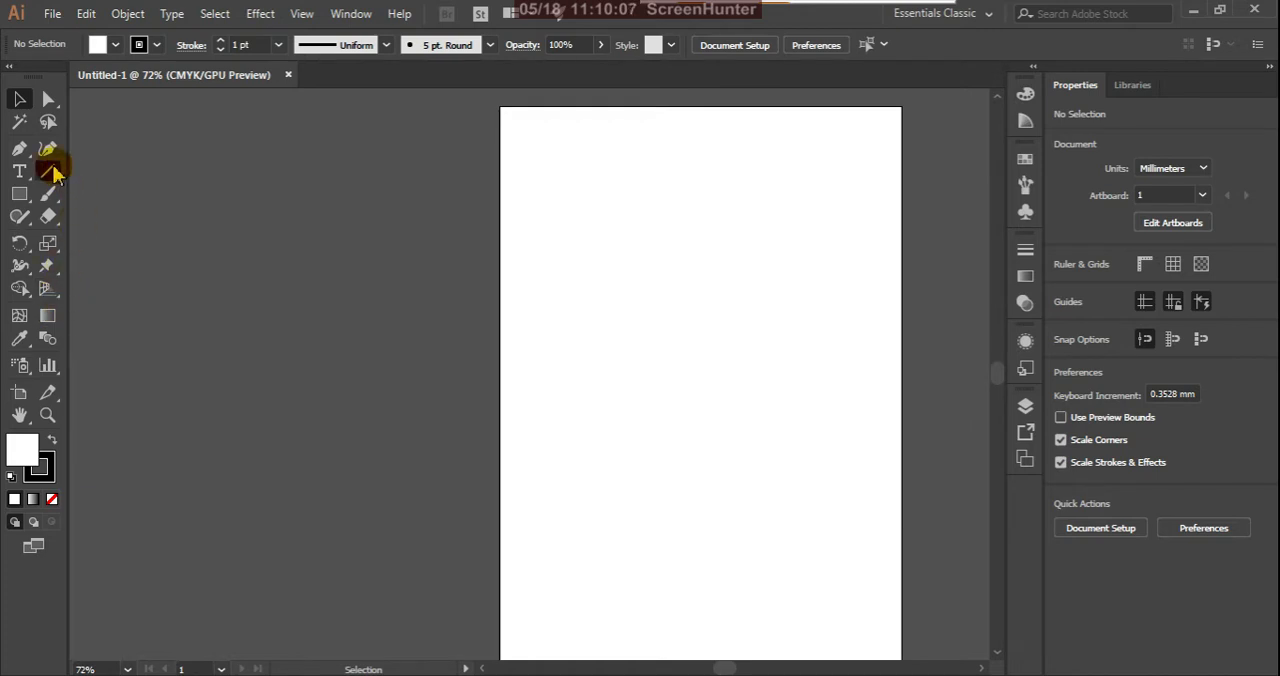
{"action": "left_click", "coordinate": [48, 244]}
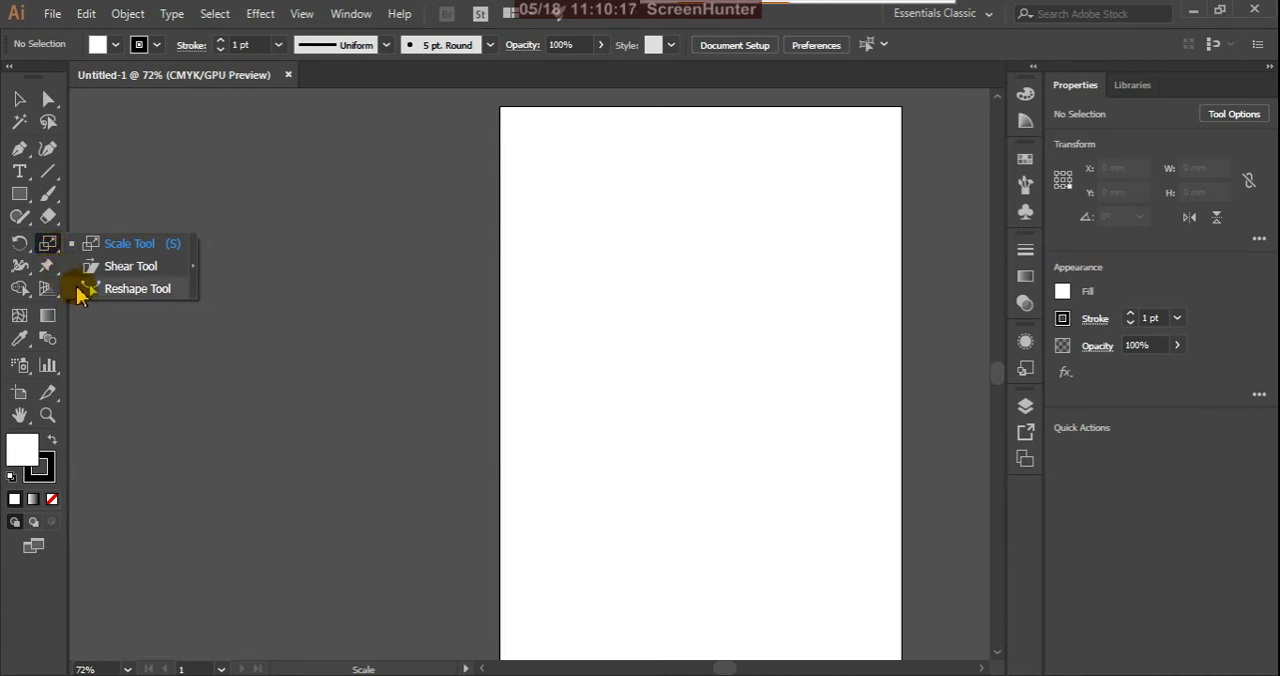
{"action": "left_click", "coordinate": [190, 268]}
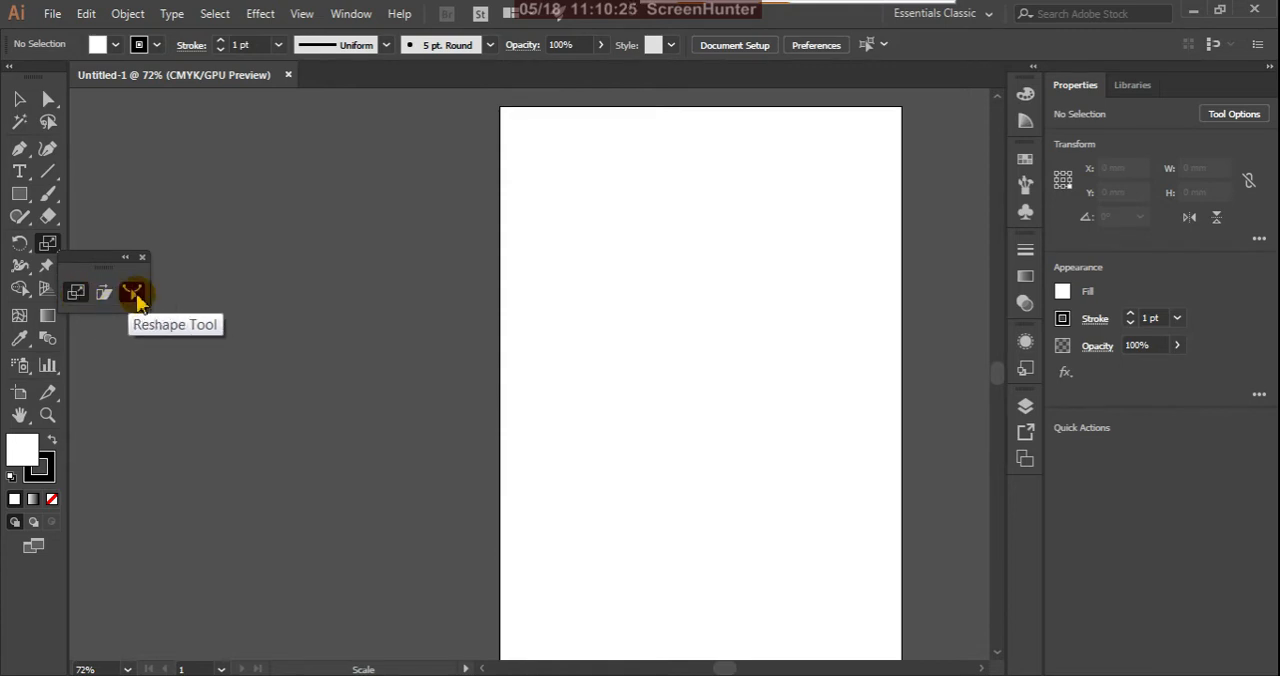
{"action": "left_click", "coordinate": [142, 258]}
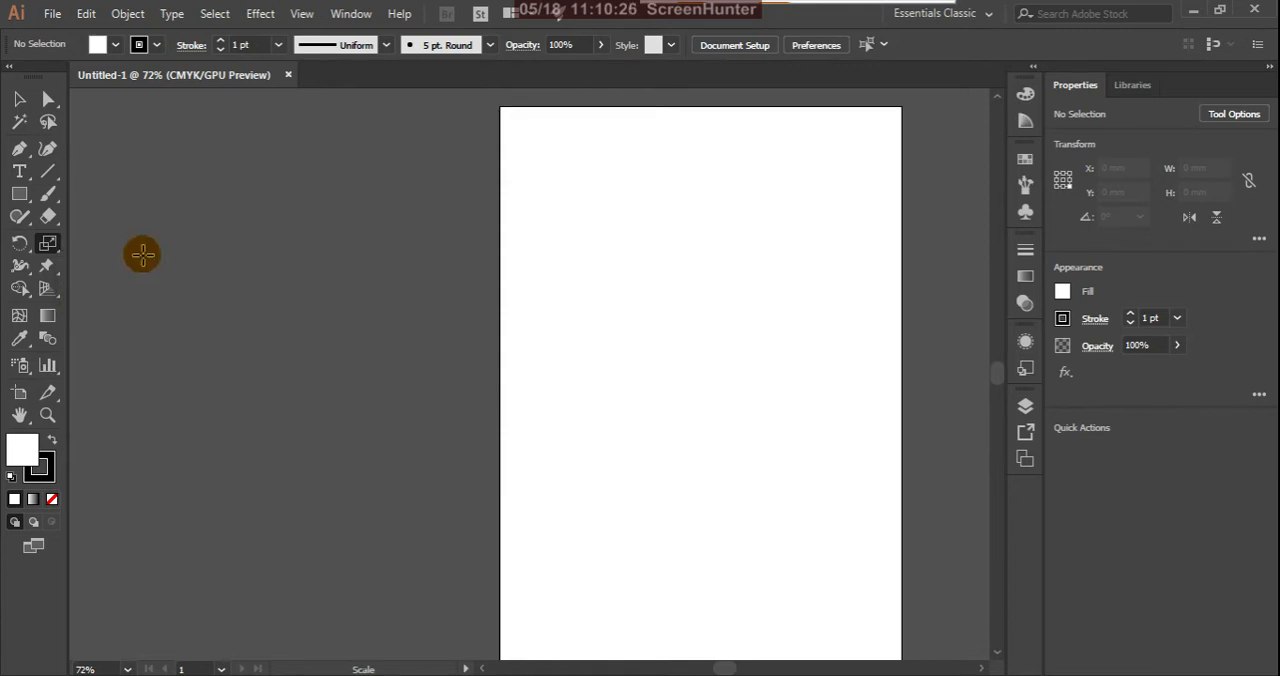
{"action": "left_click", "coordinate": [25, 273]}
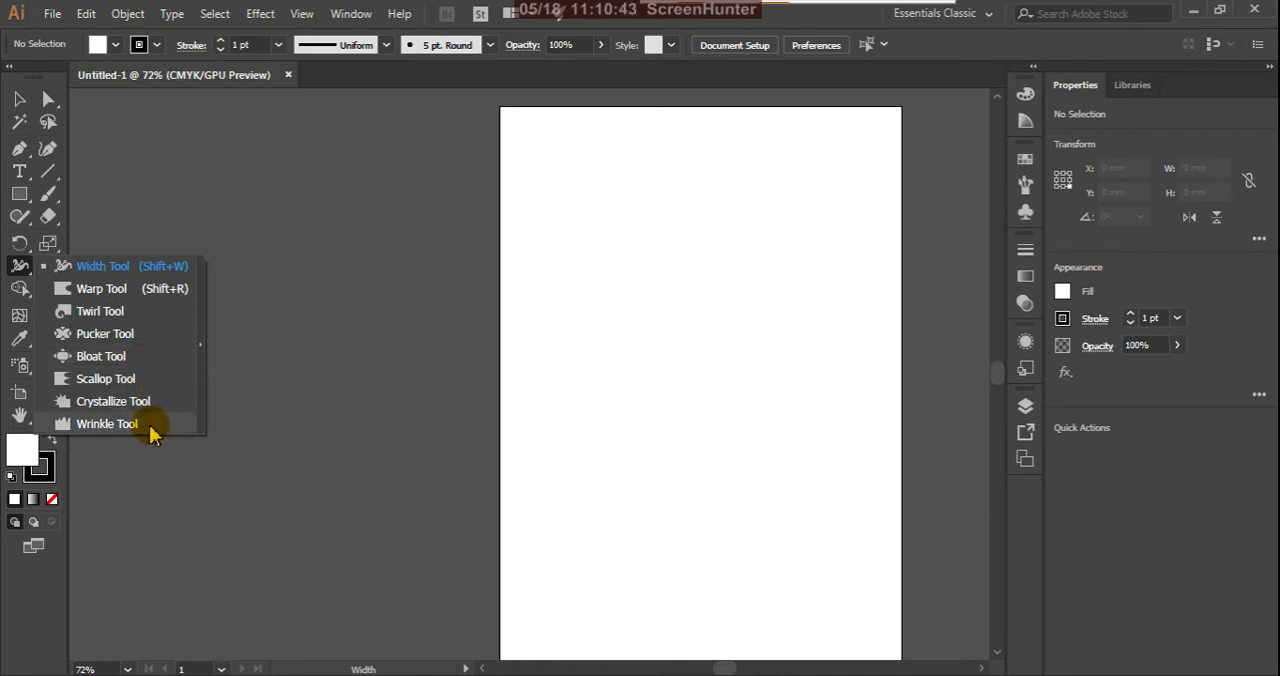
{"action": "left_click", "coordinate": [201, 344]}
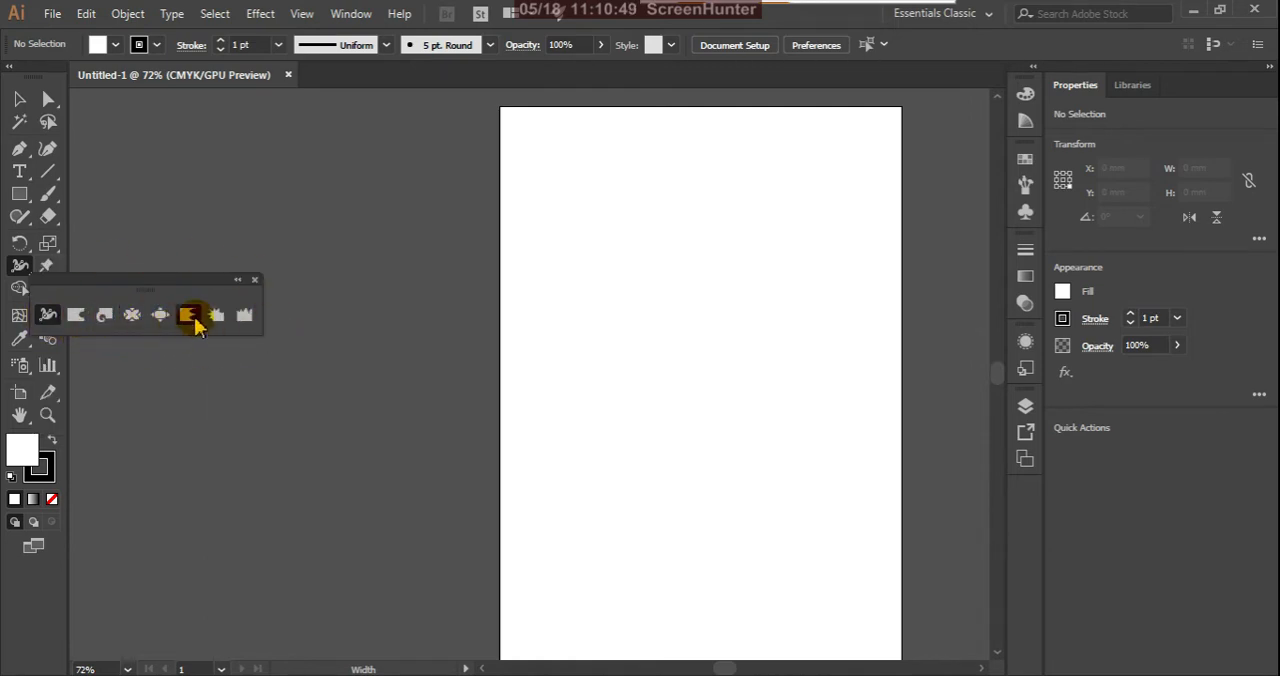
{"action": "left_click", "coordinate": [255, 280]}
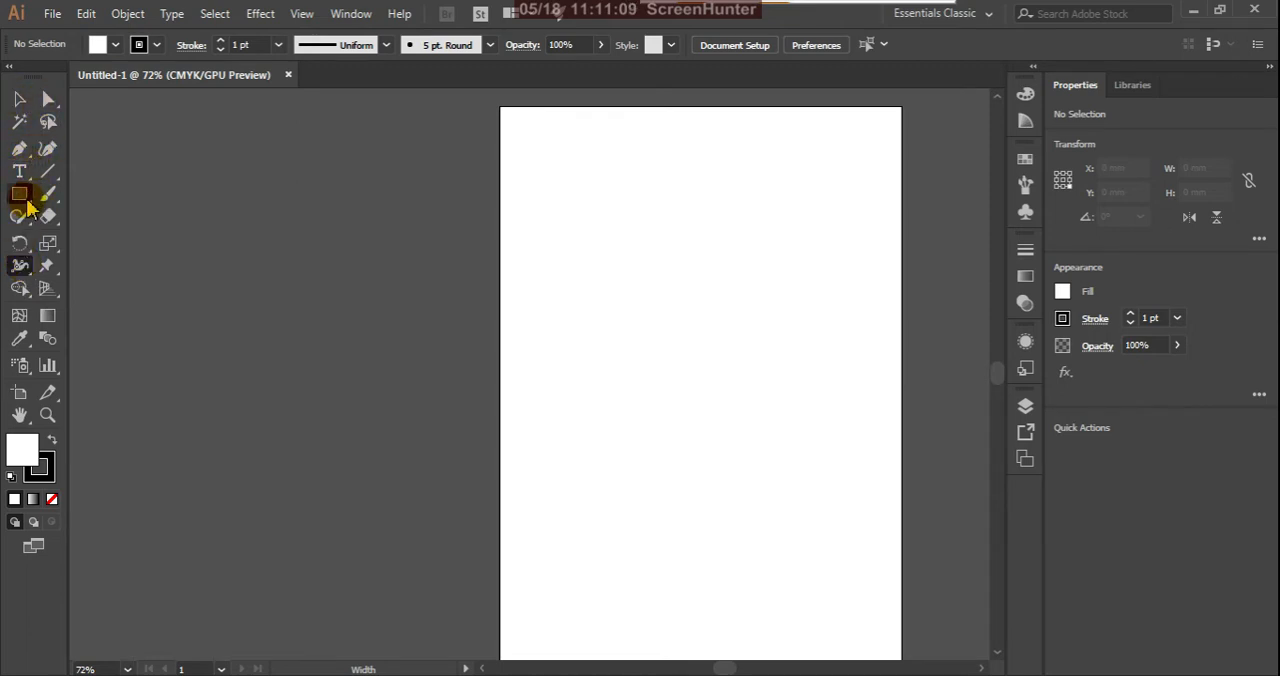
Step: Draw a vertical line about 110 mm long in the middle of the artboard with no fill
{"action": "left_click", "coordinate": [51, 176]}
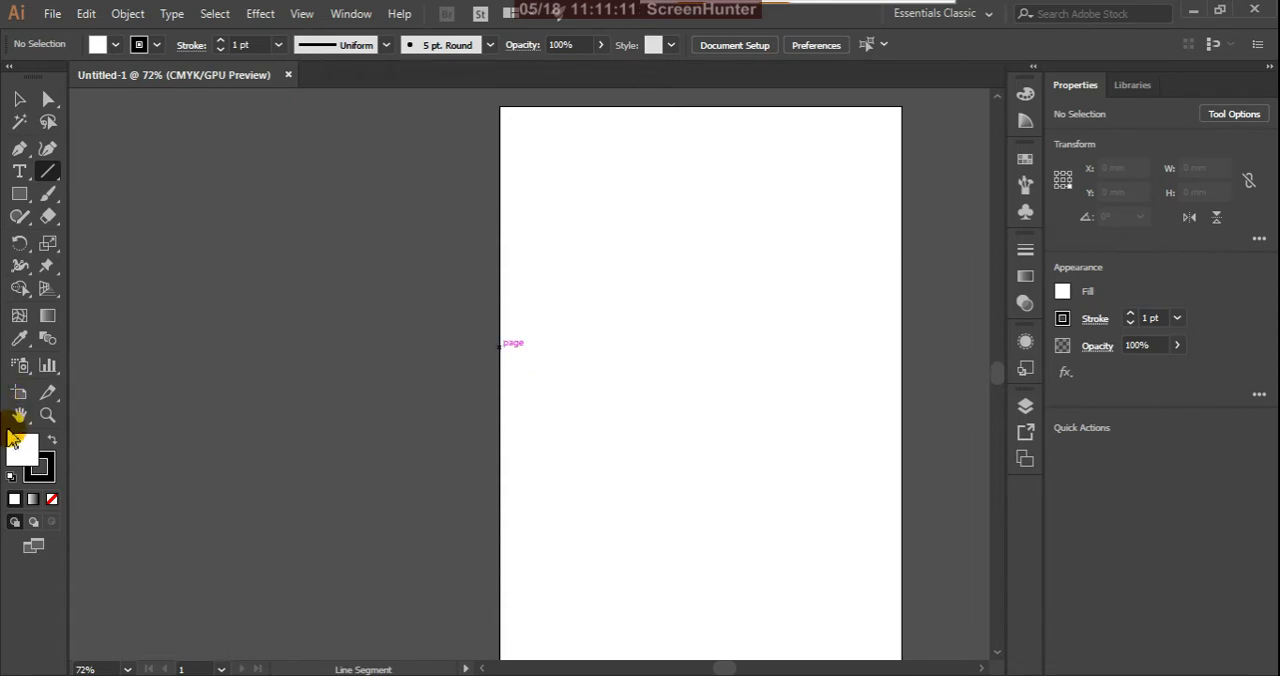
{"action": "left_click", "coordinate": [53, 502]}
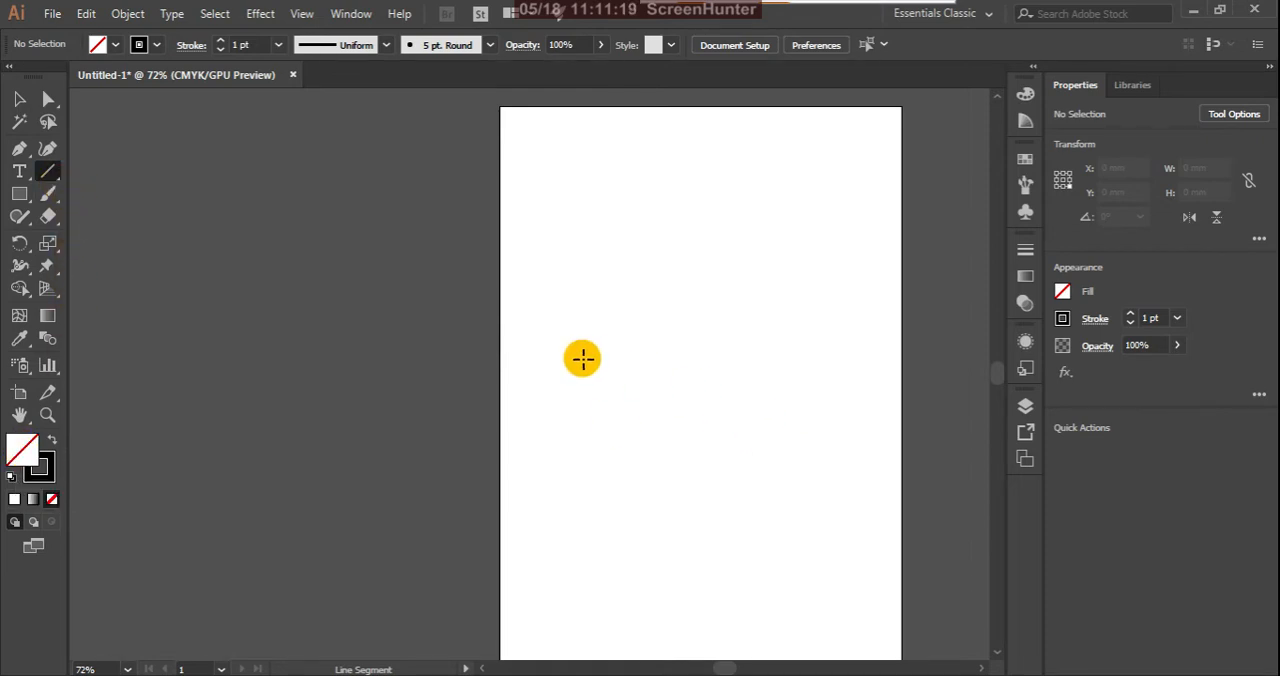
{"action": "left_click_drag", "start_coordinate": [700, 390], "coordinate": [698, 514]}
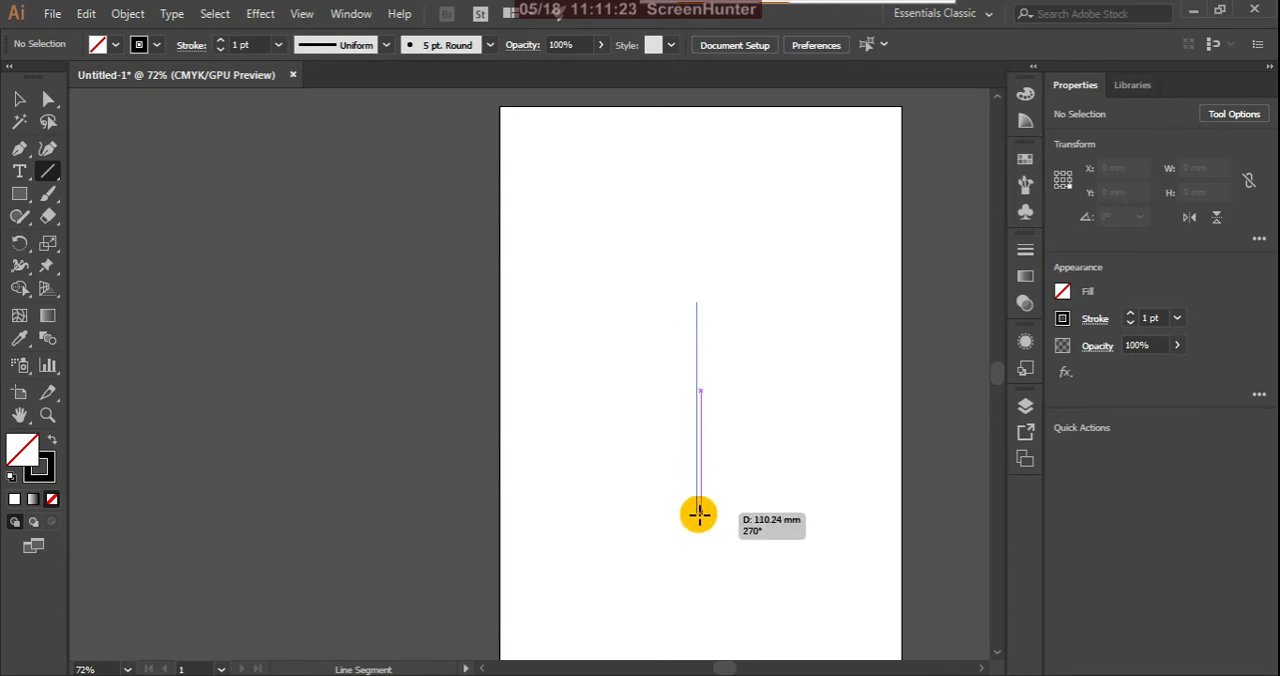
{"action": "left_click", "coordinate": [19, 98]}
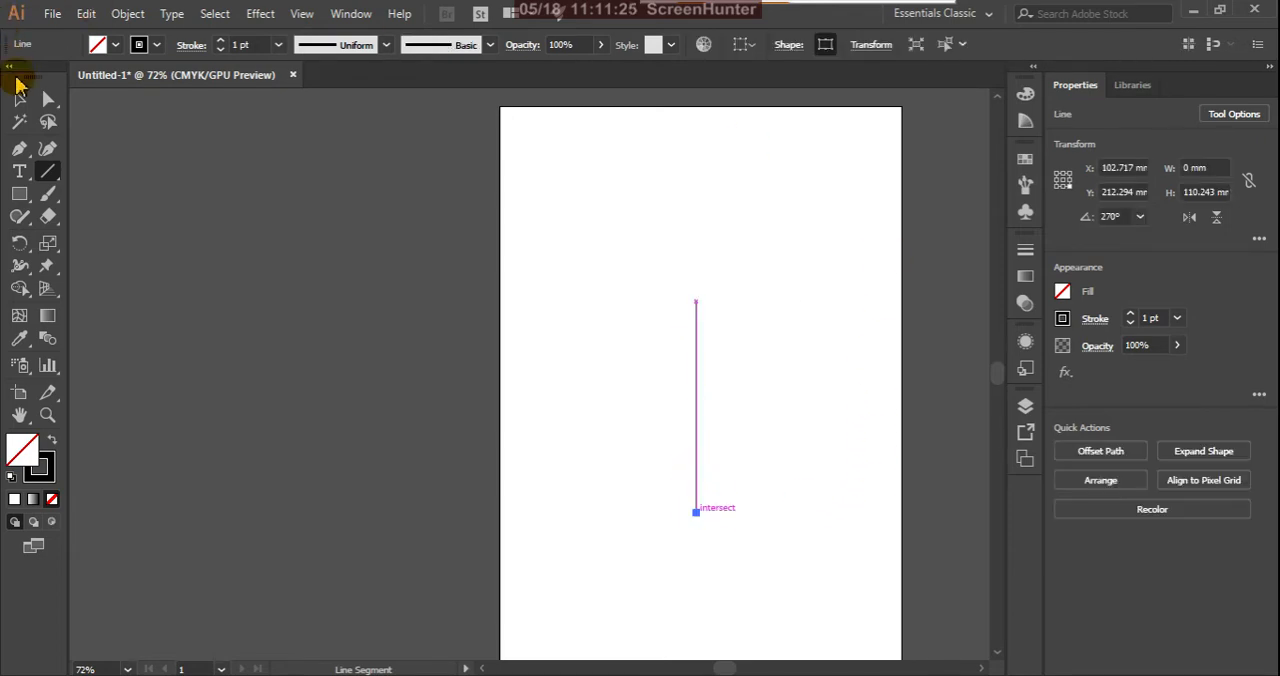
{"action": "left_click", "coordinate": [19, 98]}
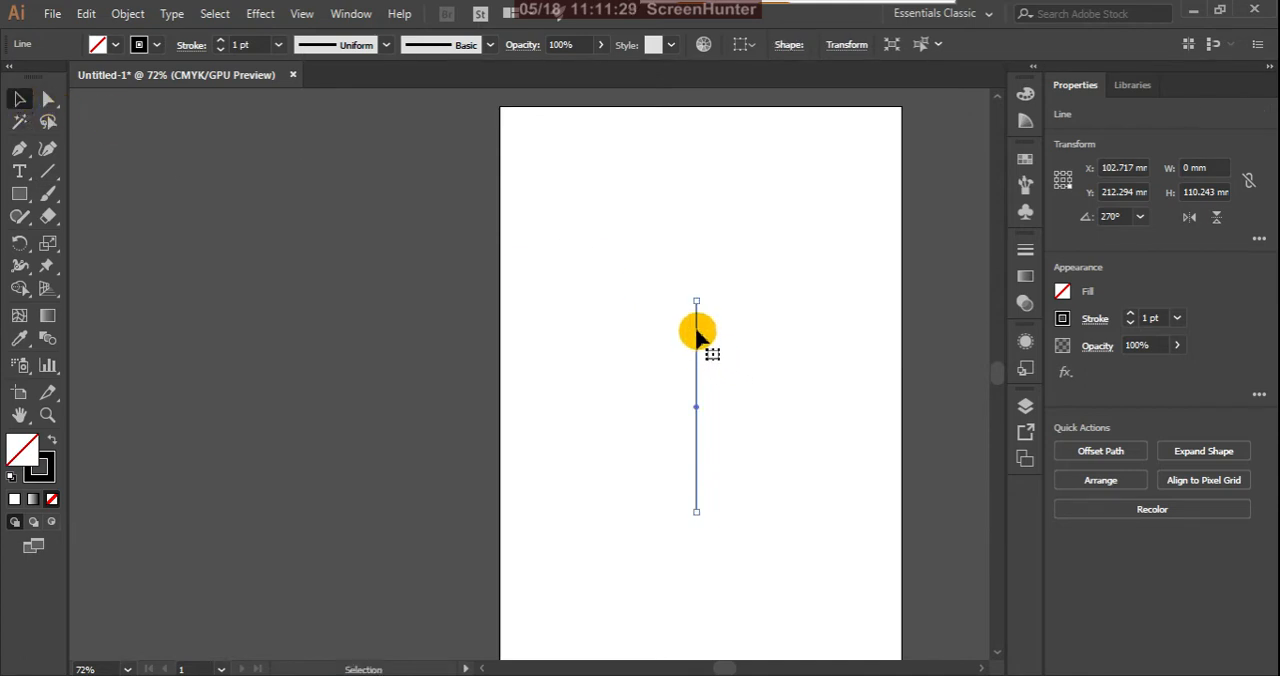
Step: Set the line's stroke weight to 16 pt
{"action": "left_click", "coordinate": [279, 45]}
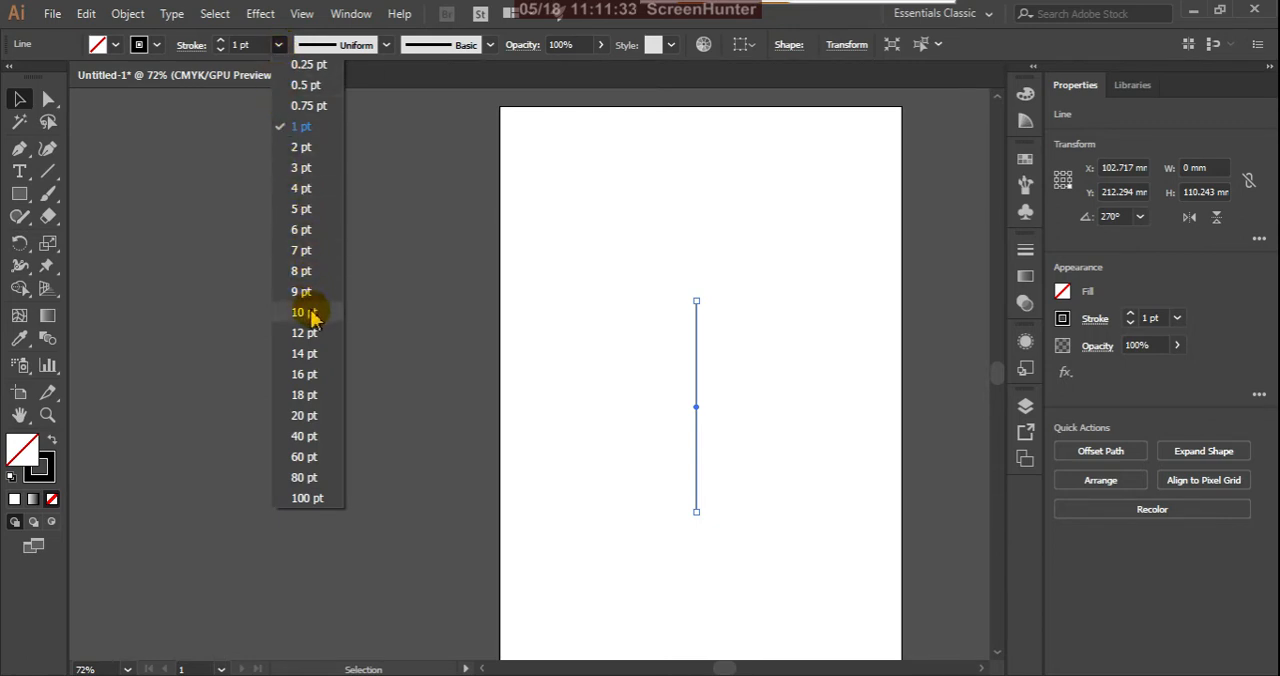
{"action": "left_click", "coordinate": [308, 313]}
{"action": "left_click", "coordinate": [279, 45]}
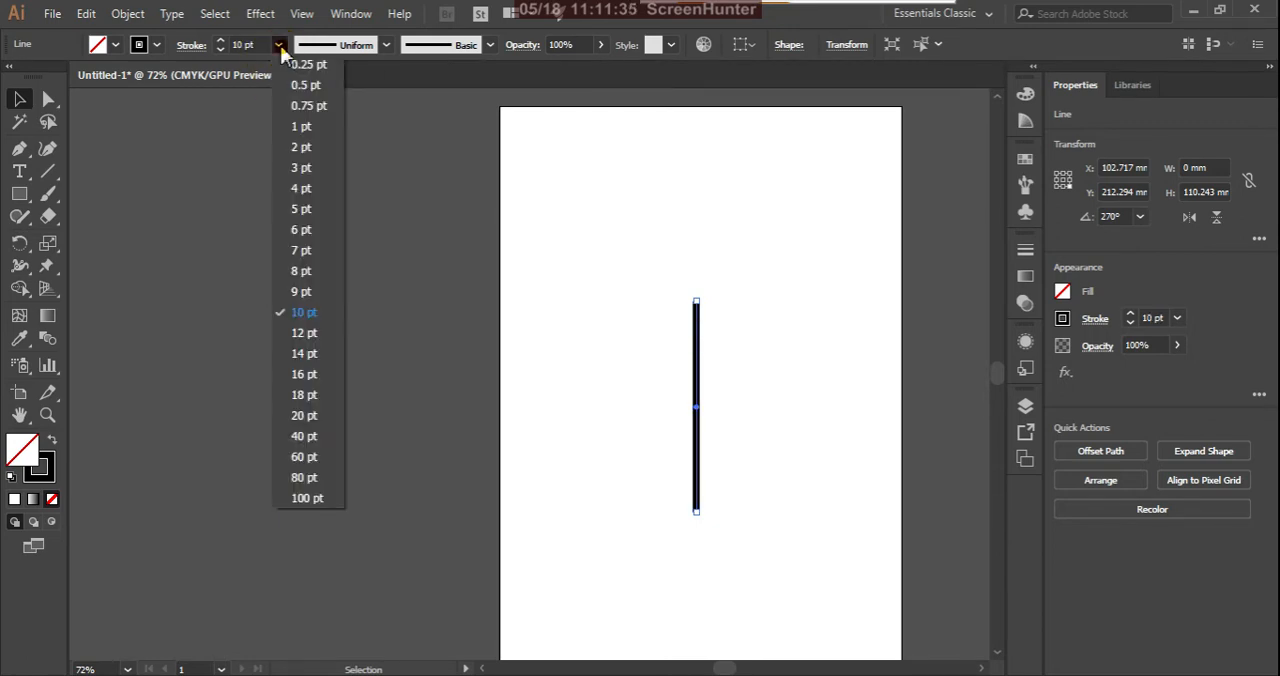
{"action": "left_click", "coordinate": [305, 374]}
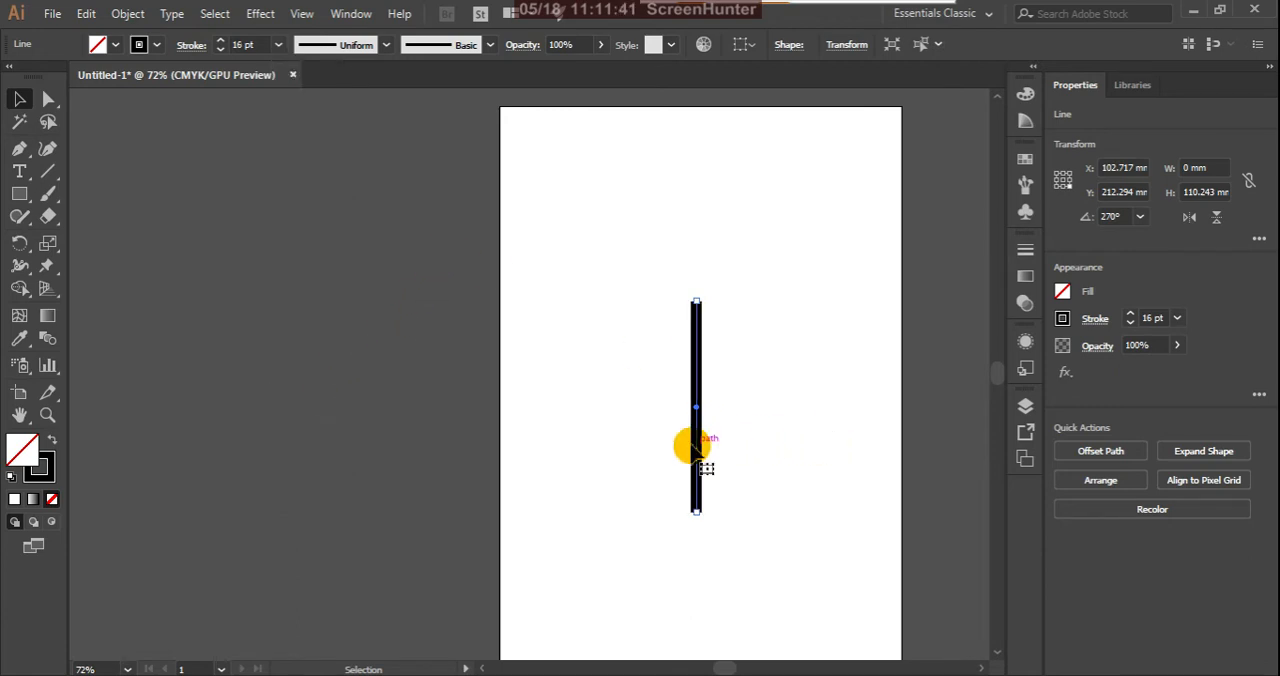
Step: Use the Width tool to widen the line's top end to about 19 mm and swell its lower part to about 206 pt
{"action": "scroll", "coordinate": [711, 409], "scroll_direction": "up", "scroll_amount": 2}
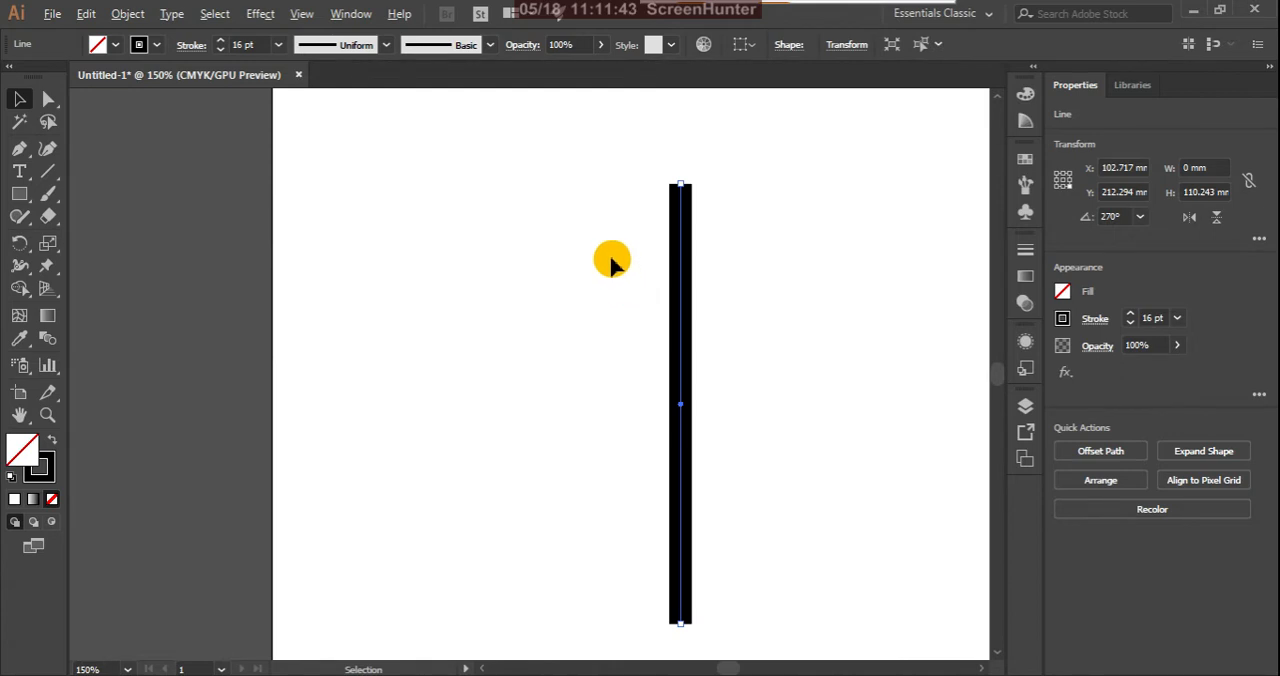
{"action": "left_click", "coordinate": [22, 268]}
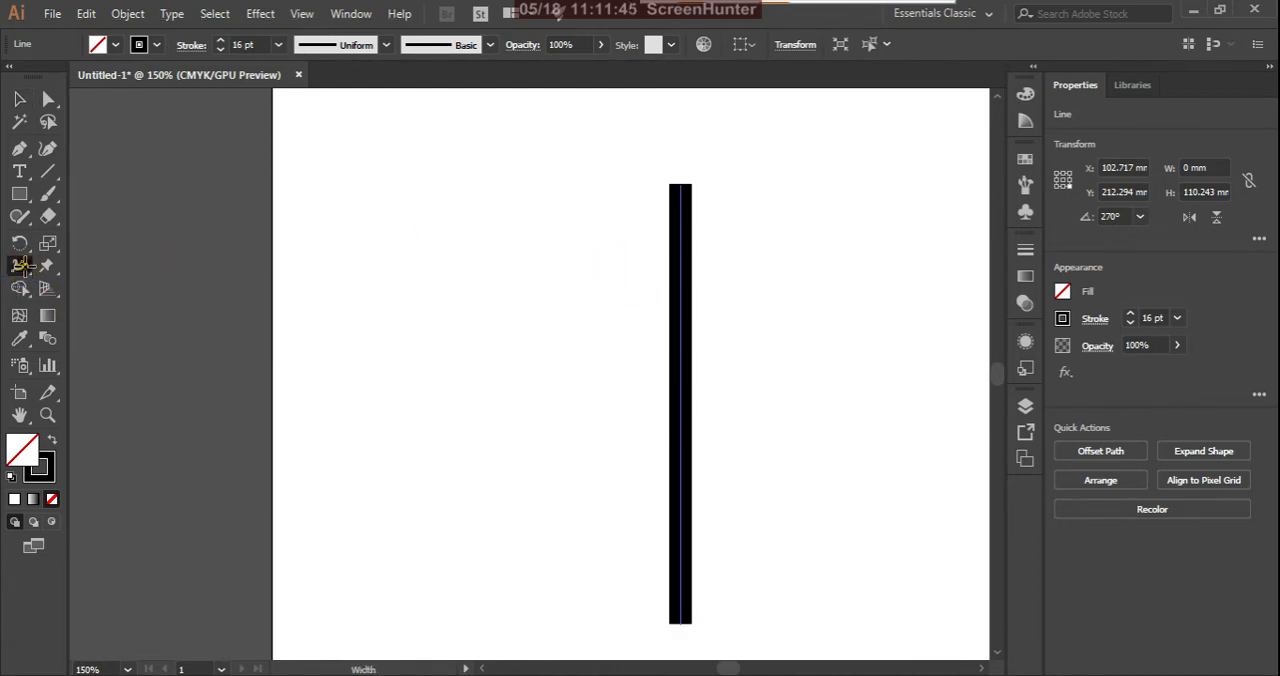
{"action": "left_click", "coordinate": [90, 266]}
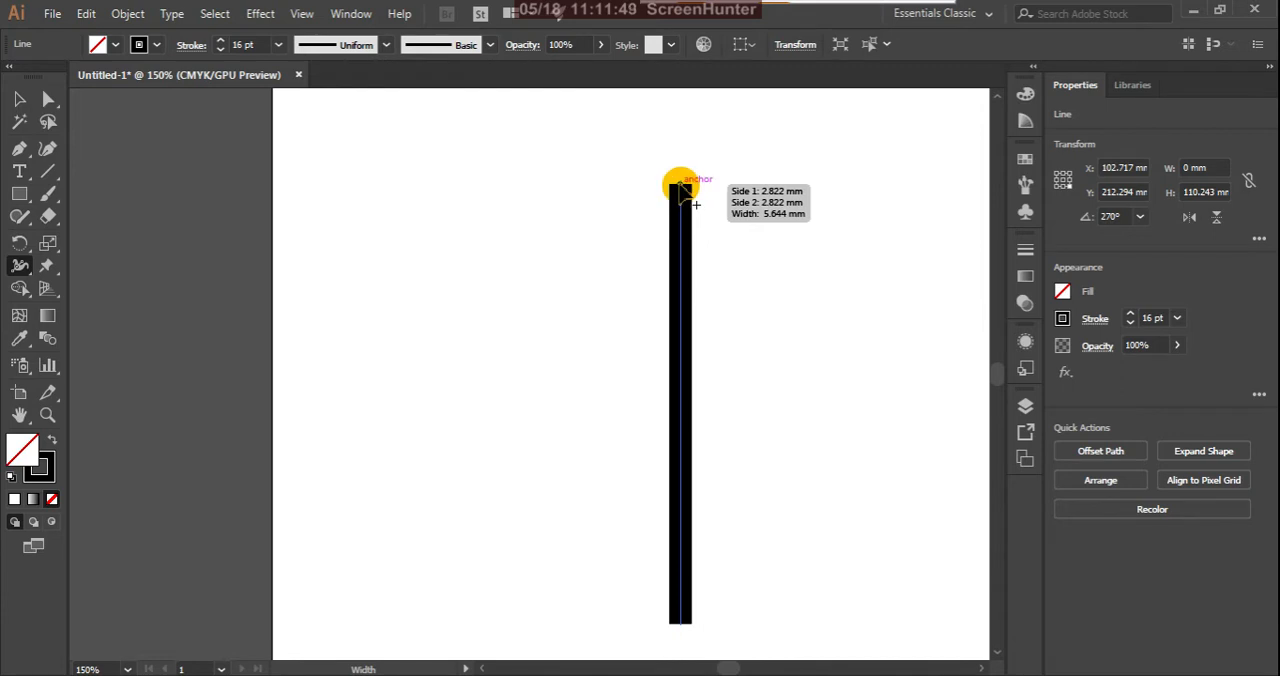
{"action": "left_click_drag", "start_coordinate": [680, 185], "coordinate": [717, 190]}
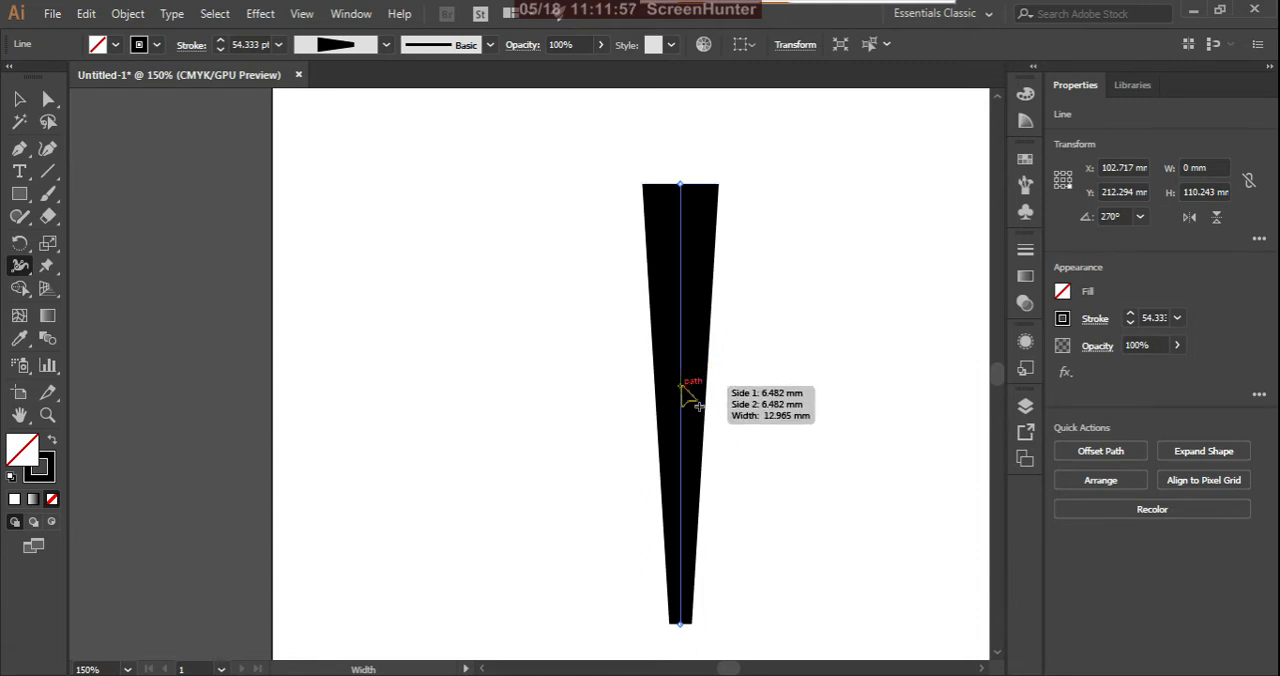
{"action": "mouse_move", "coordinate": [683, 388]}
{"action": "left_mouse_down"}
{"action": "mouse_move", "coordinate": [734, 400]}
{"action": "mouse_move", "coordinate": [751, 423]}
{"action": "left_mouse_up"}
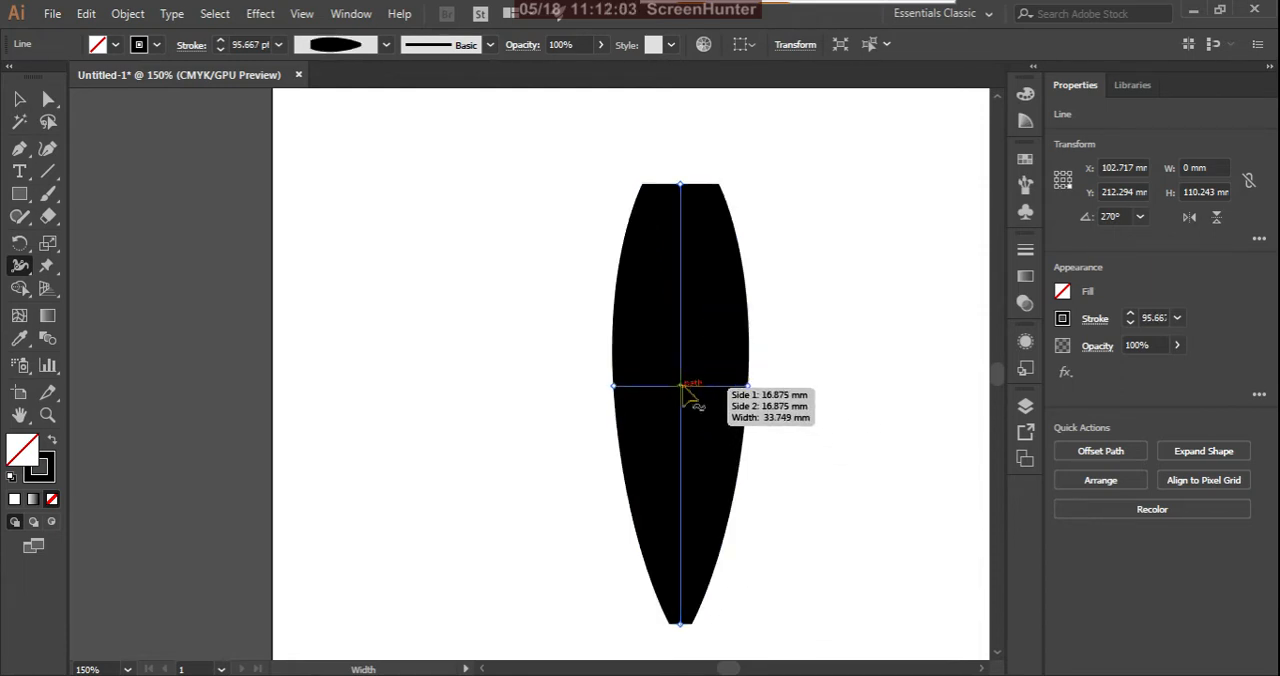
{"action": "mouse_move", "coordinate": [682, 388]}
{"action": "left_mouse_down"}
{"action": "mouse_move", "coordinate": [681, 529]}
{"action": "mouse_move", "coordinate": [681, 499]}
{"action": "mouse_move", "coordinate": [826, 500]}
{"action": "left_mouse_up"}
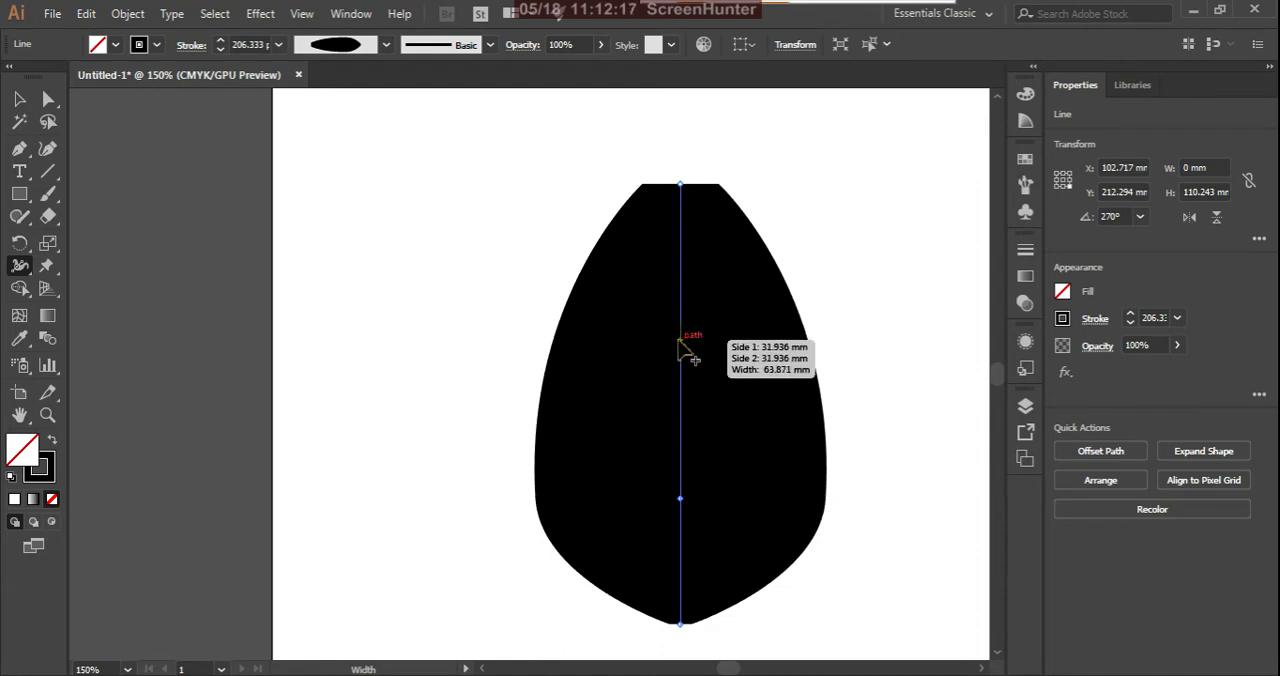
Step: Narrow the shape above its wide body into a neck and flare the top end outward with the Width tool
{"action": "left_click_drag", "start_coordinate": [680, 343], "coordinate": [641, 343]}
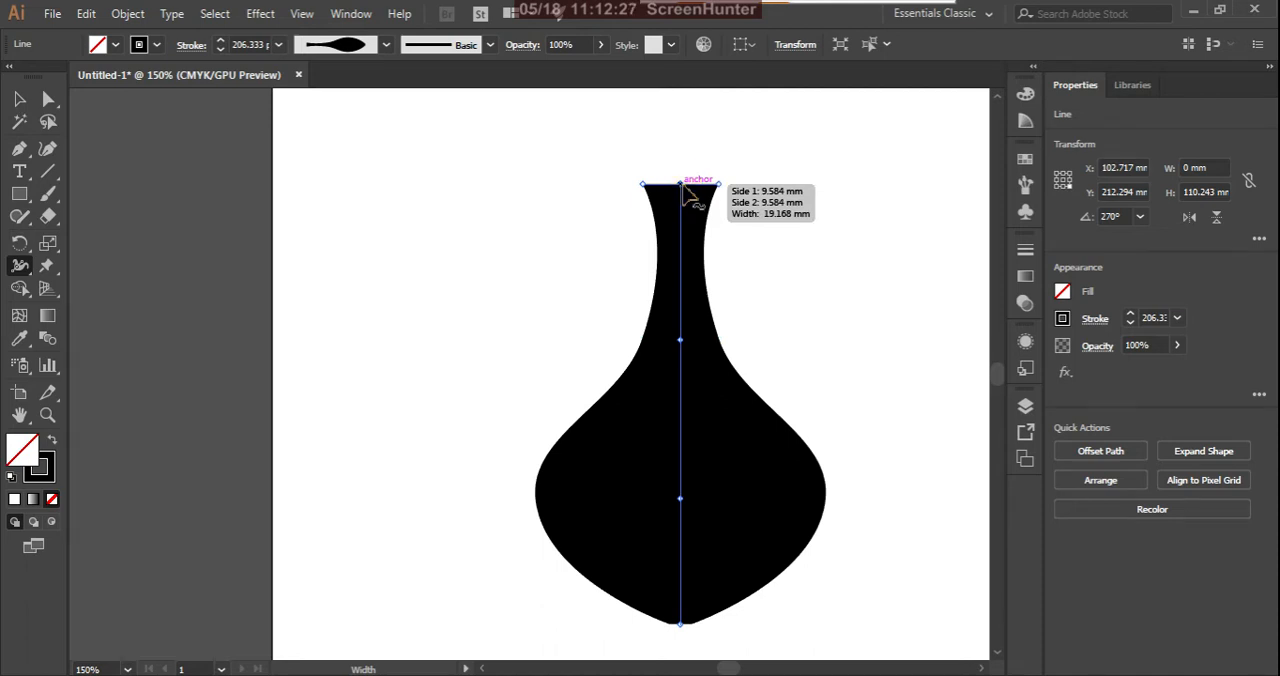
{"action": "left_click_drag", "start_coordinate": [682, 185], "coordinate": [772, 189]}
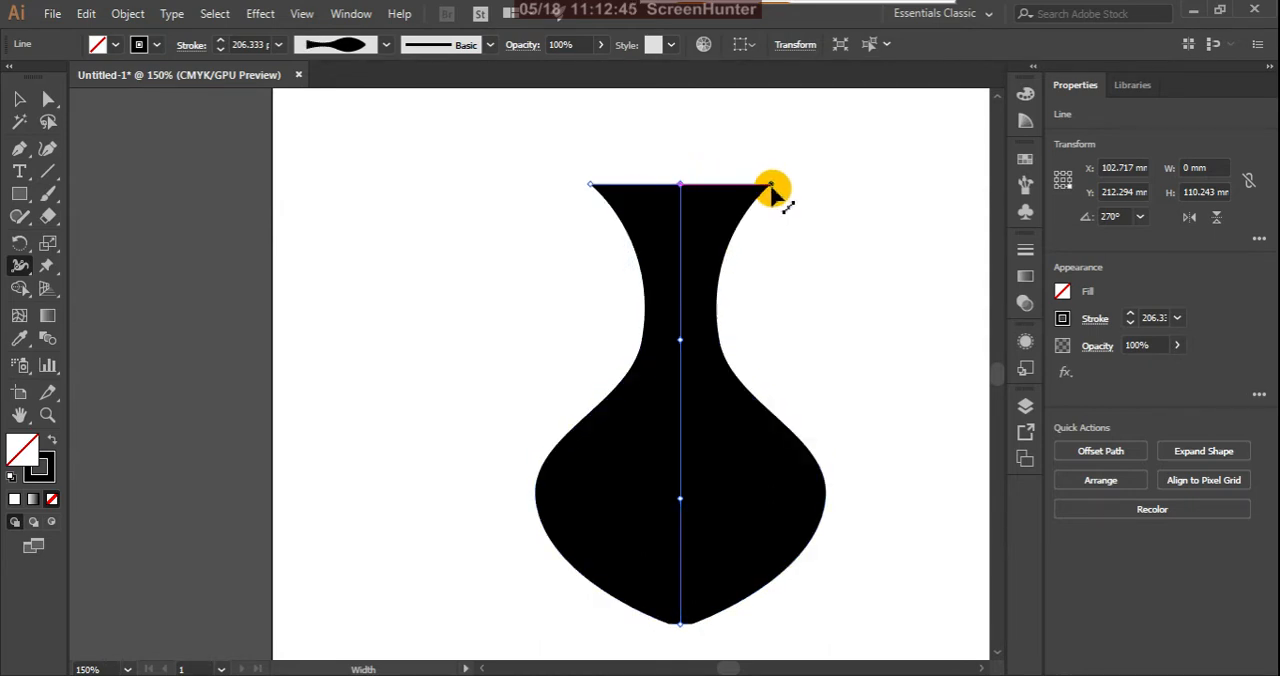
{"action": "scroll", "coordinate": [686, 476], "scroll_direction": "down", "scroll_amount": 2}
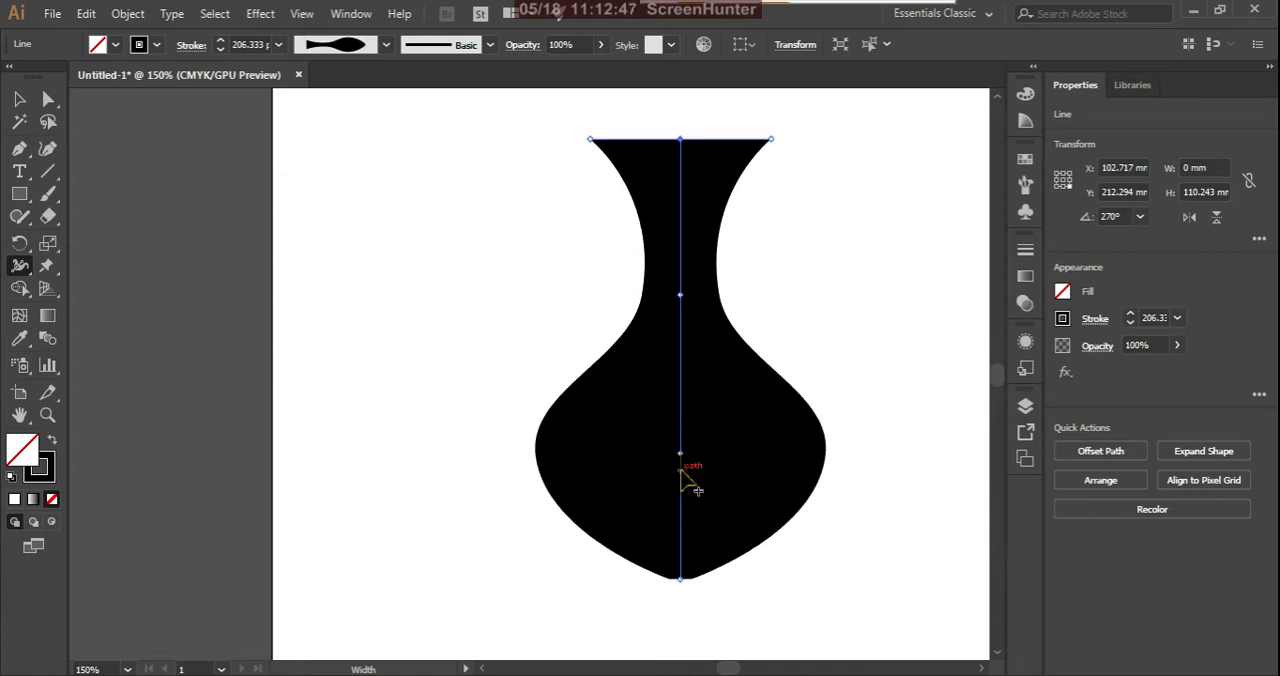
Step: Change the vase shape's stroke color to light blue BAE2F7 and deselect it
{"action": "left_click", "coordinate": [18, 100]}
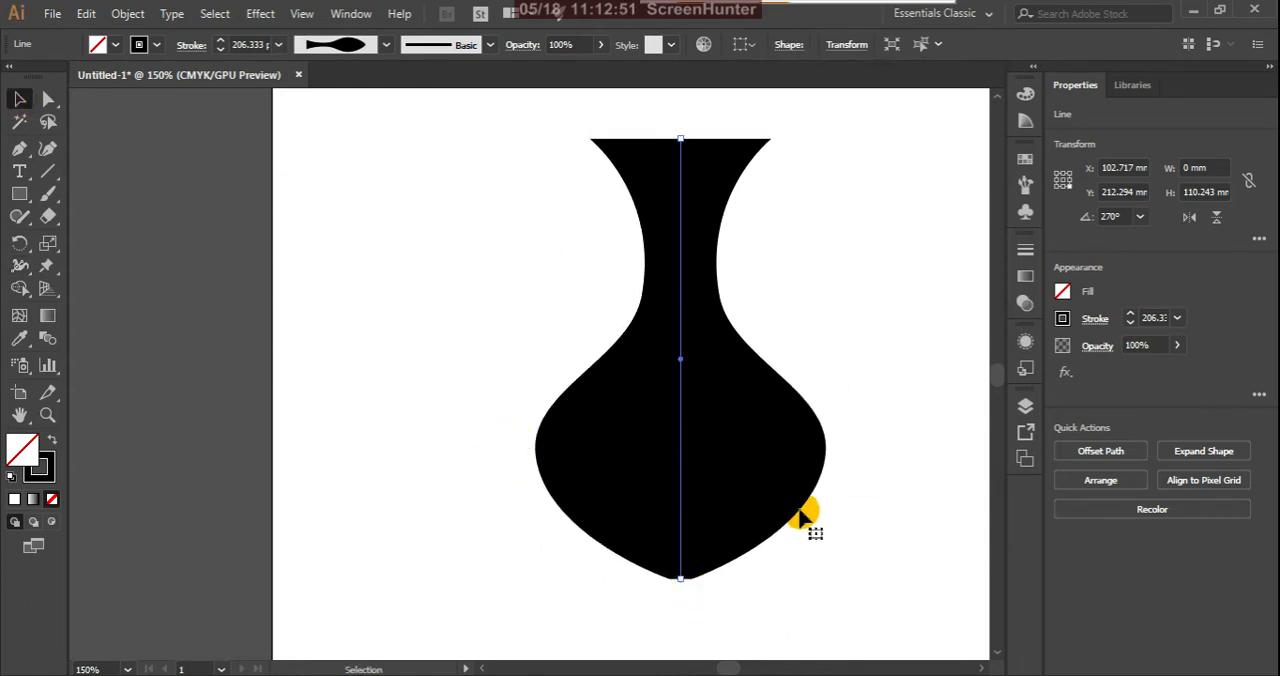
{"action": "left_click", "coordinate": [52, 474]}
{"action": "double_click", "coordinate": [50, 475]}
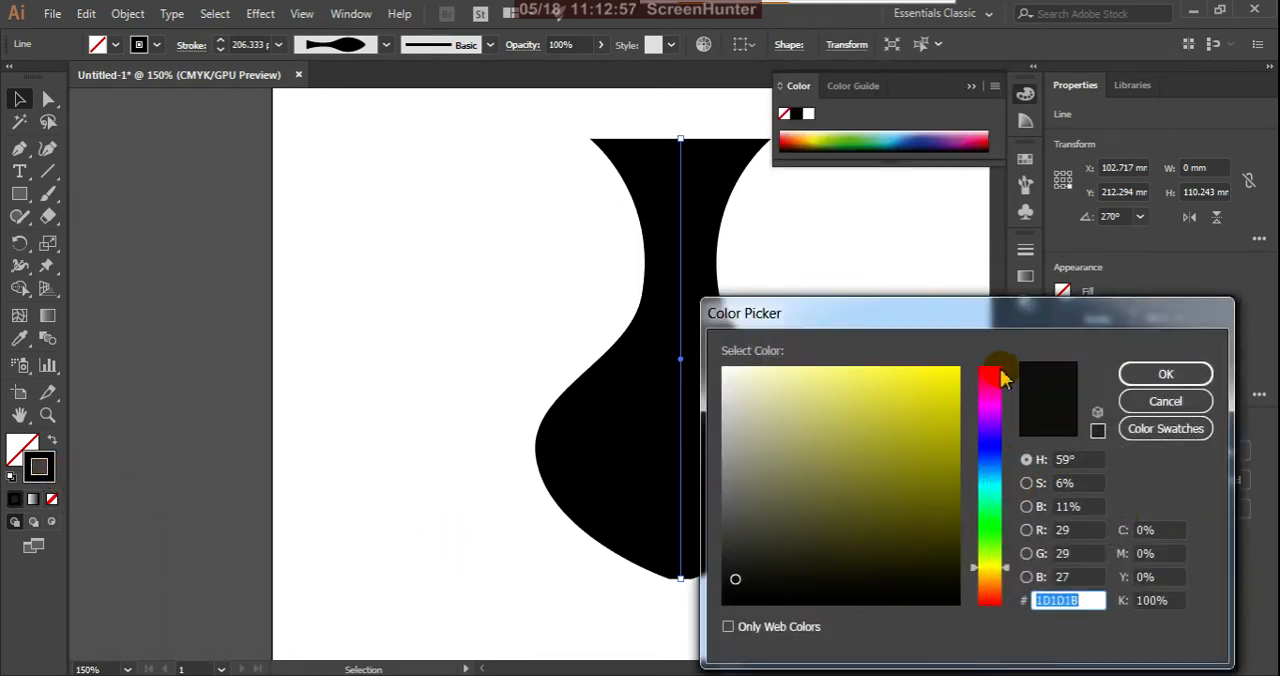
{"action": "left_click", "coordinate": [995, 478]}
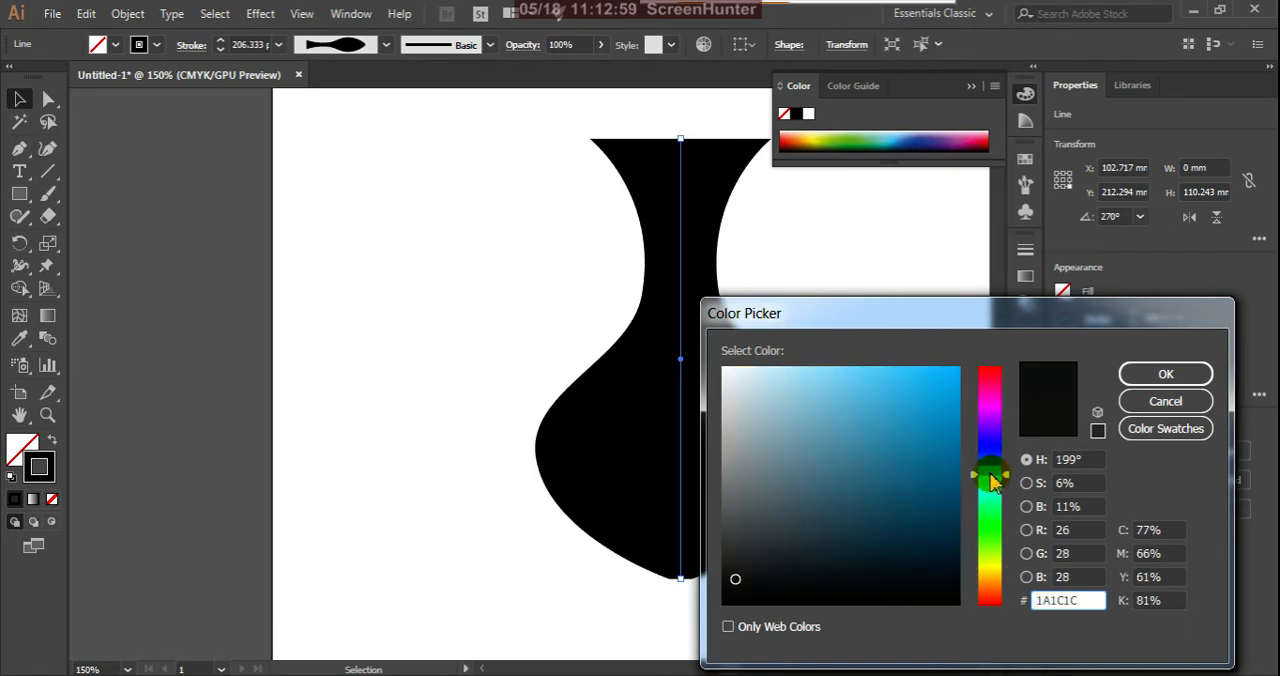
{"action": "left_click_drag", "start_coordinate": [995, 478], "coordinate": [992, 473]}
{"action": "left_click_drag", "start_coordinate": [846, 394], "coordinate": [771, 372]}
{"action": "left_click", "coordinate": [1163, 373]}
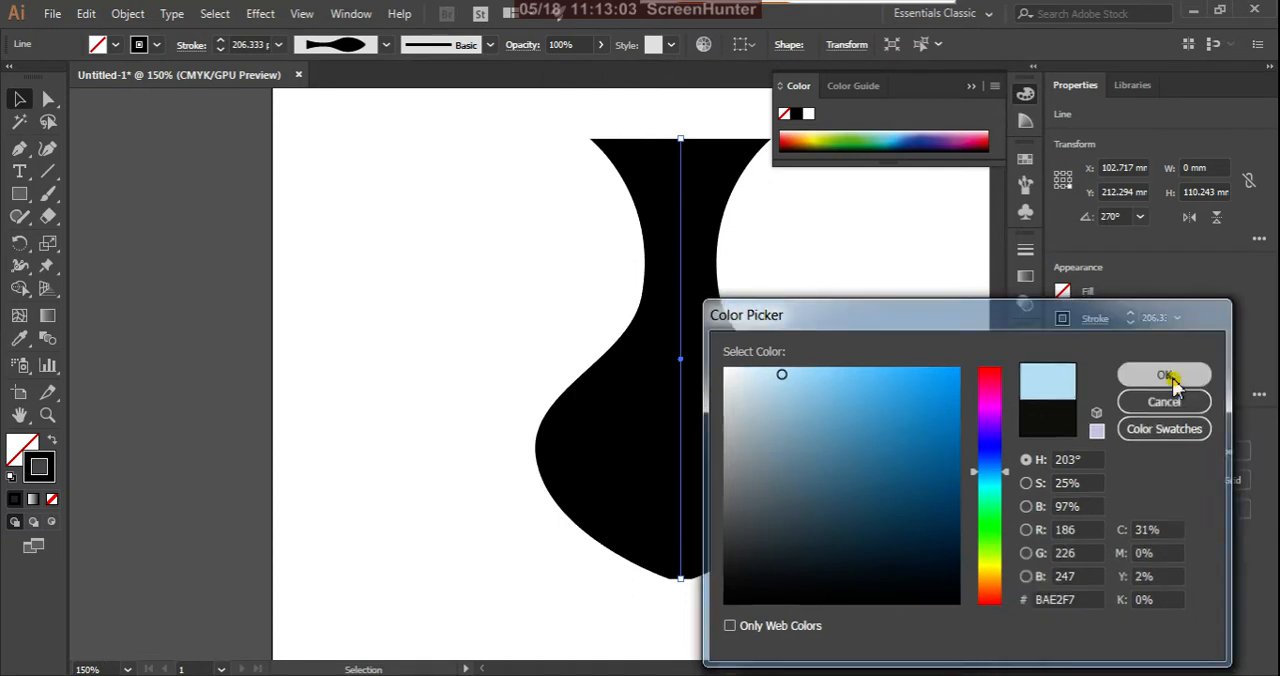
{"action": "left_click", "coordinate": [452, 331]}
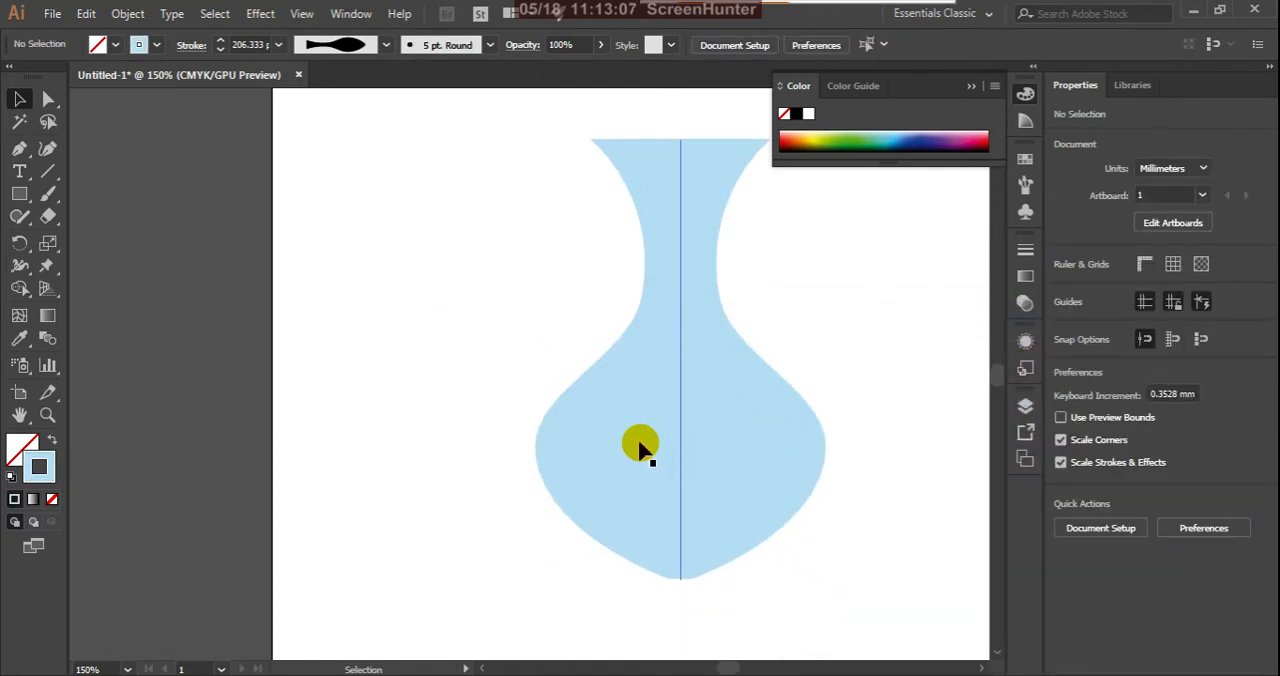
Step: Select the vase shape and set its stroke color to black 000000
{"action": "scroll", "coordinate": [695, 398], "scroll_direction": "down", "scroll_amount": 5}
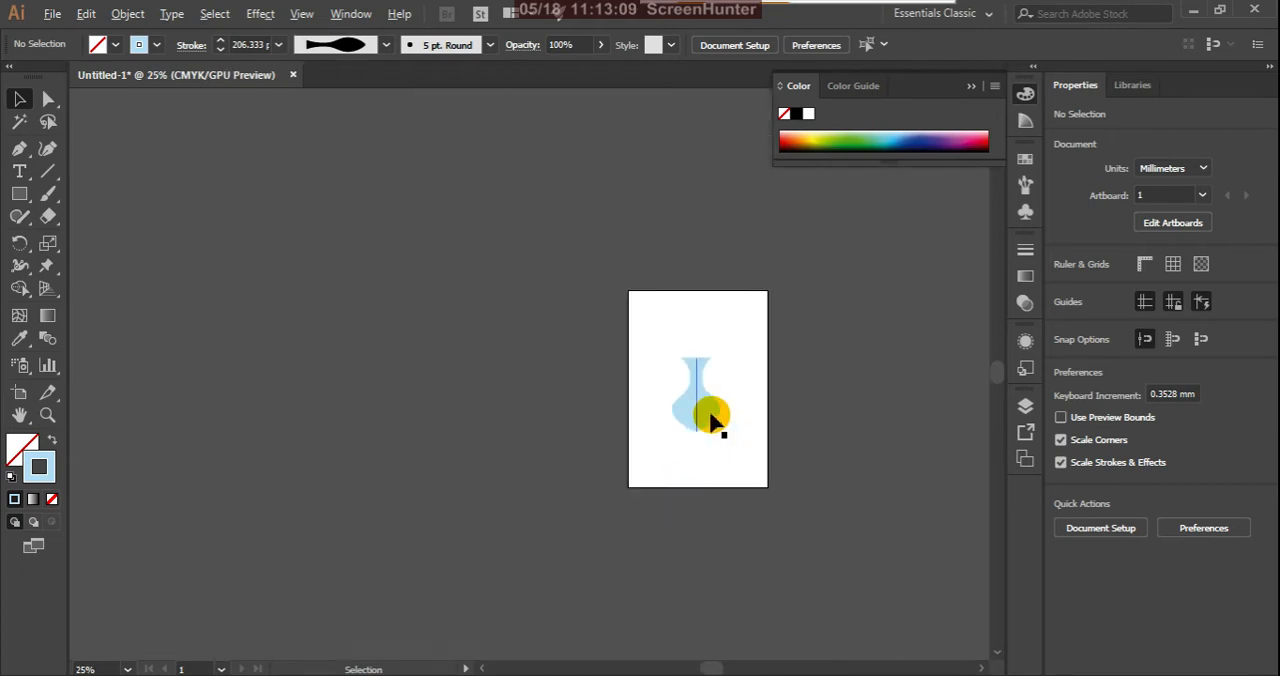
{"action": "scroll", "coordinate": [709, 404], "scroll_direction": "up", "scroll_amount": 3}
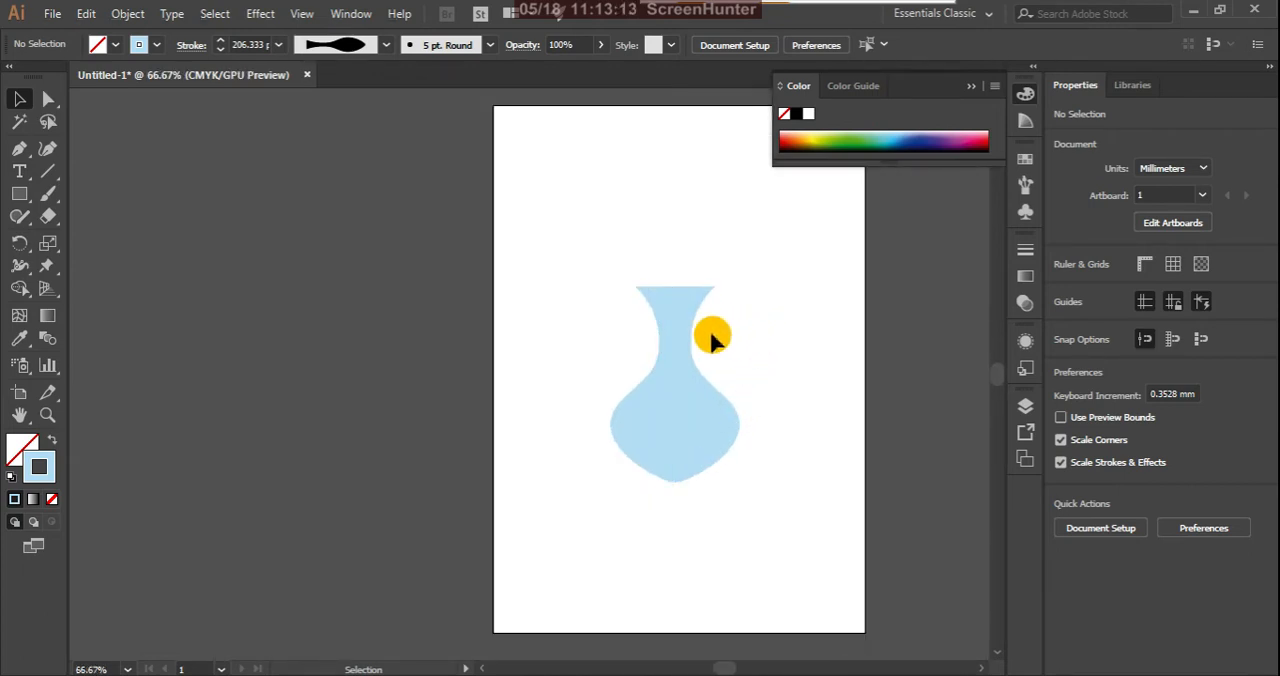
{"action": "left_click", "coordinate": [650, 412]}
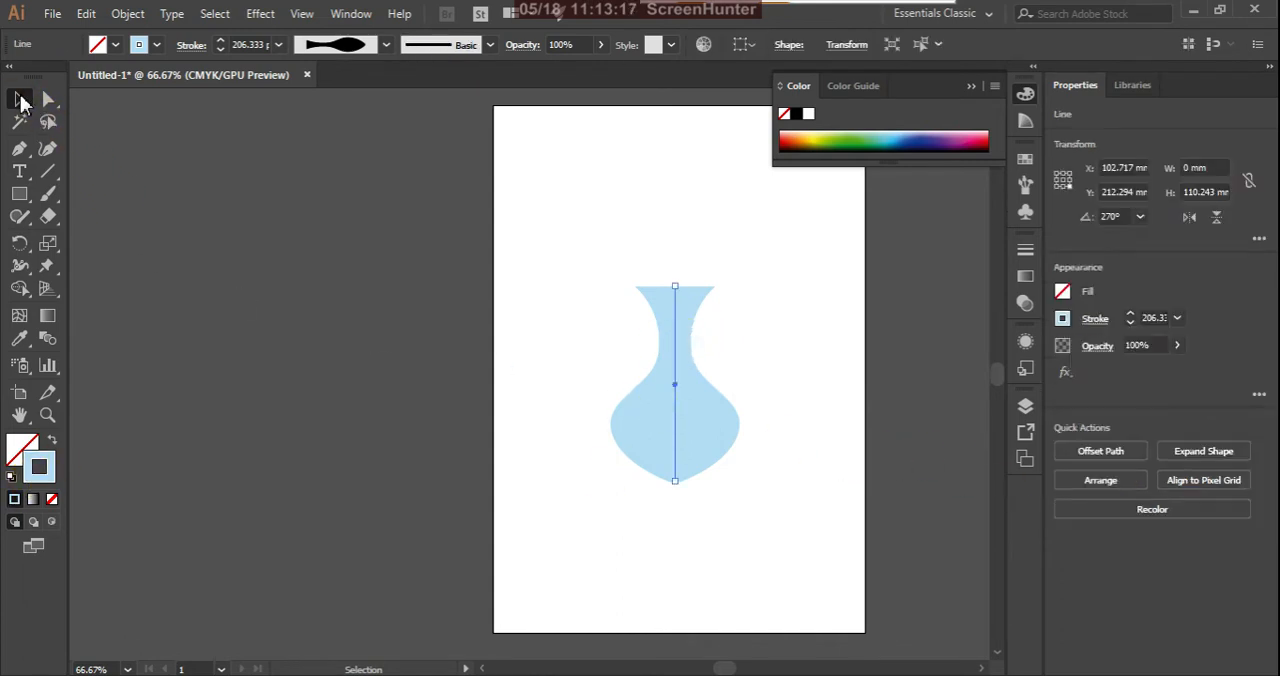
{"action": "left_click", "coordinate": [20, 99]}
{"action": "double_click", "coordinate": [39, 466]}
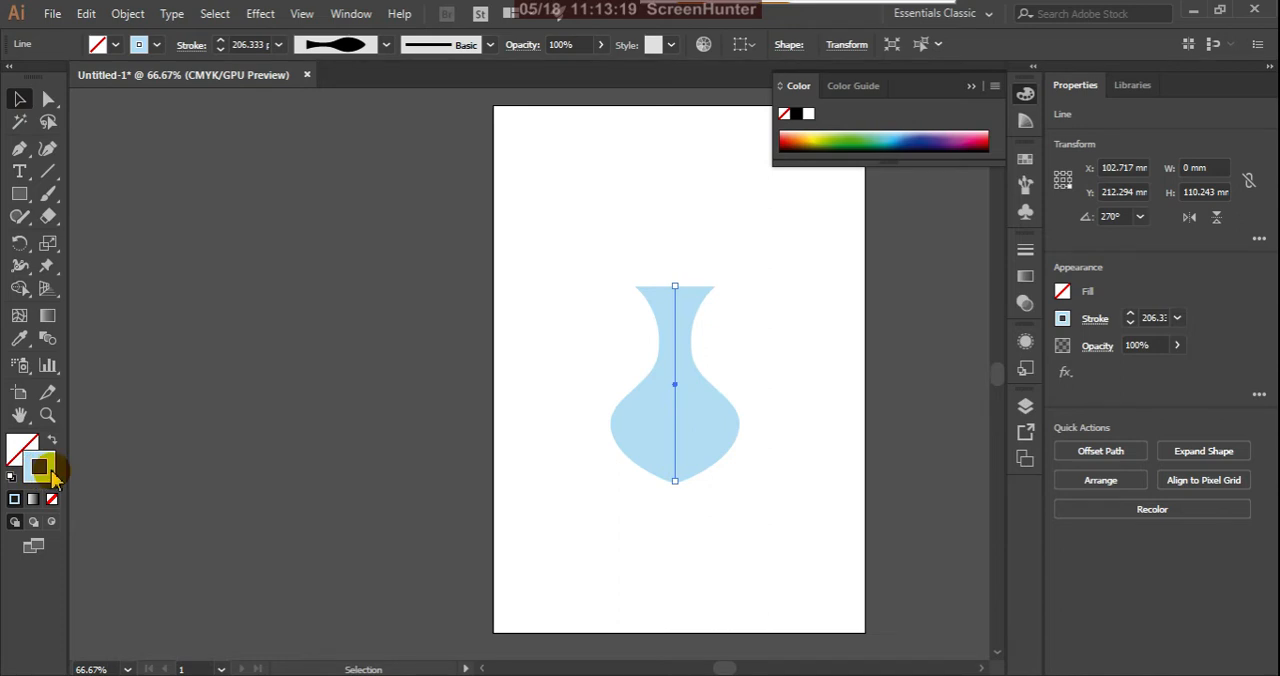
{"action": "left_click", "coordinate": [1056, 600]}
{"action": "left_click", "coordinate": [953, 603]}
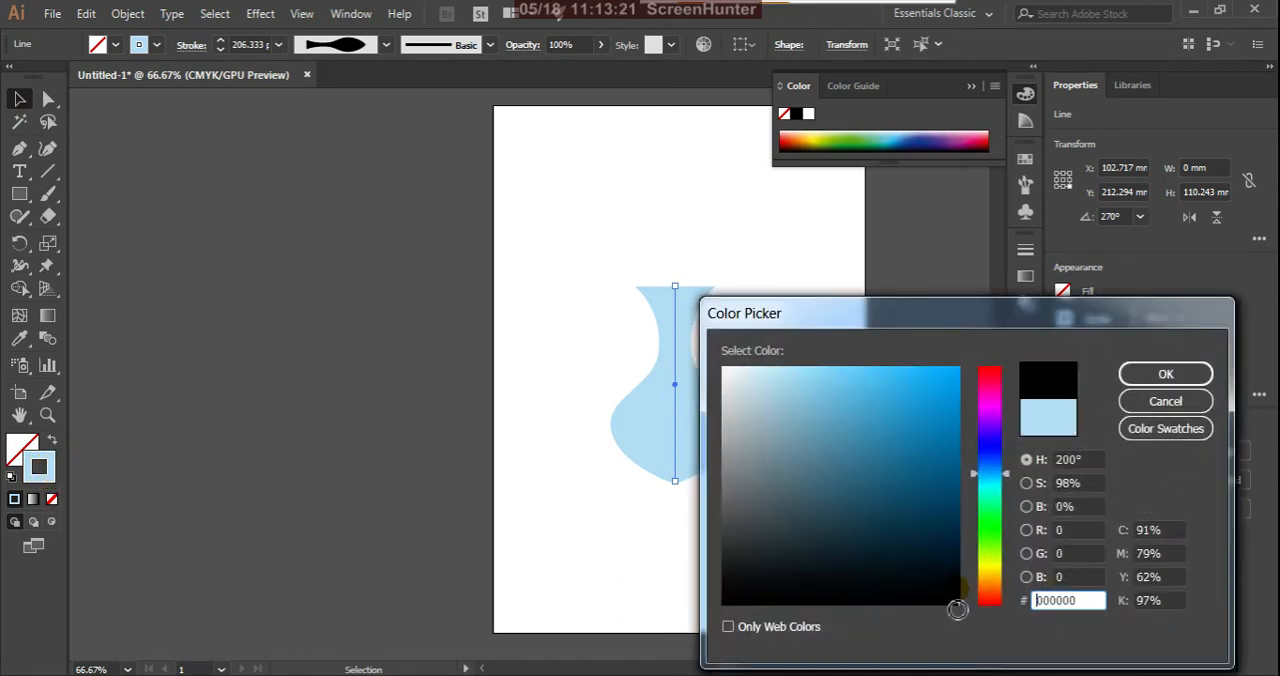
{"action": "left_click", "coordinate": [1170, 378]}
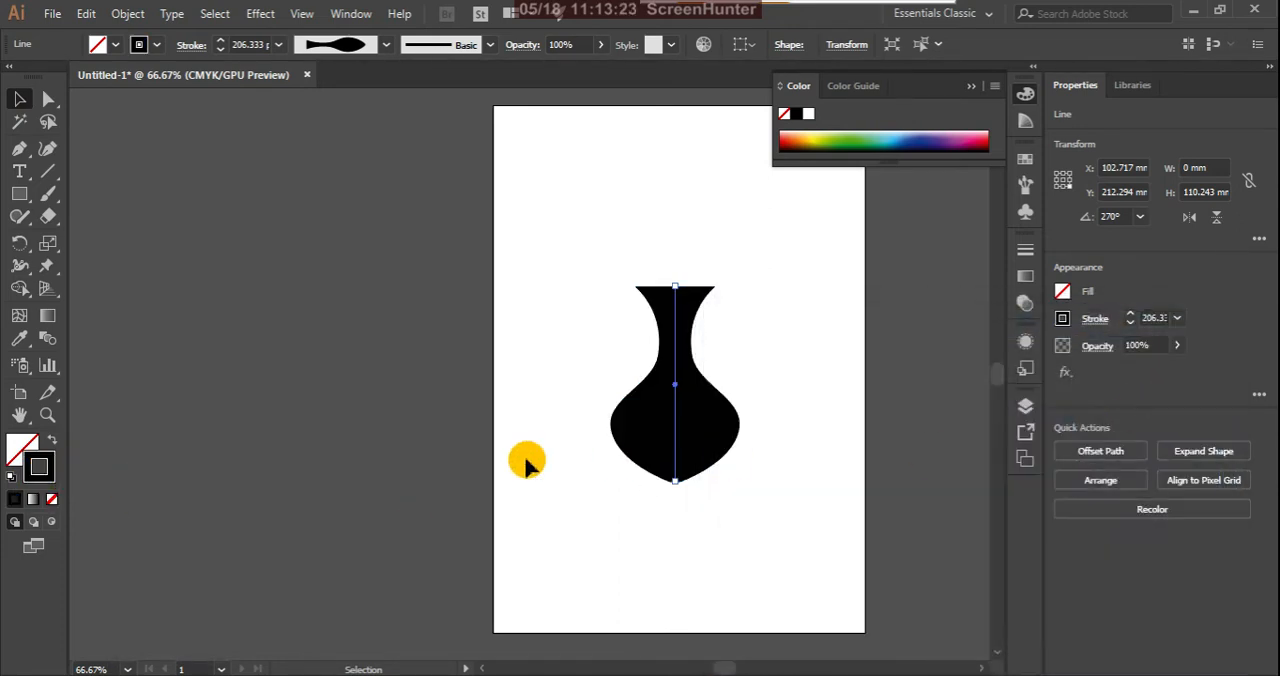
Step: Reposition the vase slightly up the artboard and save its variable width profile under the name jar
{"action": "left_click", "coordinate": [385, 45]}
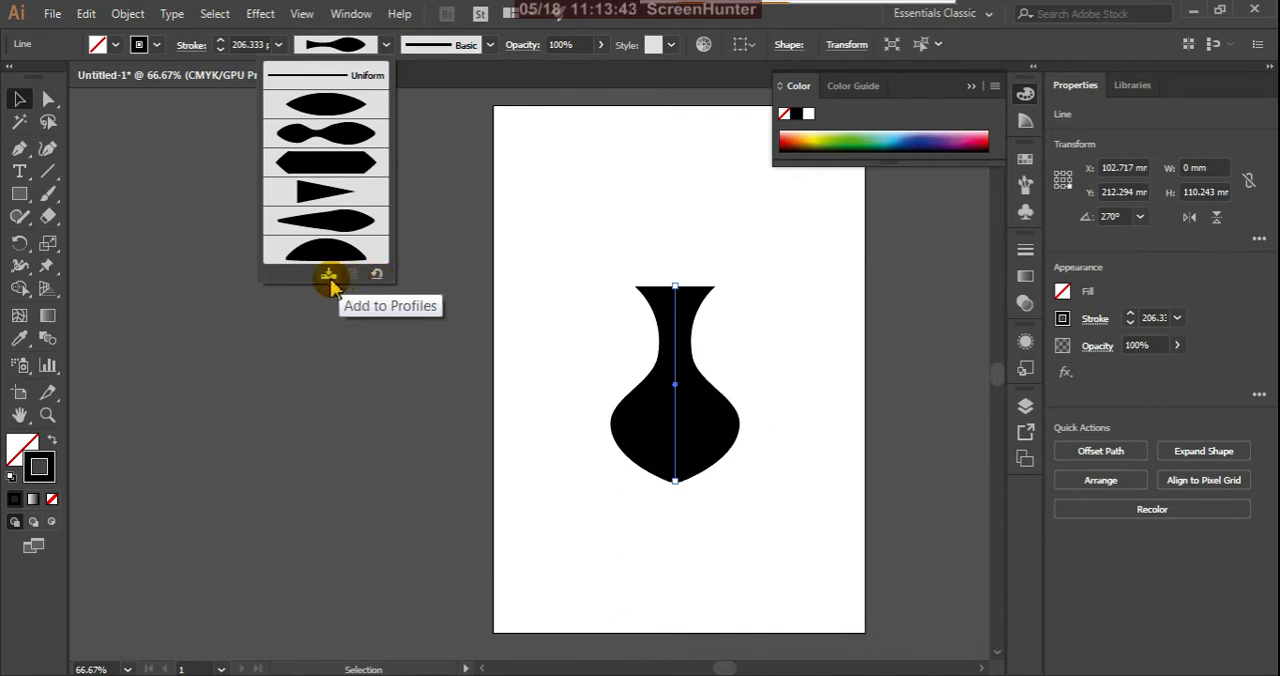
{"action": "left_click", "coordinate": [632, 398]}
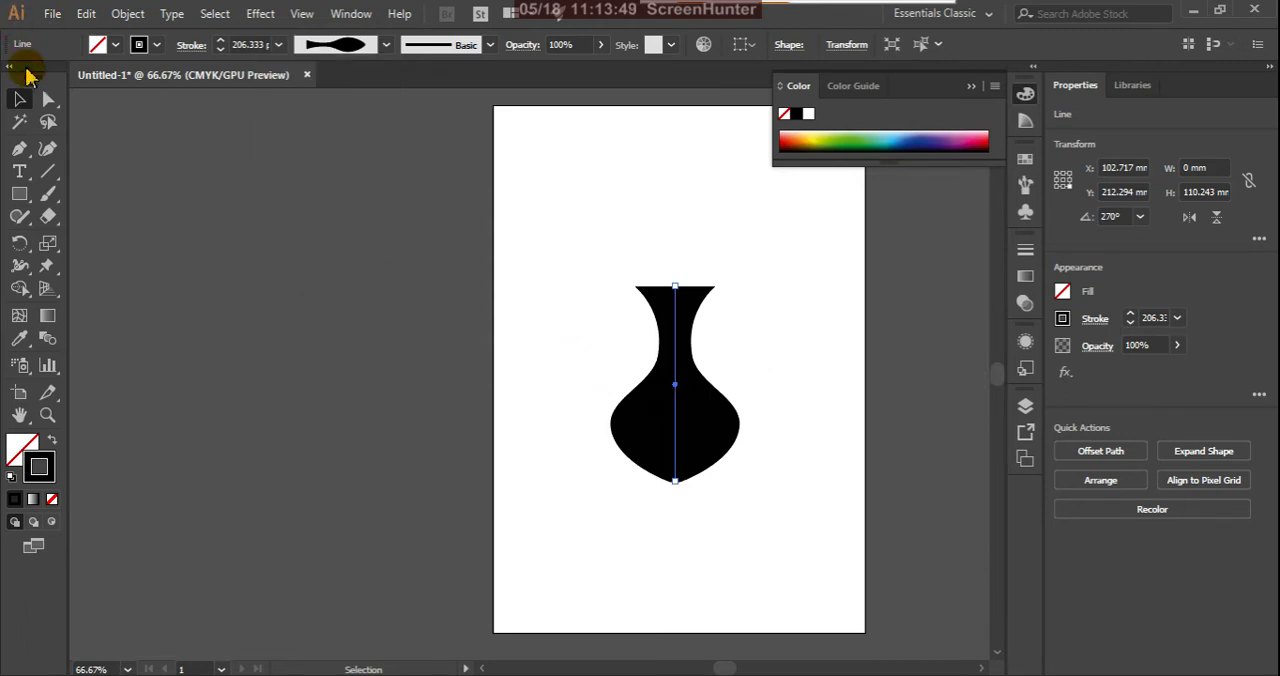
{"action": "left_click_drag", "start_coordinate": [632, 398], "coordinate": [350, 52]}
{"action": "left_click", "coordinate": [385, 45]}
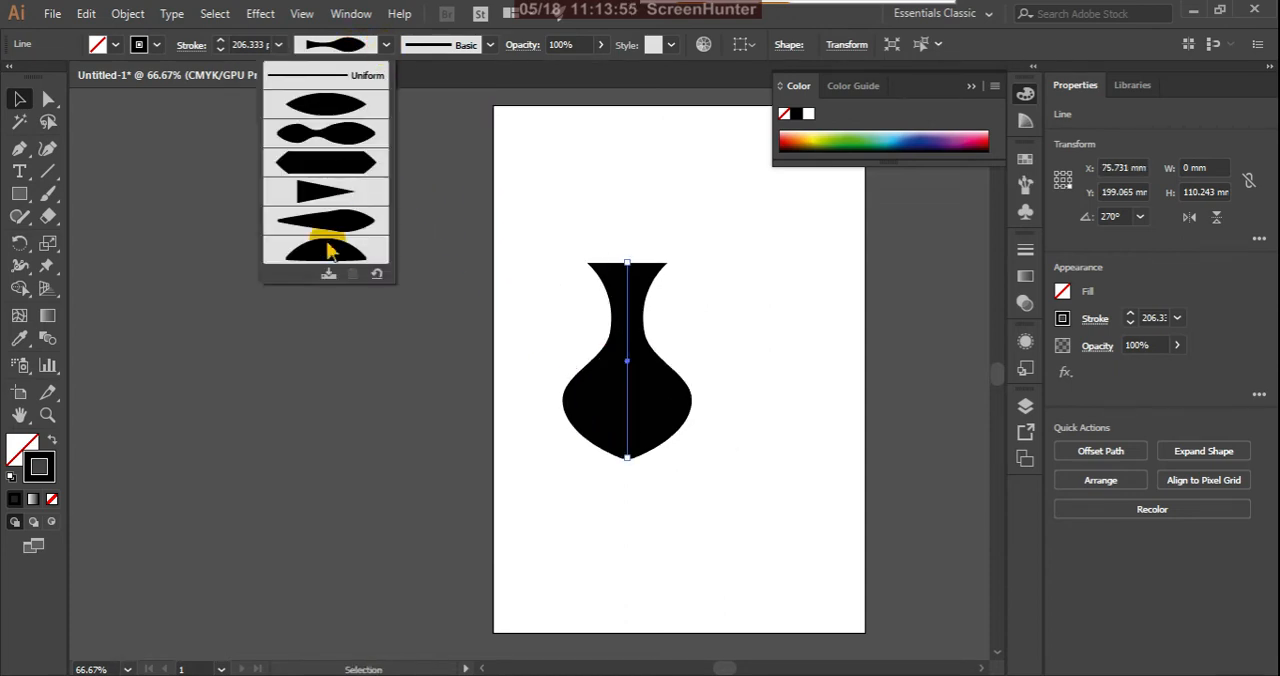
{"action": "left_click", "coordinate": [329, 274]}
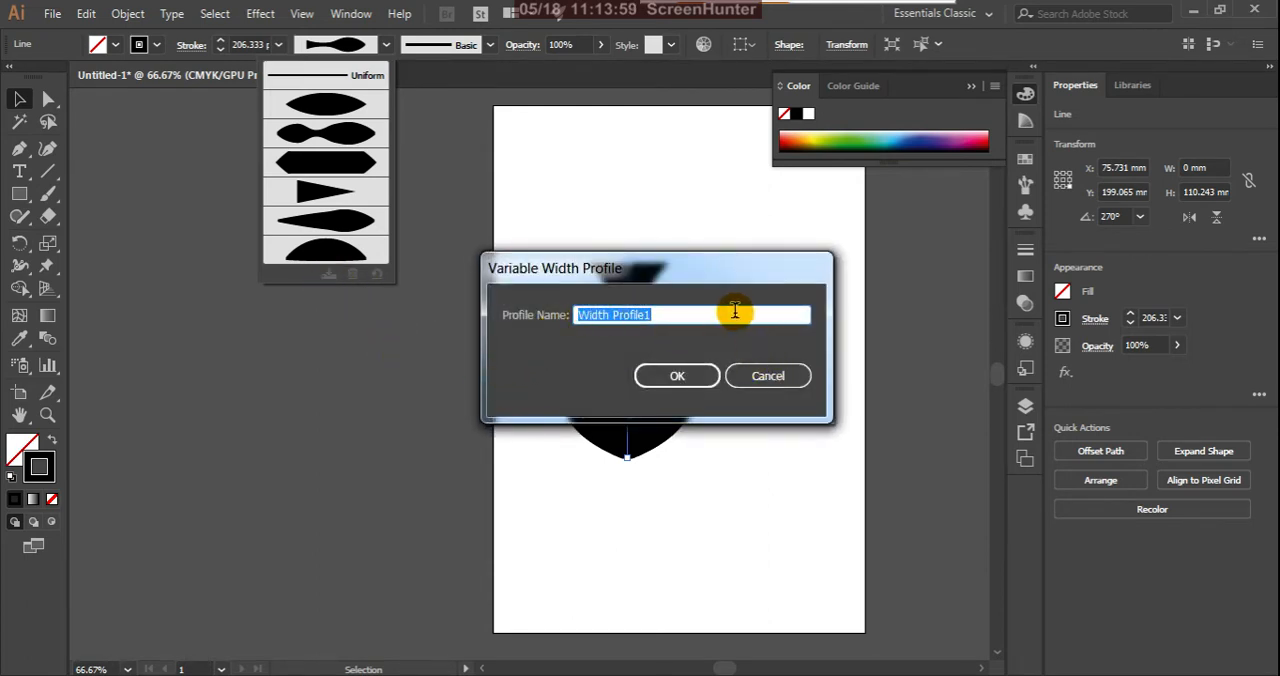
{"action": "mouse_move", "coordinate": [752, 271]}
{"action": "left_mouse_down"}
{"action": "mouse_move", "coordinate": [829, 365]}
{"action": "mouse_move", "coordinate": [990, 345]}
{"action": "left_mouse_up"}
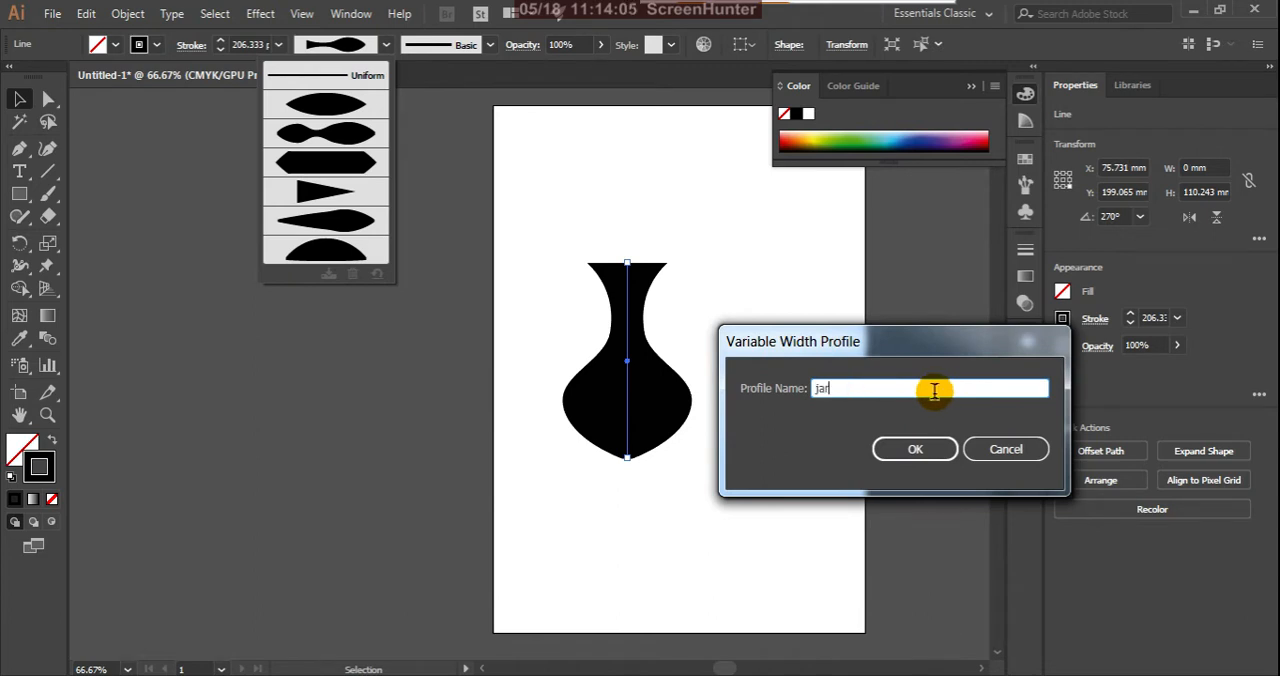
{"action": "left_click", "coordinate": [918, 451]}
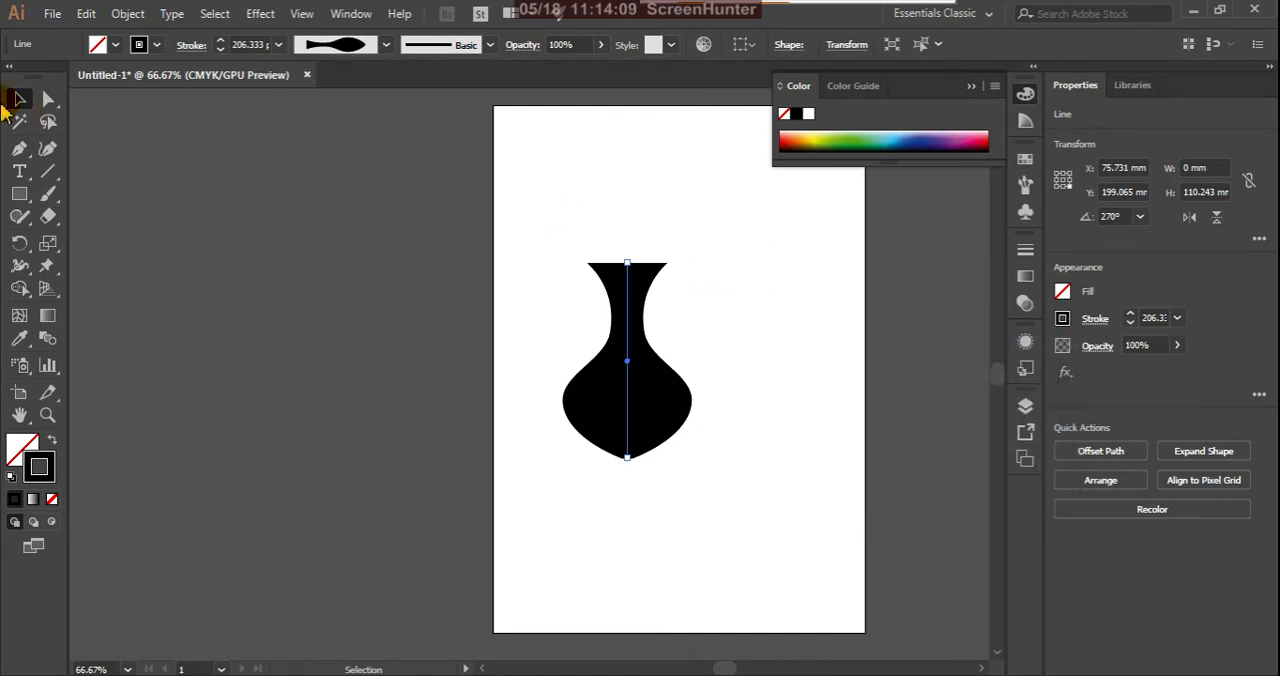
Step: Deselect the vase and look for the saved jar profile among the variable width profiles
{"action": "left_click", "coordinate": [20, 100]}
{"action": "left_click", "coordinate": [660, 368]}
{"action": "left_click", "coordinate": [471, 249]}
{"action": "left_click", "coordinate": [386, 45]}
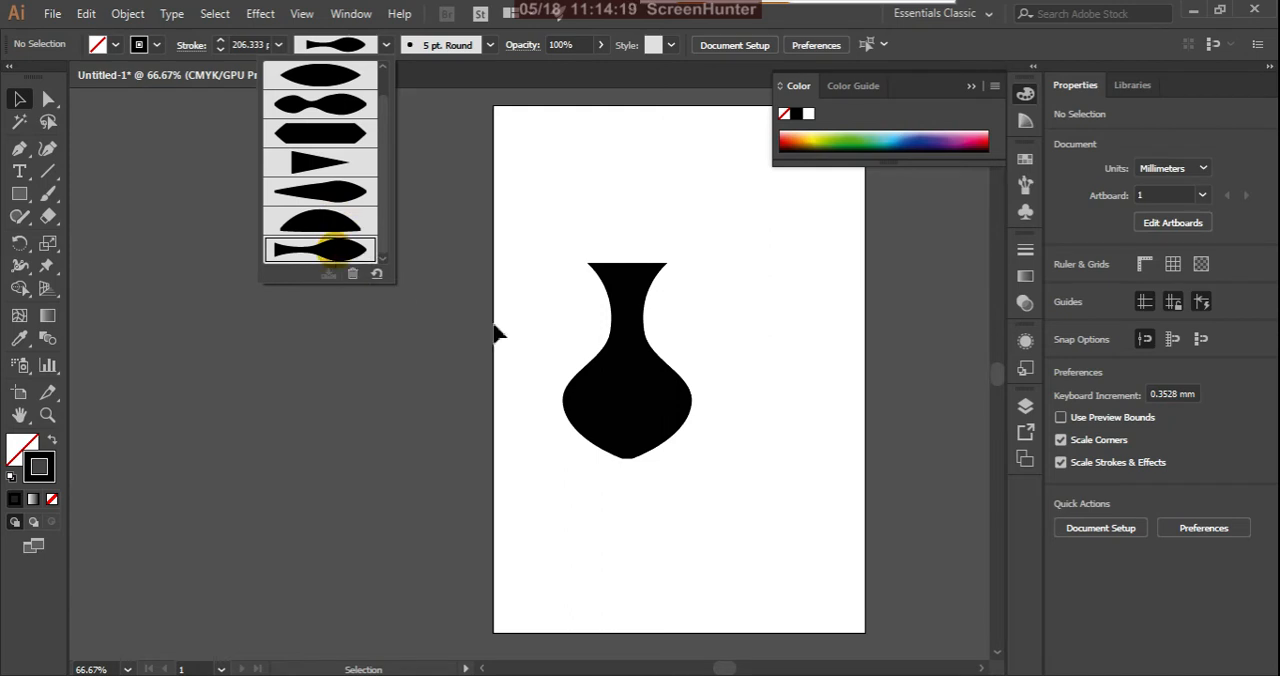
Step: Move the vase lower on the artboard and delete it
{"action": "left_click", "coordinate": [640, 388]}
{"action": "left_click_drag", "start_coordinate": [661, 400], "coordinate": [673, 377]}
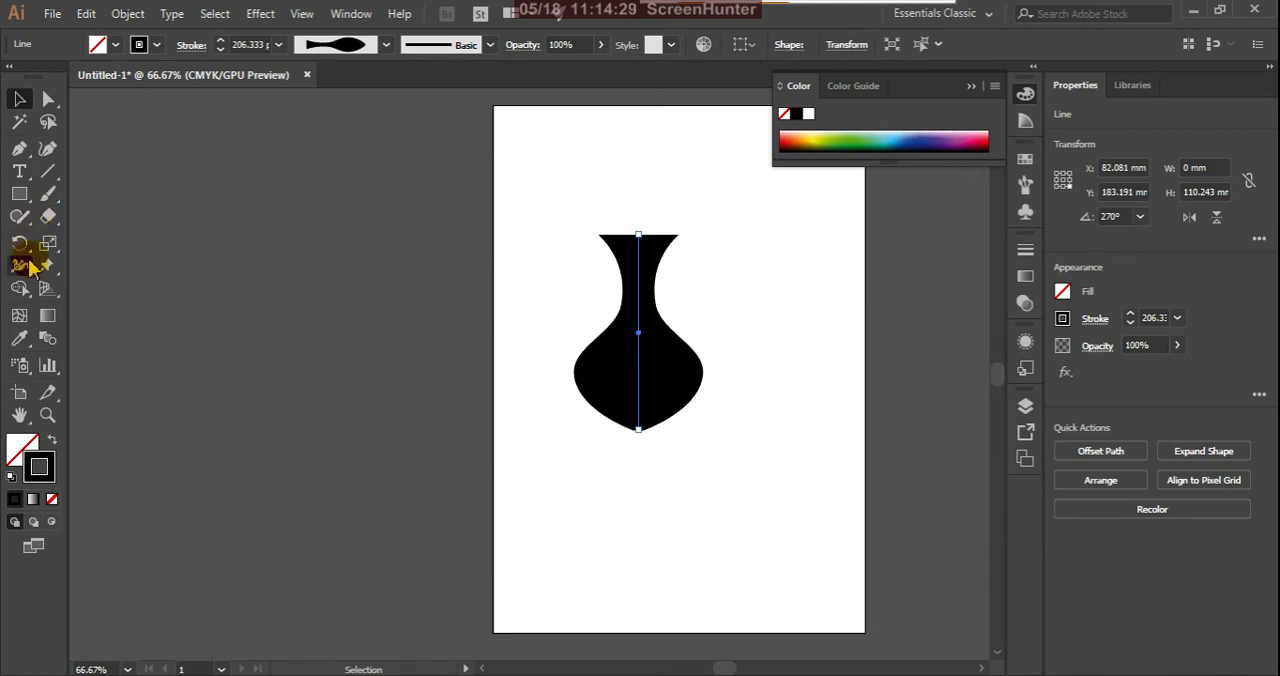
{"action": "left_click_drag", "start_coordinate": [634, 348], "coordinate": [592, 422]}
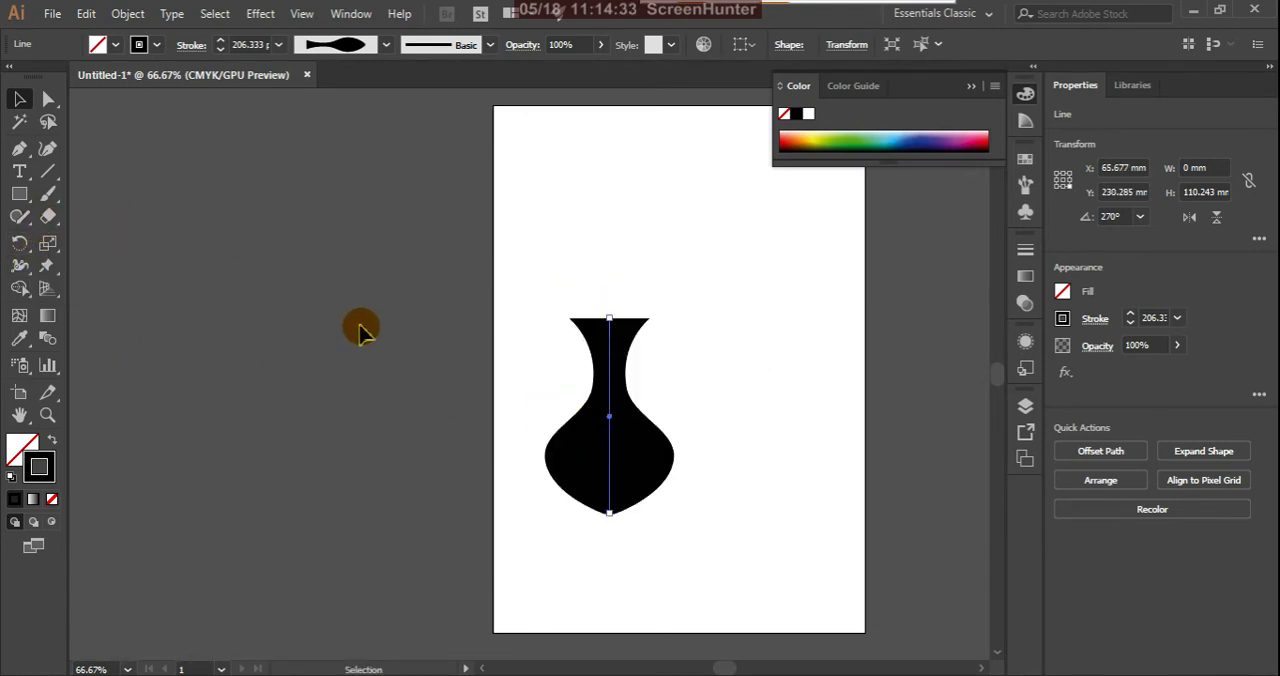
{"action": "left_click", "coordinate": [19, 265]}
{"action": "left_click", "coordinate": [545, 445]}
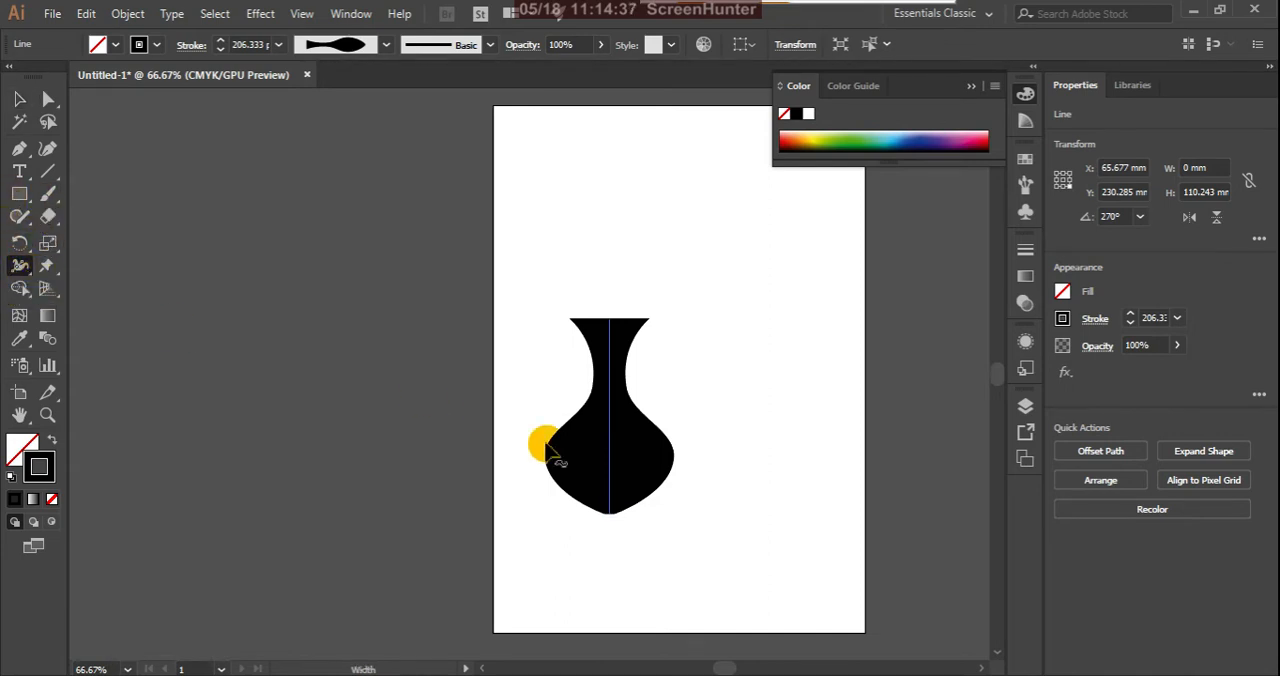
{"action": "left_click", "coordinate": [26, 105]}
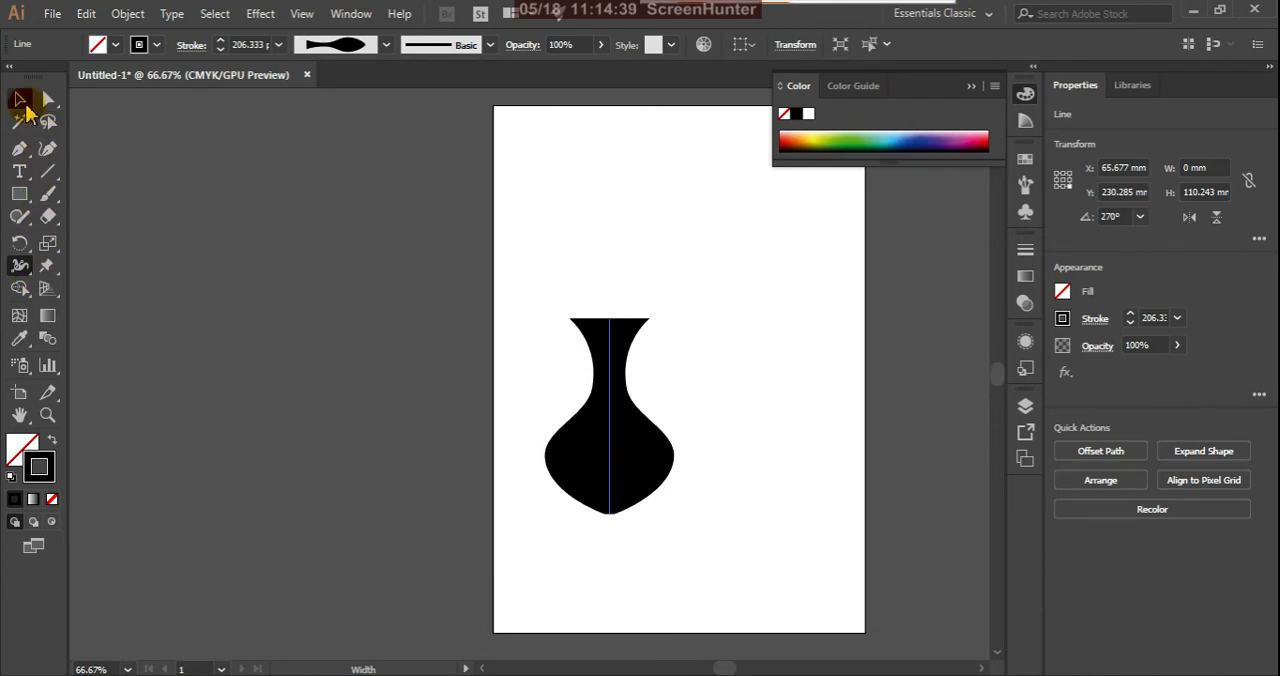
{"action": "key", "text": "Delete"}
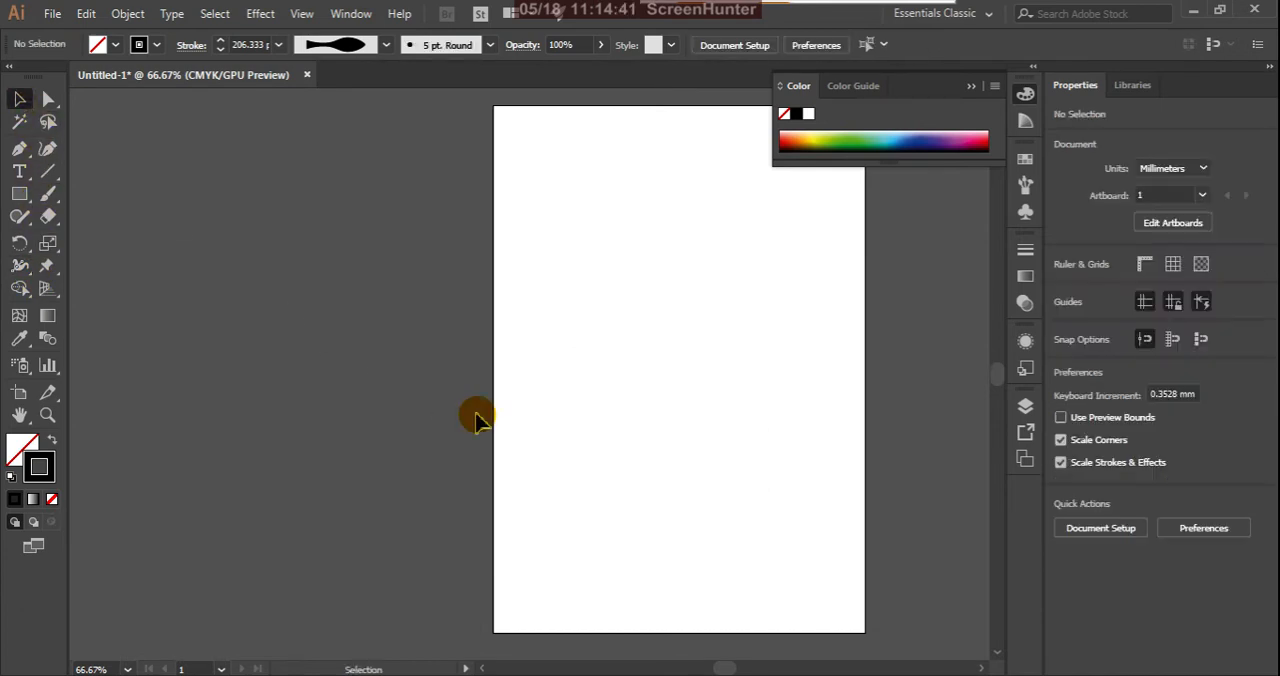
Step: Draw an unfilled rectangle about 107 by 67 mm mid-page and set its stroke weight to 5 pt
{"action": "left_click", "coordinate": [25, 273]}
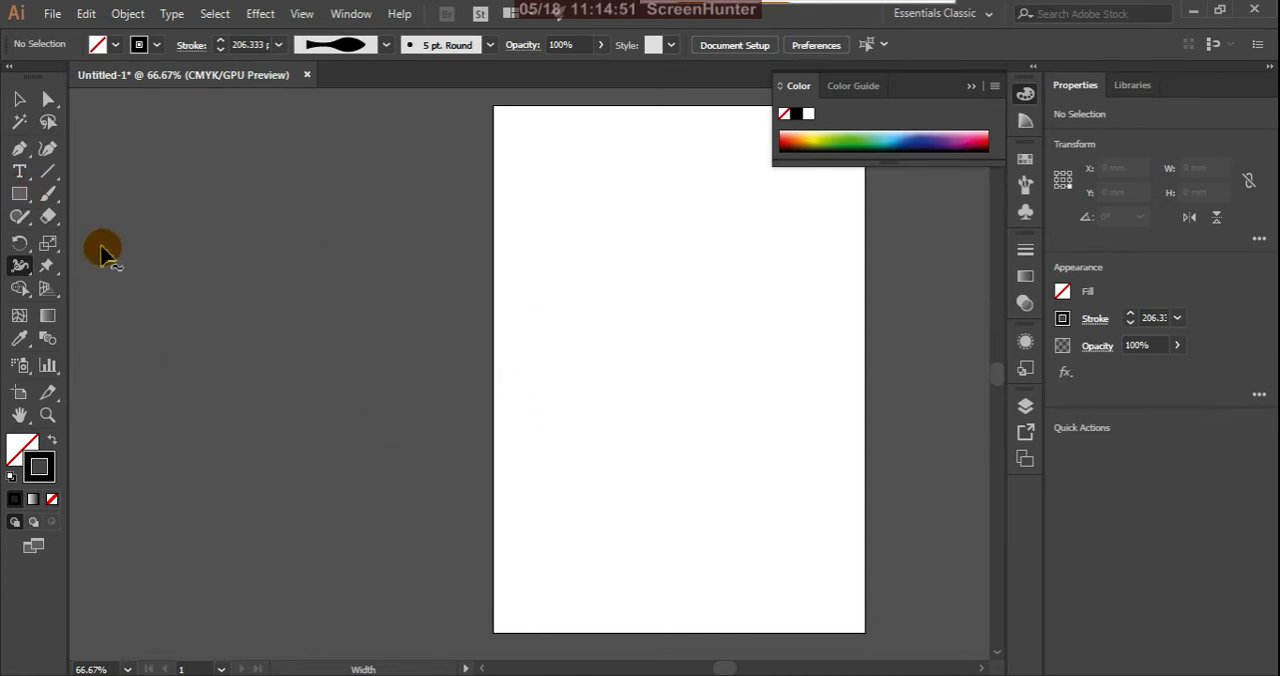
{"action": "left_click", "coordinate": [20, 192]}
{"action": "left_click_drag", "start_coordinate": [556, 327], "coordinate": [747, 446]}
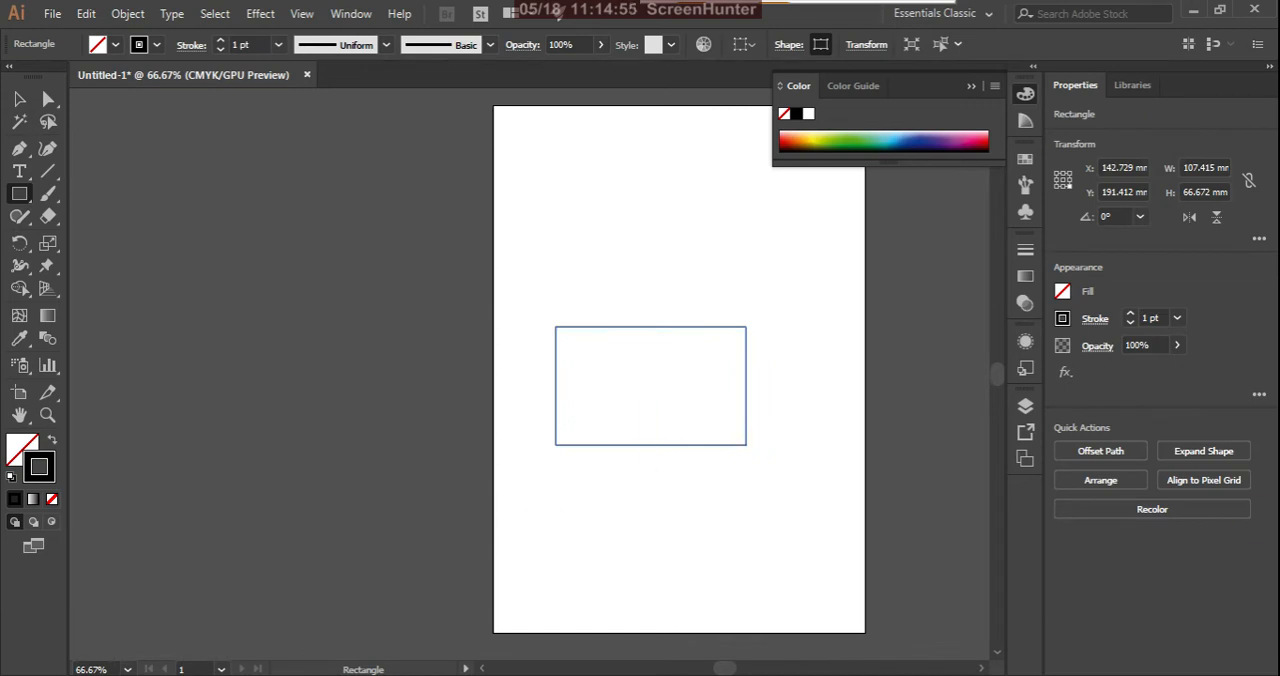
{"action": "left_click", "coordinate": [280, 48]}
{"action": "left_click", "coordinate": [310, 216]}
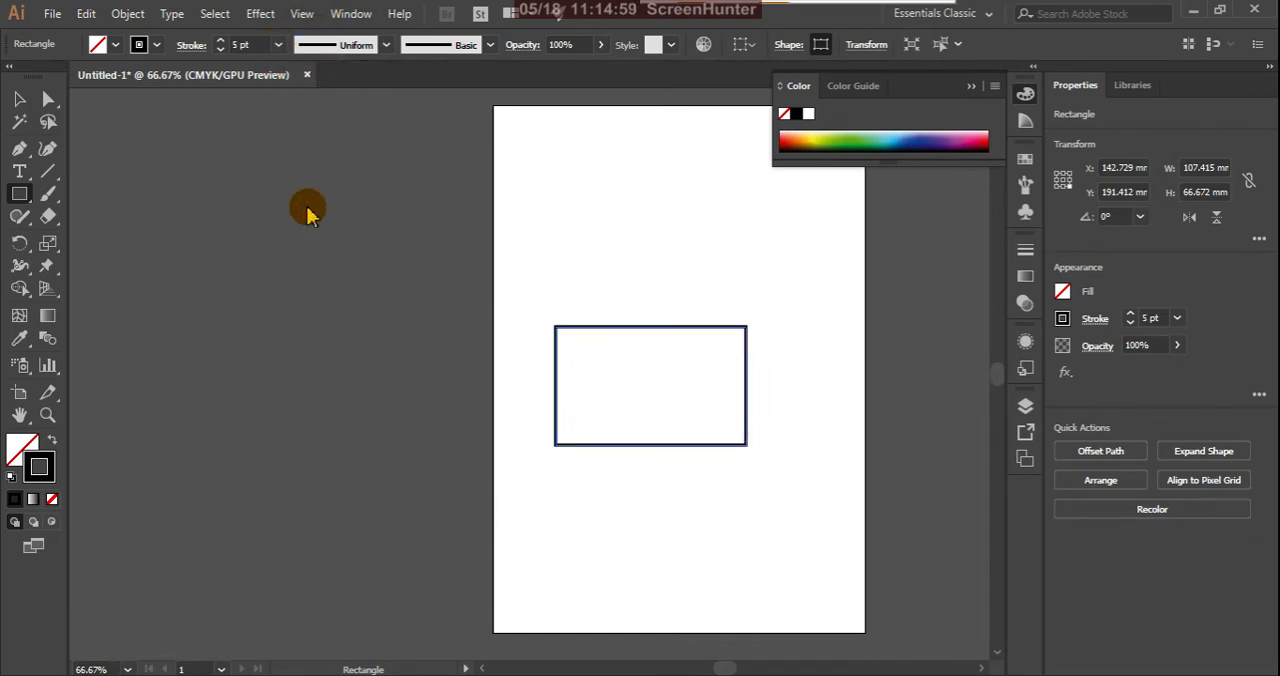
Step: Distort all four edges of the unfilled rectangle into wavy curves with the Warp tool
{"action": "left_click", "coordinate": [21, 271]}
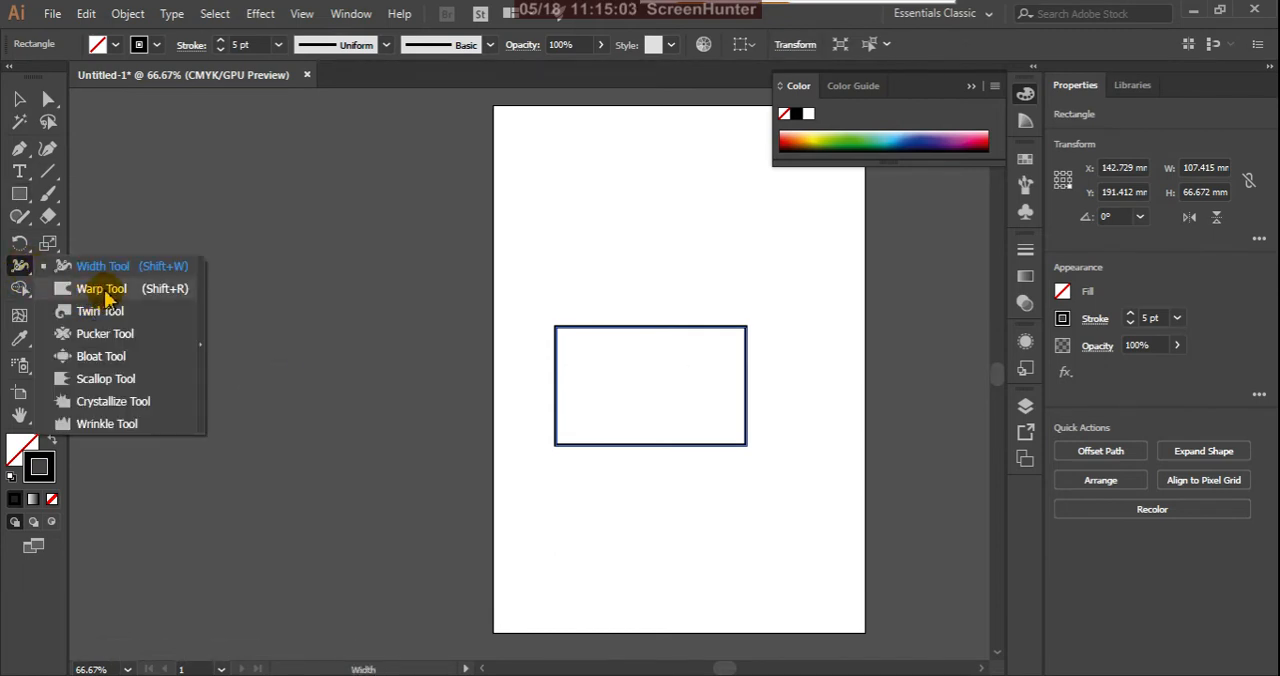
{"action": "left_click", "coordinate": [105, 292]}
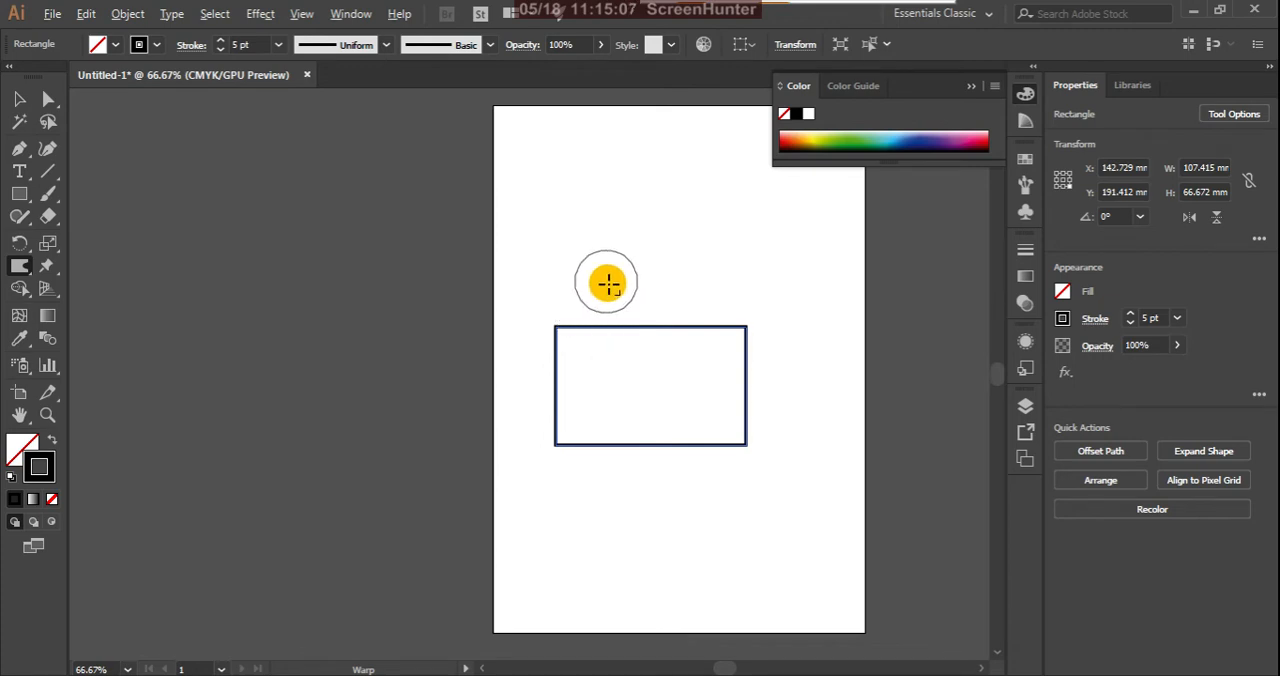
{"action": "key", "text": "alt"}
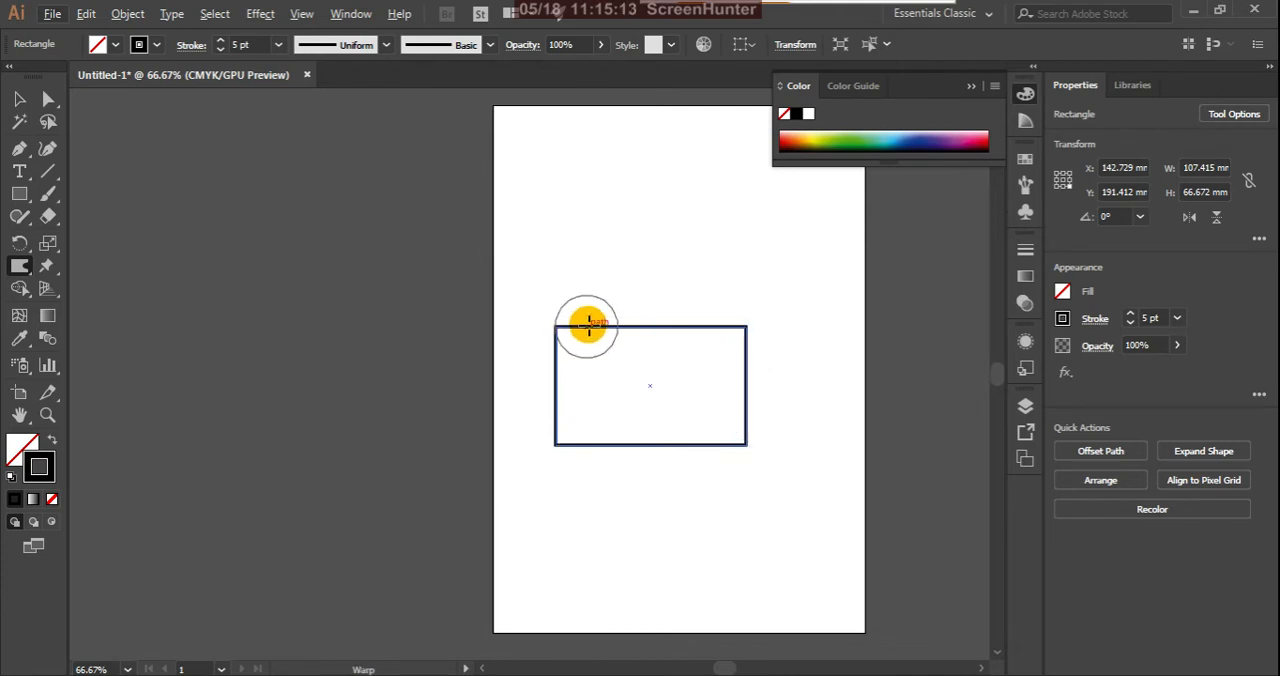
{"action": "key", "text": "alt"}
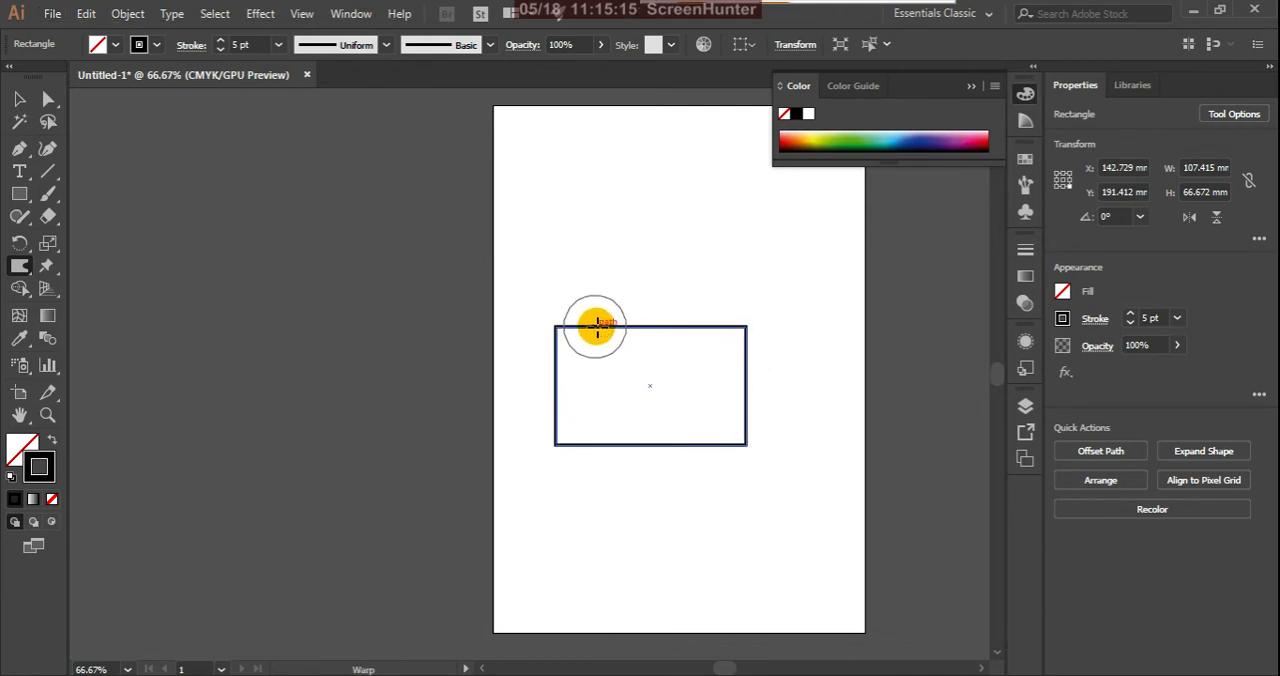
{"action": "mouse_move", "coordinate": [591, 306]}
{"action": "left_mouse_down"}
{"action": "mouse_move", "coordinate": [673, 327]}
{"action": "mouse_move", "coordinate": [673, 351]}
{"action": "mouse_move", "coordinate": [723, 327]}
{"action": "mouse_move", "coordinate": [720, 298]}
{"action": "mouse_move", "coordinate": [735, 375]}
{"action": "mouse_move", "coordinate": [747, 366]}
{"action": "mouse_move", "coordinate": [721, 359]}
{"action": "mouse_move", "coordinate": [745, 417]}
{"action": "mouse_move", "coordinate": [765, 416]}
{"action": "mouse_move", "coordinate": [726, 451]}
{"action": "mouse_move", "coordinate": [714, 446]}
{"action": "mouse_move", "coordinate": [718, 482]}
{"action": "mouse_move", "coordinate": [655, 421]}
{"action": "left_mouse_up"}
{"action": "mouse_move", "coordinate": [590, 446]}
{"action": "left_mouse_down"}
{"action": "mouse_move", "coordinate": [590, 477]}
{"action": "mouse_move", "coordinate": [560, 419]}
{"action": "mouse_move", "coordinate": [540, 419]}
{"action": "mouse_move", "coordinate": [560, 357]}
{"action": "mouse_move", "coordinate": [571, 361]}
{"action": "left_mouse_up"}
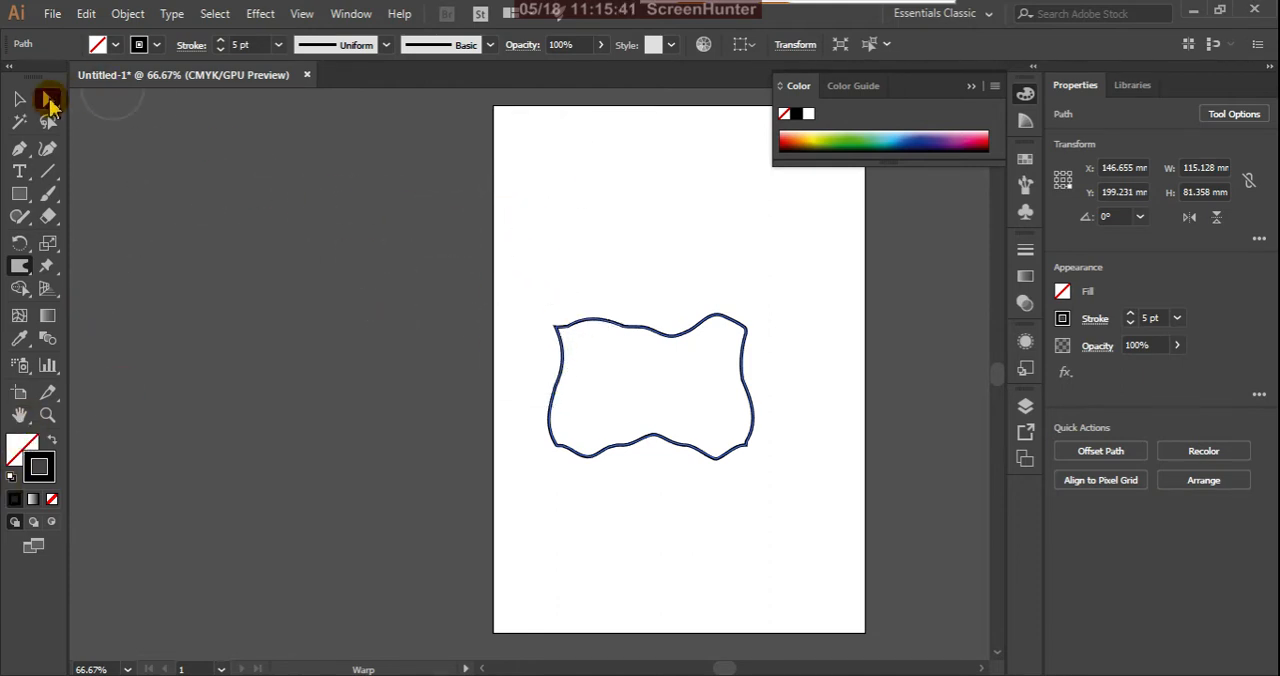
Step: Delete the warped outline from the artboard
{"action": "left_click", "coordinate": [20, 99]}
{"action": "left_click", "coordinate": [571, 314]}
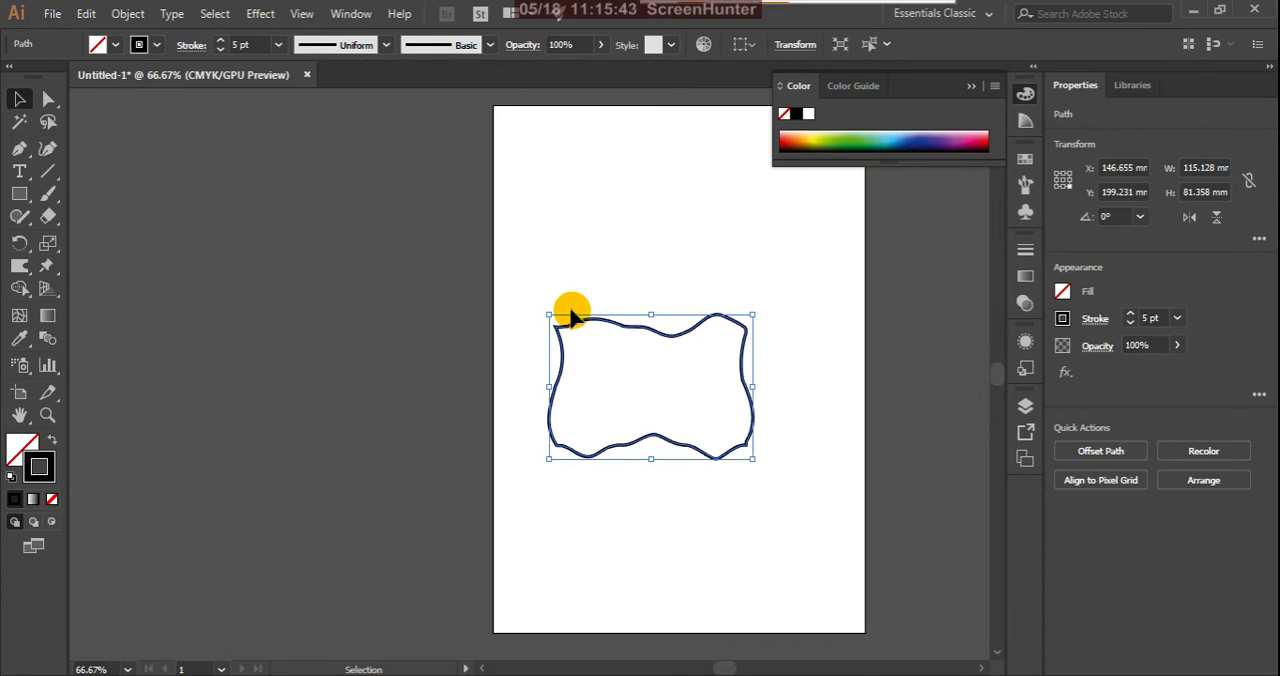
{"action": "key", "text": "Delete"}
Step: Set the fill color to red F40824 and draw a rectangle about 85 by 61 mm in the middle of the page
{"action": "left_click", "coordinate": [19, 195]}
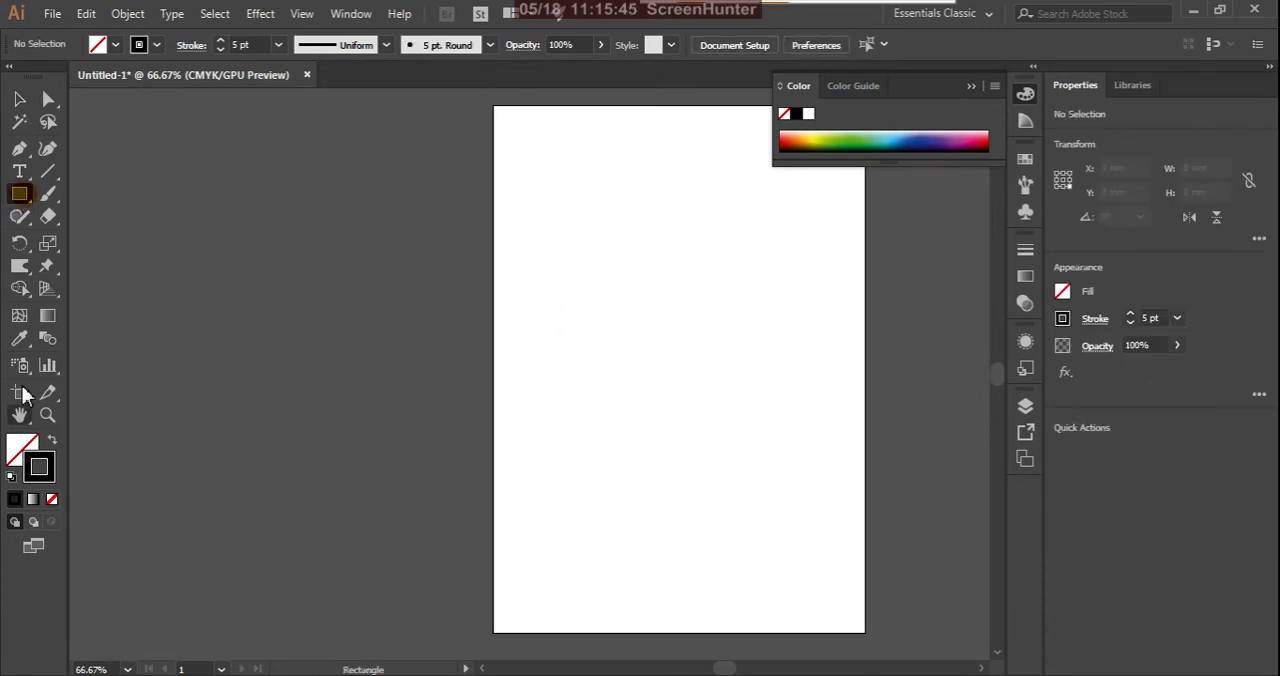
{"action": "left_click", "coordinate": [24, 446]}
{"action": "double_click", "coordinate": [24, 446]}
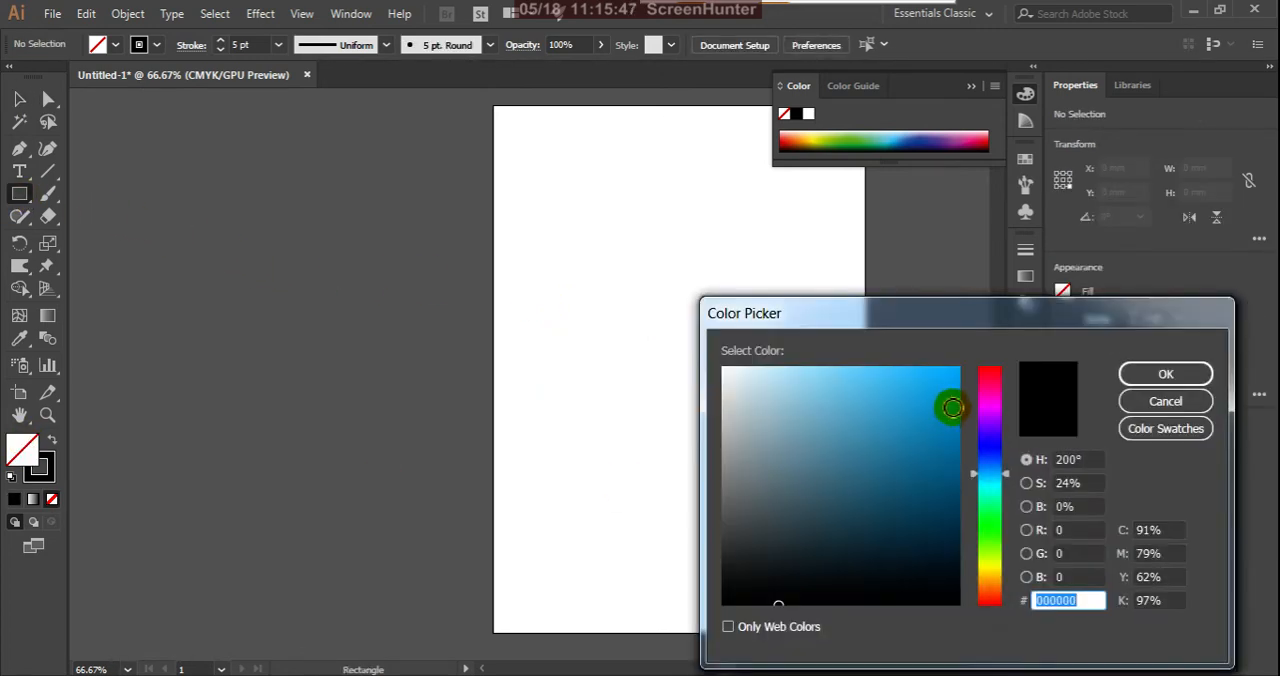
{"action": "left_click", "coordinate": [990, 372]}
{"action": "left_click", "coordinate": [955, 375]}
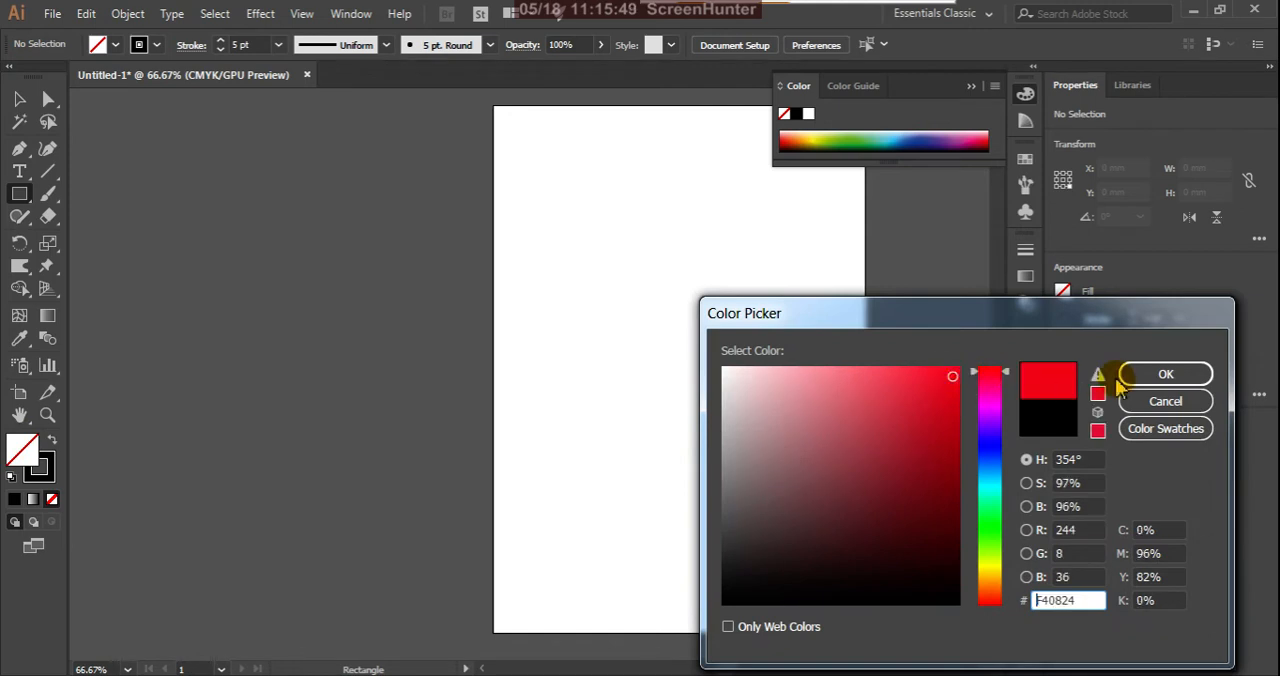
{"action": "left_click", "coordinate": [1160, 374]}
{"action": "left_click", "coordinate": [19, 194]}
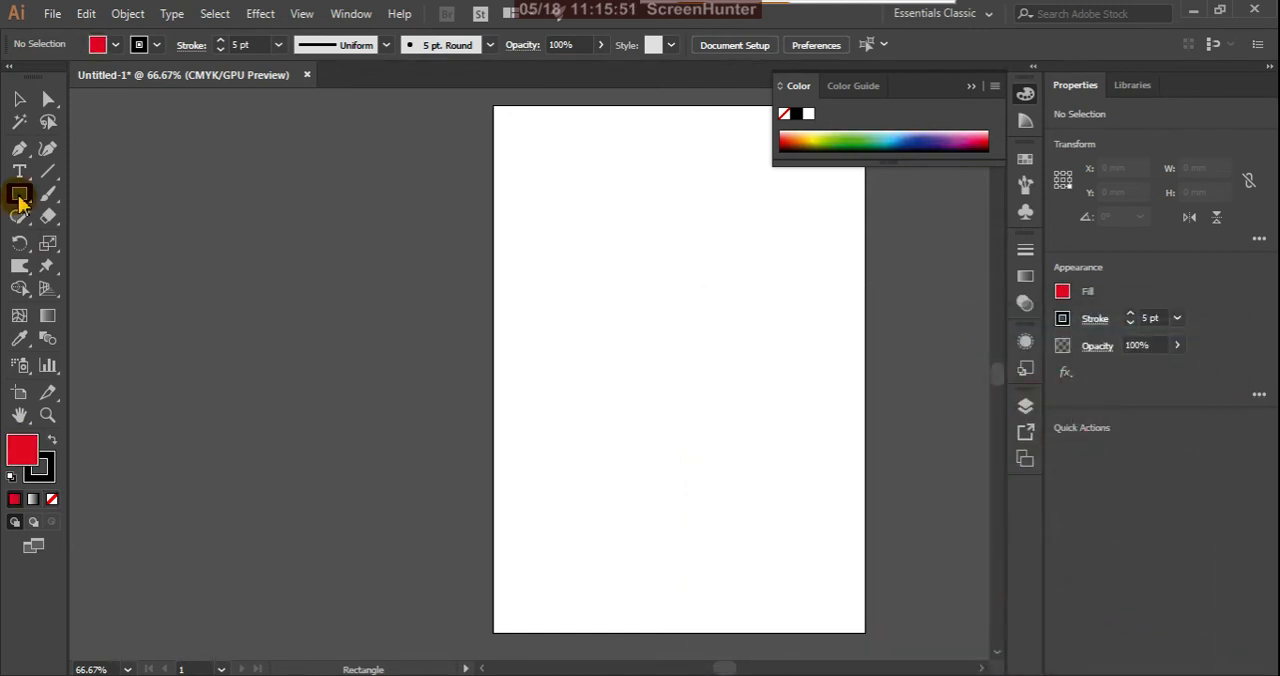
{"action": "left_click_drag", "start_coordinate": [557, 333], "coordinate": [709, 445]}
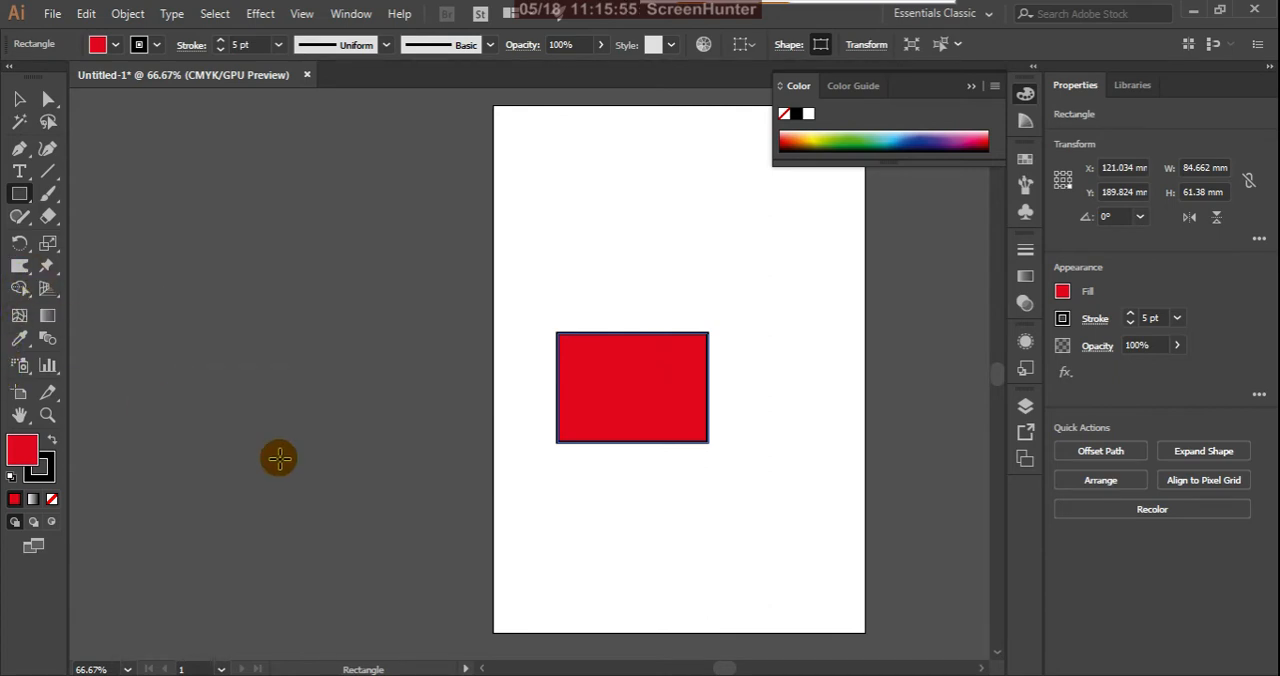
Step: Warp the edges of the red rectangle into wavy curves on all four sides
{"action": "left_click", "coordinate": [19, 266]}
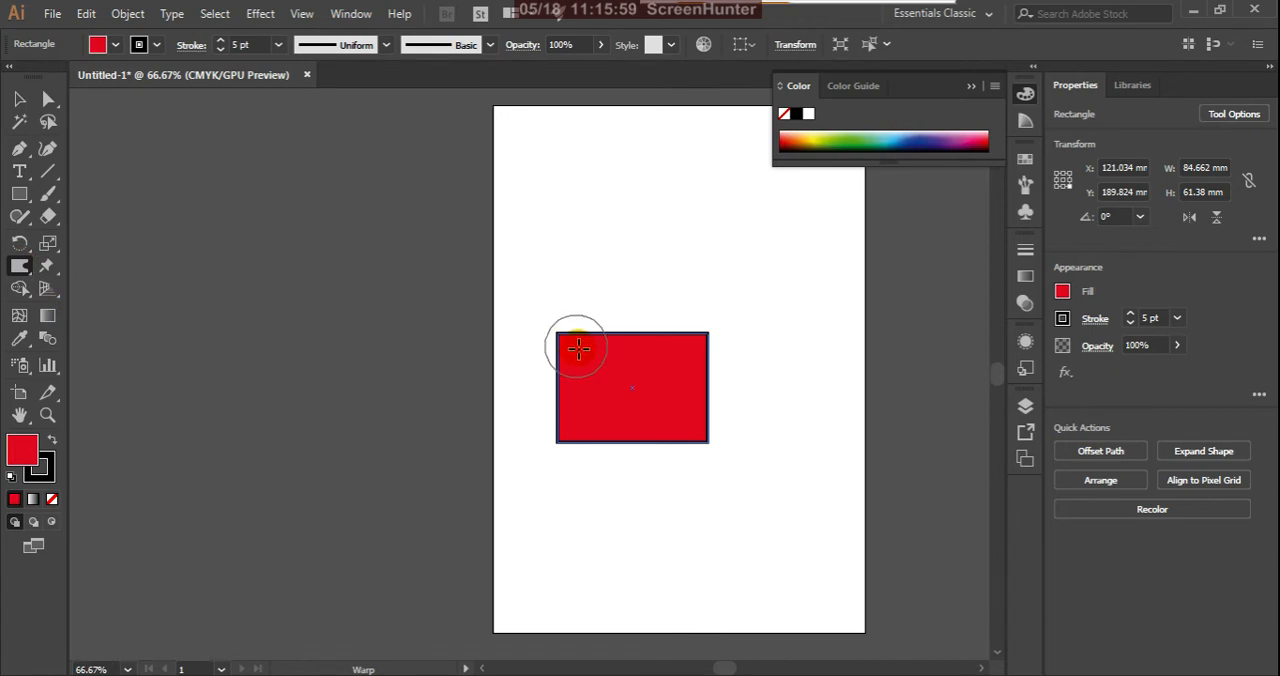
{"action": "mouse_move", "coordinate": [584, 344]}
{"action": "left_mouse_down"}
{"action": "mouse_move", "coordinate": [608, 312]}
{"action": "mouse_move", "coordinate": [638, 325]}
{"action": "mouse_move", "coordinate": [639, 363]}
{"action": "mouse_move", "coordinate": [689, 317]}
{"action": "mouse_move", "coordinate": [724, 389]}
{"action": "mouse_move", "coordinate": [691, 369]}
{"action": "mouse_move", "coordinate": [707, 419]}
{"action": "mouse_move", "coordinate": [728, 421]}
{"action": "mouse_move", "coordinate": [685, 453]}
{"action": "mouse_move", "coordinate": [678, 444]}
{"action": "mouse_move", "coordinate": [680, 463]}
{"action": "mouse_move", "coordinate": [679, 428]}
{"action": "mouse_move", "coordinate": [636, 484]}
{"action": "mouse_move", "coordinate": [621, 446]}
{"action": "mouse_move", "coordinate": [588, 454]}
{"action": "mouse_move", "coordinate": [567, 404]}
{"action": "mouse_move", "coordinate": [542, 408]}
{"action": "mouse_move", "coordinate": [566, 364]}
{"action": "left_mouse_up"}
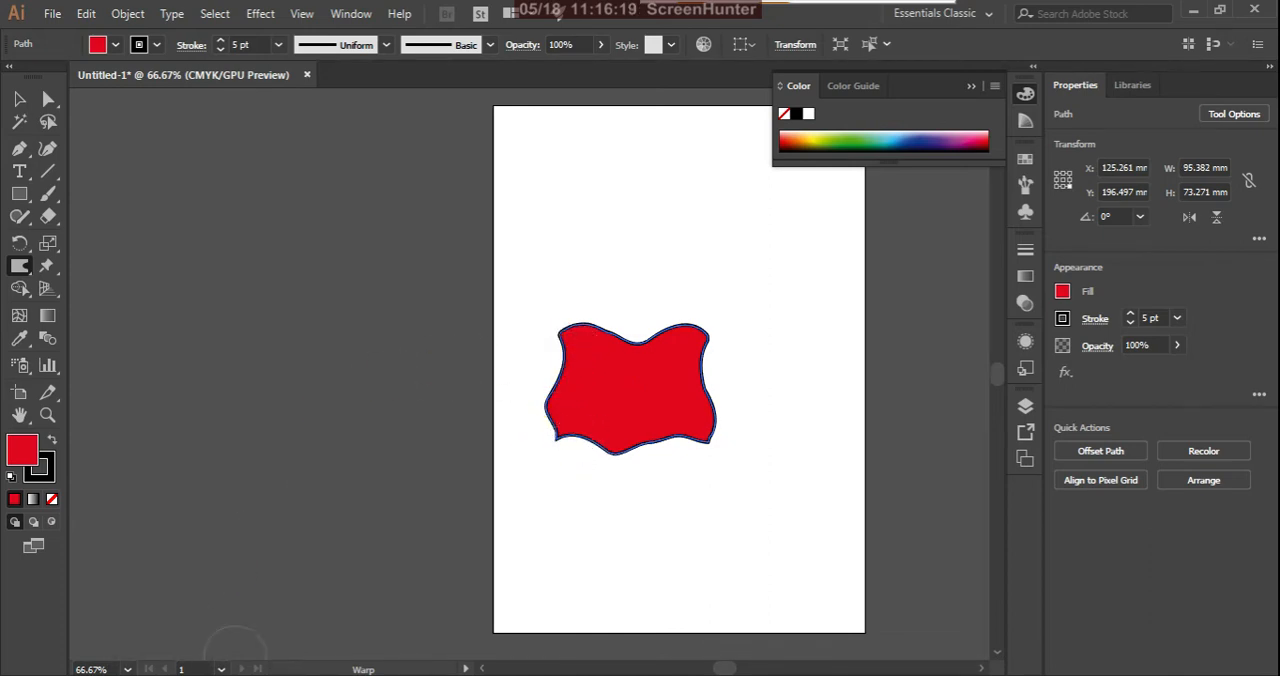
Step: Set the Warp brush to 50 mm width and 50 mm height, and push the red shape's upper and right edges outward
{"action": "double_click", "coordinate": [20, 266]}
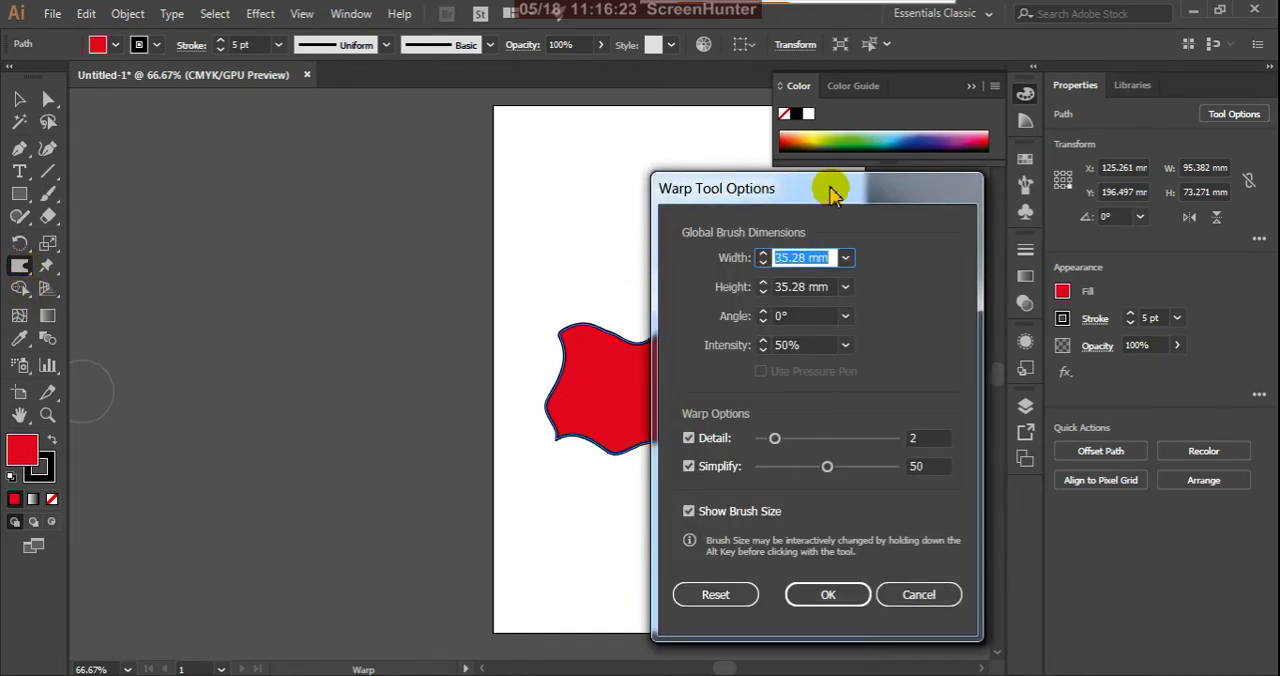
{"action": "left_click_drag", "start_coordinate": [835, 189], "coordinate": [947, 229]}
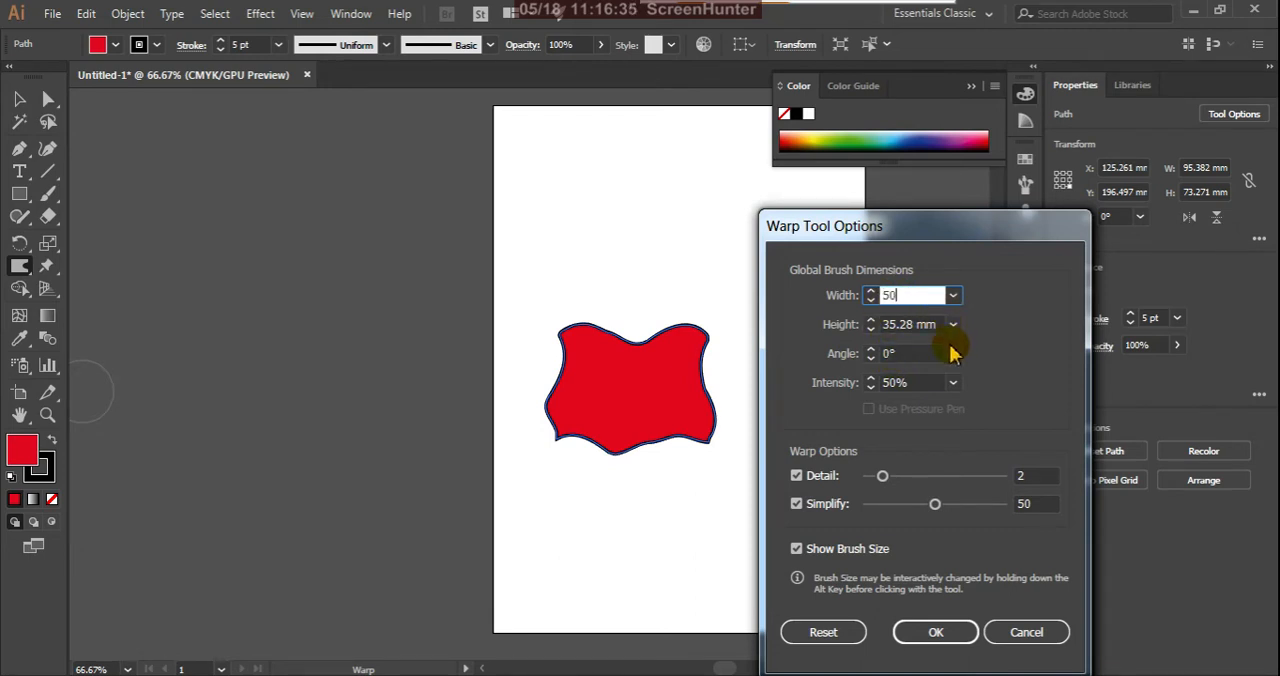
{"action": "left_click_drag", "start_coordinate": [940, 324], "coordinate": [868, 324]}
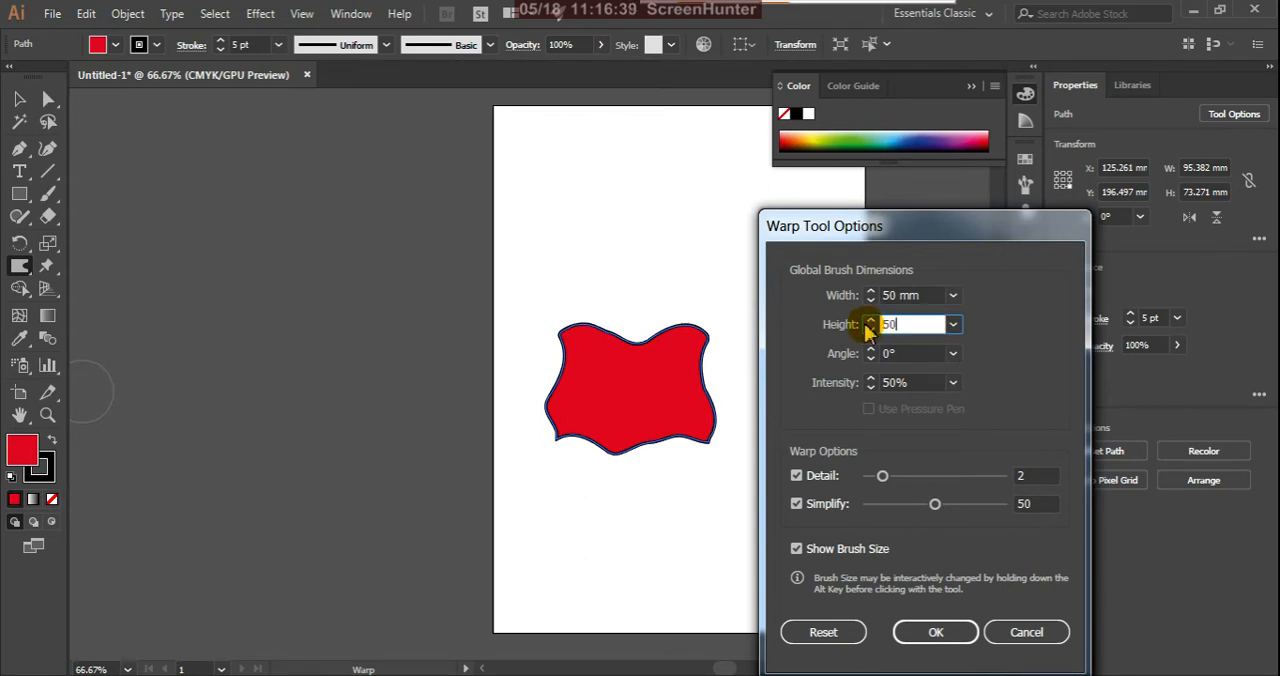
{"action": "left_click", "coordinate": [925, 632]}
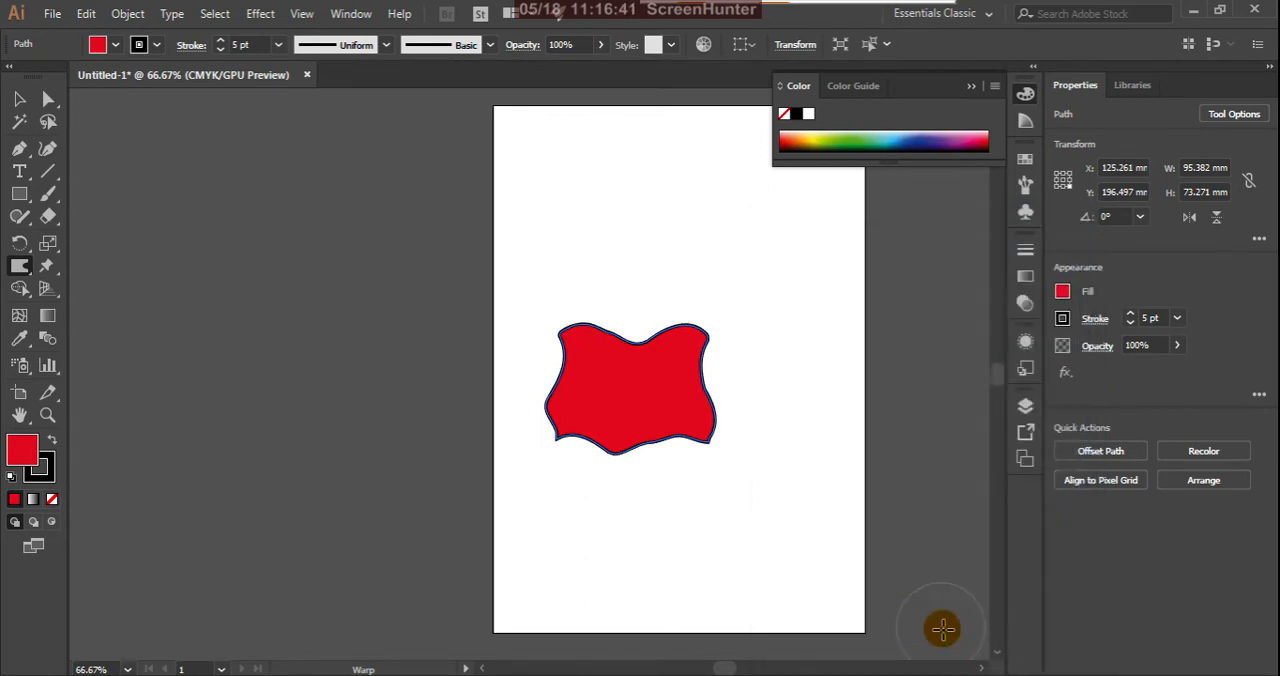
{"action": "left_click_drag", "start_coordinate": [612, 339], "coordinate": [606, 286]}
{"action": "left_click_drag", "start_coordinate": [669, 371], "coordinate": [716, 371]}
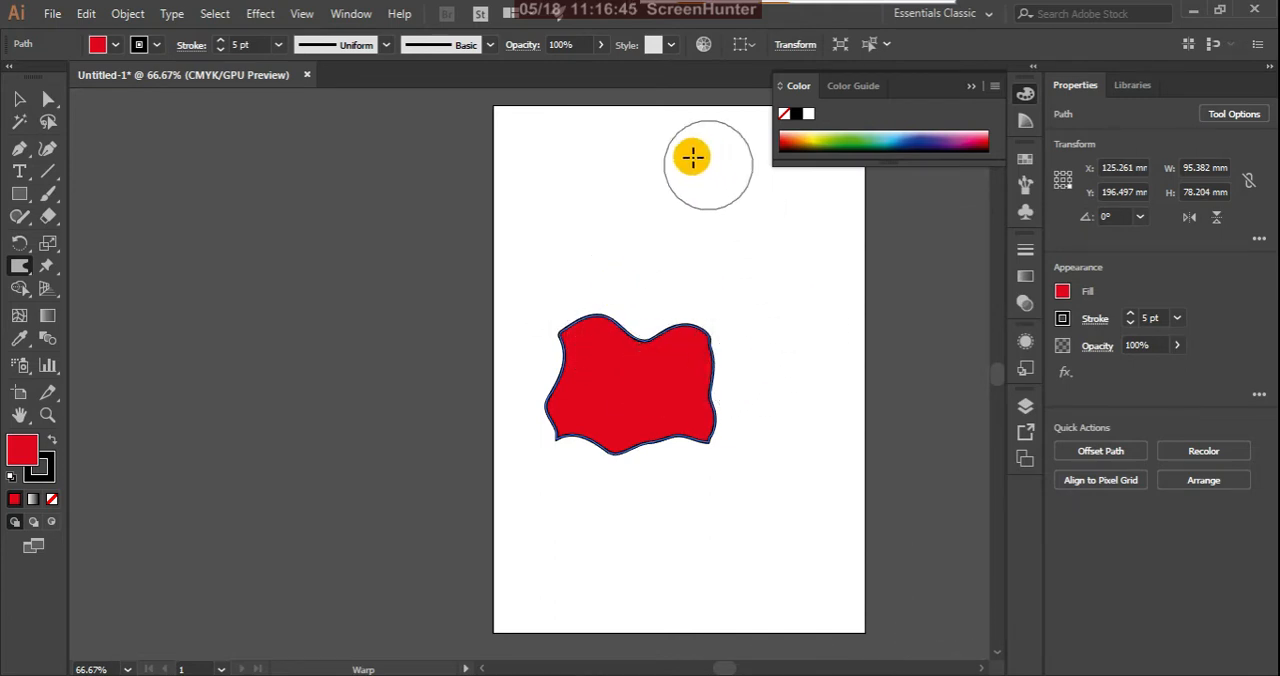
Step: Reshape the Warp brush interactively into a very wide, flat ellipse and deselect the red shape
{"action": "left_click_drag", "start_coordinate": [531, 286], "coordinate": [629, 326]}
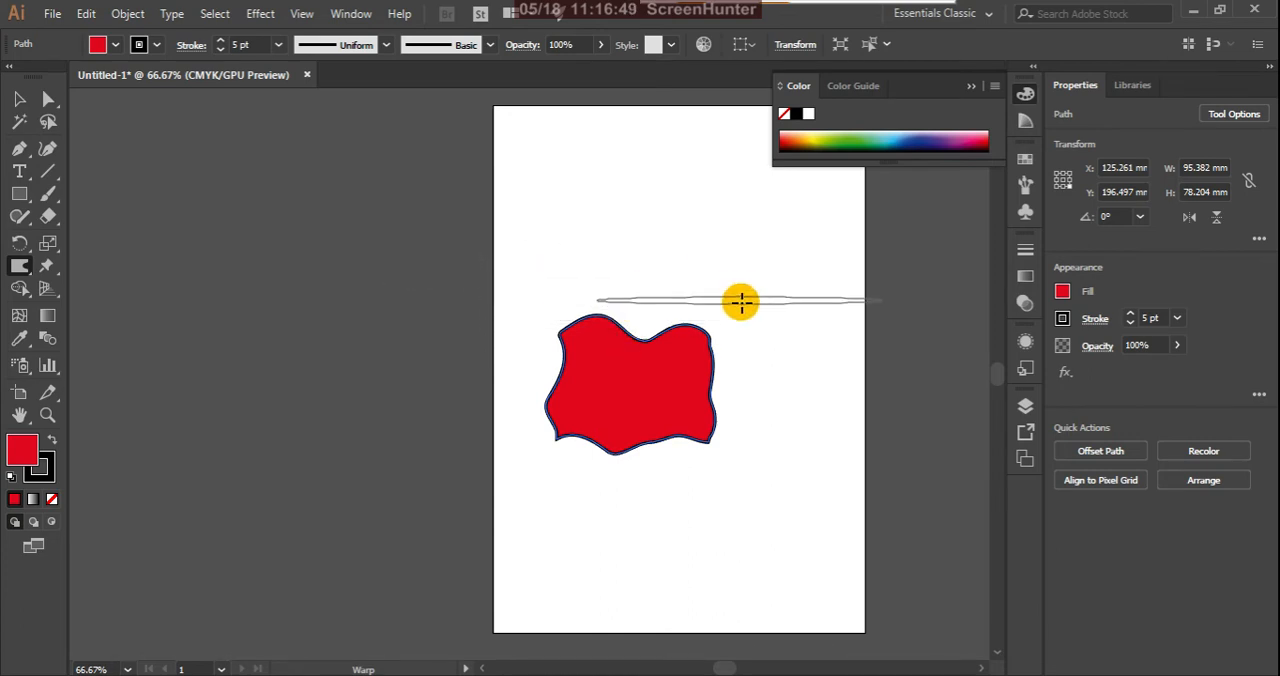
{"action": "left_click", "coordinate": [732, 314], "text": "ctrl"}
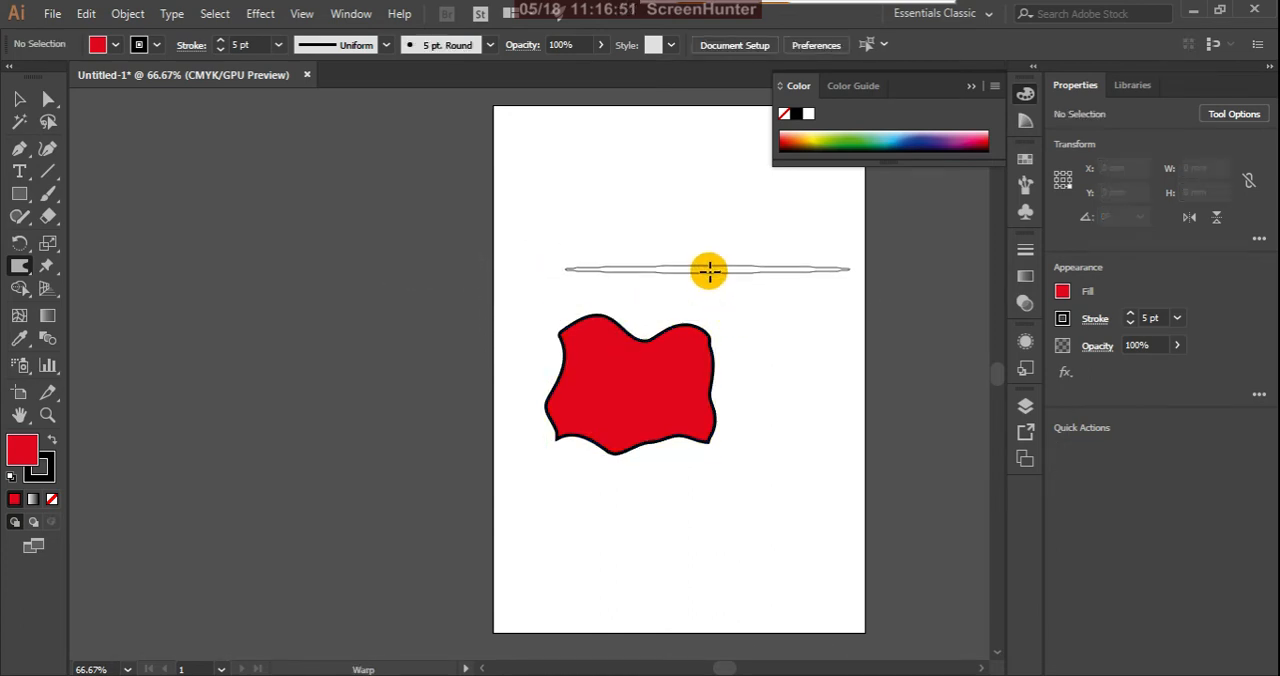
Step: Resize the Warp brush interactively into larger ellipses, and push the red shape's upper edge down and its upper-right corner outward
{"action": "left_click_drag", "start_coordinate": [708, 270], "coordinate": [707, 282]}
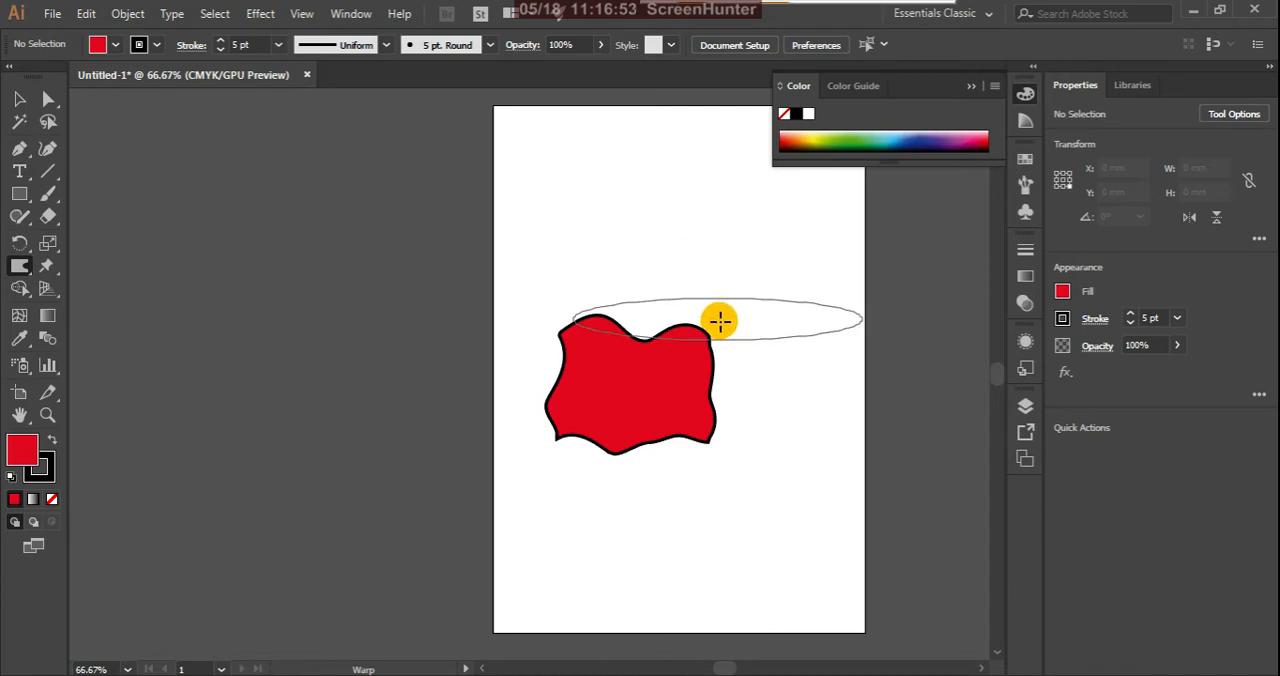
{"action": "mouse_move", "coordinate": [724, 322]}
{"action": "left_mouse_down"}
{"action": "mouse_move", "coordinate": [729, 349]}
{"action": "mouse_move", "coordinate": [726, 208]}
{"action": "left_mouse_up"}
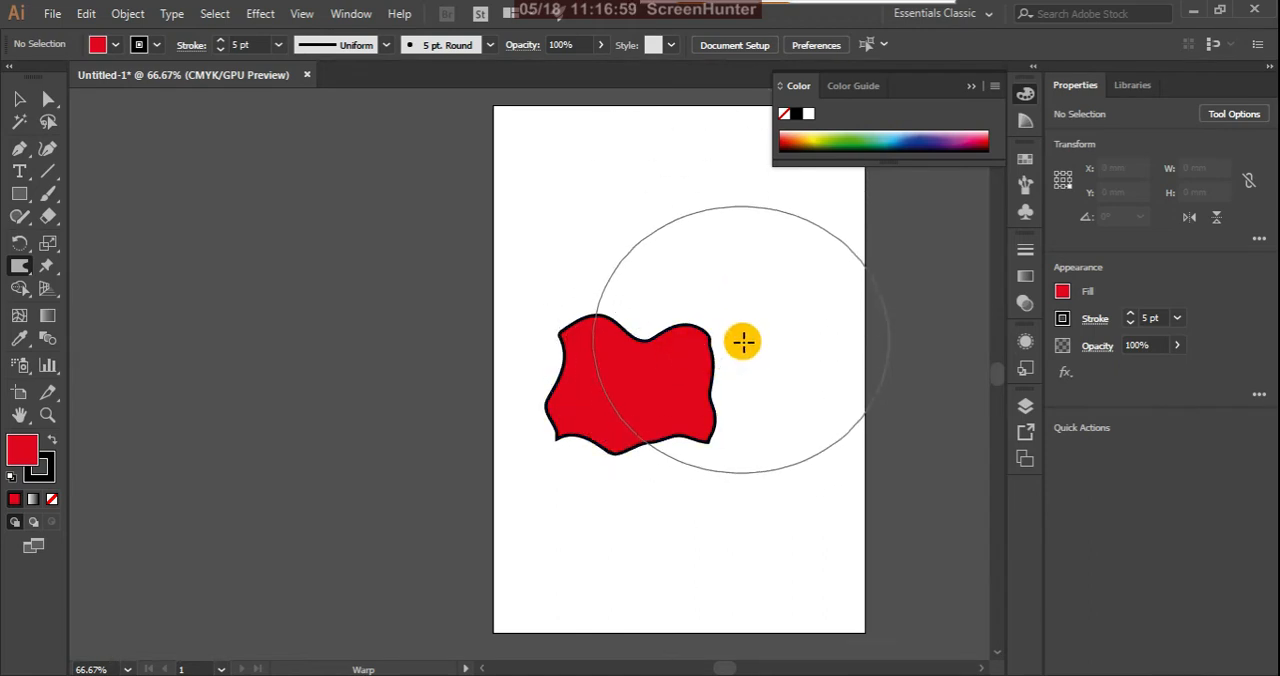
{"action": "mouse_move", "coordinate": [741, 342]}
{"action": "left_mouse_down"}
{"action": "mouse_move", "coordinate": [655, 344]}
{"action": "mouse_move", "coordinate": [666, 303]}
{"action": "mouse_move", "coordinate": [711, 354]}
{"action": "mouse_move", "coordinate": [610, 322]}
{"action": "mouse_move", "coordinate": [716, 308]}
{"action": "left_mouse_up"}
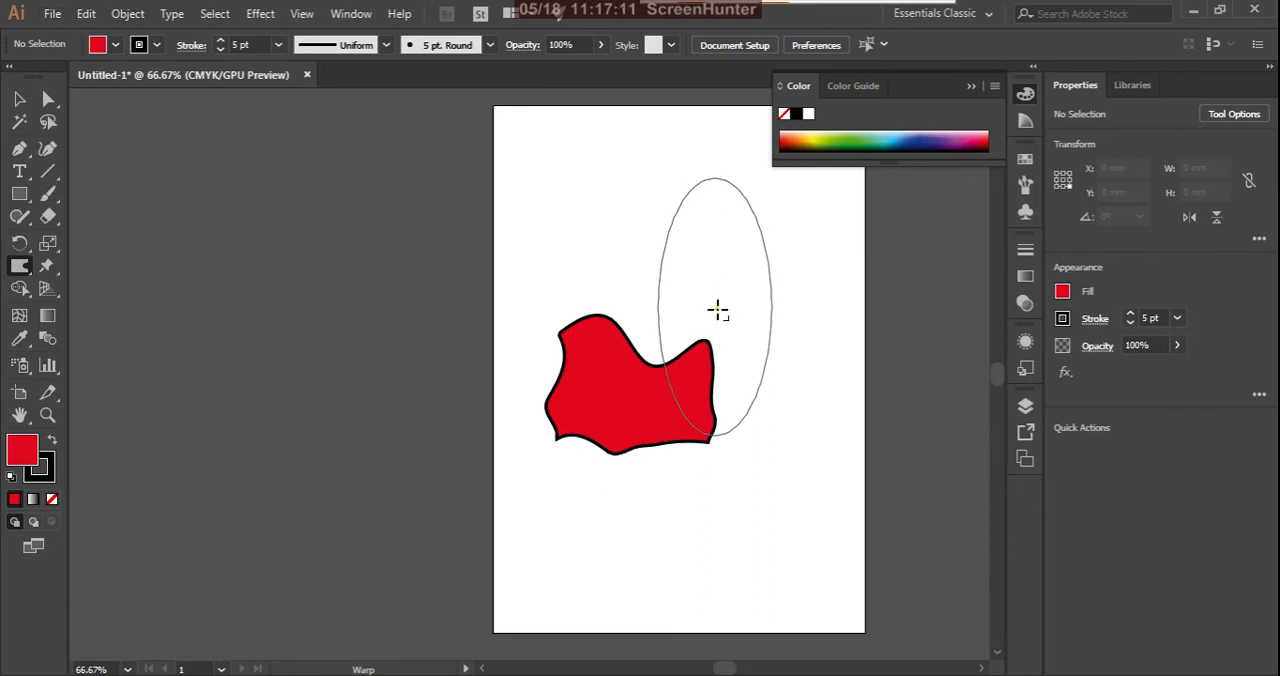
{"action": "left_click_drag", "start_coordinate": [718, 311], "coordinate": [738, 312]}
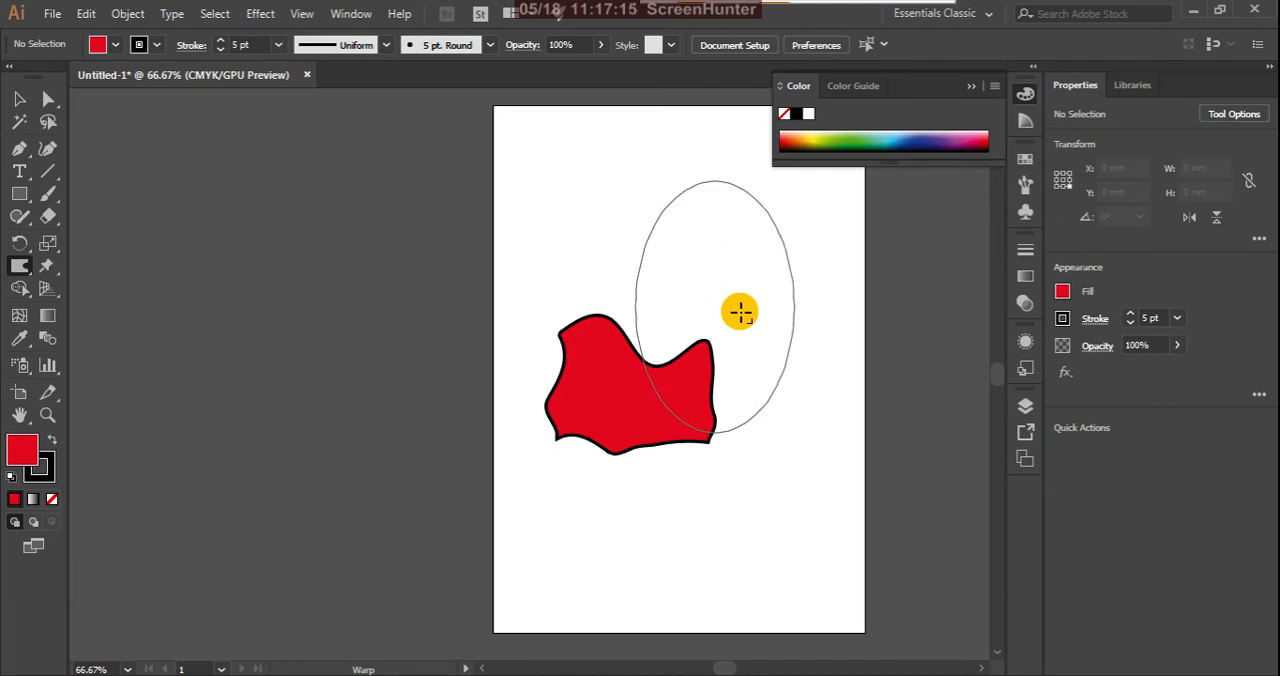
{"action": "mouse_move", "coordinate": [743, 312]}
{"action": "left_mouse_down"}
{"action": "mouse_move", "coordinate": [808, 312]}
{"action": "mouse_move", "coordinate": [734, 311]}
{"action": "mouse_move", "coordinate": [797, 369]}
{"action": "mouse_move", "coordinate": [737, 351]}
{"action": "mouse_move", "coordinate": [809, 386]}
{"action": "mouse_move", "coordinate": [697, 366]}
{"action": "mouse_move", "coordinate": [731, 417]}
{"action": "mouse_move", "coordinate": [734, 350]}
{"action": "mouse_move", "coordinate": [596, 260]}
{"action": "mouse_move", "coordinate": [711, 343]}
{"action": "mouse_move", "coordinate": [842, 368]}
{"action": "left_mouse_up"}
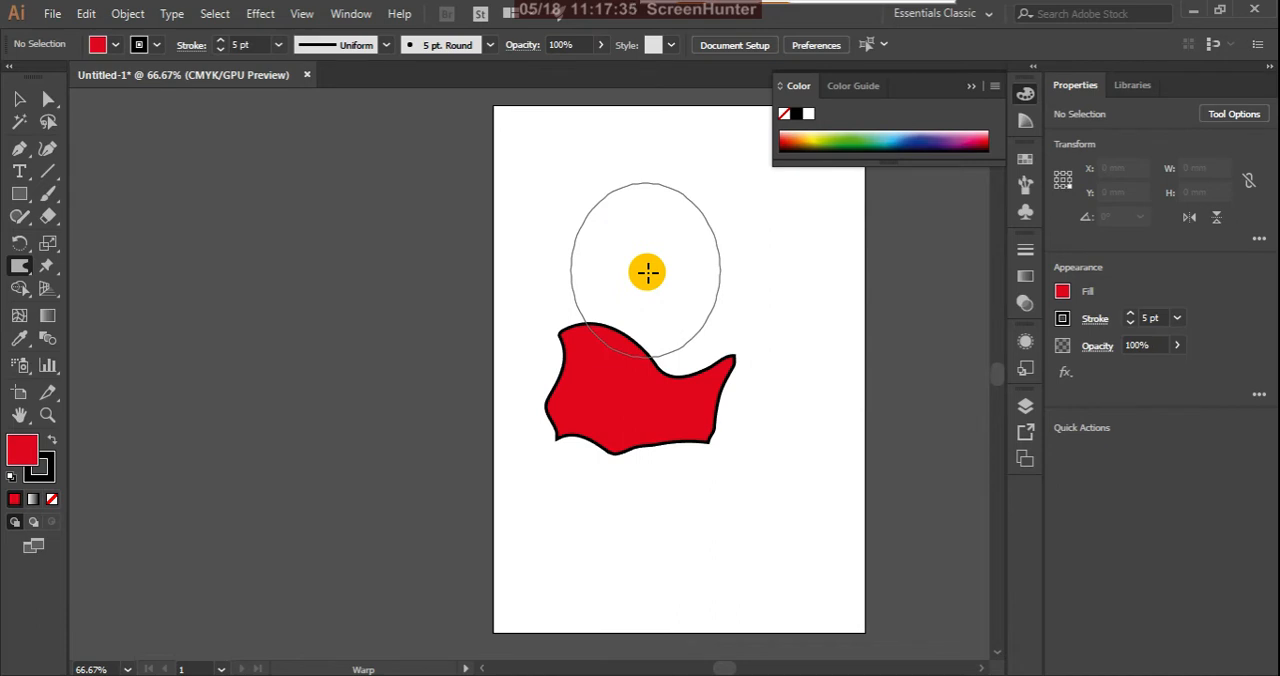
{"action": "left_click_drag", "start_coordinate": [649, 274], "coordinate": [739, 314]}
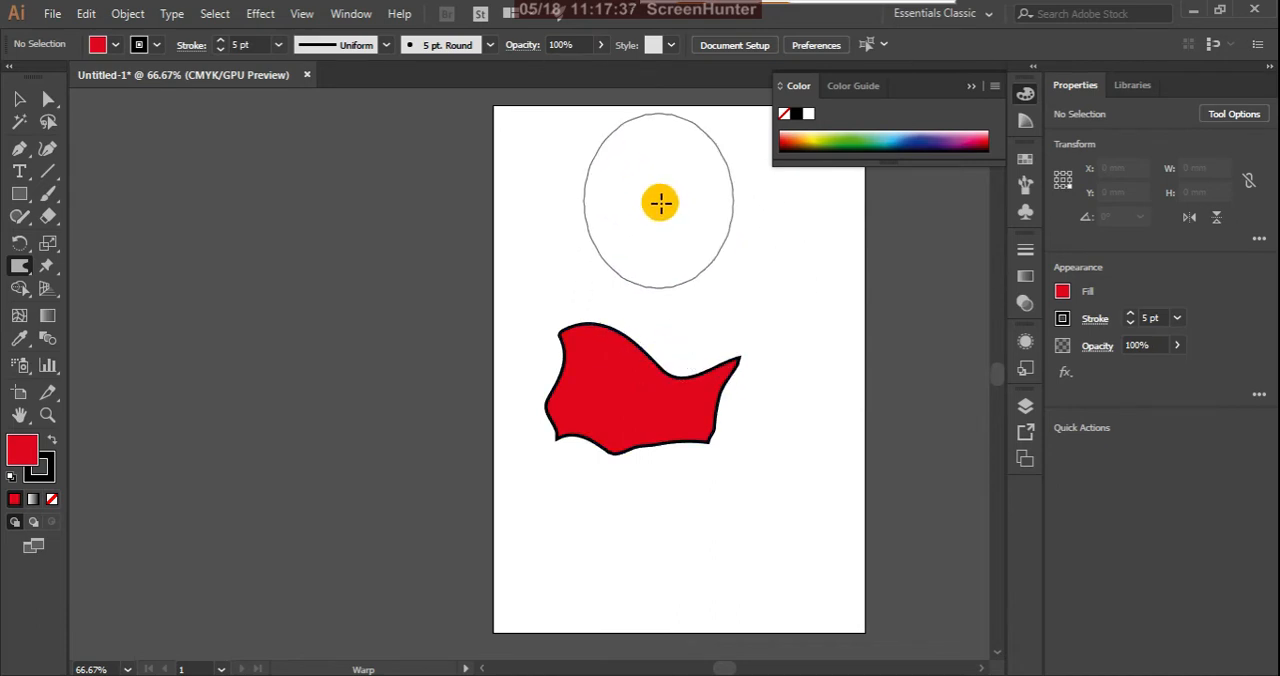
{"action": "mouse_move", "coordinate": [663, 331]}
{"action": "left_mouse_down"}
{"action": "mouse_move", "coordinate": [677, 363]}
{"action": "mouse_move", "coordinate": [706, 377]}
{"action": "mouse_move", "coordinate": [669, 372]}
{"action": "mouse_move", "coordinate": [635, 403]}
{"action": "mouse_move", "coordinate": [695, 383]}
{"action": "mouse_move", "coordinate": [625, 377]}
{"action": "mouse_move", "coordinate": [705, 392]}
{"action": "left_mouse_up"}
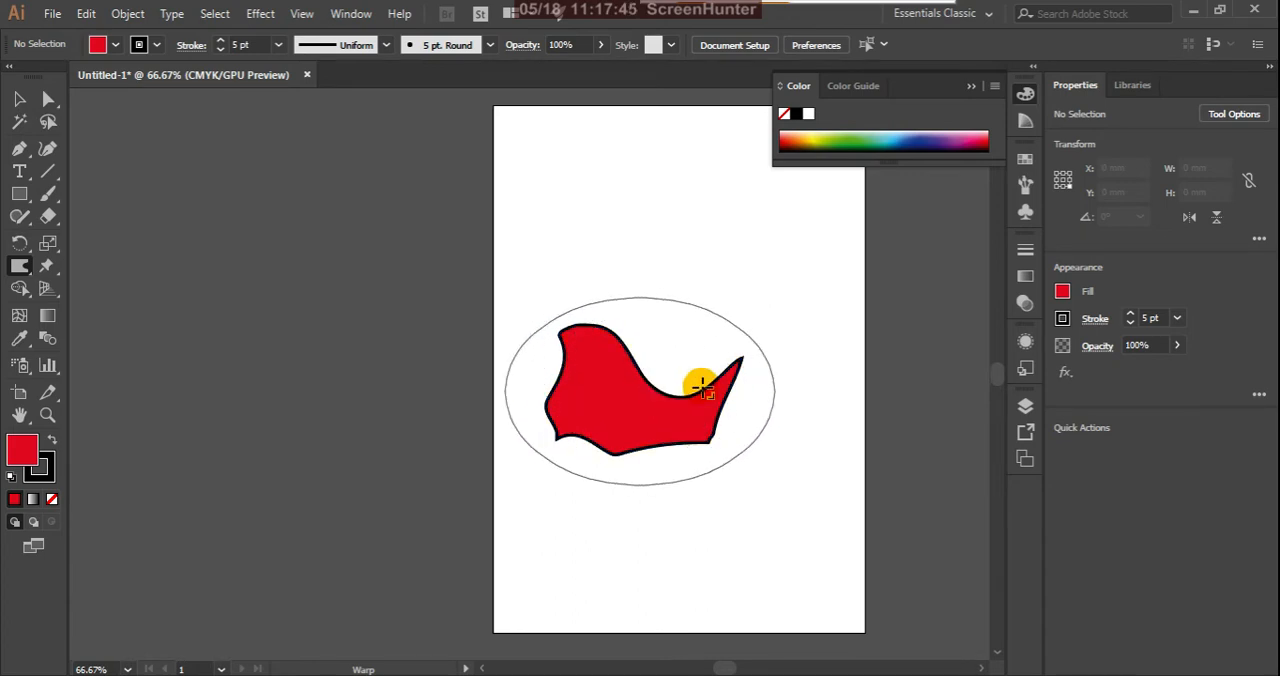
Step: Set the Warp brush angle to 30°
{"action": "double_click", "coordinate": [22, 267]}
{"action": "left_click_drag", "start_coordinate": [953, 237], "coordinate": [959, 203]}
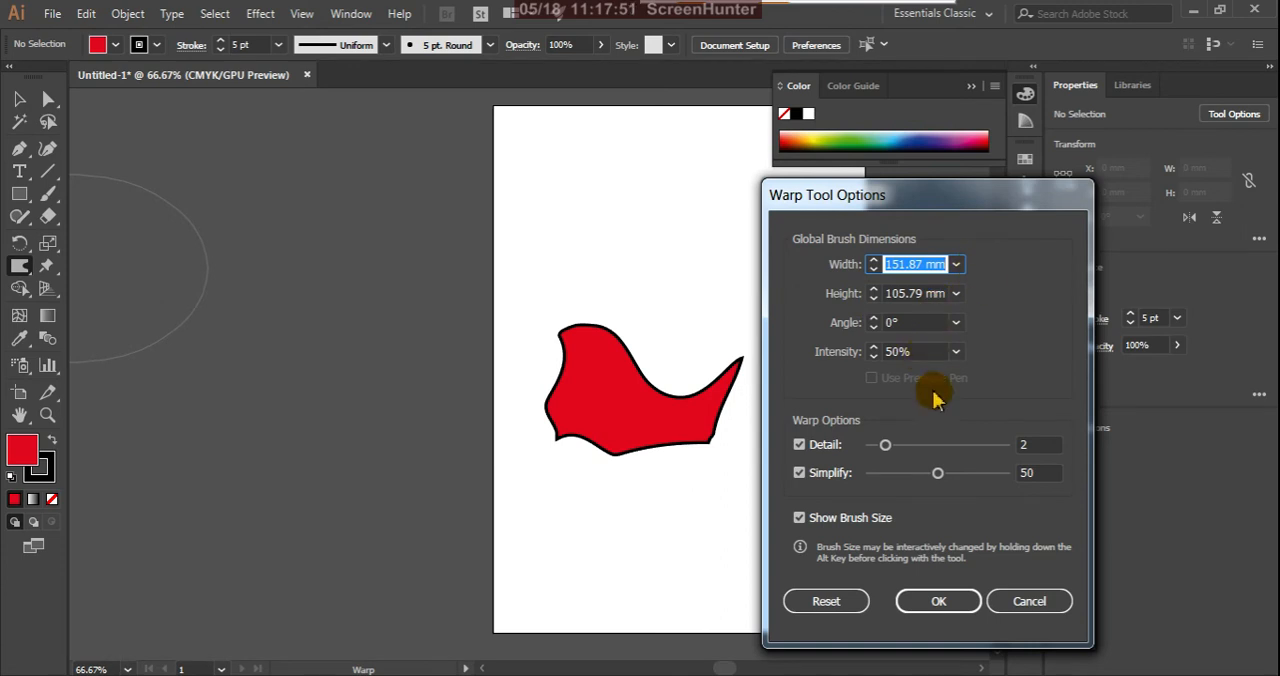
{"action": "left_click", "coordinate": [956, 325]}
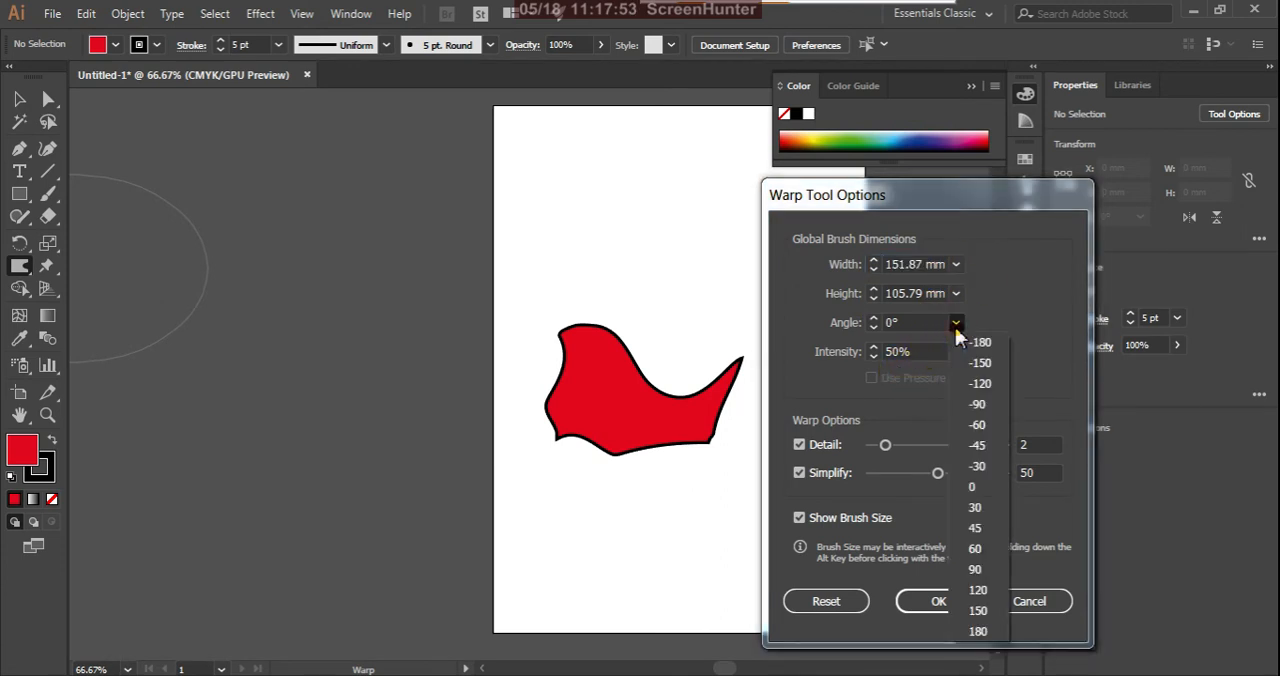
{"action": "left_click", "coordinate": [976, 508]}
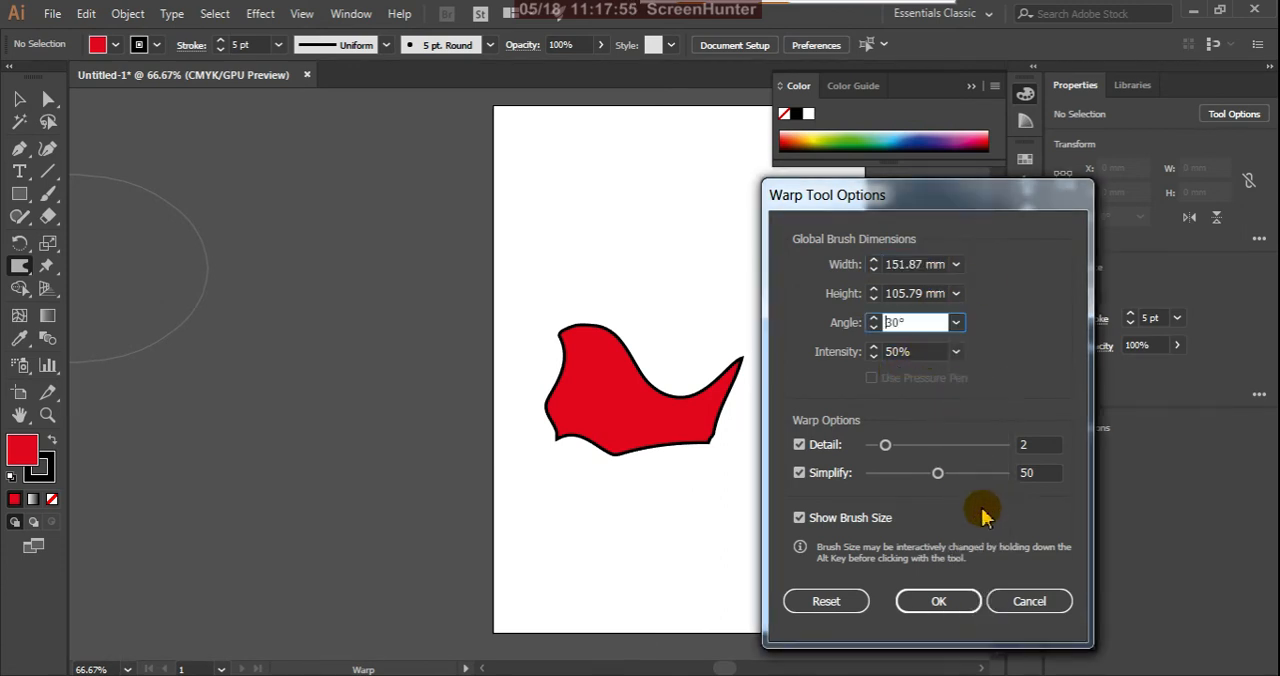
{"action": "left_click", "coordinate": [960, 599]}
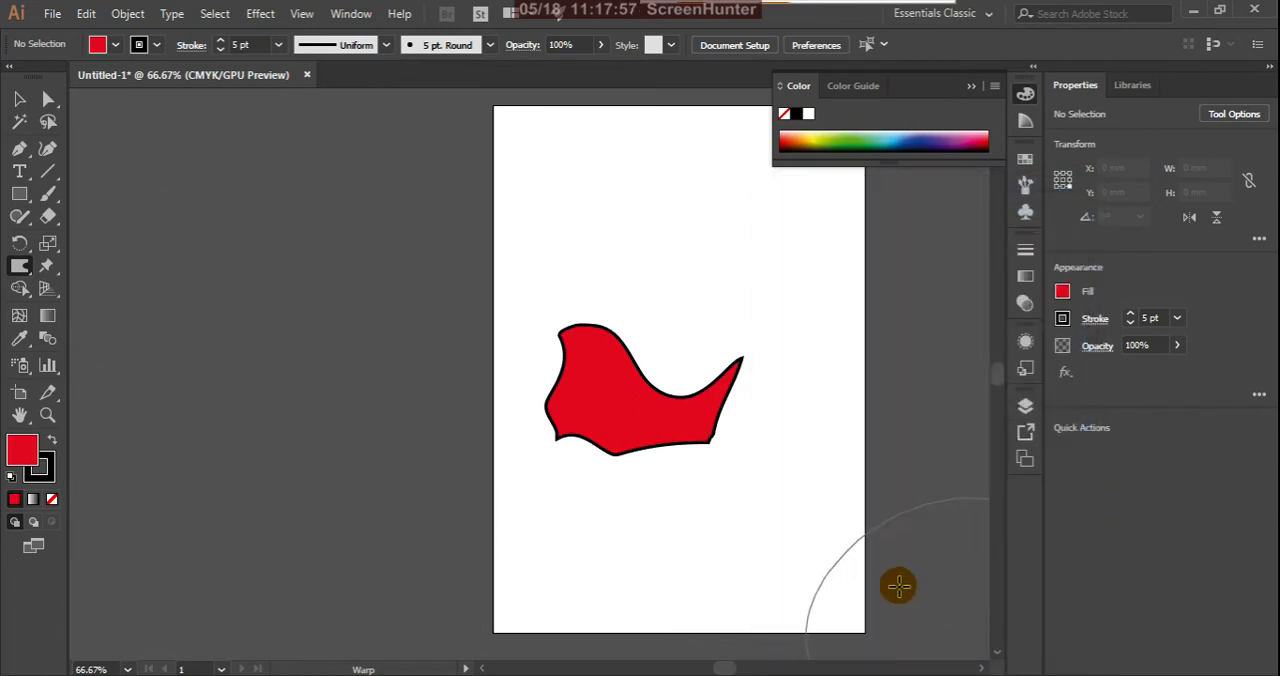
Step: Select the red shape, keep the Warp brush angle at 30°, and stretch the shape's right side into a long, hooked tail
{"action": "left_click", "coordinate": [20, 100]}
{"action": "left_click", "coordinate": [655, 416]}
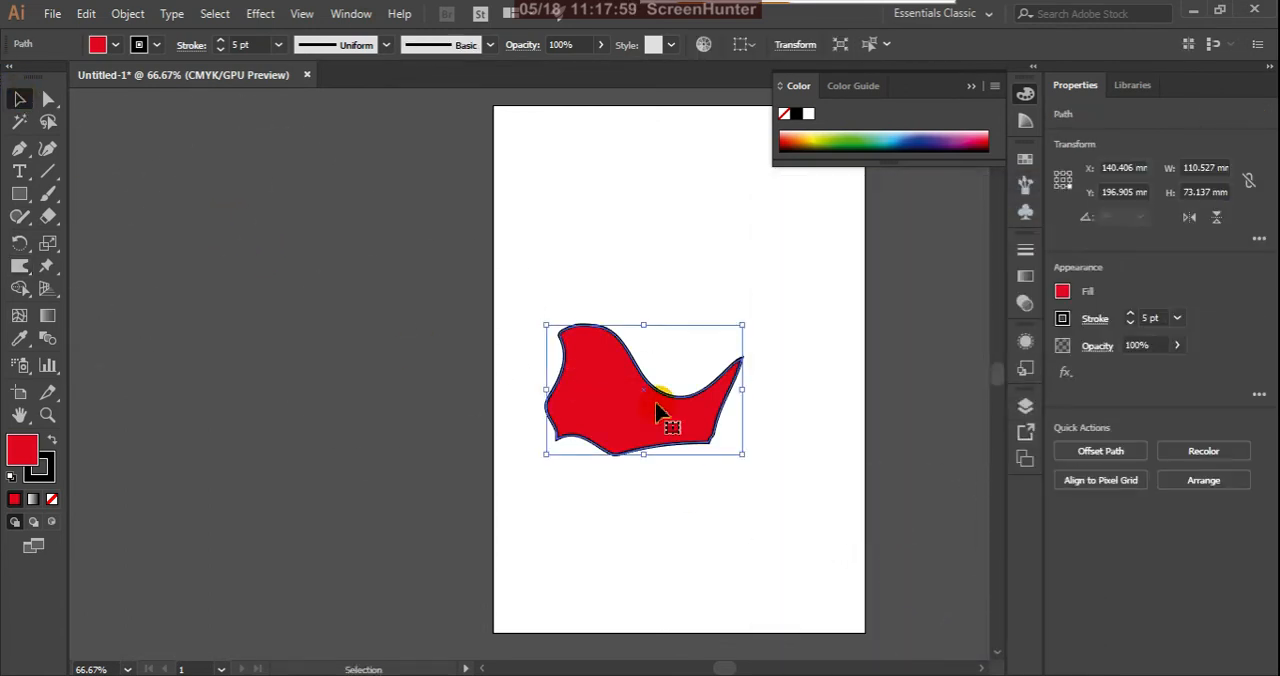
{"action": "double_click", "coordinate": [20, 266]}
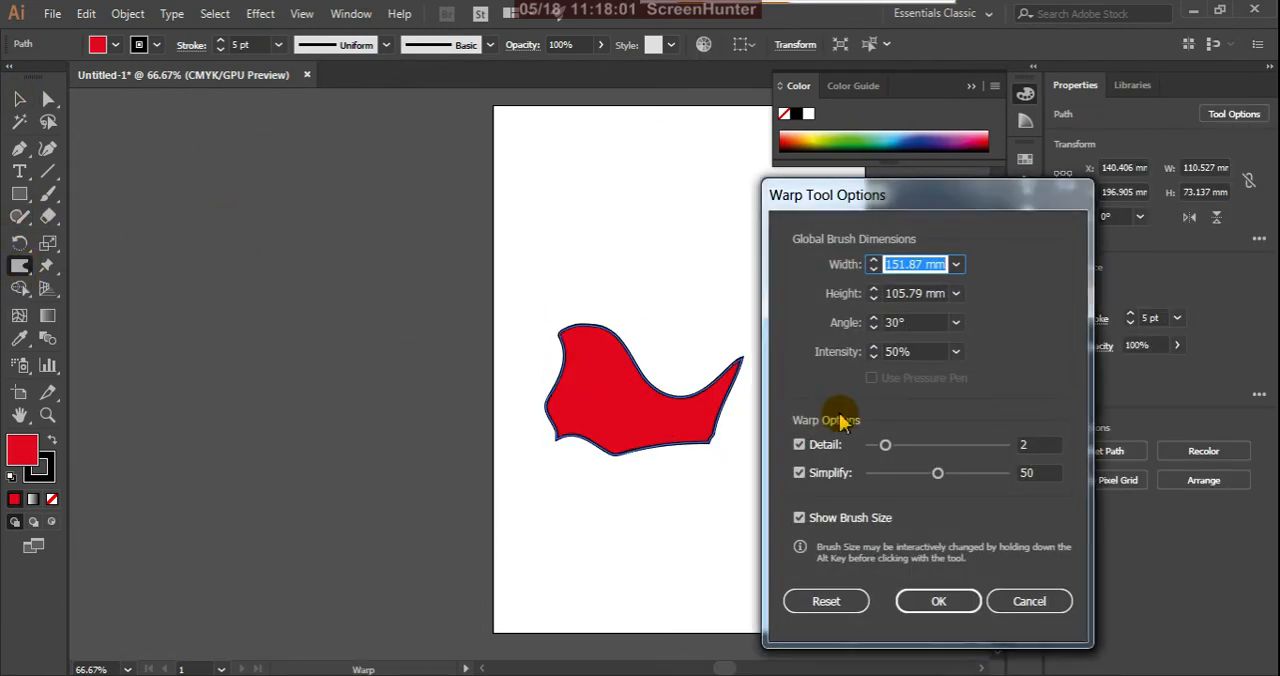
{"action": "left_click", "coordinate": [956, 323]}
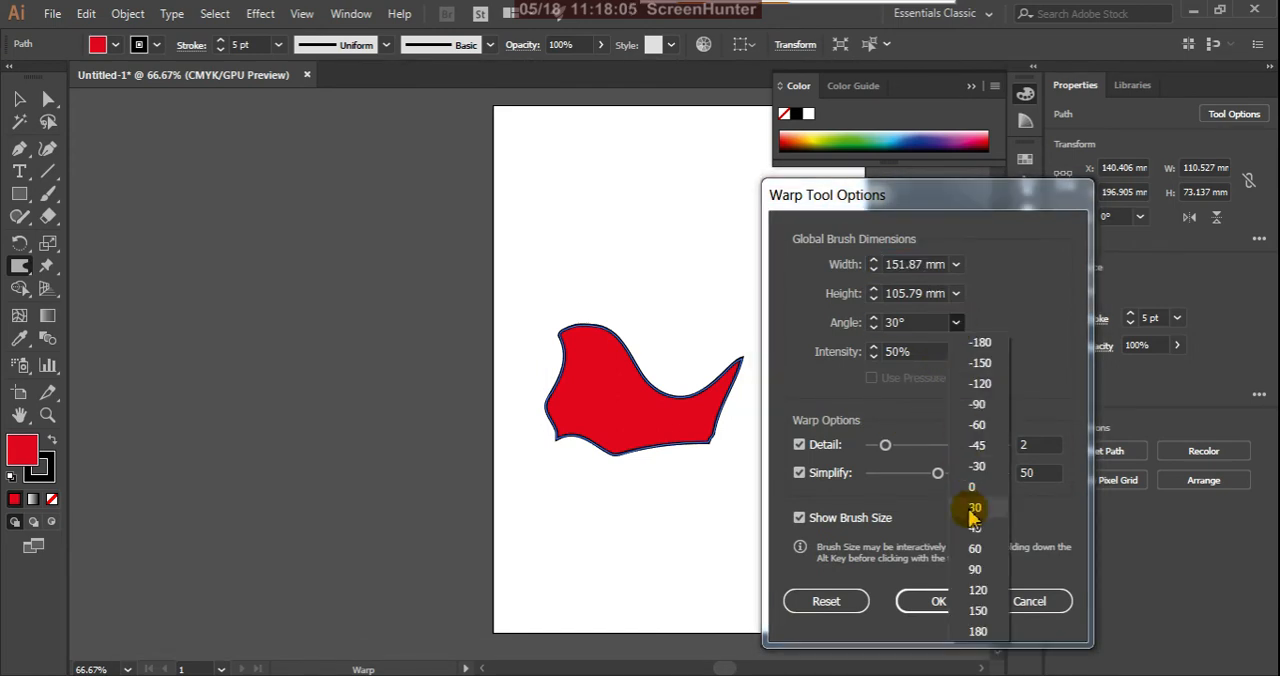
{"action": "left_click", "coordinate": [978, 509]}
{"action": "left_click", "coordinate": [938, 600]}
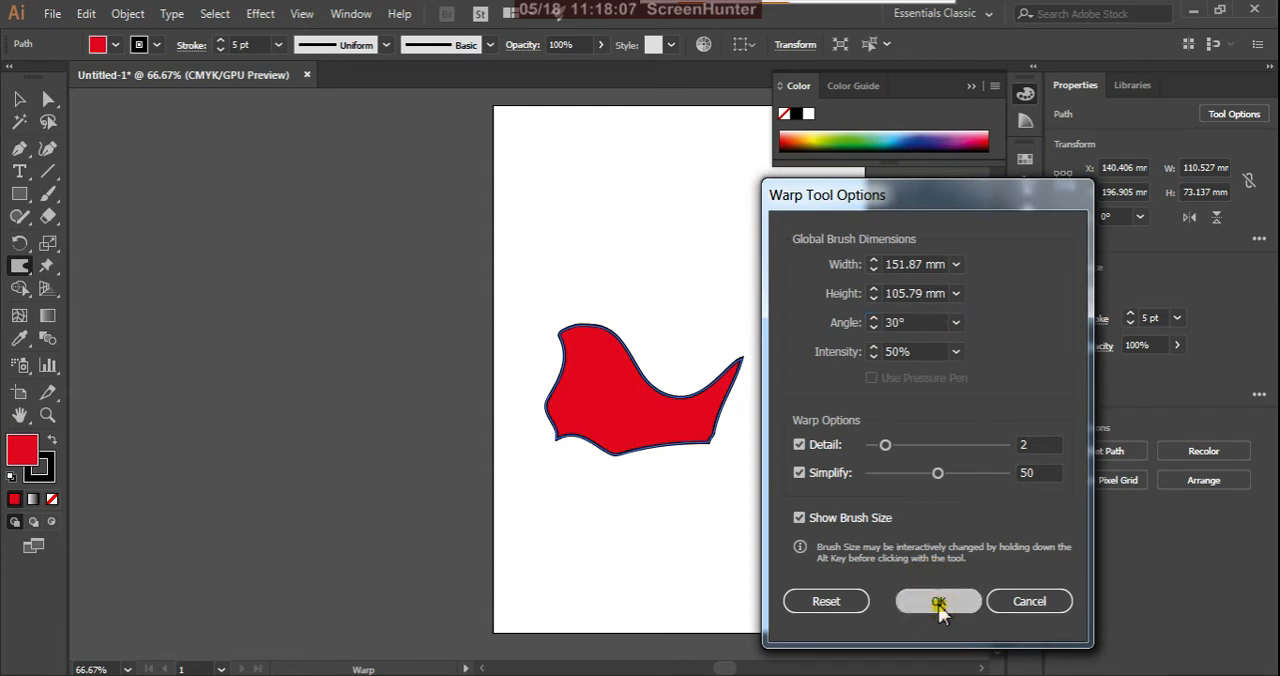
{"action": "mouse_move", "coordinate": [737, 408]}
{"action": "left_mouse_down"}
{"action": "mouse_move", "coordinate": [700, 371]}
{"action": "mouse_move", "coordinate": [718, 403]}
{"action": "mouse_move", "coordinate": [717, 346]}
{"action": "mouse_move", "coordinate": [749, 403]}
{"action": "mouse_move", "coordinate": [743, 363]}
{"action": "mouse_move", "coordinate": [718, 352]}
{"action": "mouse_move", "coordinate": [686, 365]}
{"action": "mouse_move", "coordinate": [737, 388]}
{"action": "mouse_move", "coordinate": [770, 453]}
{"action": "mouse_move", "coordinate": [745, 400]}
{"action": "mouse_move", "coordinate": [780, 493]}
{"action": "mouse_move", "coordinate": [757, 491]}
{"action": "mouse_move", "coordinate": [819, 553]}
{"action": "mouse_move", "coordinate": [854, 543]}
{"action": "mouse_move", "coordinate": [829, 463]}
{"action": "mouse_move", "coordinate": [731, 514]}
{"action": "mouse_move", "coordinate": [834, 517]}
{"action": "mouse_move", "coordinate": [617, 451]}
{"action": "mouse_move", "coordinate": [591, 414]}
{"action": "mouse_move", "coordinate": [535, 463]}
{"action": "mouse_move", "coordinate": [537, 360]}
{"action": "mouse_move", "coordinate": [575, 290]}
{"action": "mouse_move", "coordinate": [489, 300]}
{"action": "mouse_move", "coordinate": [484, 322]}
{"action": "mouse_move", "coordinate": [563, 266]}
{"action": "mouse_move", "coordinate": [610, 371]}
{"action": "mouse_move", "coordinate": [686, 430]}
{"action": "mouse_move", "coordinate": [625, 418]}
{"action": "mouse_move", "coordinate": [517, 456]}
{"action": "mouse_move", "coordinate": [534, 465]}
{"action": "mouse_move", "coordinate": [527, 494]}
{"action": "mouse_move", "coordinate": [520, 415]}
{"action": "mouse_move", "coordinate": [546, 450]}
{"action": "mouse_move", "coordinate": [619, 470]}
{"action": "mouse_move", "coordinate": [586, 422]}
{"action": "mouse_move", "coordinate": [557, 294]}
{"action": "mouse_move", "coordinate": [471, 220]}
{"action": "mouse_move", "coordinate": [825, 152]}
{"action": "left_mouse_up"}
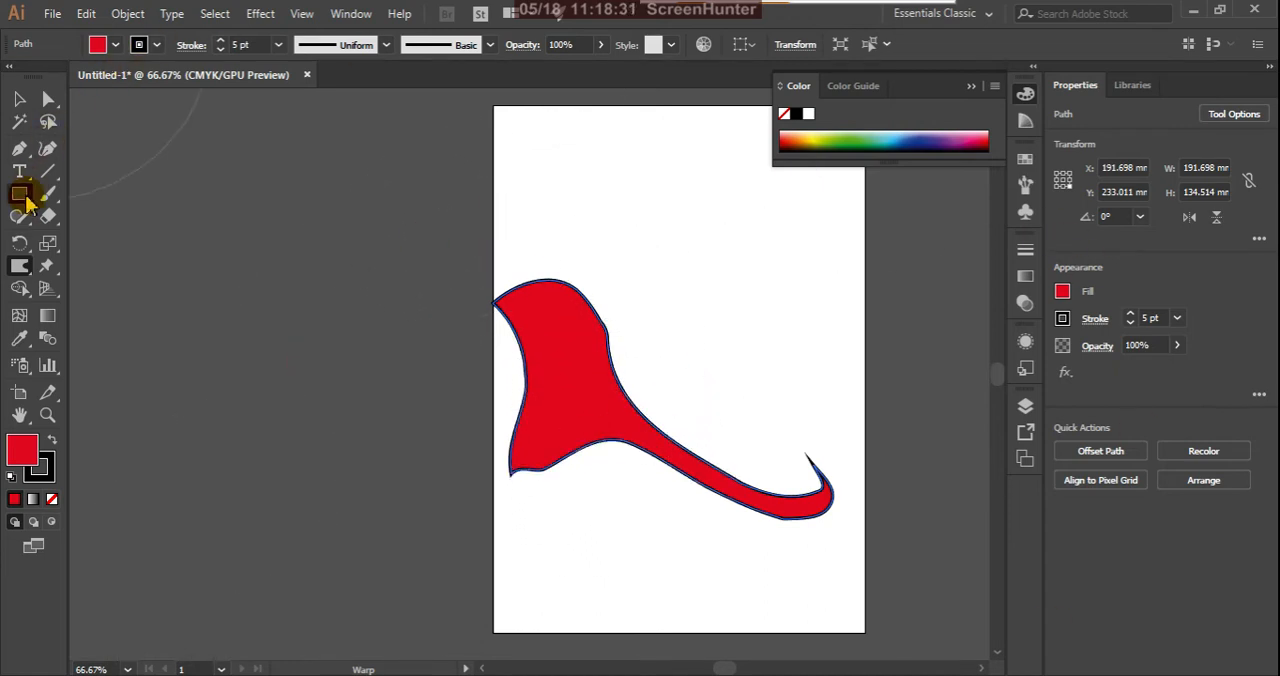
Step: Set the Warp brush intensity to 60%
{"action": "double_click", "coordinate": [20, 265]}
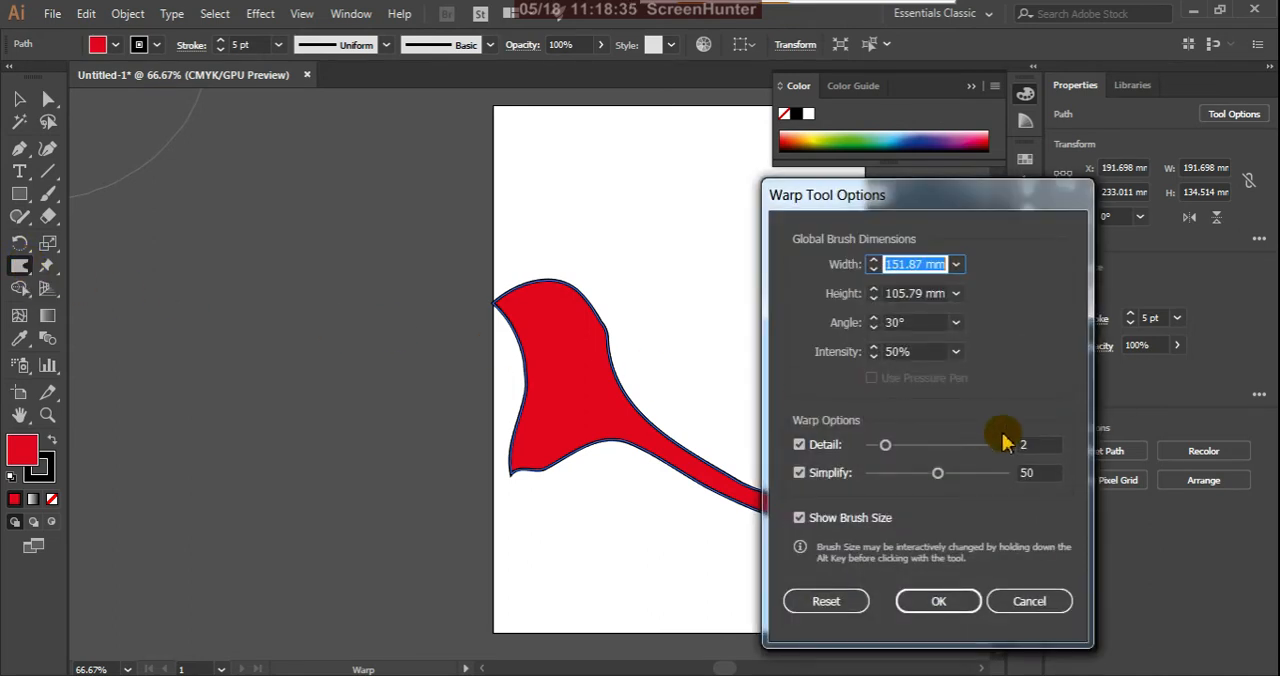
{"action": "left_click", "coordinate": [956, 352]}
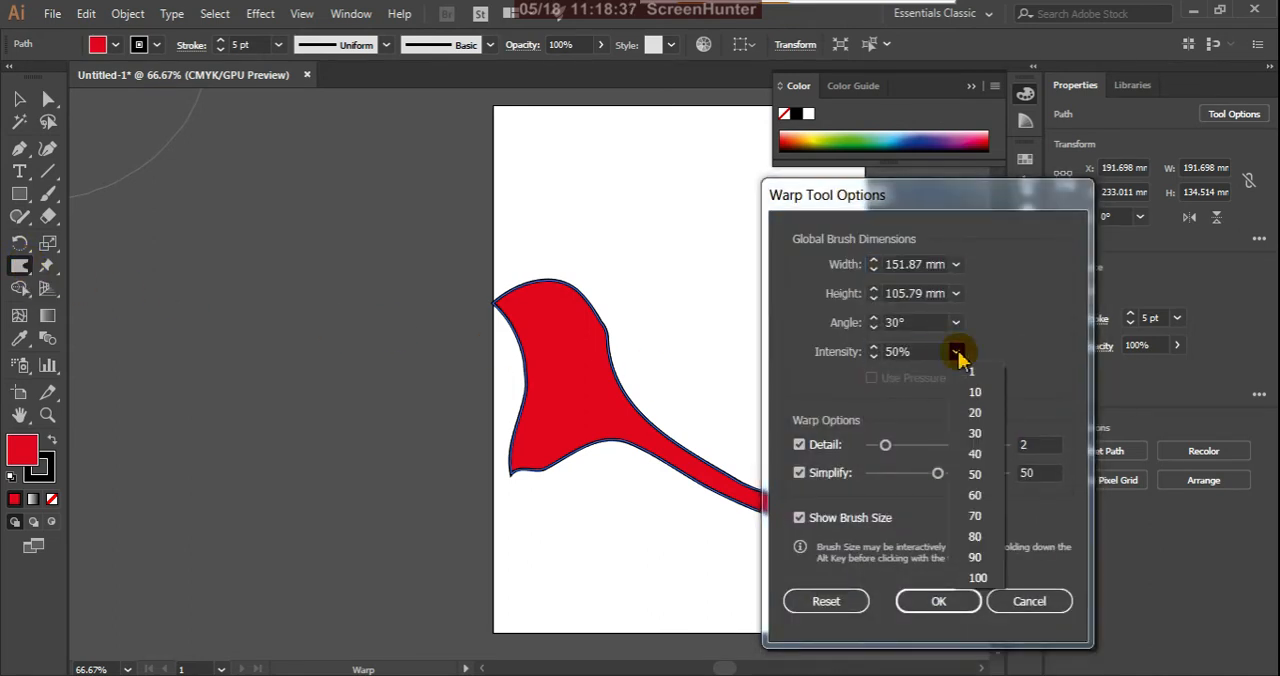
{"action": "left_click", "coordinate": [975, 474]}
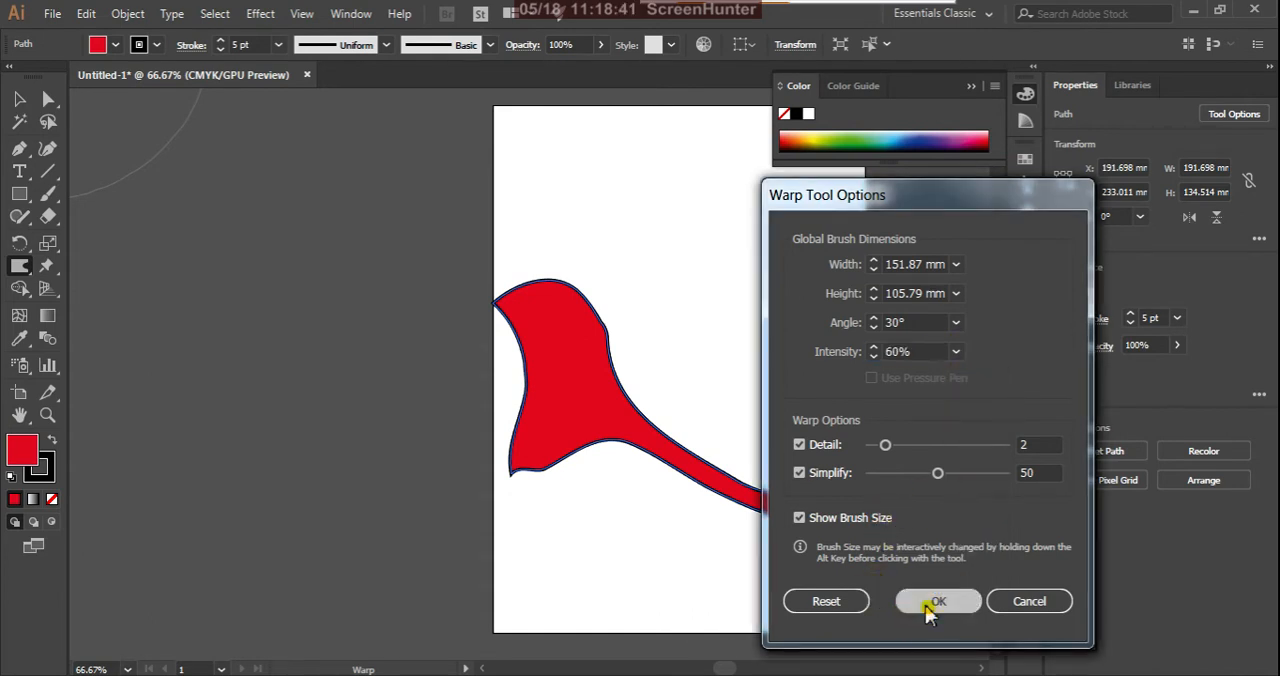
{"action": "left_click", "coordinate": [936, 601]}
Step: Warp the red shape's body upward and past the page's left edge, pushing a deep arch into its underside
{"action": "mouse_move", "coordinate": [657, 485]}
{"action": "left_mouse_down"}
{"action": "mouse_move", "coordinate": [670, 480]}
{"action": "mouse_move", "coordinate": [634, 526]}
{"action": "mouse_move", "coordinate": [665, 505]}
{"action": "left_mouse_up"}
{"action": "mouse_move", "coordinate": [609, 450]}
{"action": "left_mouse_down"}
{"action": "mouse_move", "coordinate": [663, 409]}
{"action": "mouse_move", "coordinate": [703, 329]}
{"action": "mouse_move", "coordinate": [614, 334]}
{"action": "mouse_move", "coordinate": [624, 263]}
{"action": "mouse_move", "coordinate": [517, 345]}
{"action": "mouse_move", "coordinate": [425, 211]}
{"action": "left_mouse_up"}
{"action": "mouse_move", "coordinate": [636, 360]}
{"action": "left_mouse_down"}
{"action": "mouse_move", "coordinate": [643, 277]}
{"action": "mouse_move", "coordinate": [709, 266]}
{"action": "mouse_move", "coordinate": [603, 449]}
{"action": "mouse_move", "coordinate": [620, 427]}
{"action": "mouse_move", "coordinate": [580, 277]}
{"action": "mouse_move", "coordinate": [434, 286]}
{"action": "mouse_move", "coordinate": [260, 269]}
{"action": "mouse_move", "coordinate": [37, 290]}
{"action": "left_mouse_up"}
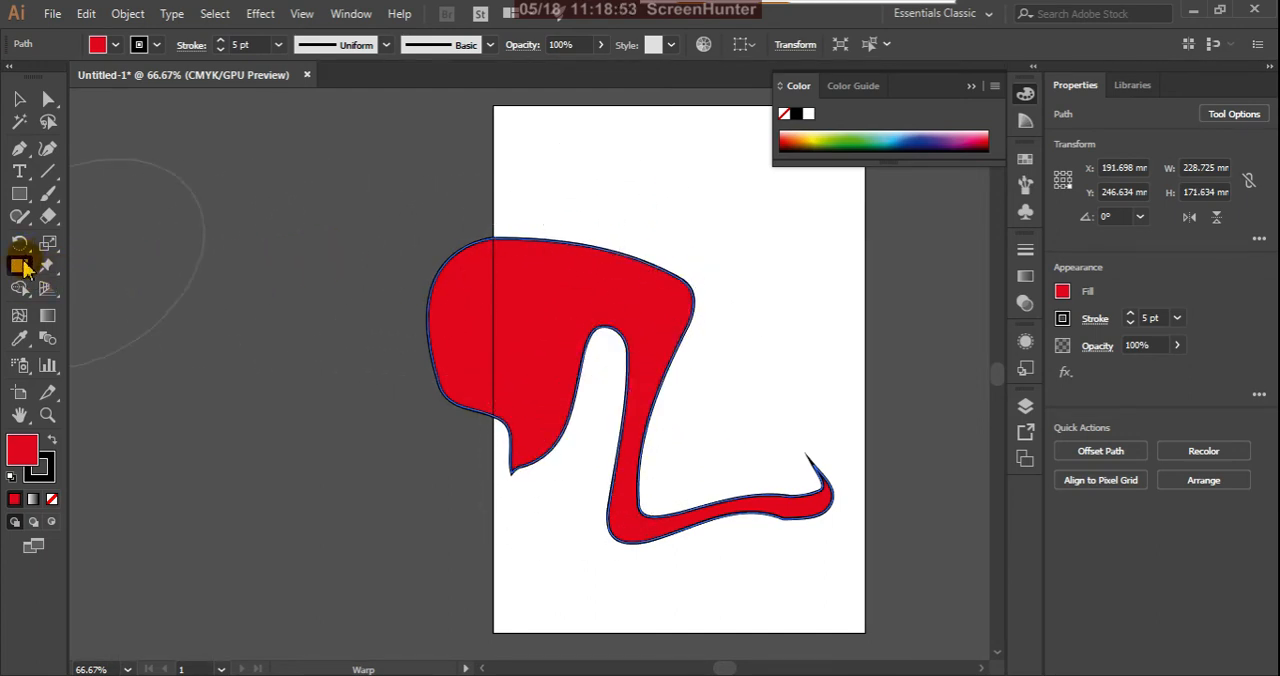
Step: Keep Show Brush Size enabled in the Warp options and reshape the brush interactively into a small, narrow tilted ellipse
{"action": "double_click", "coordinate": [22, 266]}
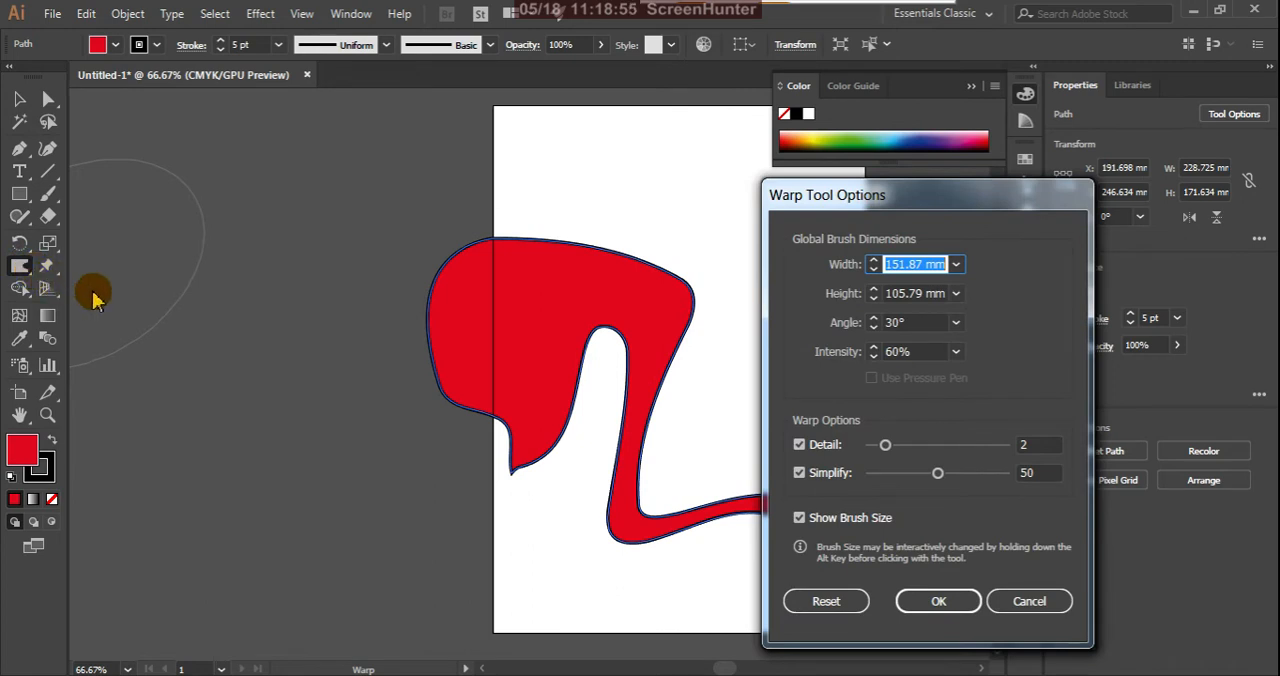
{"action": "left_click", "coordinate": [801, 522]}
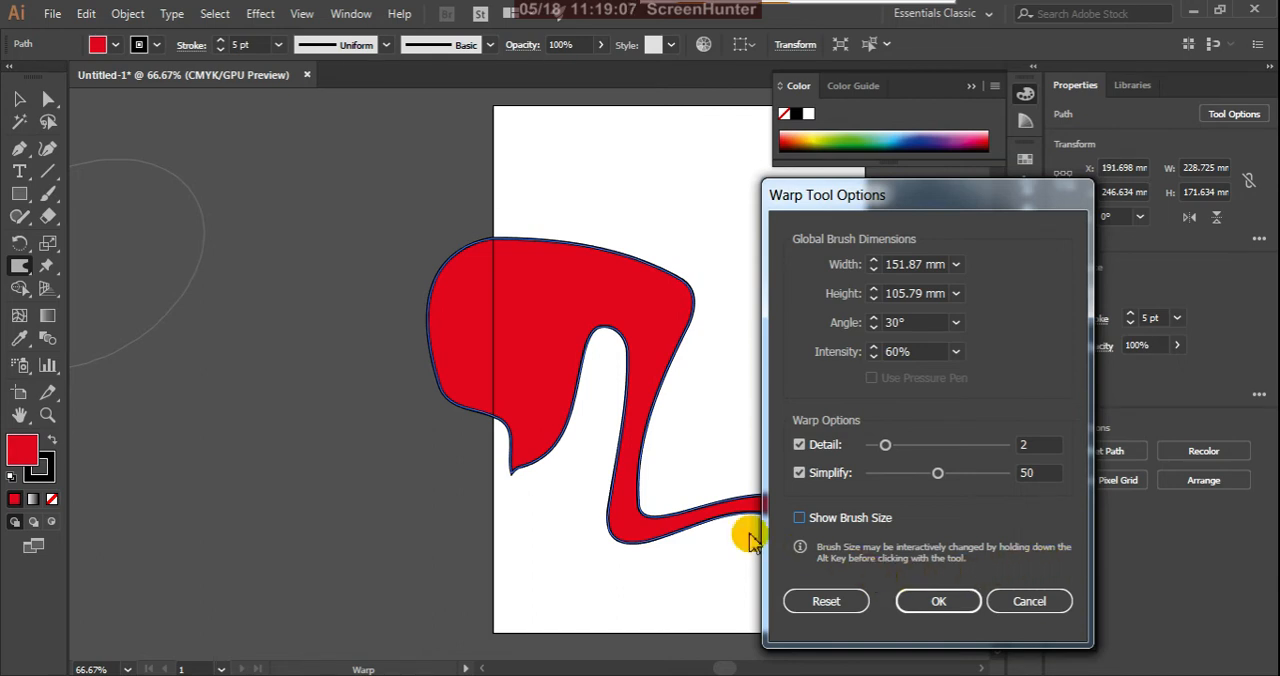
{"action": "left_click", "coordinate": [952, 602]}
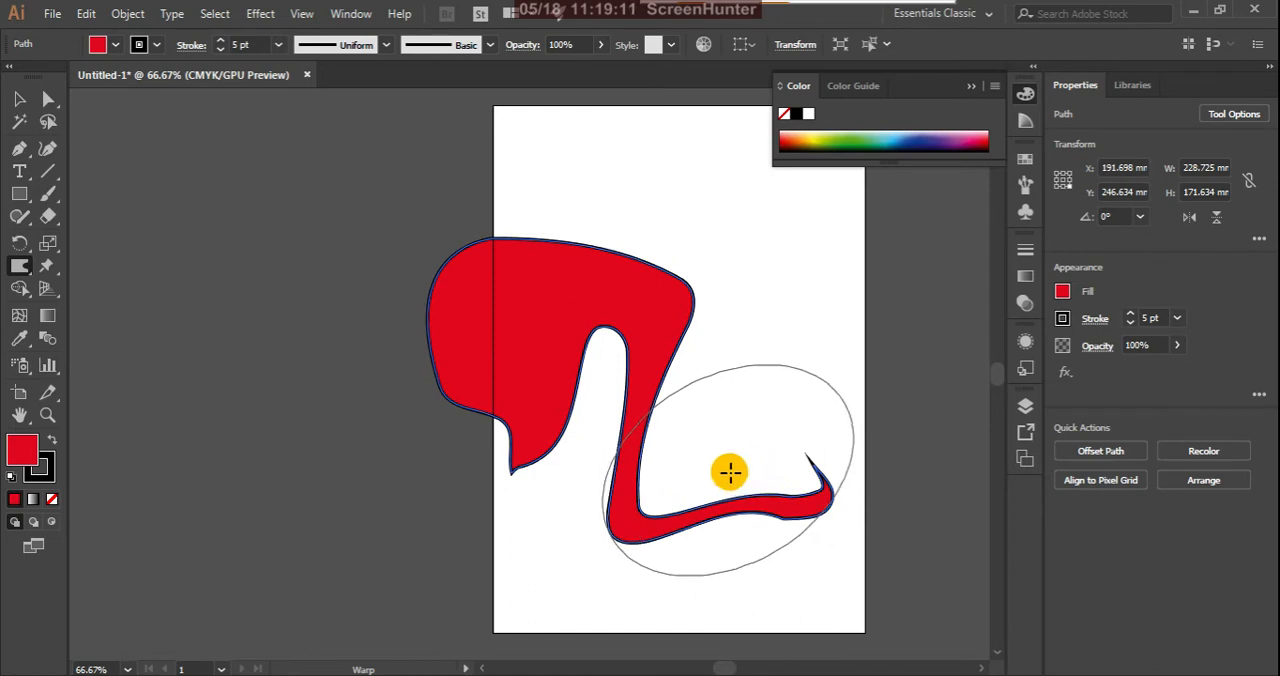
{"action": "mouse_move", "coordinate": [729, 459]}
{"action": "left_mouse_down"}
{"action": "mouse_move", "coordinate": [767, 481]}
{"action": "mouse_move", "coordinate": [694, 508]}
{"action": "mouse_move", "coordinate": [826, 462]}
{"action": "mouse_move", "coordinate": [681, 522]}
{"action": "left_mouse_up"}
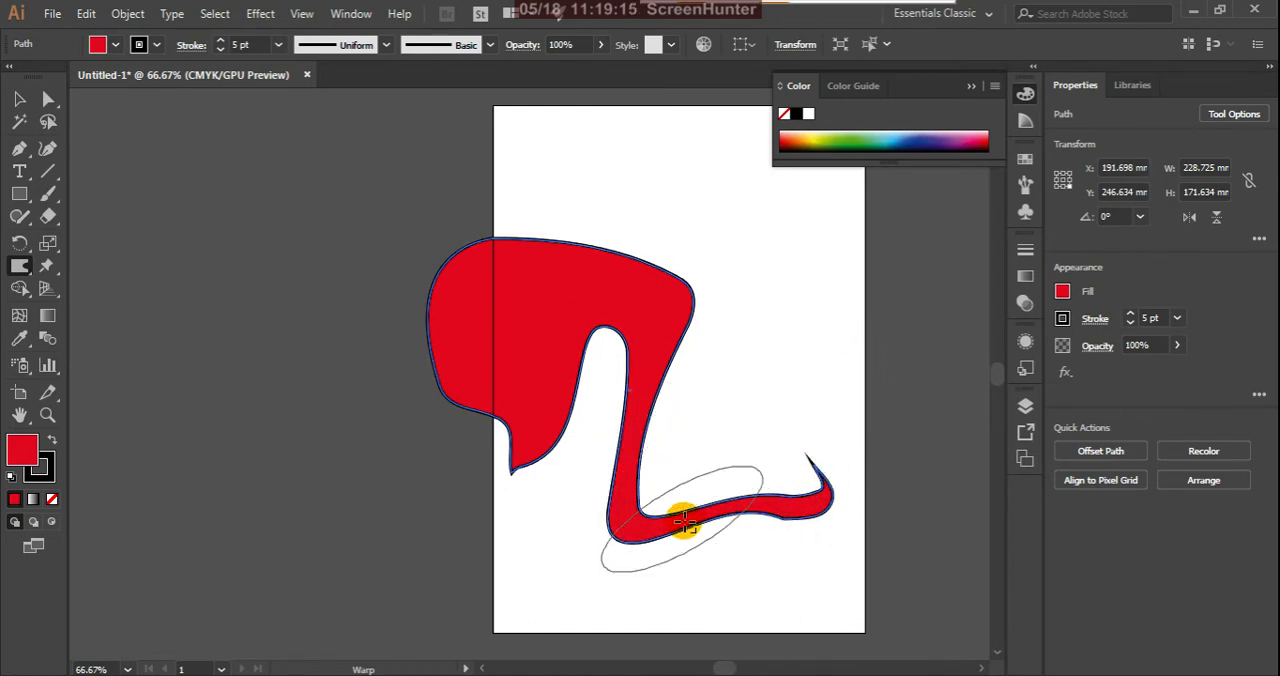
Step: Reset the Warp options to their defaults and push small dents and waves into the red shape's stem and tail
{"action": "left_click", "coordinate": [21, 266]}
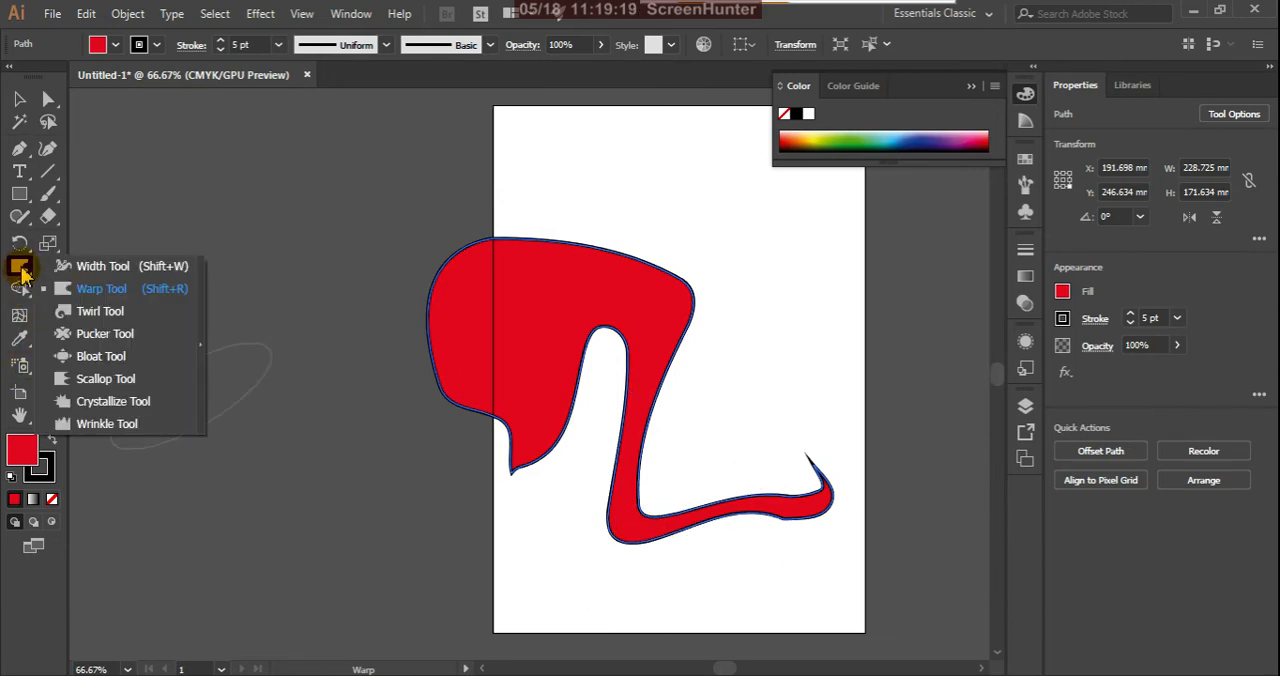
{"action": "double_click", "coordinate": [20, 265]}
{"action": "left_click", "coordinate": [836, 603]}
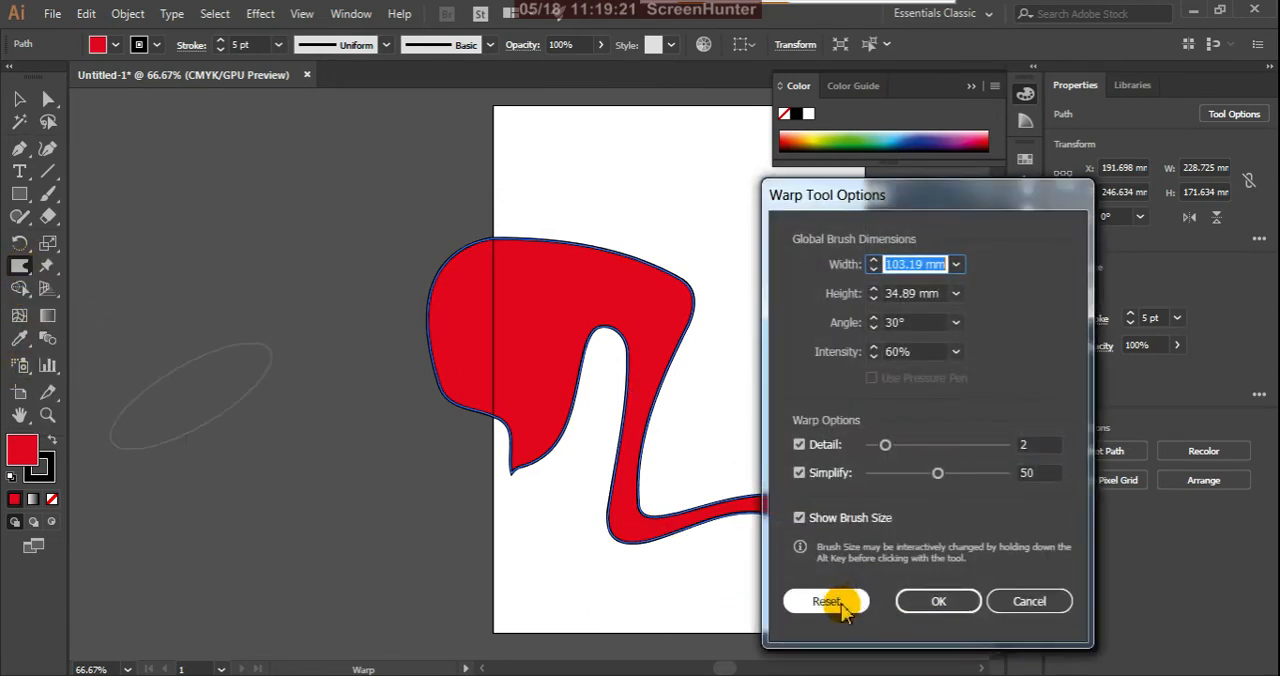
{"action": "left_click", "coordinate": [945, 604]}
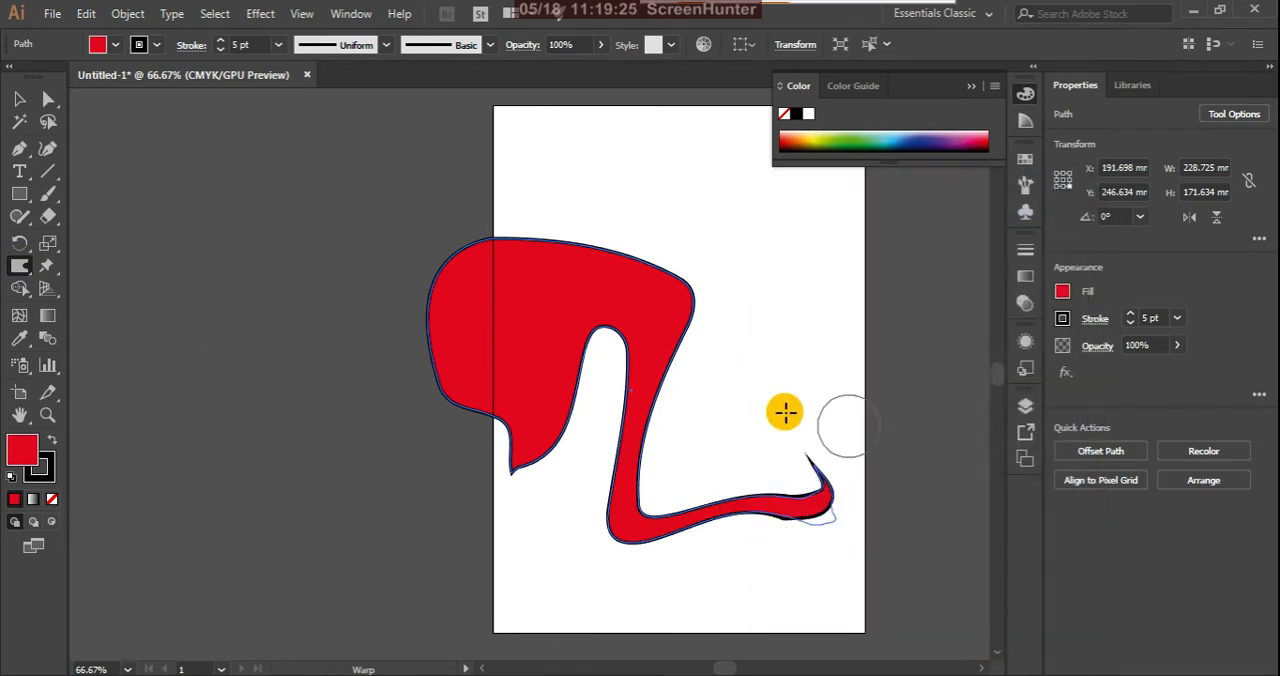
{"action": "mouse_move", "coordinate": [785, 412]}
{"action": "left_mouse_down"}
{"action": "mouse_move", "coordinate": [669, 526]}
{"action": "mouse_move", "coordinate": [798, 527]}
{"action": "mouse_move", "coordinate": [816, 456]}
{"action": "mouse_move", "coordinate": [698, 452]}
{"action": "mouse_move", "coordinate": [816, 546]}
{"action": "mouse_move", "coordinate": [751, 518]}
{"action": "mouse_move", "coordinate": [716, 525]}
{"action": "mouse_move", "coordinate": [730, 598]}
{"action": "mouse_move", "coordinate": [684, 530]}
{"action": "mouse_move", "coordinate": [620, 495]}
{"action": "mouse_move", "coordinate": [645, 414]}
{"action": "left_mouse_up"}
{"action": "left_click_drag", "start_coordinate": [762, 410], "coordinate": [745, 385]}
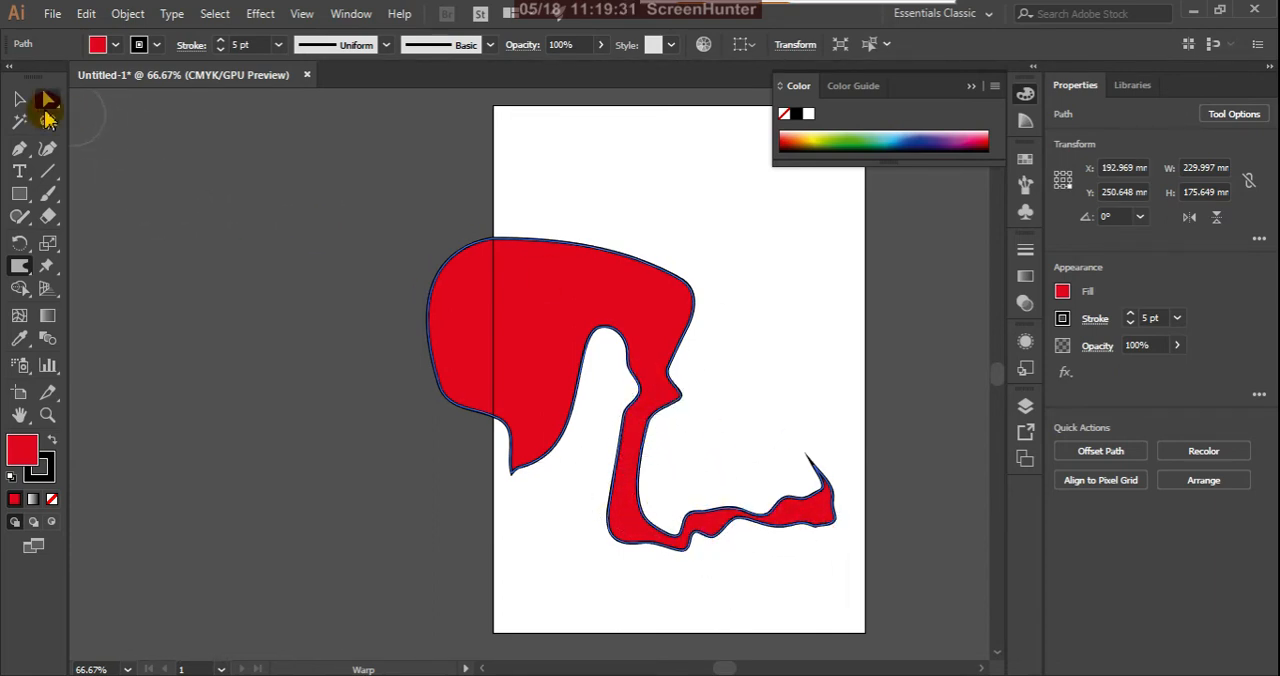
Step: Delete the warped shape and draw a red rectangle about 68 by 61 mm near the middle of the page
{"action": "left_click", "coordinate": [20, 99]}
{"action": "key", "text": "Delete"}
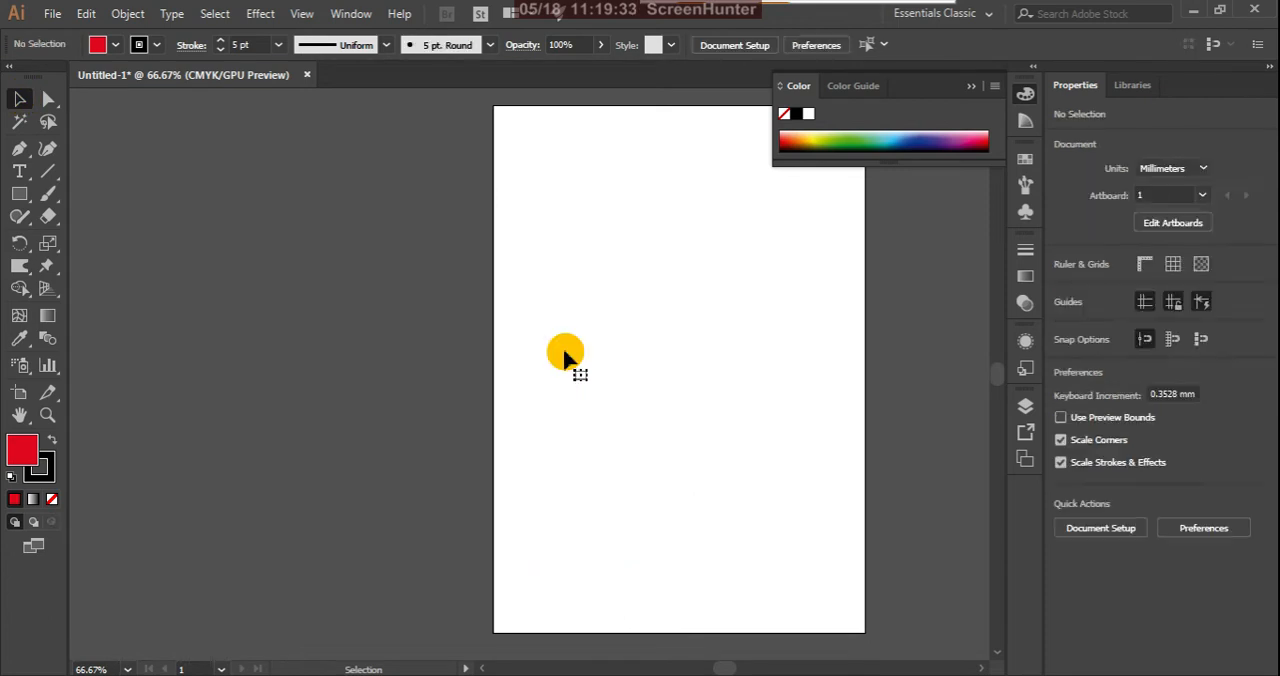
{"action": "left_click", "coordinate": [19, 266]}
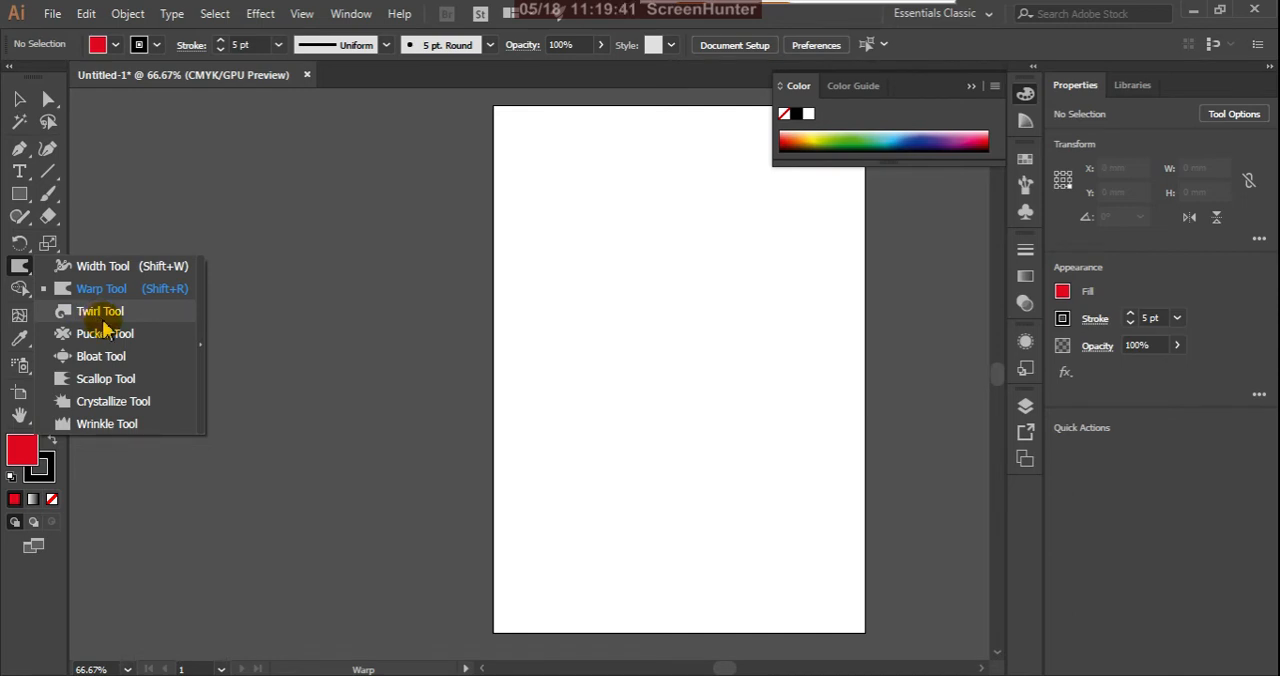
{"action": "left_click", "coordinate": [22, 202]}
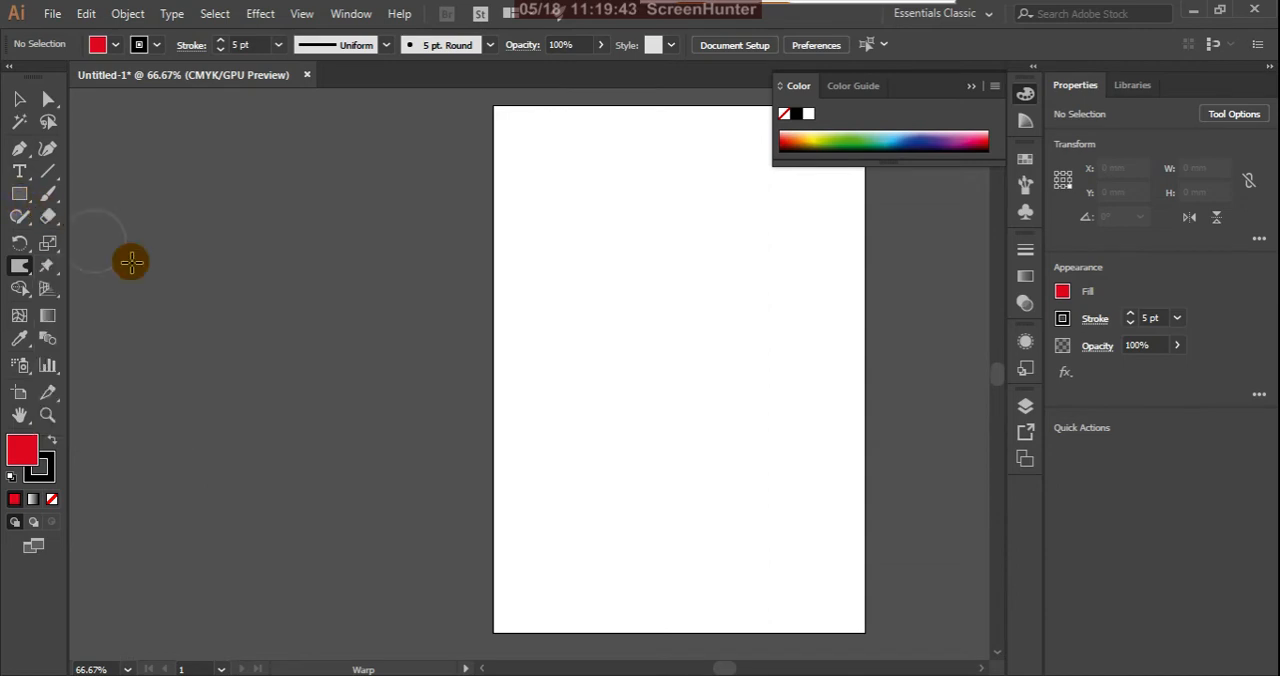
{"action": "left_click", "coordinate": [20, 196]}
{"action": "left_click_drag", "start_coordinate": [27, 200], "coordinate": [80, 195]}
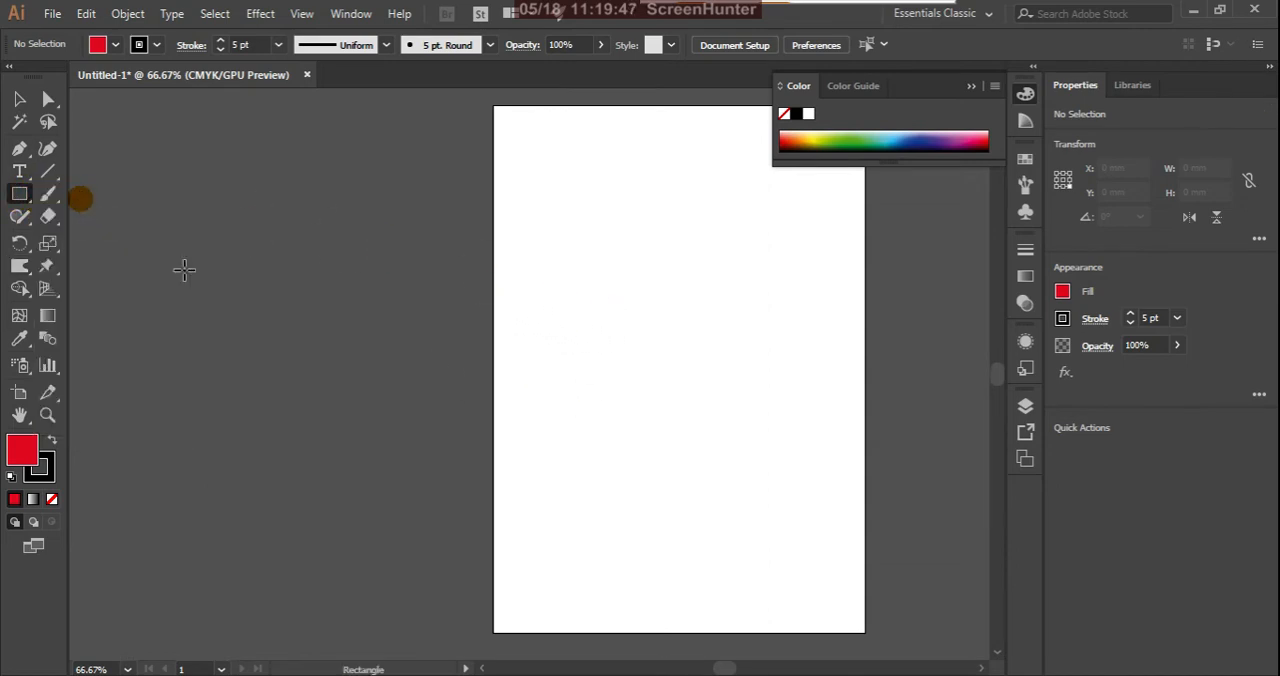
{"action": "left_click_drag", "start_coordinate": [555, 315], "coordinate": [676, 425]}
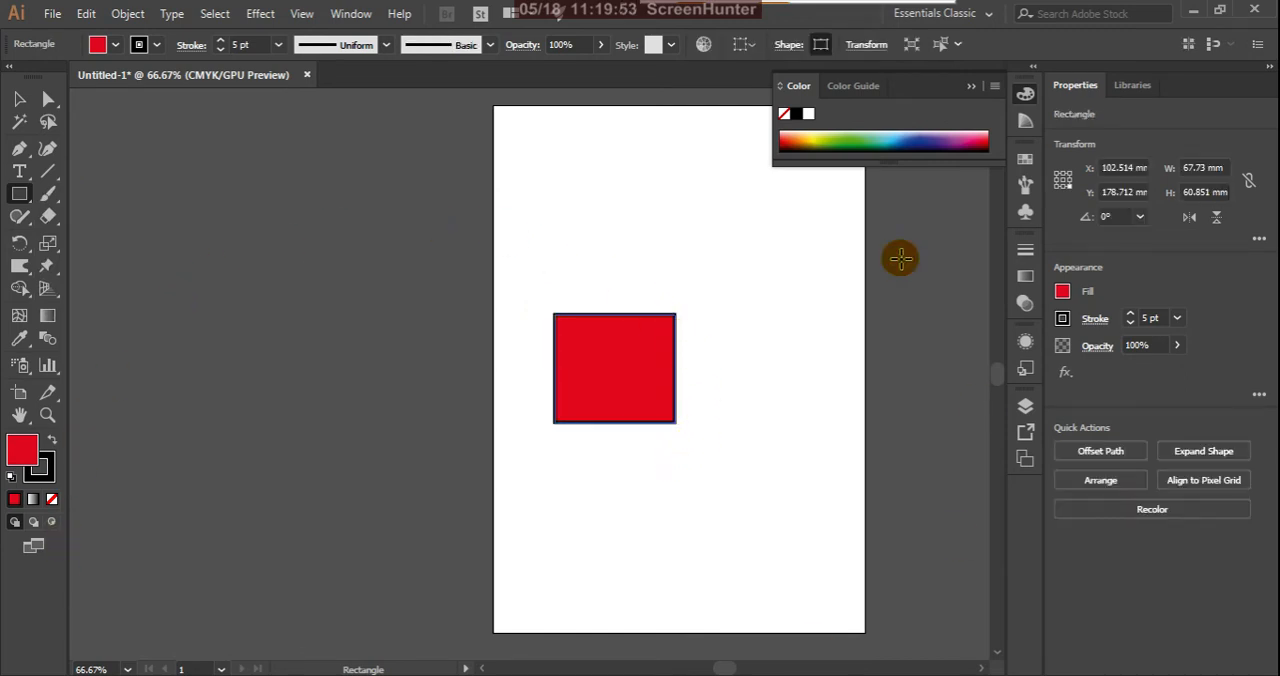
Step: Twirl the red rectangle's four corners into outward curls with the Twirl tool
{"action": "left_click", "coordinate": [23, 268]}
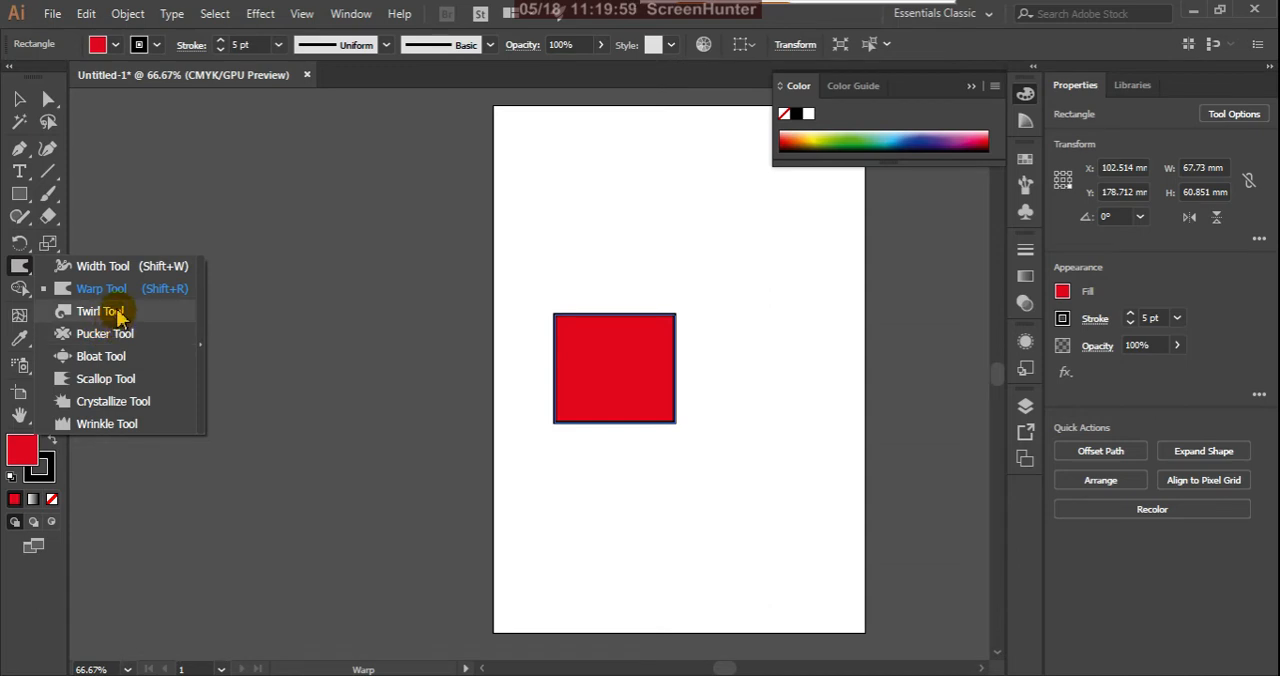
{"action": "left_click", "coordinate": [95, 311]}
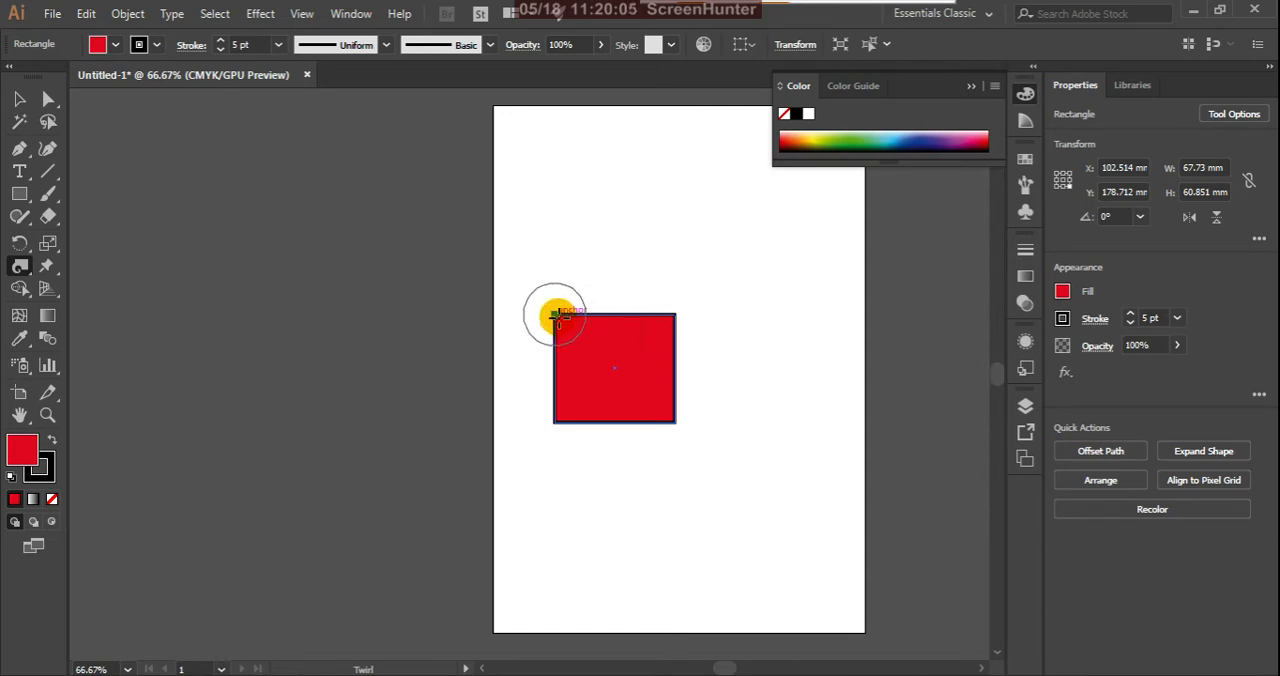
{"action": "left_click_drag", "start_coordinate": [556, 318], "coordinate": [565, 326]}
{"action": "mouse_move", "coordinate": [676, 325]}
{"action": "left_mouse_down"}
{"action": "mouse_move", "coordinate": [671, 305]}
{"action": "mouse_move", "coordinate": [656, 330]}
{"action": "left_mouse_up"}
{"action": "mouse_move", "coordinate": [674, 432]}
{"action": "left_mouse_down"}
{"action": "mouse_move", "coordinate": [674, 420]}
{"action": "mouse_move", "coordinate": [614, 428]}
{"action": "left_mouse_up"}
{"action": "mouse_move", "coordinate": [527, 416]}
{"action": "left_mouse_down"}
{"action": "mouse_move", "coordinate": [555, 427]}
{"action": "mouse_move", "coordinate": [581, 411]}
{"action": "mouse_move", "coordinate": [540, 380]}
{"action": "mouse_move", "coordinate": [545, 408]}
{"action": "left_mouse_up"}
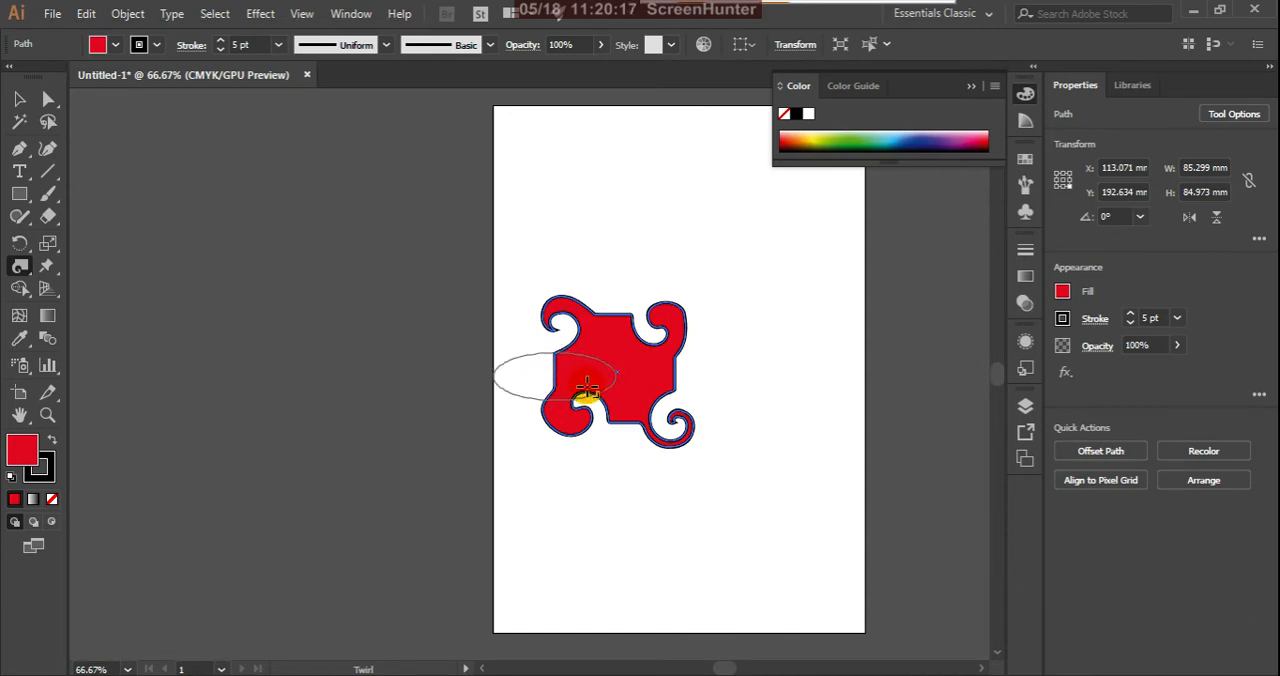
Step: Twirl the red shape's right side with larger elliptical brushes, stretching it into a long curled tail
{"action": "left_click_drag", "start_coordinate": [676, 368], "coordinate": [561, 367]}
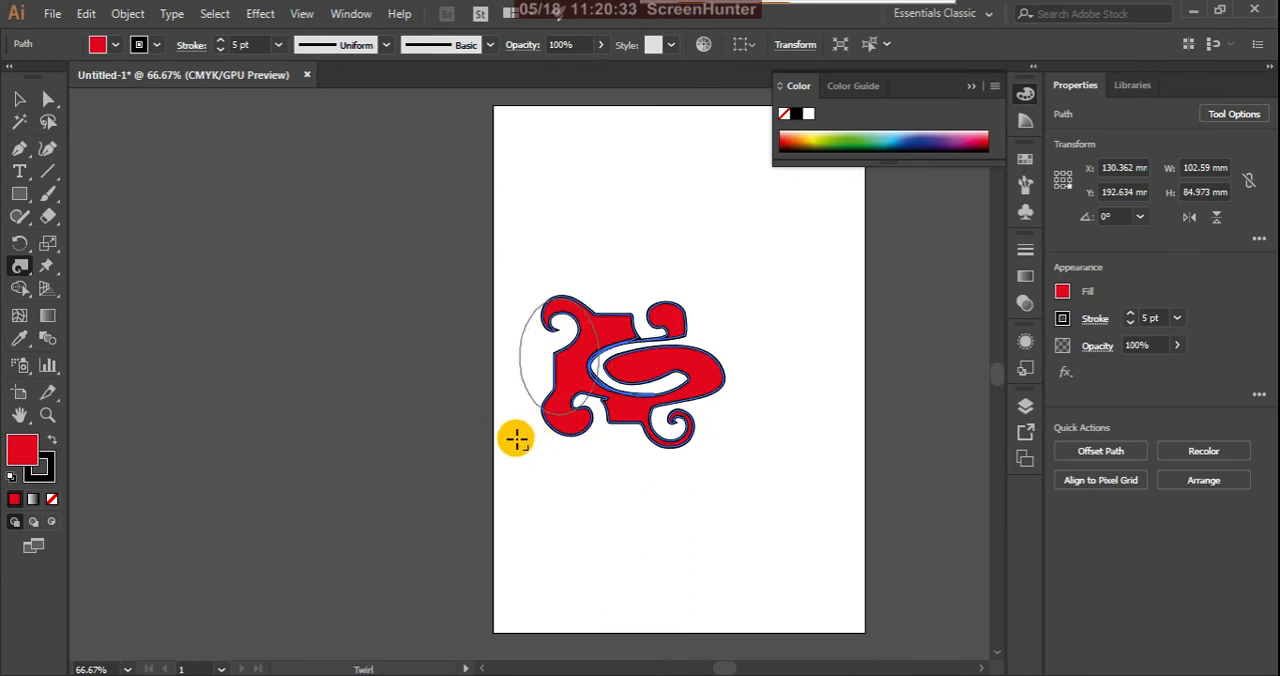
{"action": "mouse_move", "coordinate": [581, 438]}
{"action": "left_mouse_down"}
{"action": "mouse_move", "coordinate": [506, 443]}
{"action": "mouse_move", "coordinate": [584, 431]}
{"action": "mouse_move", "coordinate": [511, 422]}
{"action": "mouse_move", "coordinate": [546, 423]}
{"action": "left_mouse_up"}
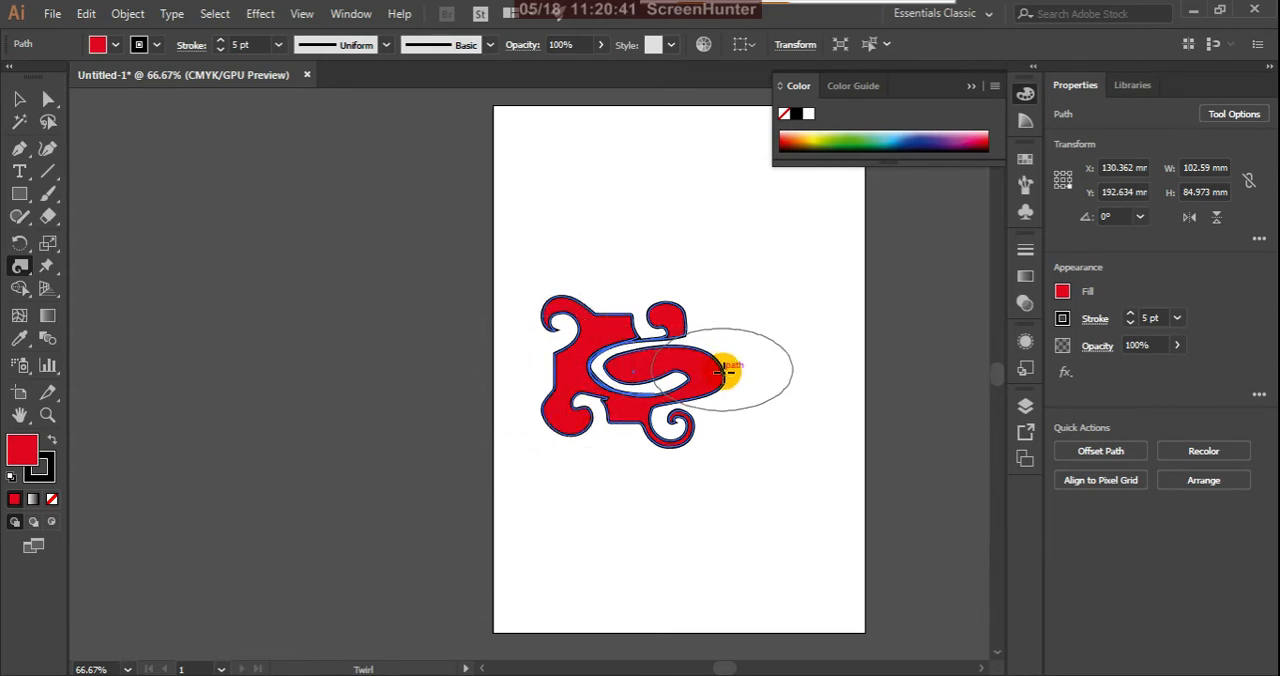
{"action": "mouse_move", "coordinate": [725, 372]}
{"action": "left_mouse_down"}
{"action": "mouse_move", "coordinate": [746, 374]}
{"action": "mouse_move", "coordinate": [685, 352]}
{"action": "mouse_move", "coordinate": [634, 283]}
{"action": "left_mouse_up"}
Step: Delete the twirled shape and draw a red rectangle about 60 by 55 mm near the middle of the page
{"action": "left_click", "coordinate": [19, 99]}
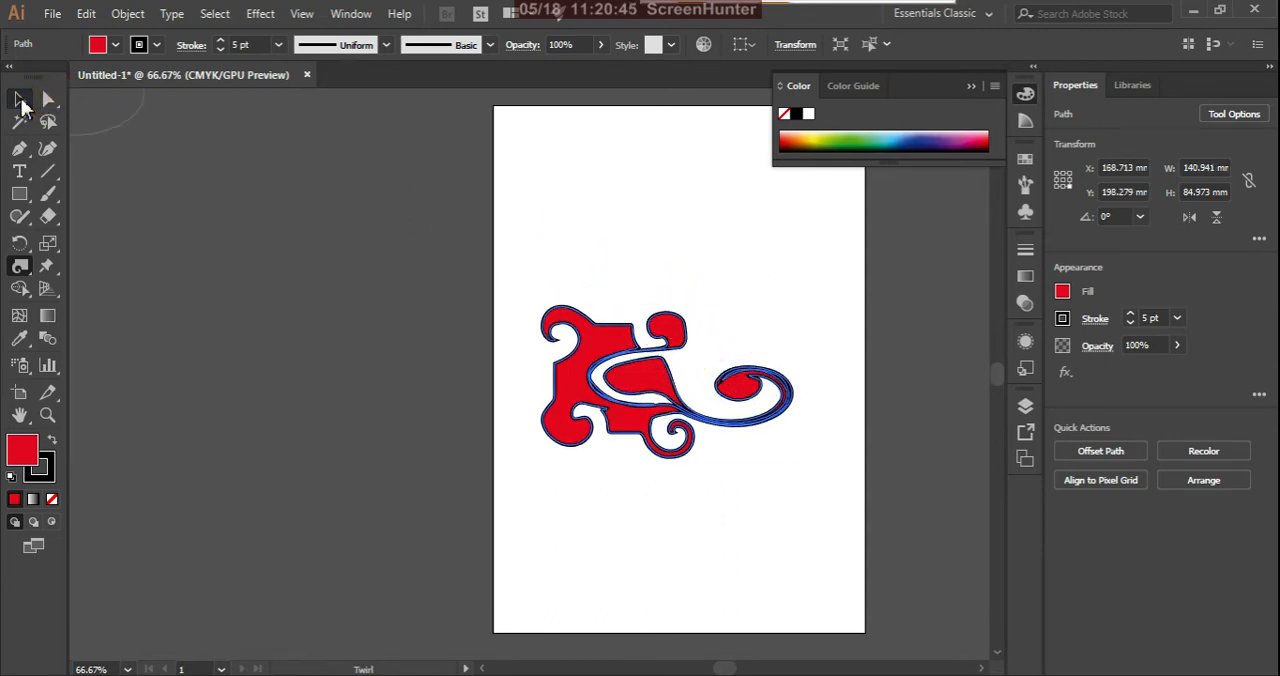
{"action": "key", "text": "Delete"}
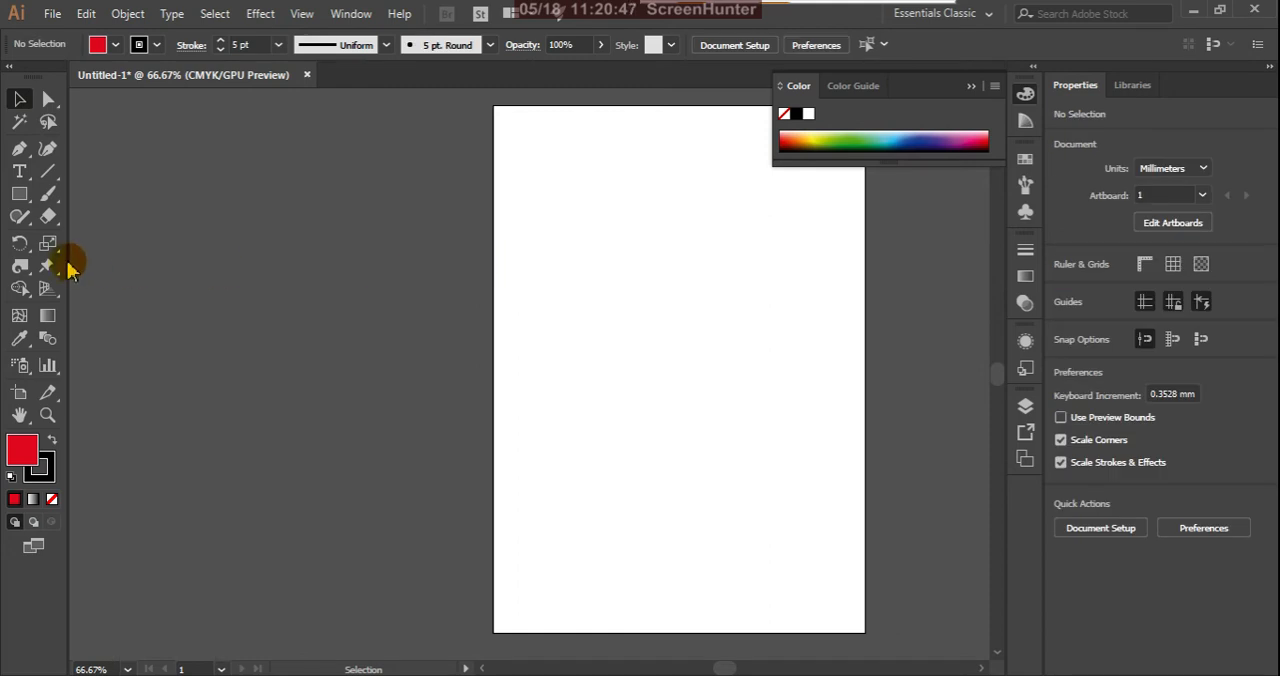
{"action": "left_click", "coordinate": [19, 196]}
{"action": "left_click_drag", "start_coordinate": [606, 312], "coordinate": [714, 415]}
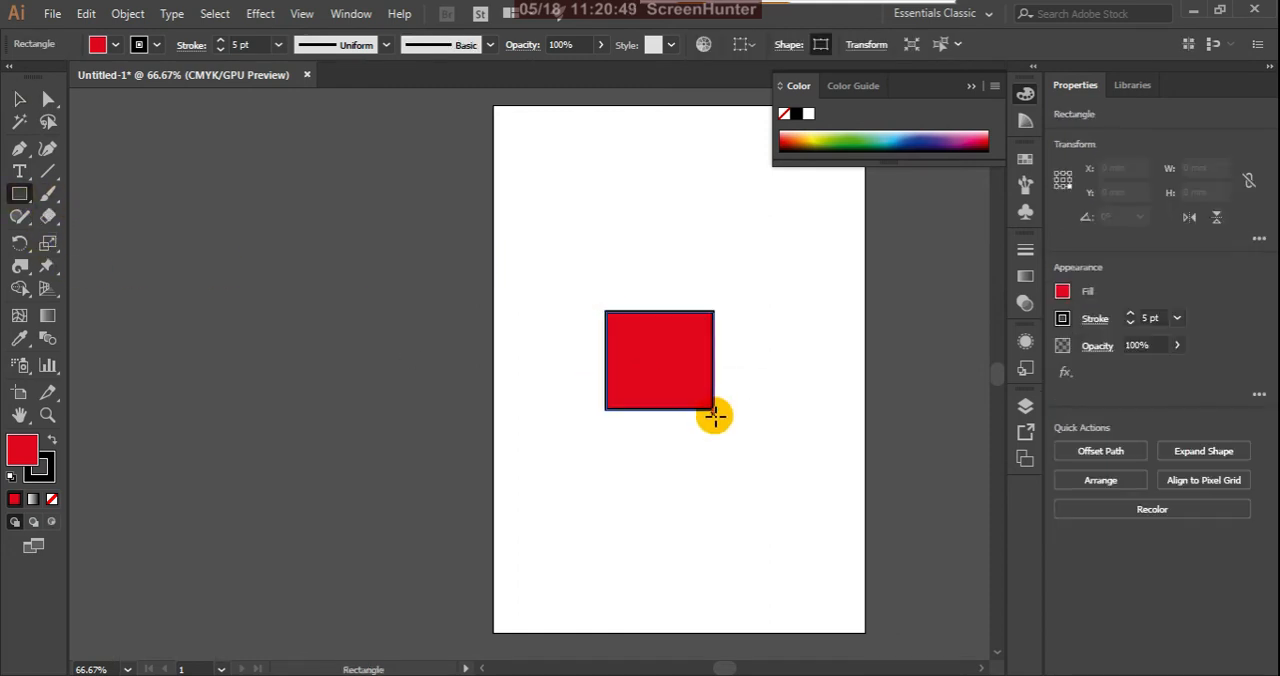
Step: Review and accept the Twirl tool options, and twirl the new rectangle into a four-armed pinwheel with the wide elliptical brush
{"action": "double_click", "coordinate": [20, 266]}
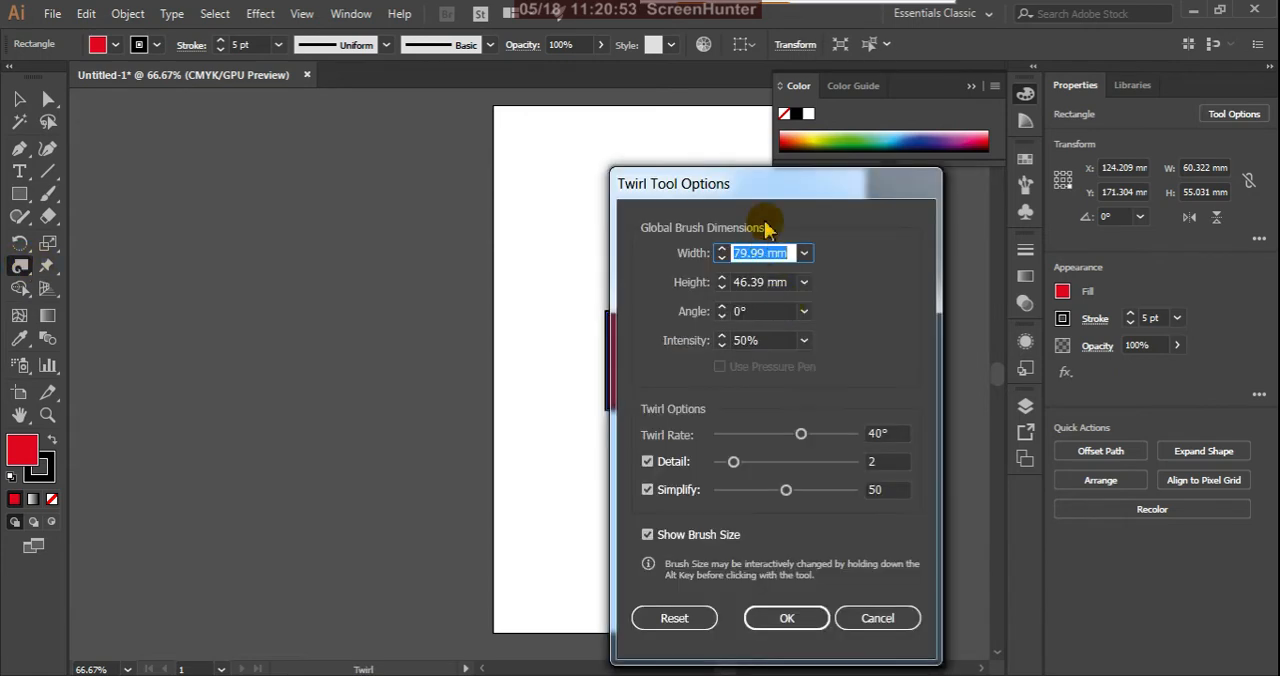
{"action": "left_click_drag", "start_coordinate": [793, 183], "coordinate": [945, 181]}
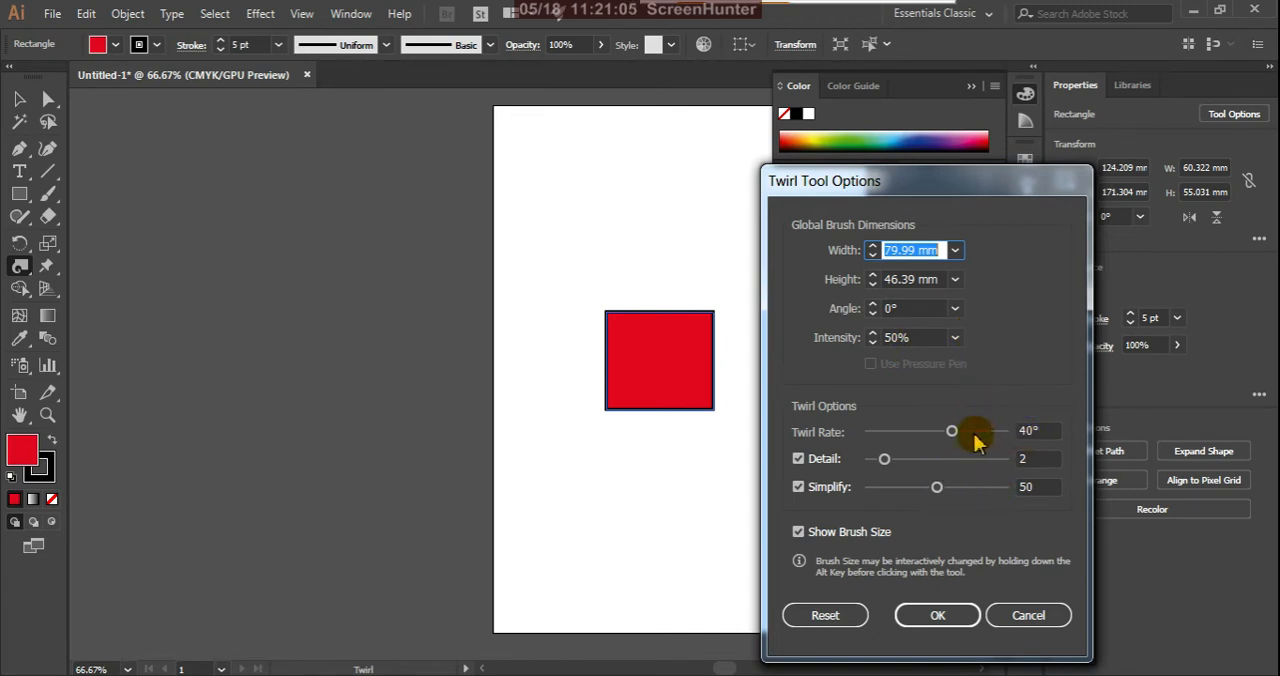
{"action": "mouse_move", "coordinate": [953, 438]}
{"action": "left_mouse_down"}
{"action": "mouse_move", "coordinate": [894, 457]}
{"action": "mouse_move", "coordinate": [962, 488]}
{"action": "left_mouse_up"}
{"action": "left_click", "coordinate": [940, 616]}
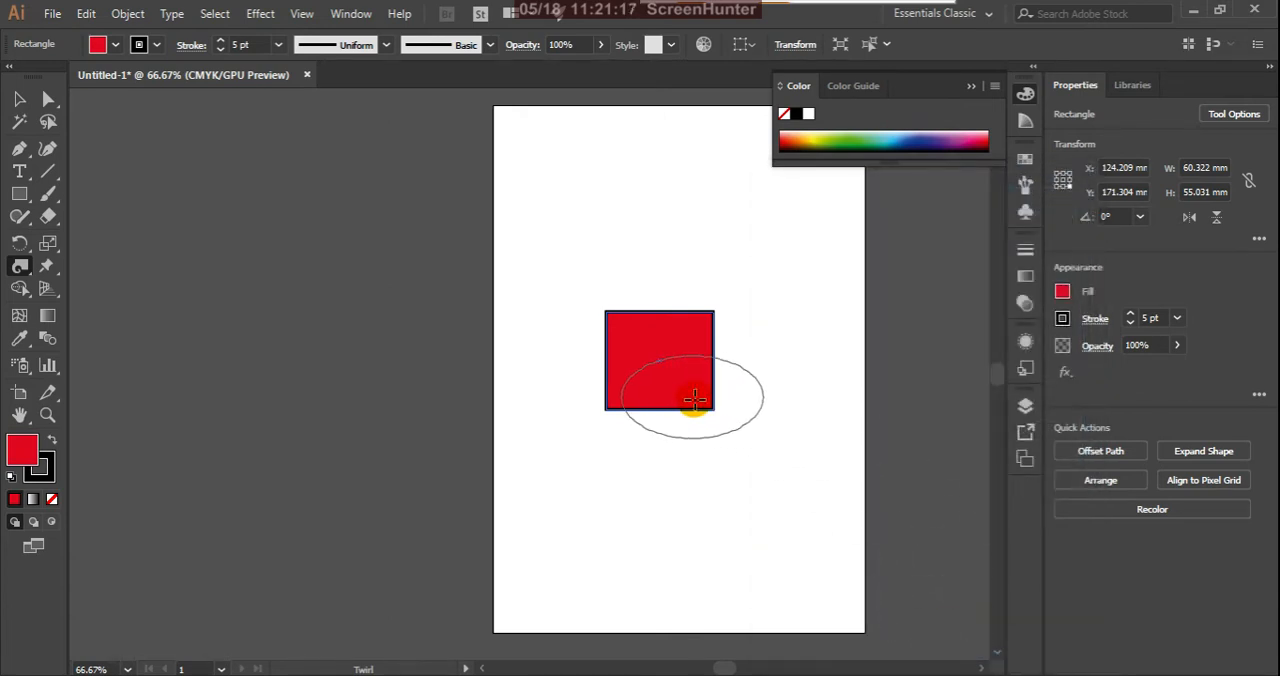
{"action": "mouse_move", "coordinate": [694, 399]}
{"action": "left_mouse_down"}
{"action": "mouse_move", "coordinate": [686, 411]}
{"action": "mouse_move", "coordinate": [727, 414]}
{"action": "mouse_move", "coordinate": [695, 320]}
{"action": "mouse_move", "coordinate": [710, 314]}
{"action": "mouse_move", "coordinate": [606, 319]}
{"action": "mouse_move", "coordinate": [591, 302]}
{"action": "mouse_move", "coordinate": [597, 379]}
{"action": "mouse_move", "coordinate": [610, 382]}
{"action": "mouse_move", "coordinate": [594, 380]}
{"action": "mouse_move", "coordinate": [640, 271]}
{"action": "mouse_move", "coordinate": [654, 546]}
{"action": "mouse_move", "coordinate": [299, 164]}
{"action": "left_mouse_up"}
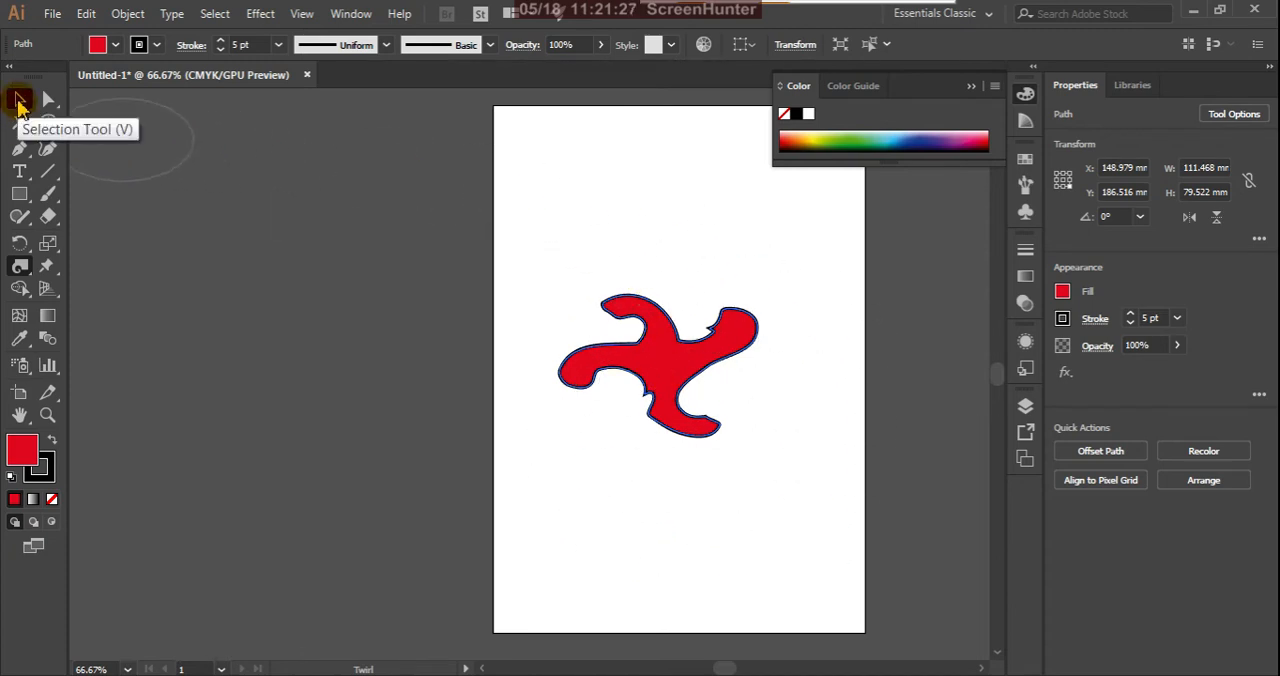
Step: Reset the Twirl tool options to their default brush size of 35.28 by 35.28 mm
{"action": "left_click", "coordinate": [19, 101]}
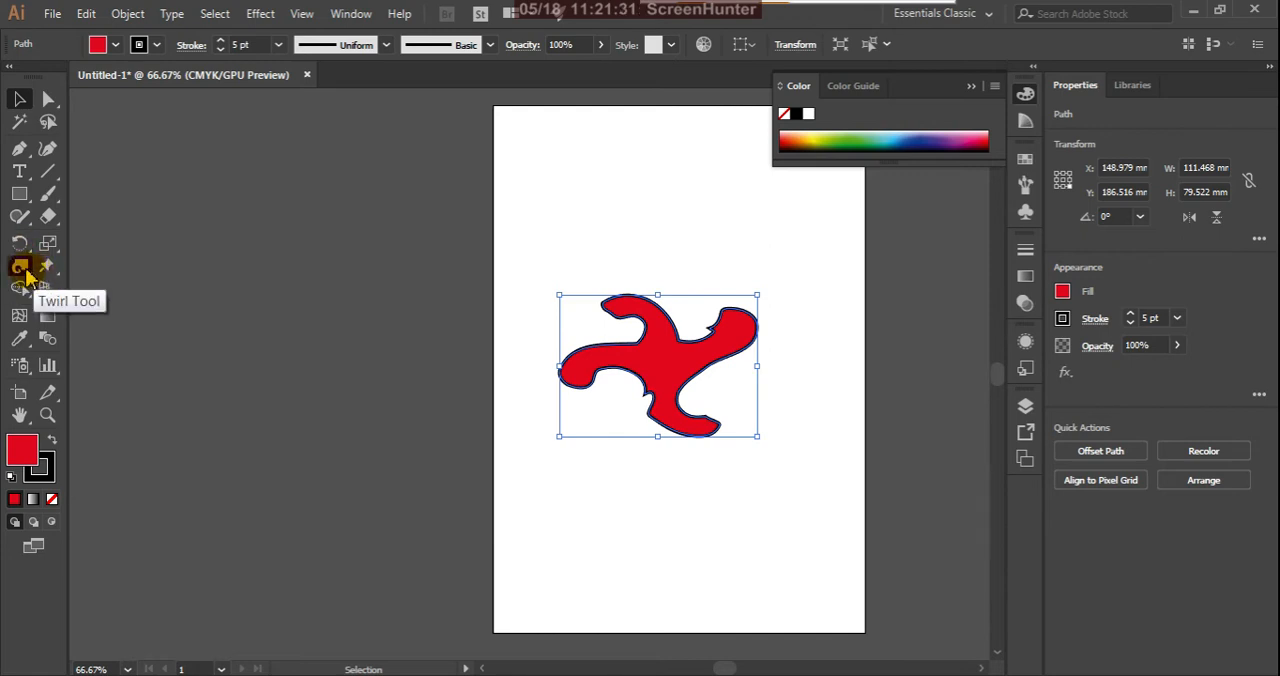
{"action": "double_click", "coordinate": [24, 270]}
{"action": "left_click", "coordinate": [849, 617]}
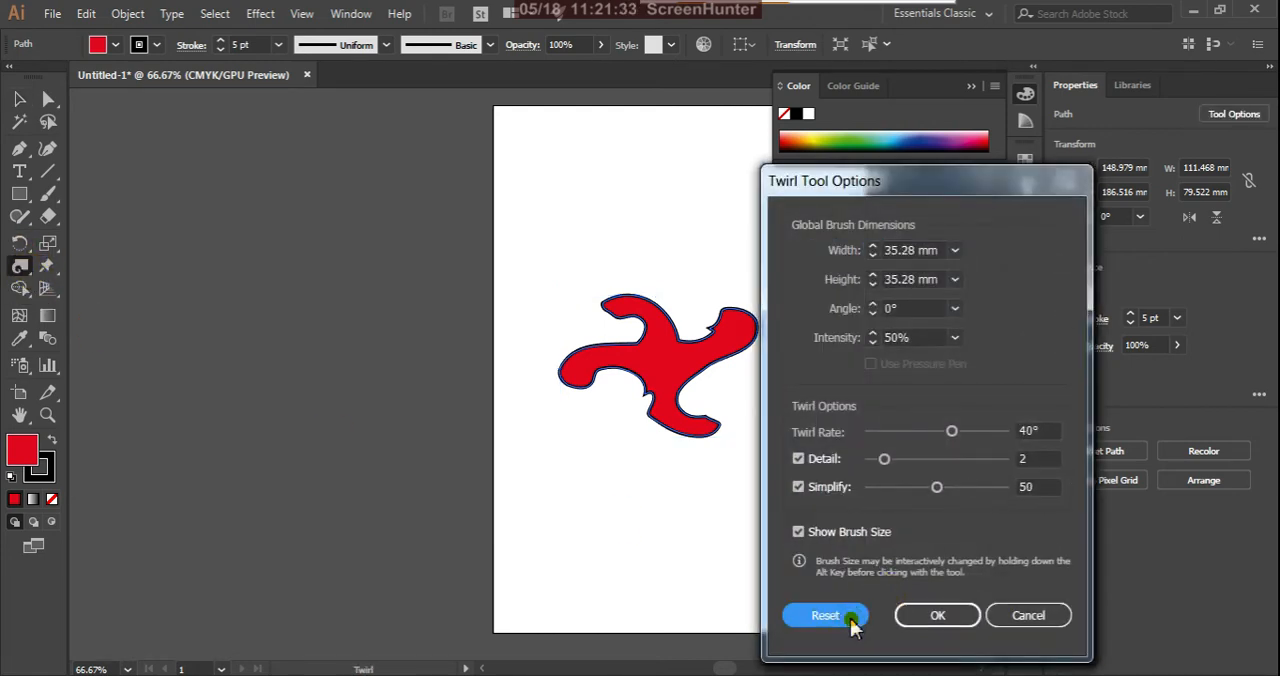
{"action": "left_click", "coordinate": [937, 615]}
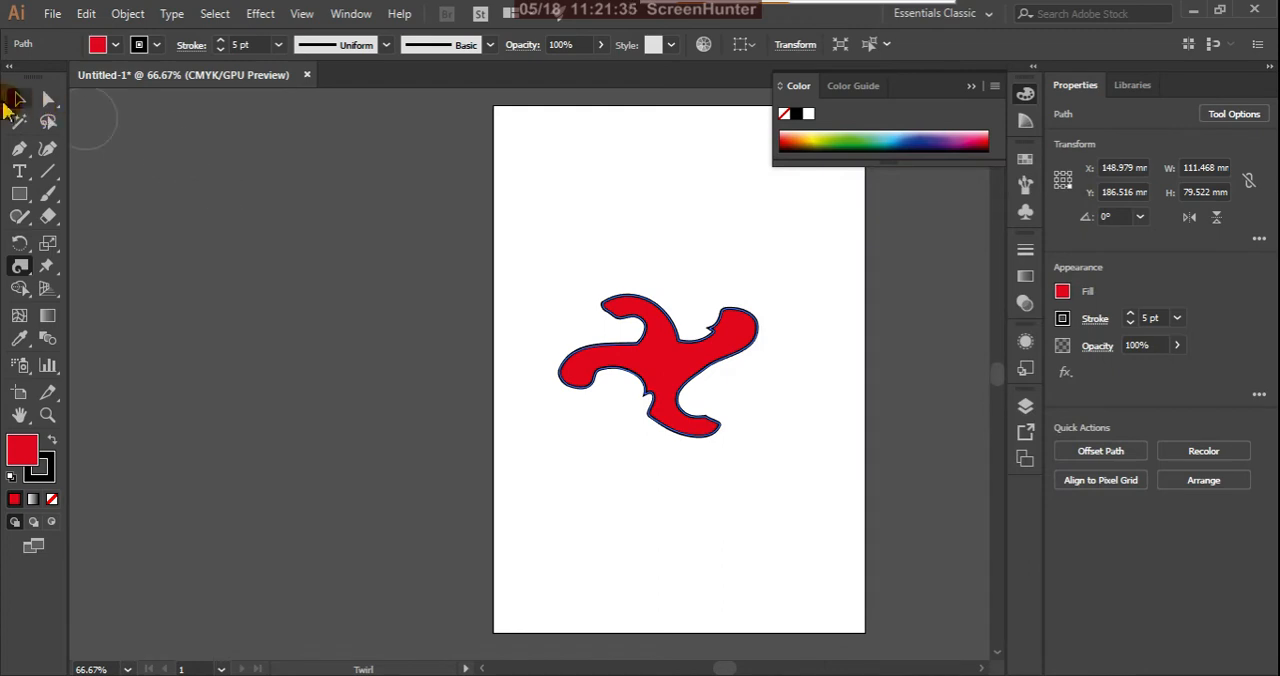
Step: Delete the four-armed shape and draw a red five-pointed star about 85 by 81 mm on the page
{"action": "left_click", "coordinate": [18, 99]}
{"action": "key", "text": "Delete"}
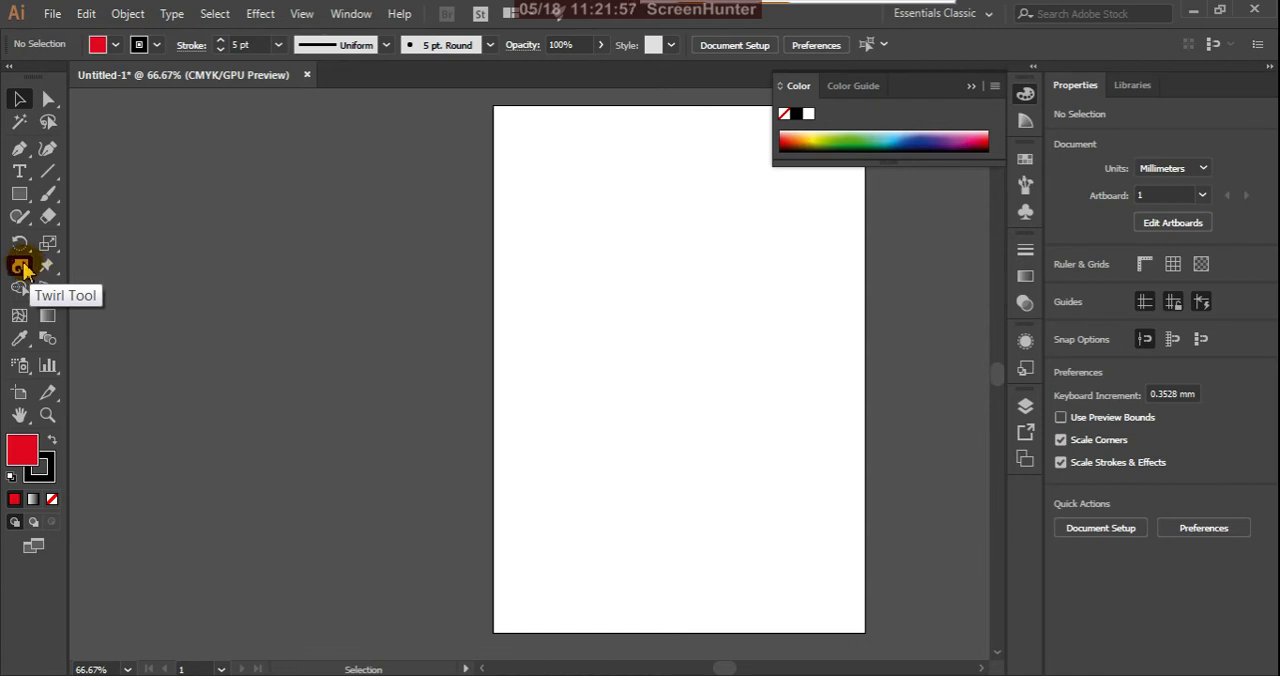
{"action": "left_click", "coordinate": [22, 197]}
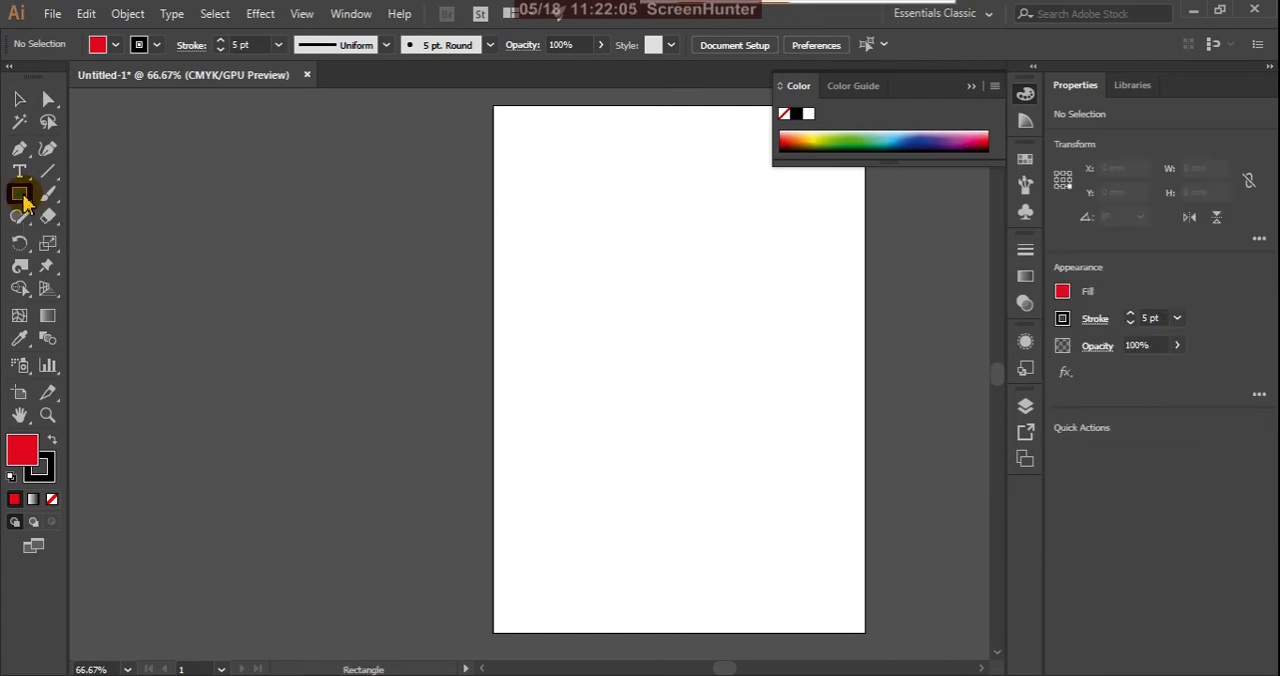
{"action": "left_click", "coordinate": [24, 197]}
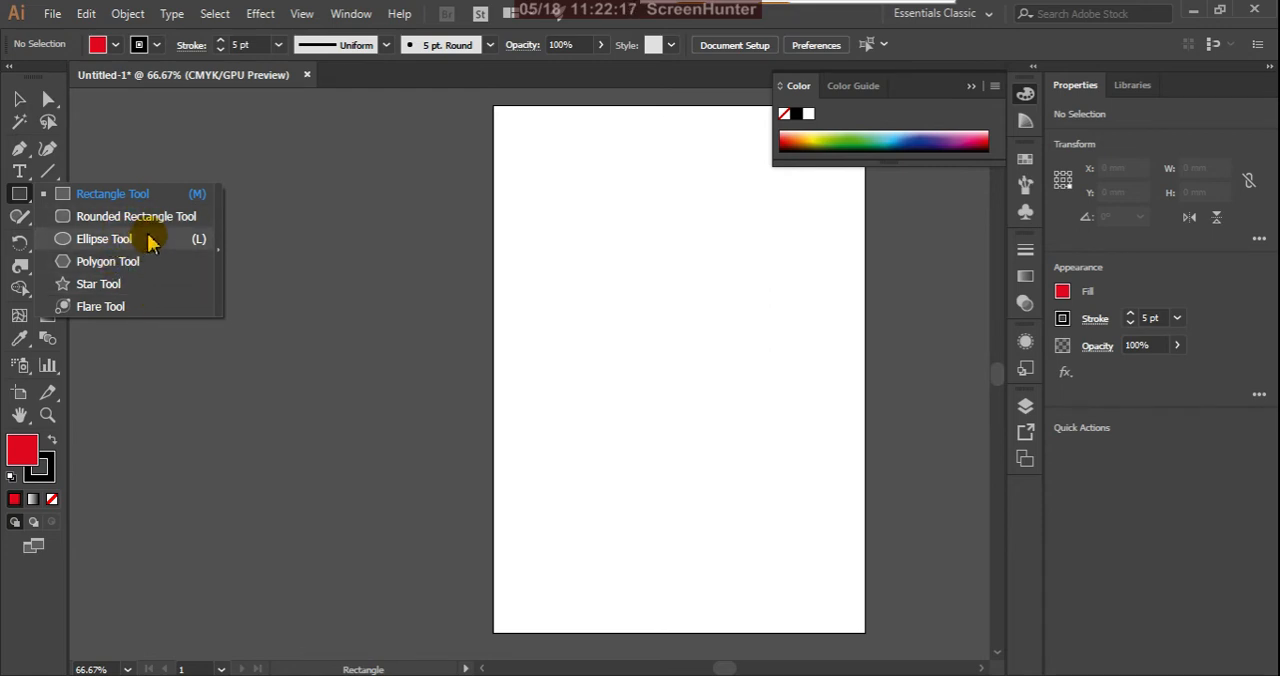
{"action": "left_click", "coordinate": [114, 286]}
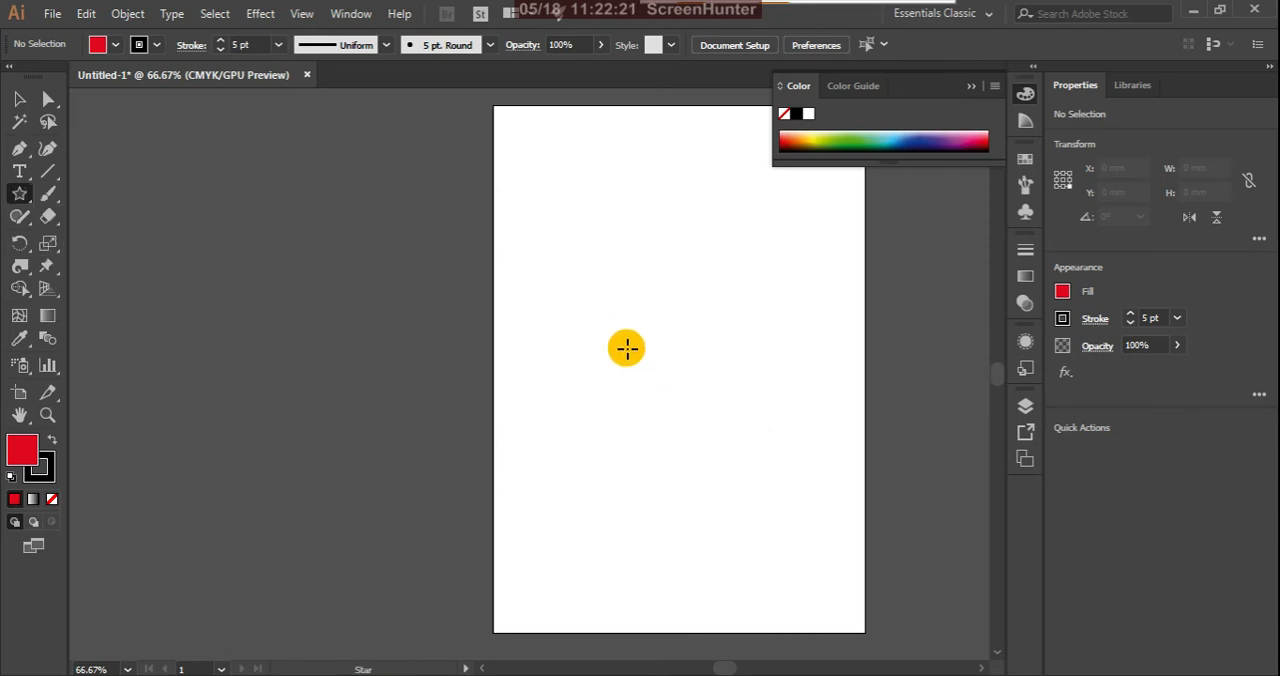
{"action": "left_click_drag", "start_coordinate": [622, 337], "coordinate": [677, 392]}
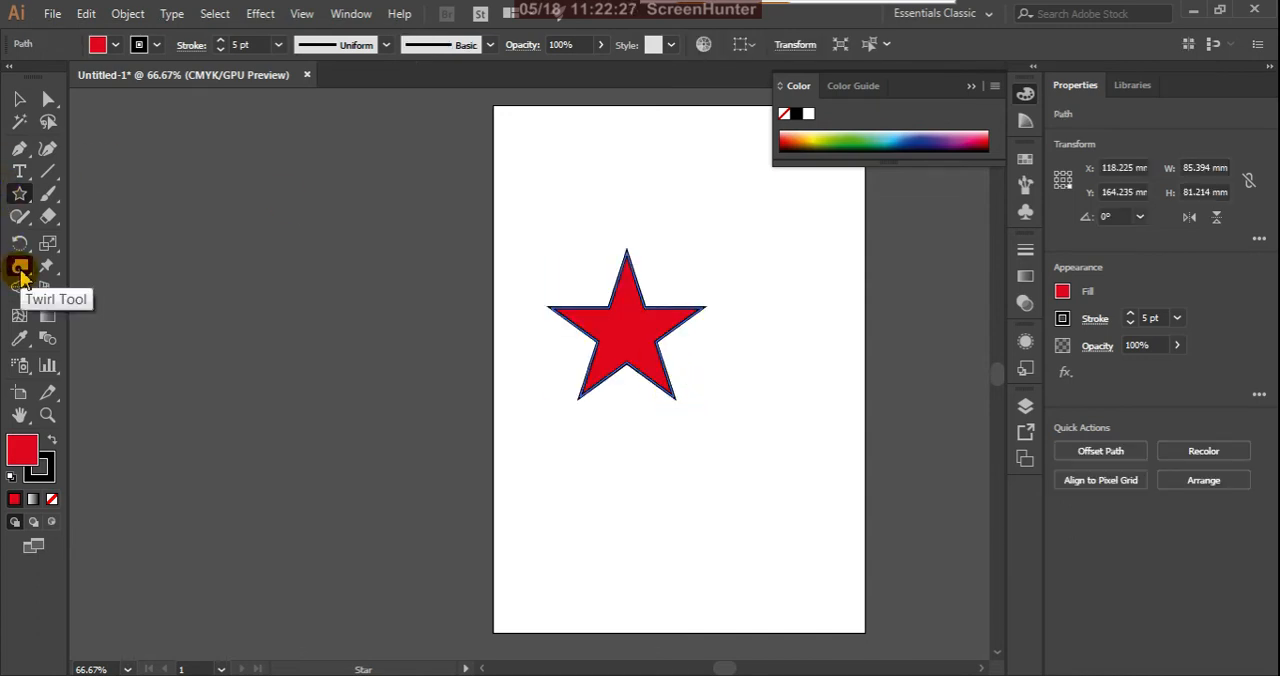
Step: Twirl each of the star's five points into a thin spiral
{"action": "left_click", "coordinate": [20, 272]}
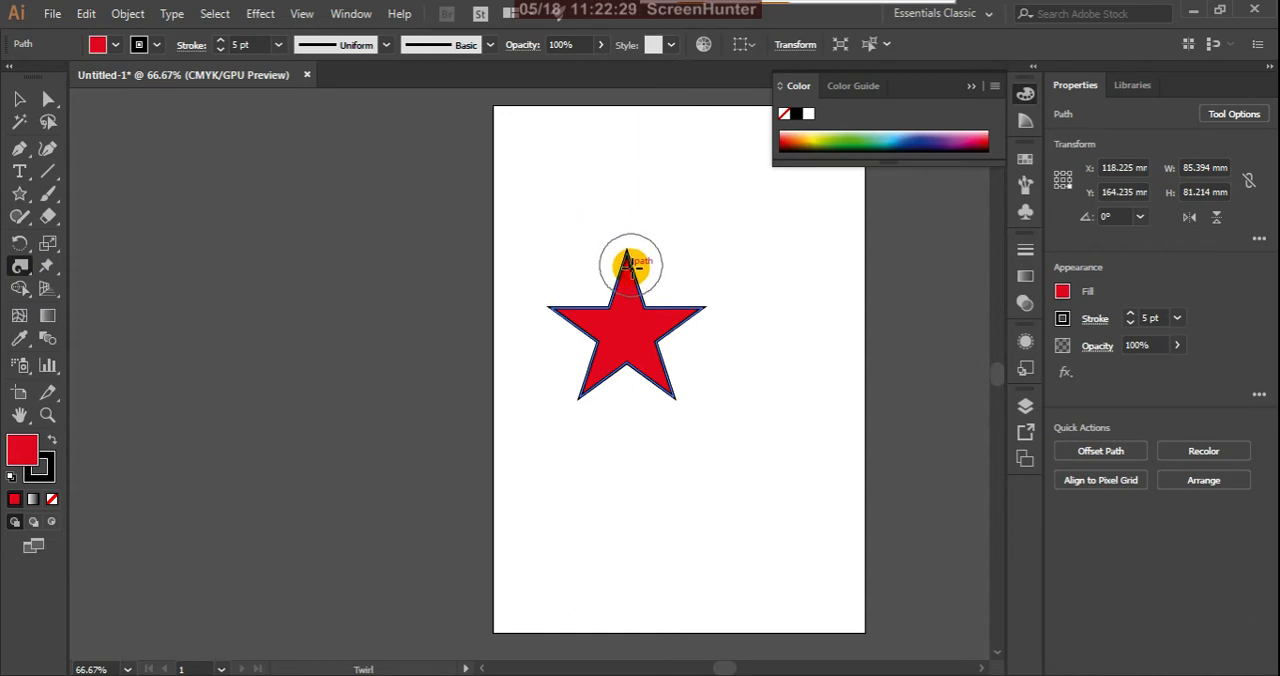
{"action": "left_click_drag", "start_coordinate": [628, 262], "coordinate": [627, 255]}
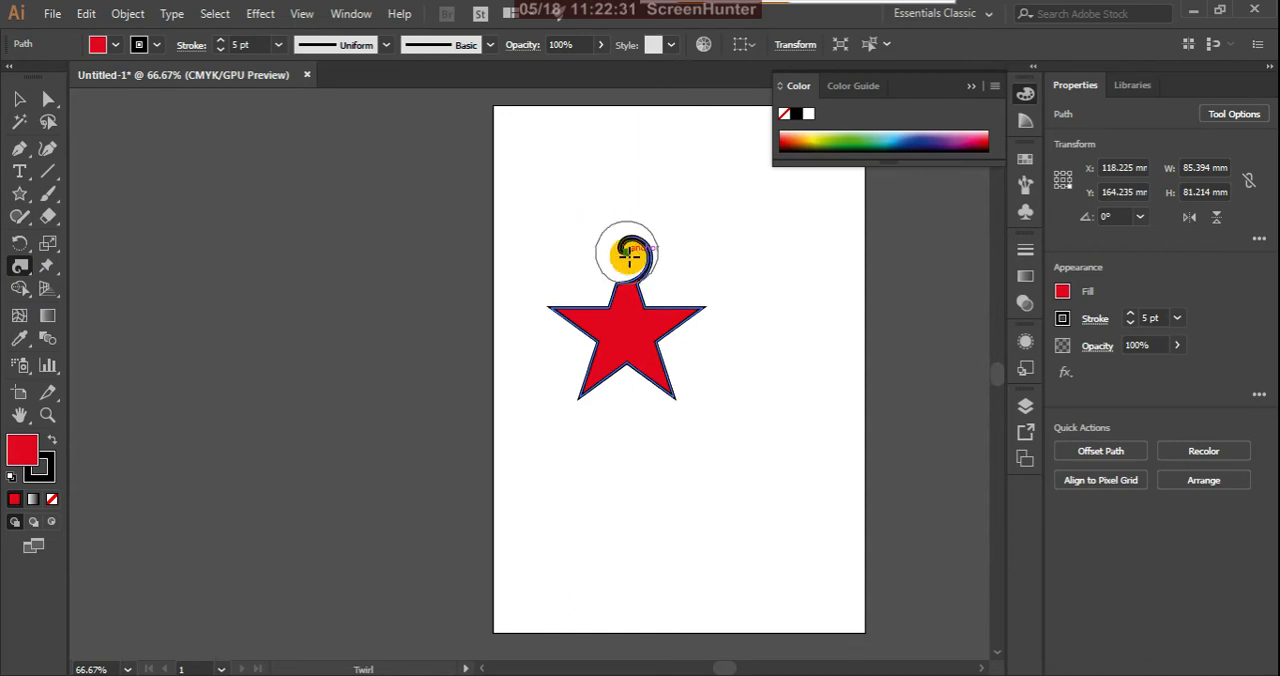
{"action": "mouse_move", "coordinate": [553, 307]}
{"action": "left_mouse_down"}
{"action": "mouse_move", "coordinate": [543, 345]}
{"action": "mouse_move", "coordinate": [590, 401]}
{"action": "left_mouse_up"}
{"action": "mouse_move", "coordinate": [675, 398]}
{"action": "left_mouse_down"}
{"action": "mouse_move", "coordinate": [686, 418]}
{"action": "mouse_move", "coordinate": [694, 322]}
{"action": "mouse_move", "coordinate": [707, 309]}
{"action": "left_mouse_up"}
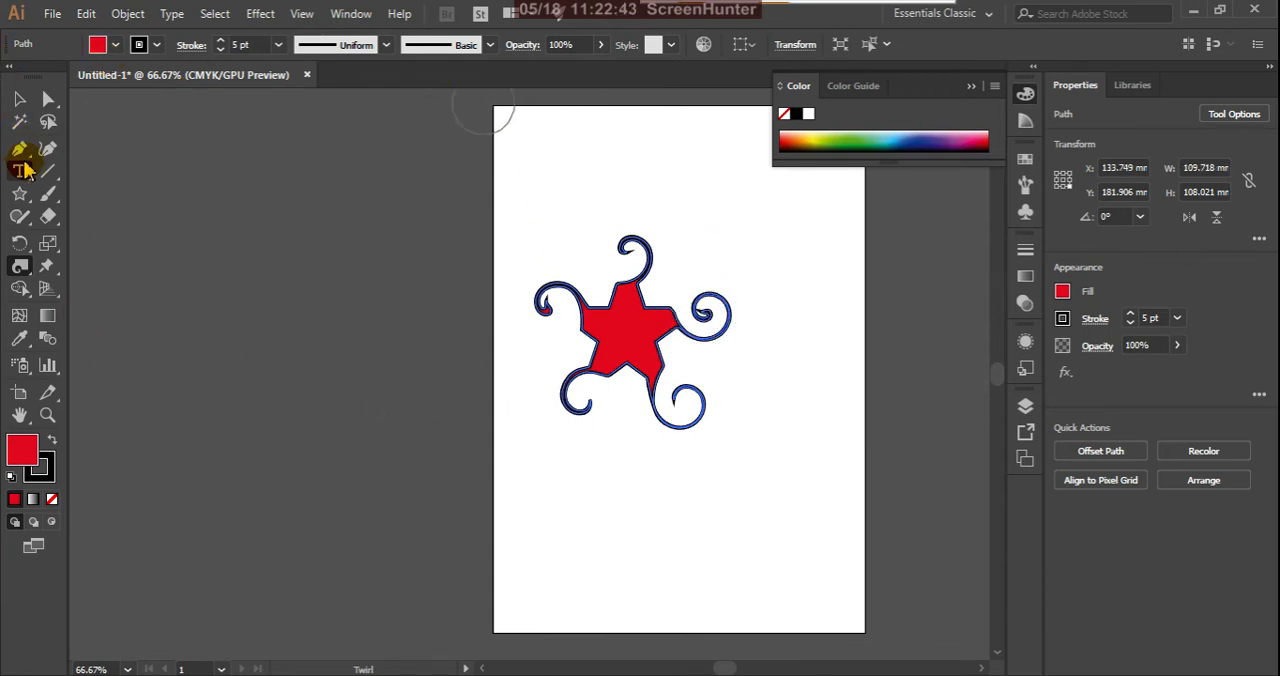
Step: Draw a red circle about 42 mm in diameter below the star and twirl its edge into four curls
{"action": "left_click_drag", "start_coordinate": [19, 193], "coordinate": [108, 241]}
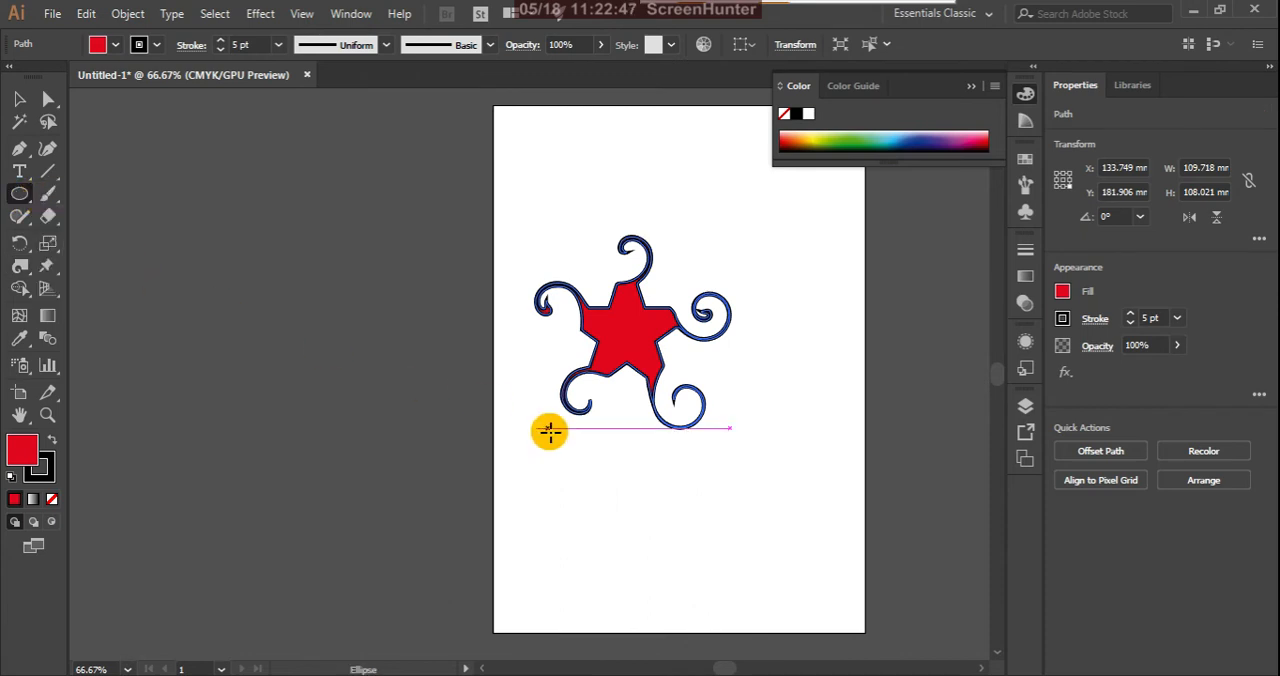
{"action": "left_click_drag", "start_coordinate": [590, 517], "coordinate": [630, 553]}
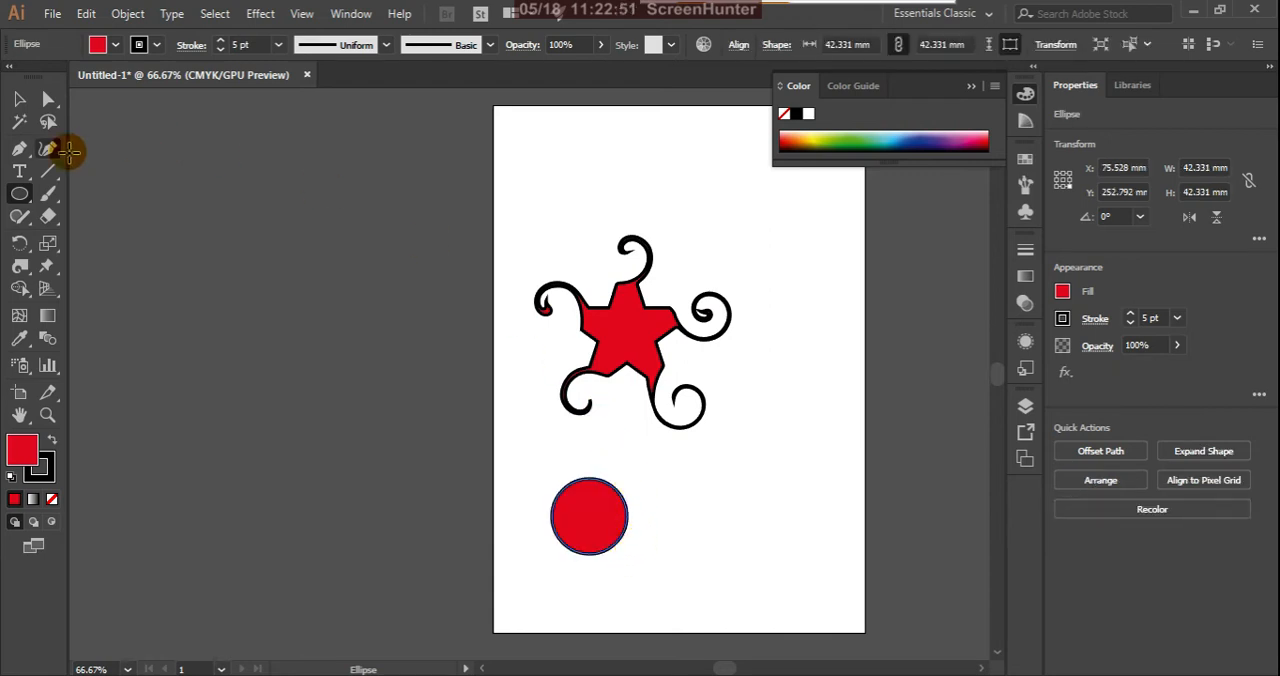
{"action": "left_click", "coordinate": [27, 270]}
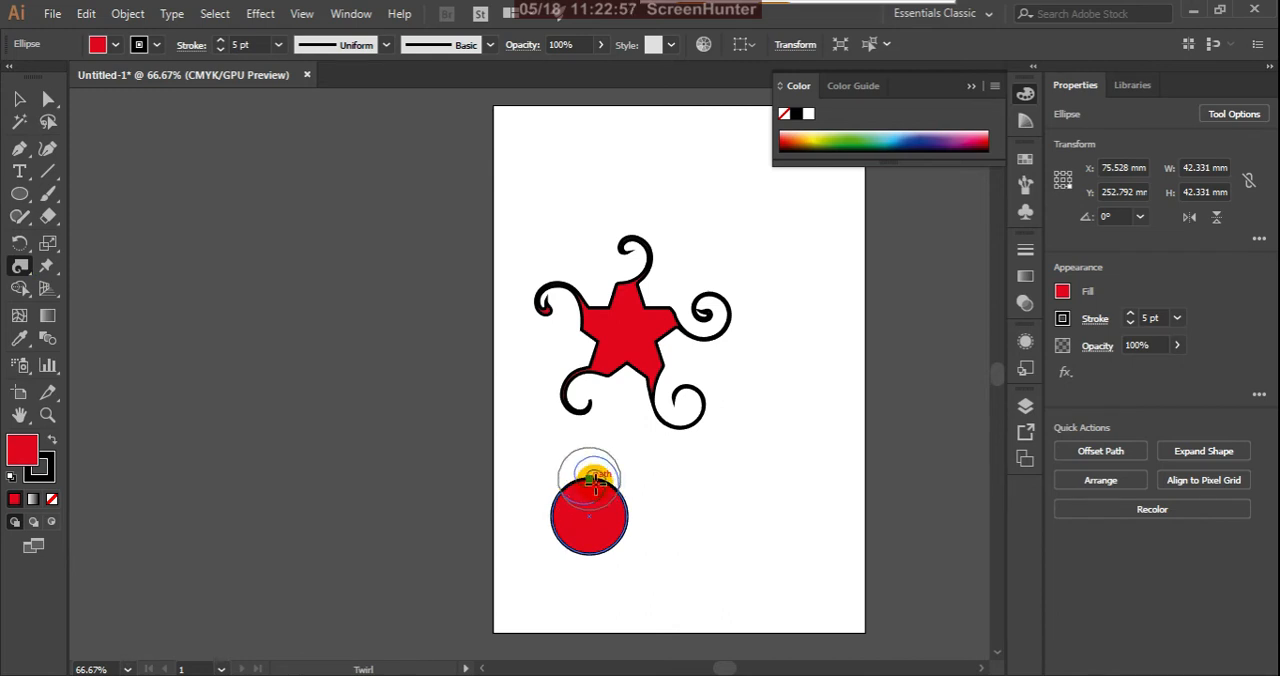
{"action": "mouse_move", "coordinate": [594, 481]}
{"action": "left_mouse_down"}
{"action": "mouse_move", "coordinate": [600, 556]}
{"action": "mouse_move", "coordinate": [543, 513]}
{"action": "mouse_move", "coordinate": [632, 516]}
{"action": "left_mouse_up"}
Step: Delete the twirled star and move the twirled circle up into its place
{"action": "left_click", "coordinate": [19, 98]}
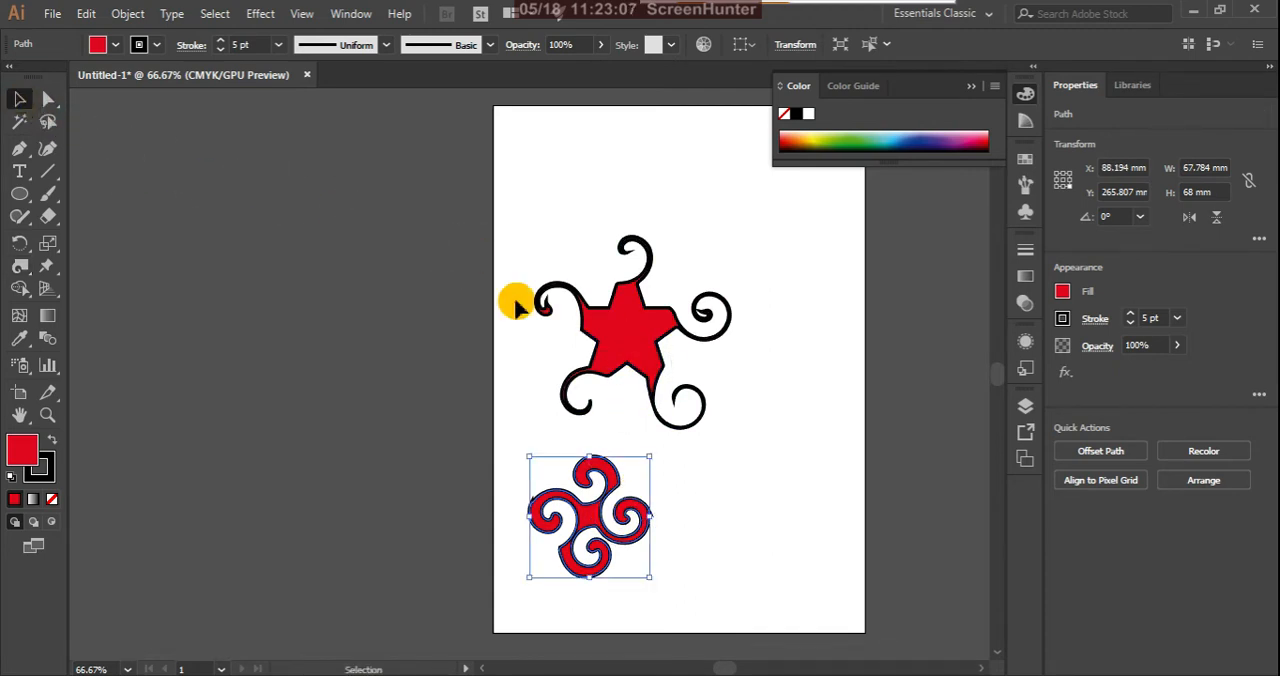
{"action": "left_click_drag", "start_coordinate": [516, 306], "coordinate": [626, 323]}
{"action": "key", "text": "Delete"}
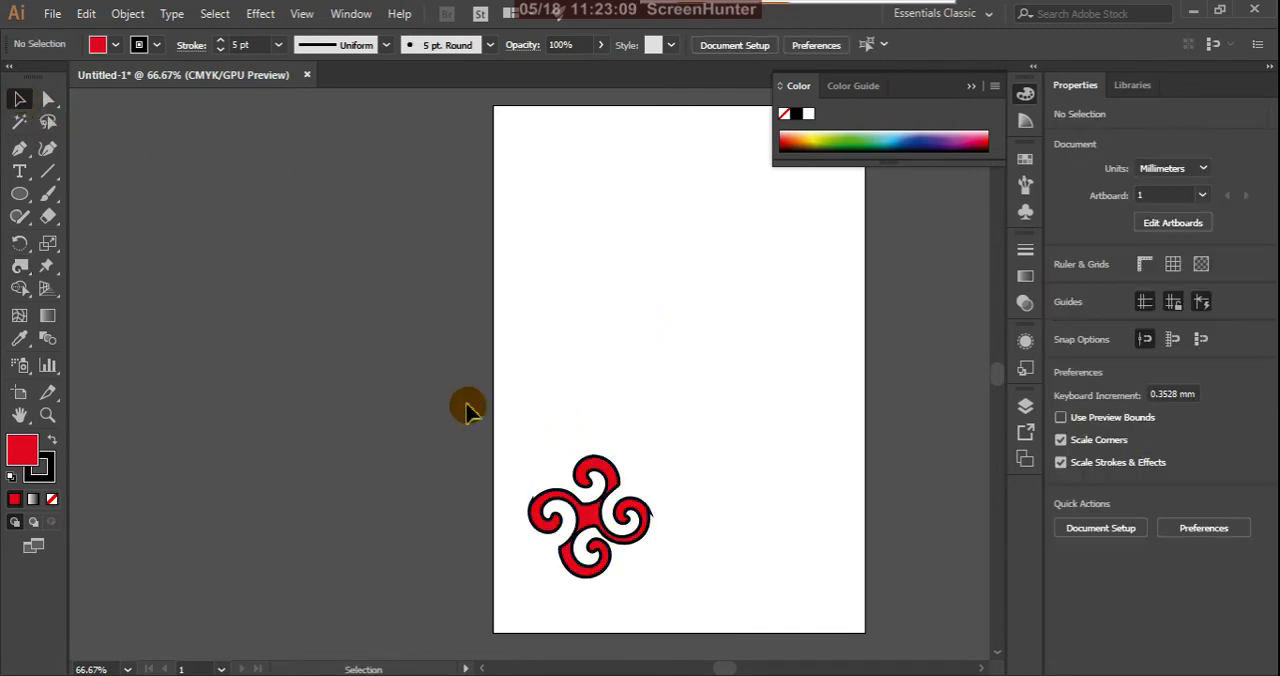
{"action": "left_click_drag", "start_coordinate": [467, 410], "coordinate": [620, 321]}
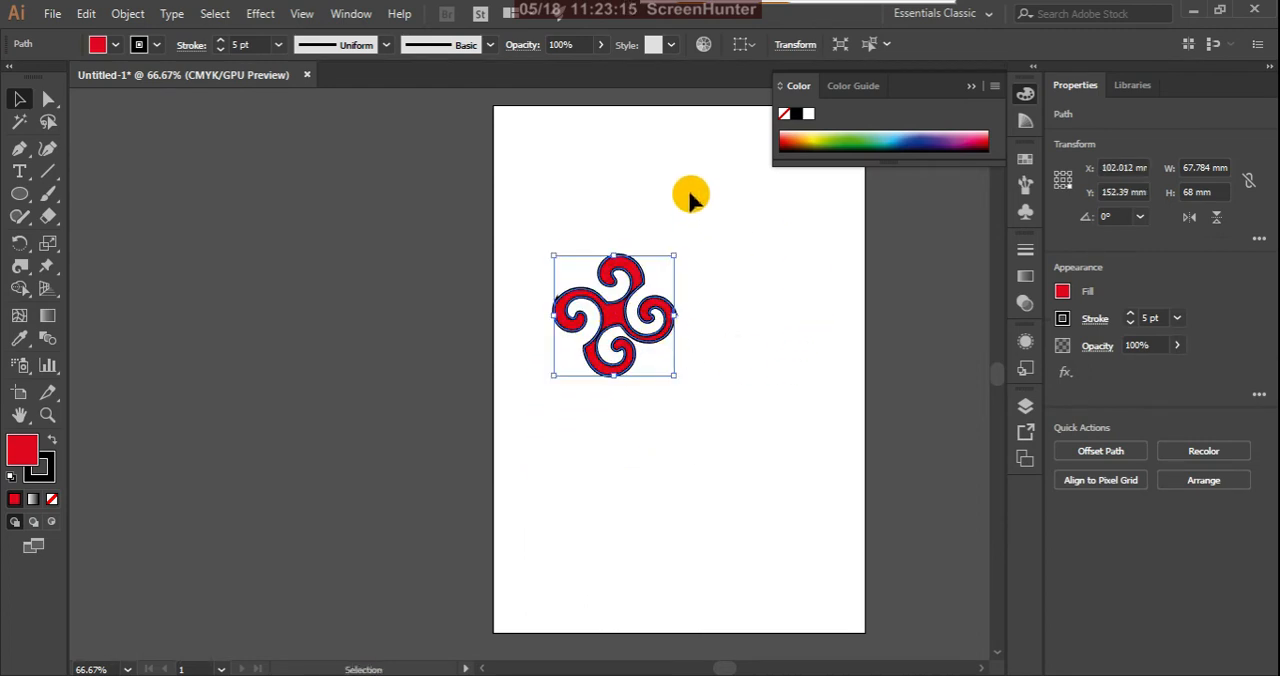
Step: Remove the stroke from the twirled circle and shift the shape slightly up and to the right
{"action": "left_click", "coordinate": [52, 499]}
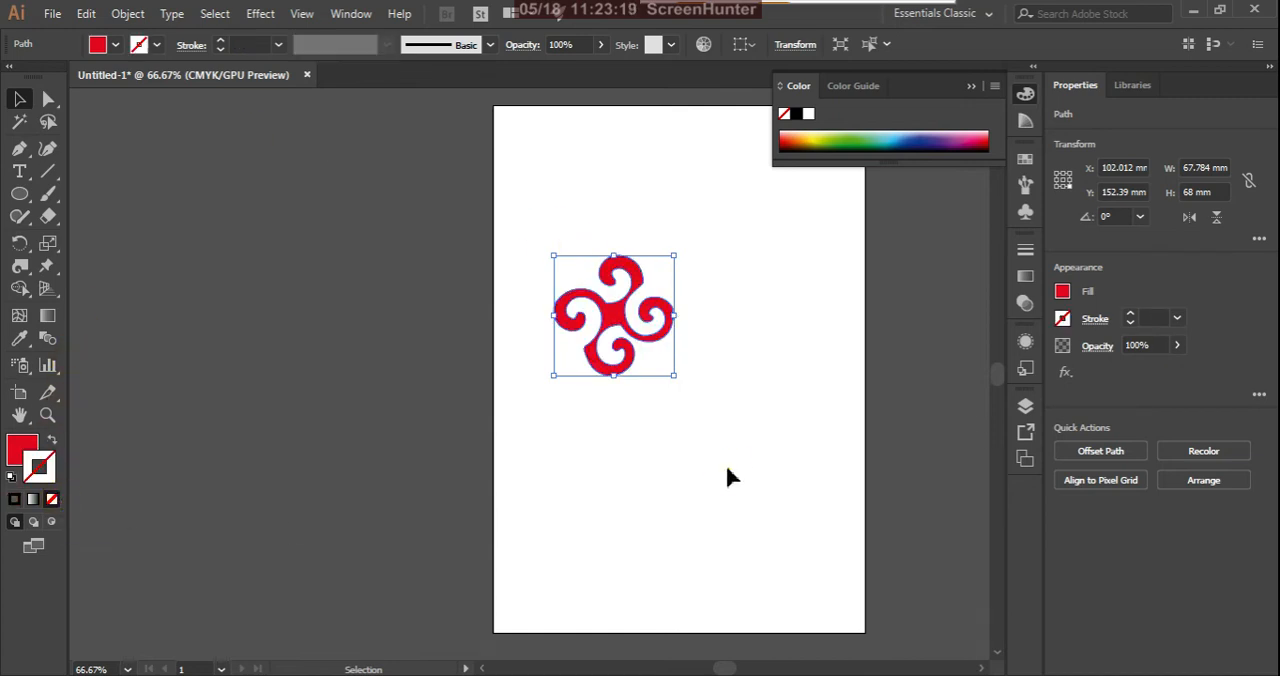
{"action": "left_click", "coordinate": [733, 392]}
{"action": "left_click_drag", "start_coordinate": [615, 333], "coordinate": [643, 304]}
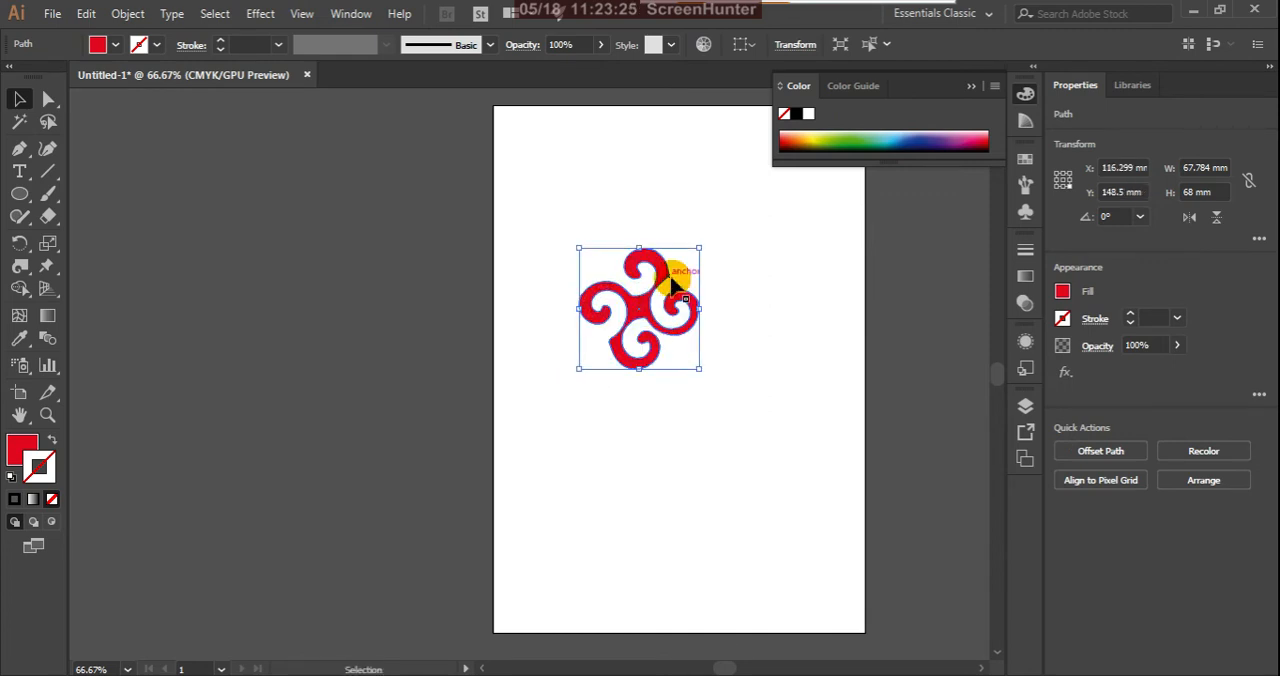
Step: Detach the Rotate and Reflect tools into a floating panel and activate the Rotate tool
{"action": "left_click", "coordinate": [25, 251]}
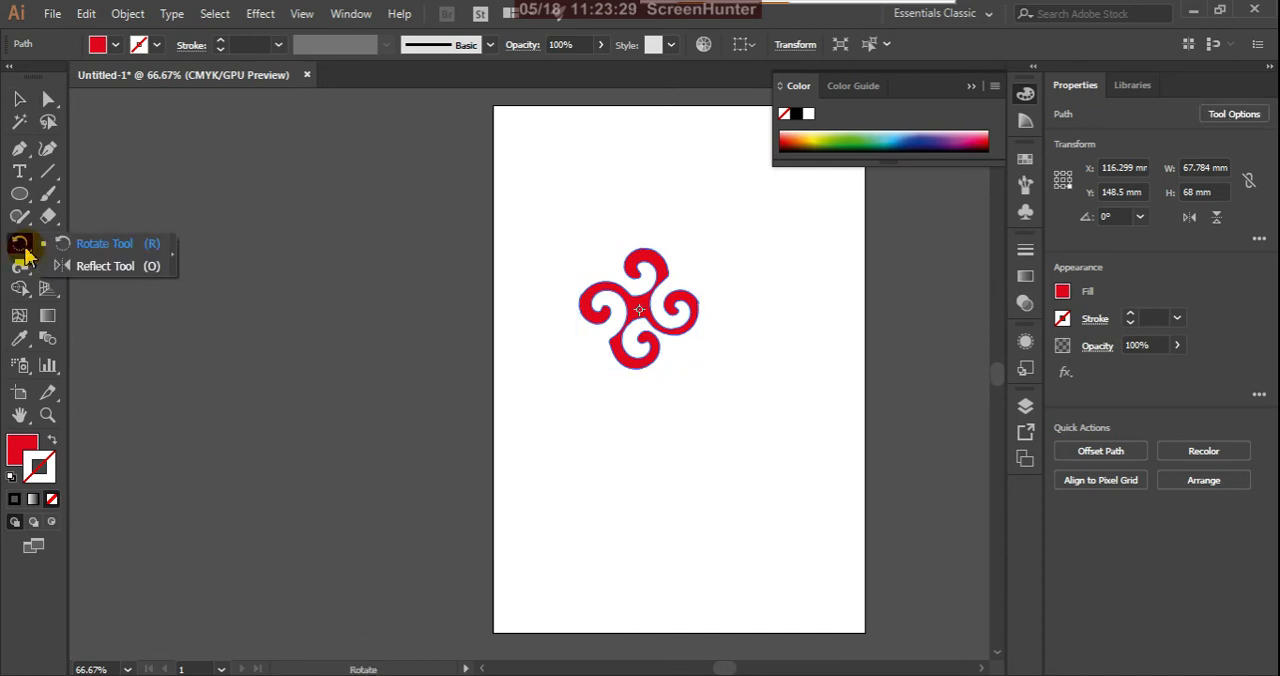
{"action": "left_click", "coordinate": [172, 254]}
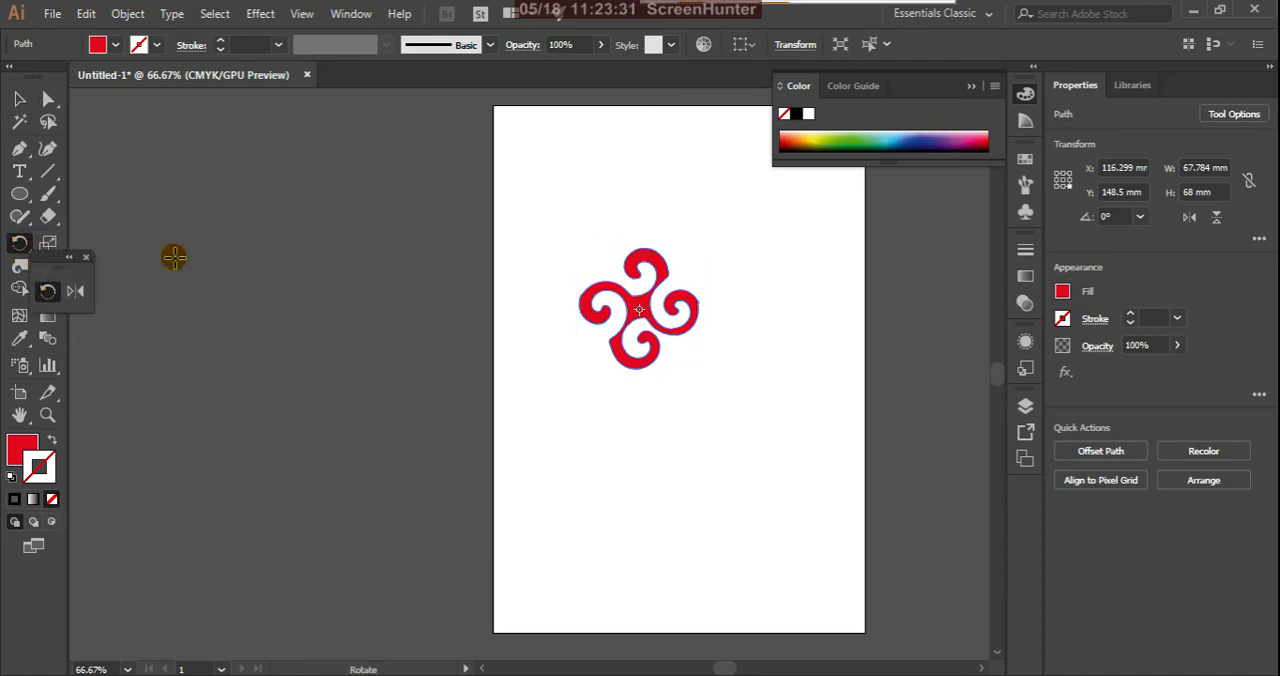
{"action": "left_click", "coordinate": [52, 299]}
Step: Rotate a copy of the twirled shape by 35° about a point below it, with the preview on
{"action": "left_click_drag", "start_coordinate": [642, 316], "coordinate": [642, 436]}
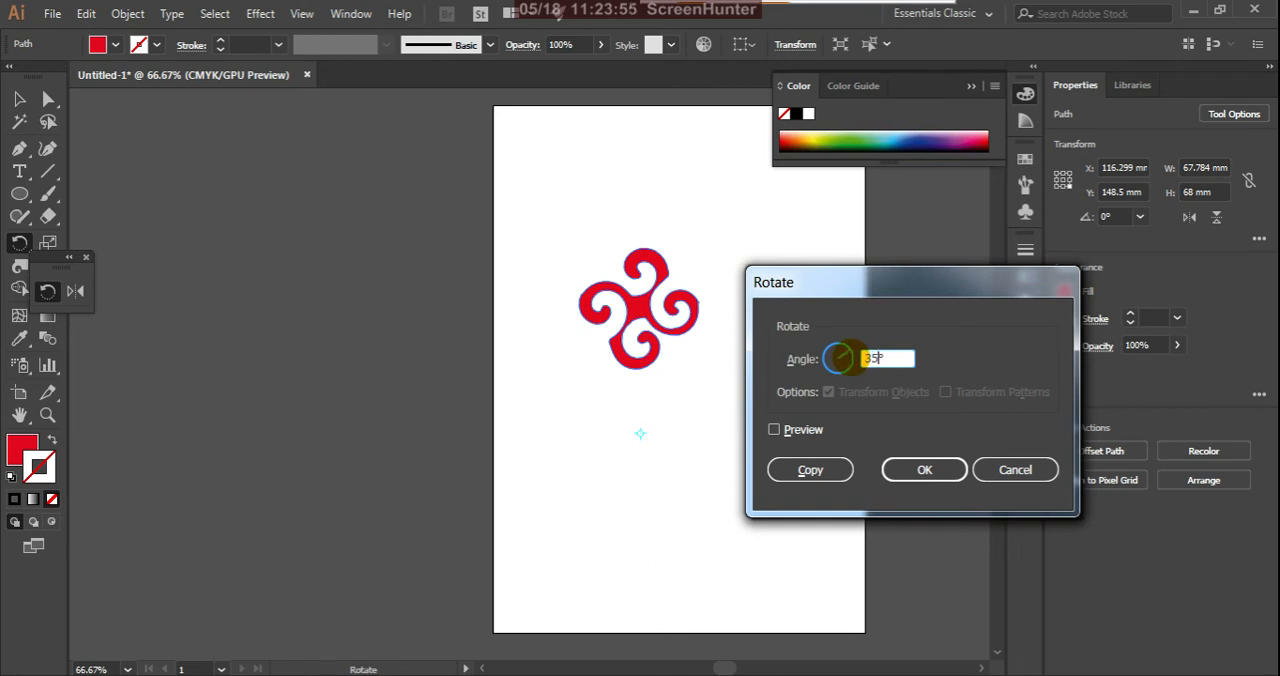
{"action": "type", "text": "35"}
{"action": "left_click", "coordinate": [775, 430]}
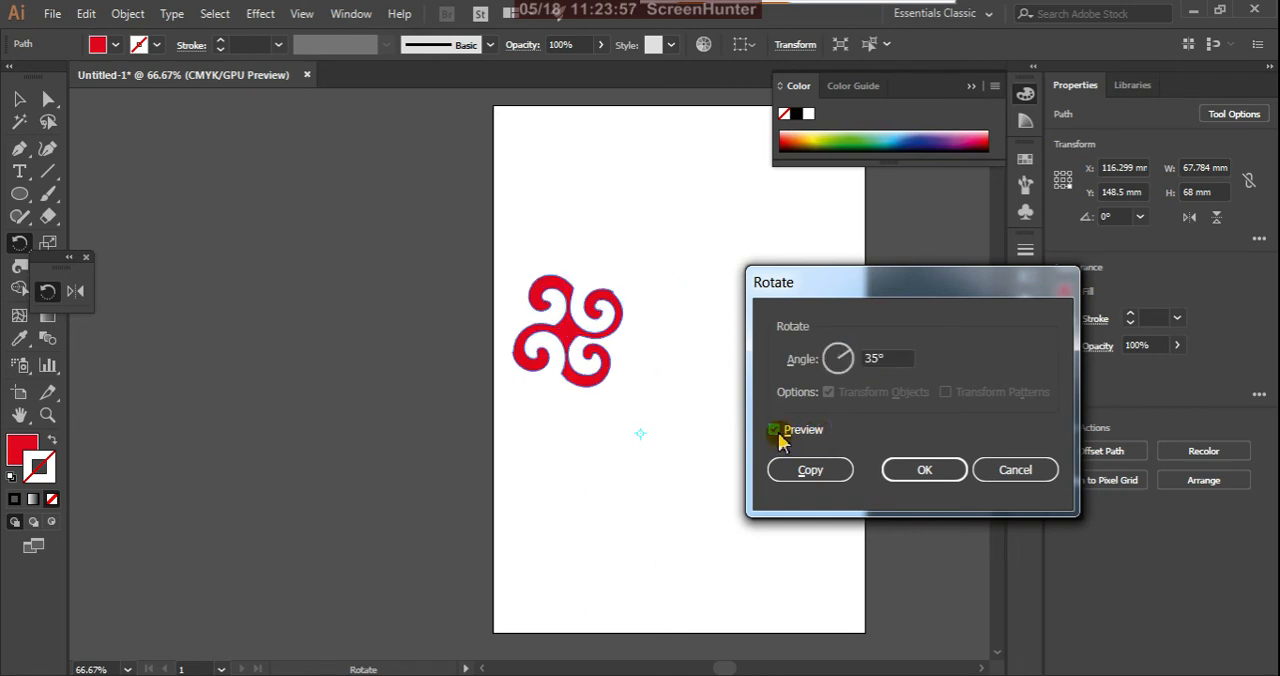
{"action": "left_click", "coordinate": [810, 470]}
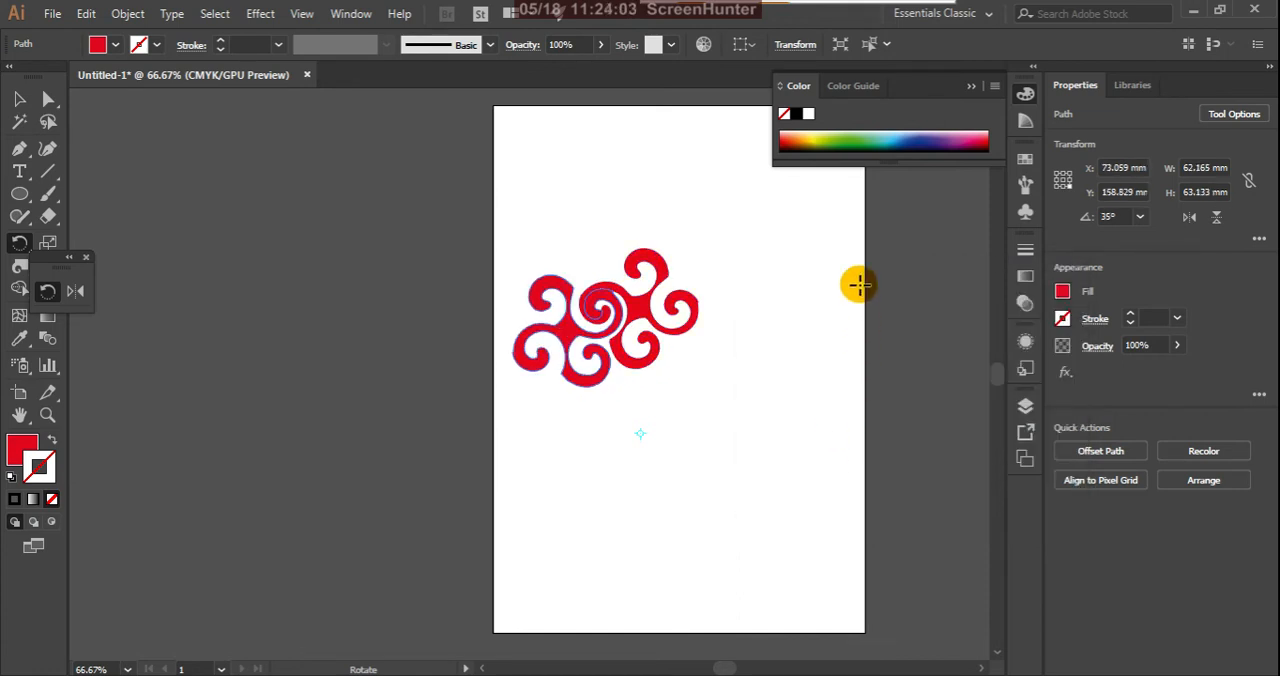
Step: Repeat the 35° rotated copy until the twirled shapes go all the way around the centre point
{"action": "key", "text": "ctrl+d"}
{"action": "key", "text": "ctrl+d"}
{"action": "key", "text": "ctrl+d"}
{"action": "key", "text": "ctrl+d"}
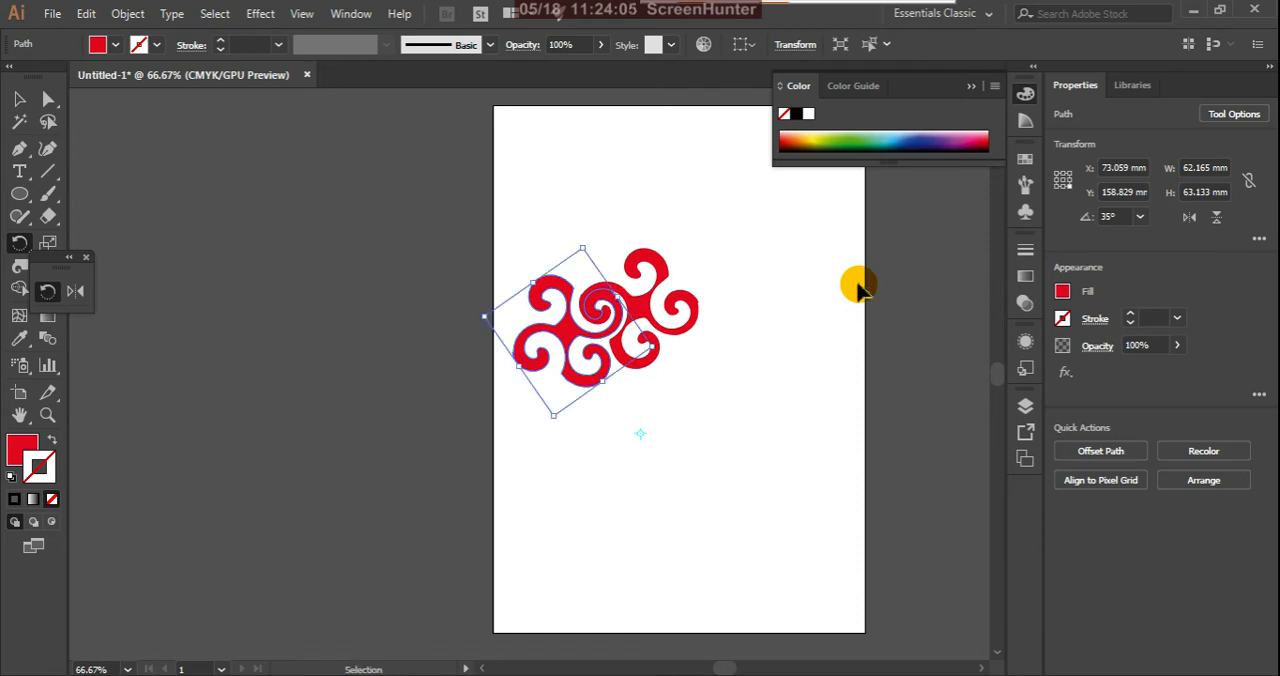
{"action": "key", "text": "ctrl+d"}
{"action": "key", "text": "ctrl+d"}
{"action": "key", "text": "ctrl+d"}
{"action": "key", "text": "ctrl+d"}
{"action": "key", "text": "ctrl+d"}
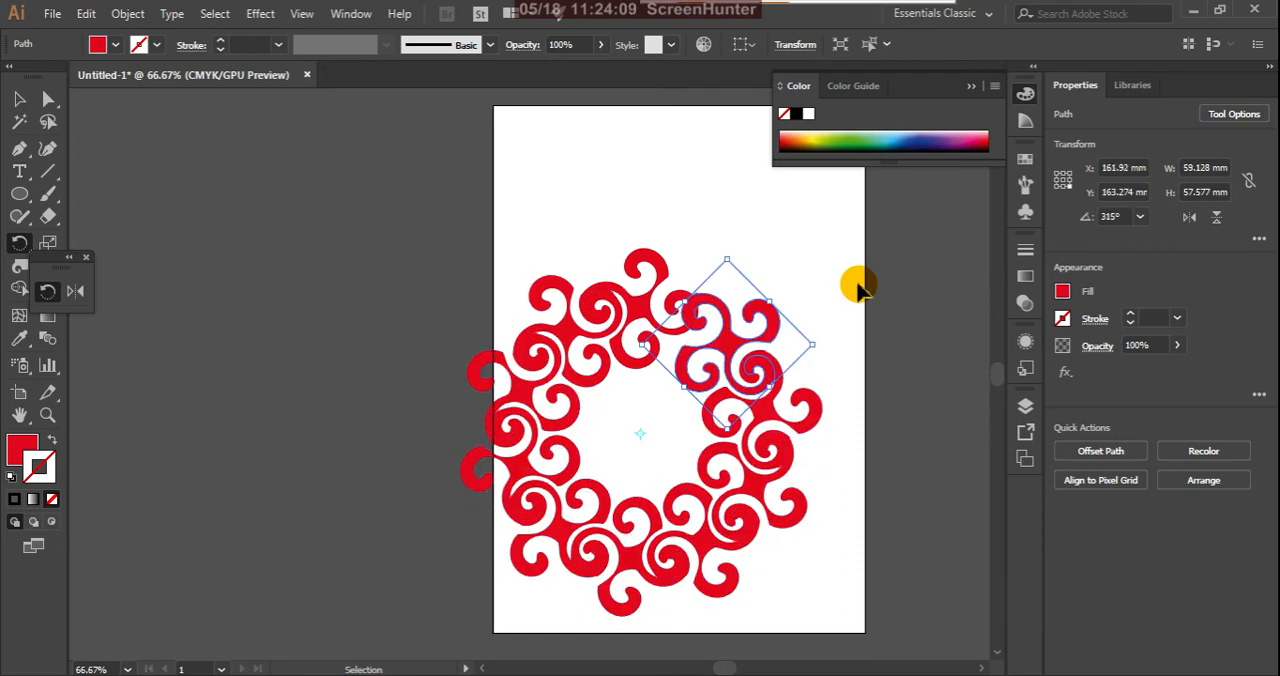
Step: Undo all the 35° rotated copies back to the single twirled shape
{"action": "key", "text": "r"}
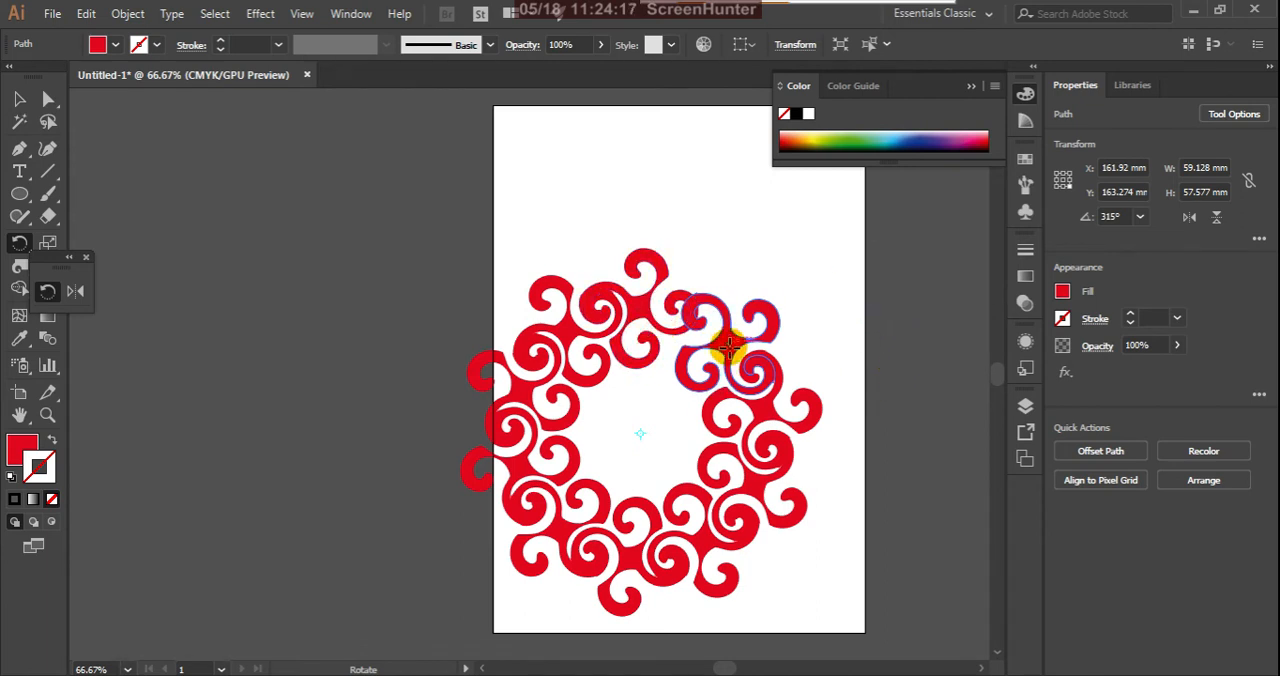
{"action": "left_click_drag", "start_coordinate": [729, 346], "coordinate": [776, 366]}
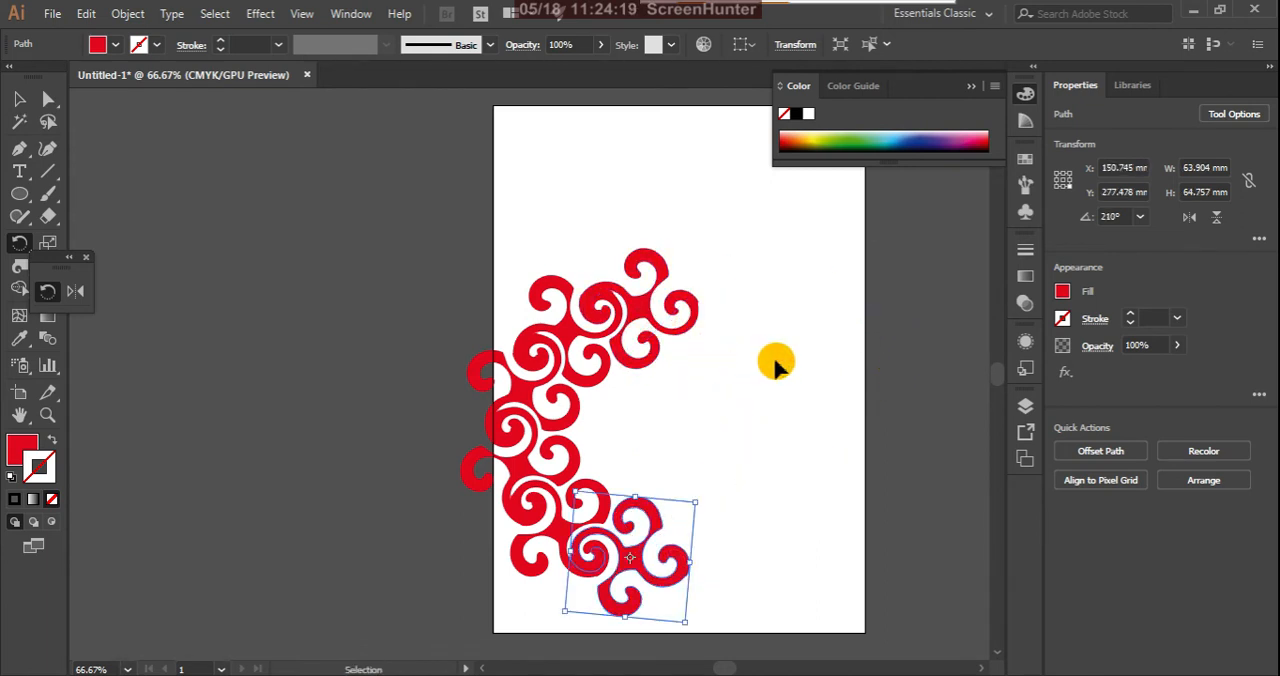
{"action": "key", "text": "ctrl+z"}
{"action": "key", "text": "ctrl+z"}
{"action": "key", "text": "ctrl+z"}
{"action": "key", "text": "ctrl+z"}
{"action": "key", "text": "ctrl+z"}
{"action": "key", "text": "ctrl+z"}
{"action": "key", "text": "ctrl+z"}
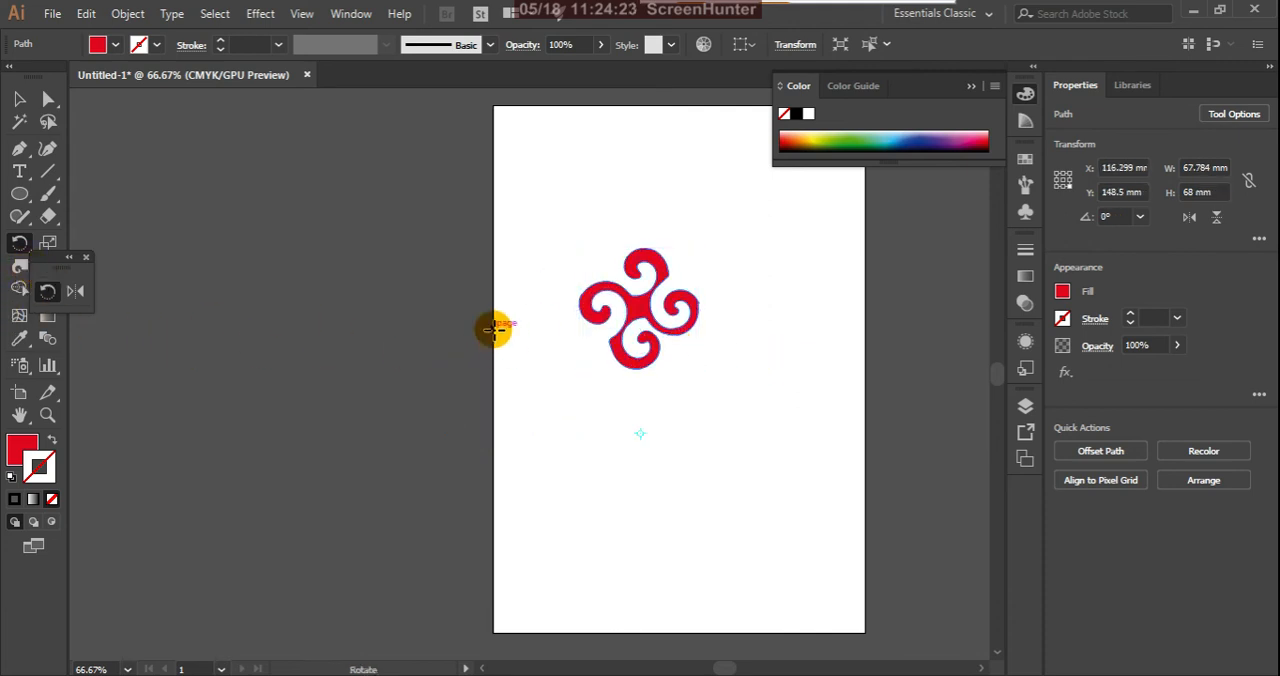
{"action": "left_click", "coordinate": [19, 100]}
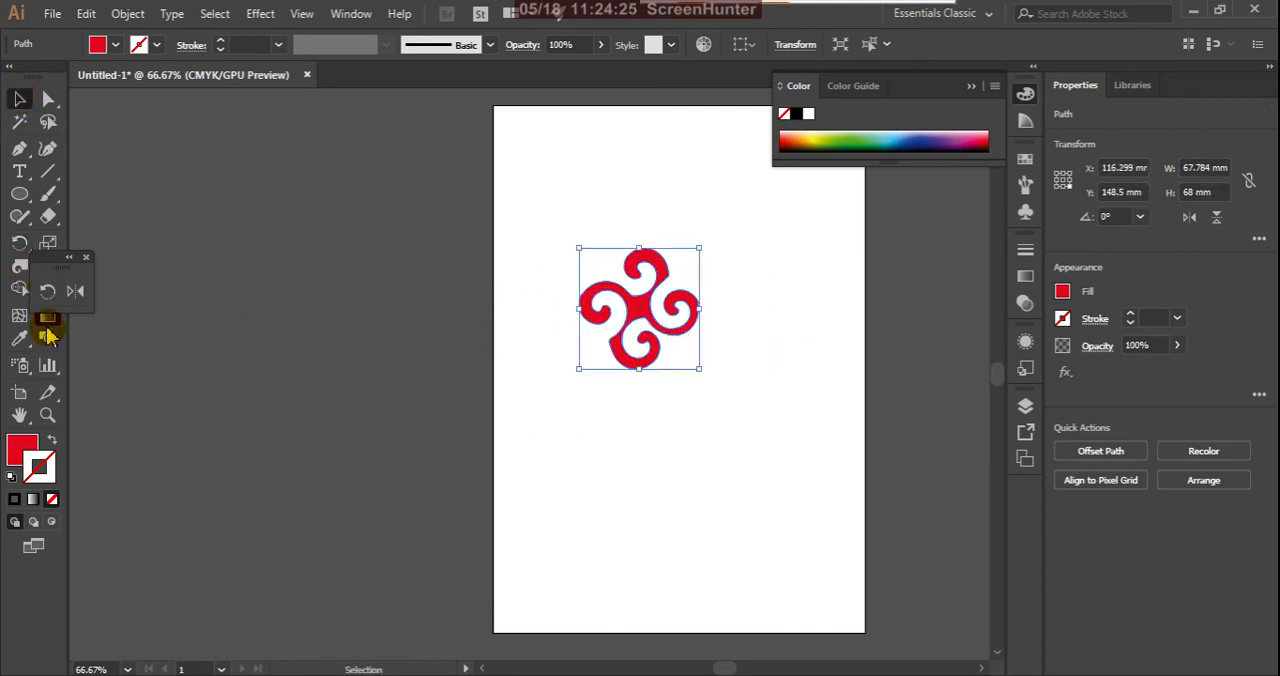
{"action": "left_click", "coordinate": [19, 242]}
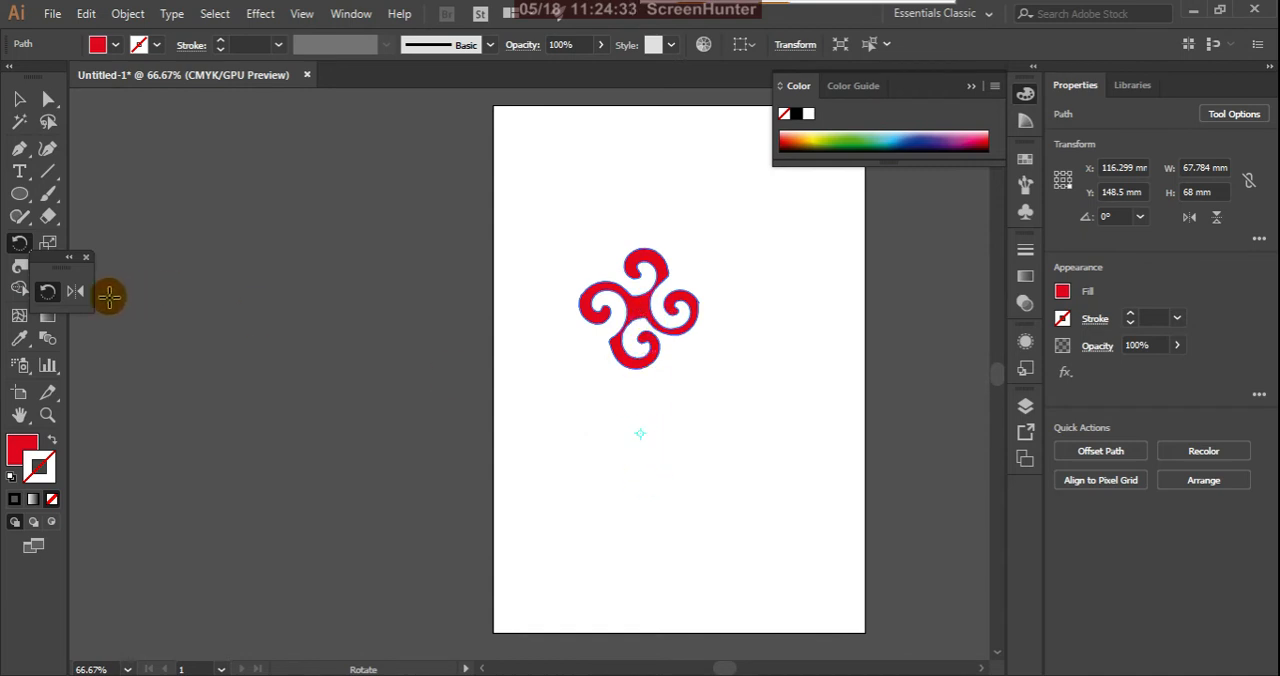
{"action": "double_click", "coordinate": [19, 243]}
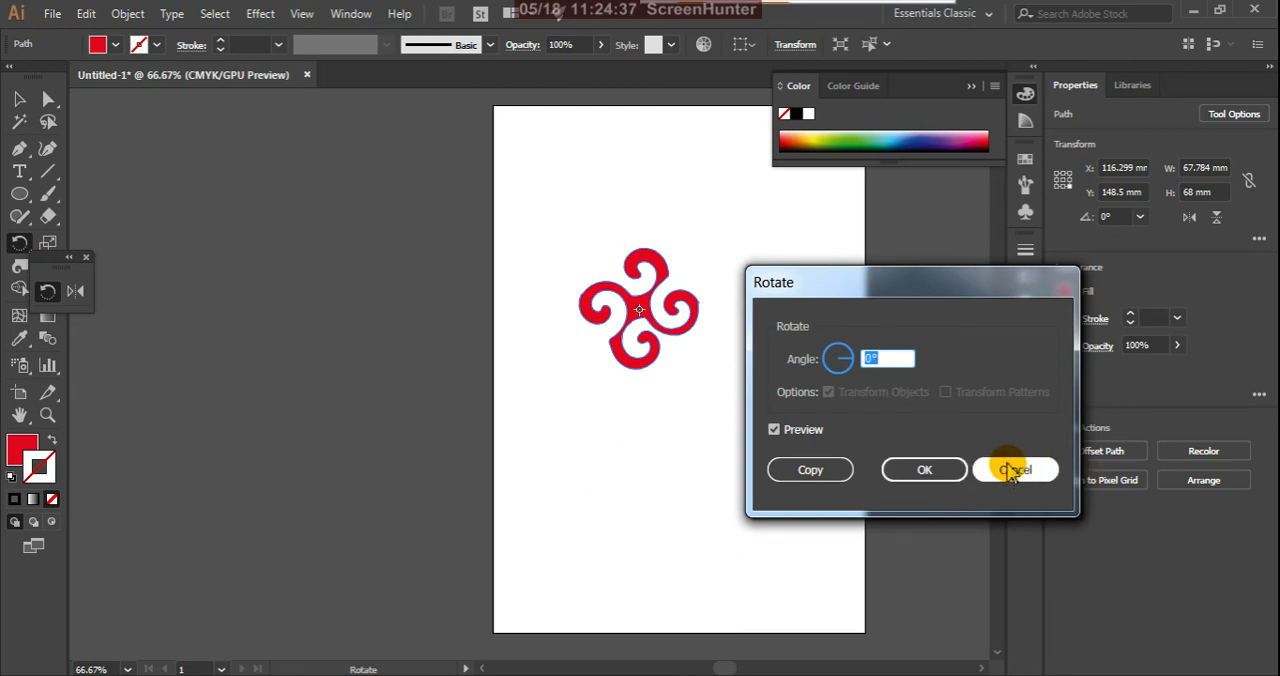
{"action": "left_click", "coordinate": [912, 469]}
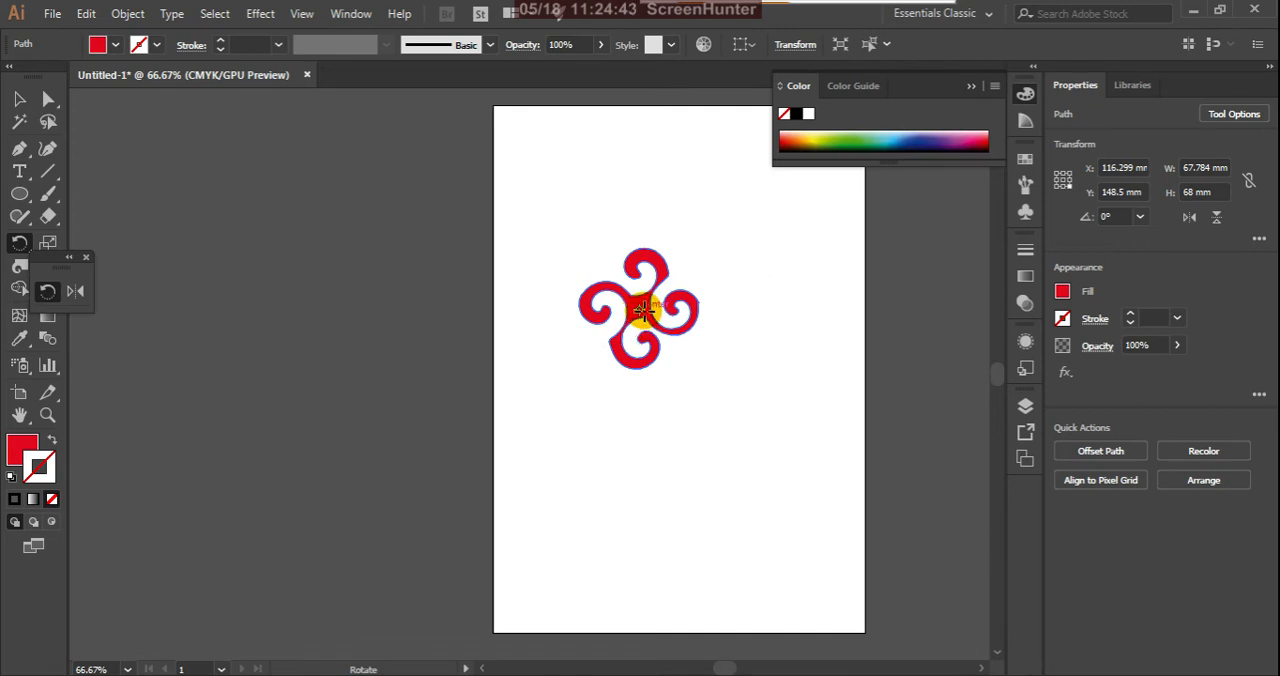
Step: Rotate a copy of the twirled shape by 40° about a point set farther below it
{"action": "left_click", "coordinate": [638, 463], "text": "alt"}
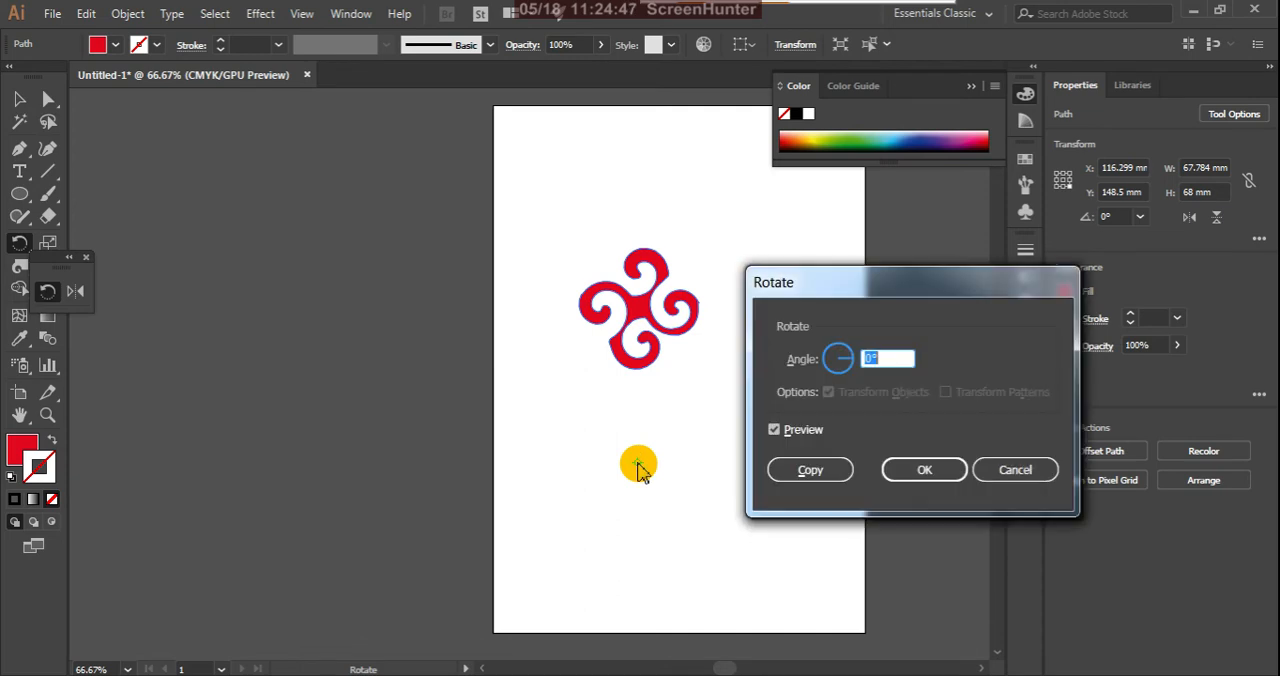
{"action": "double_click", "coordinate": [871, 360]}
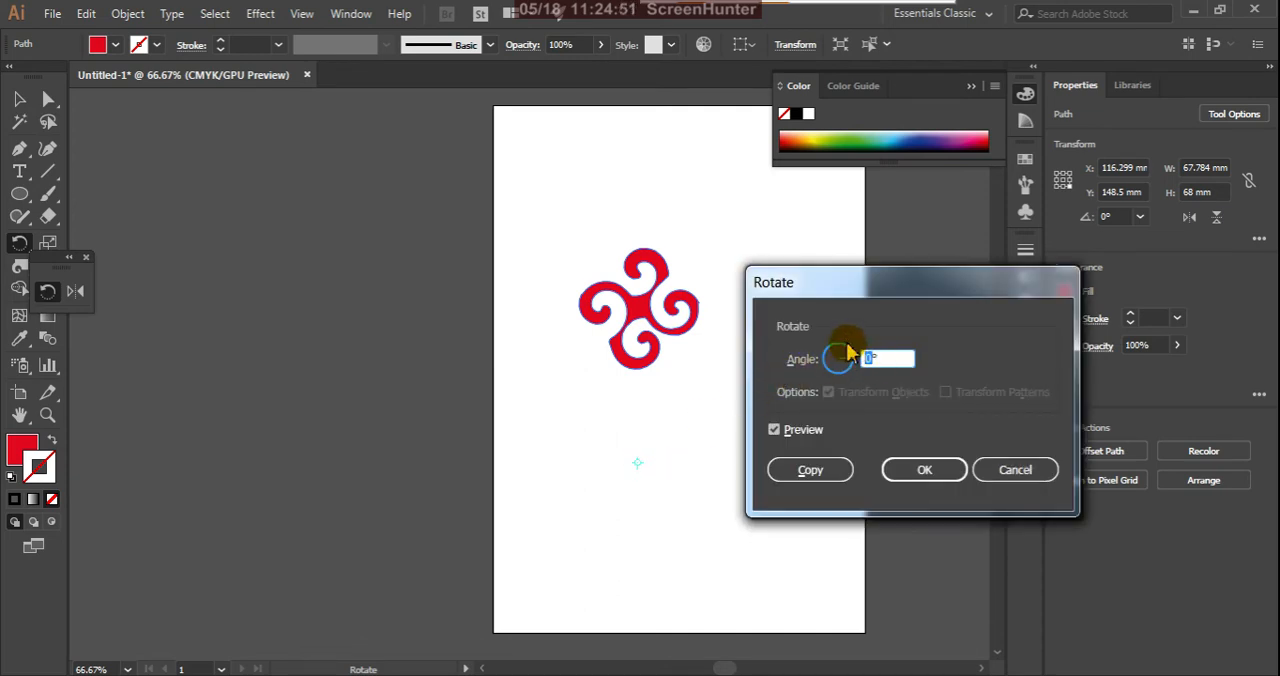
{"action": "type", "text": "40"}
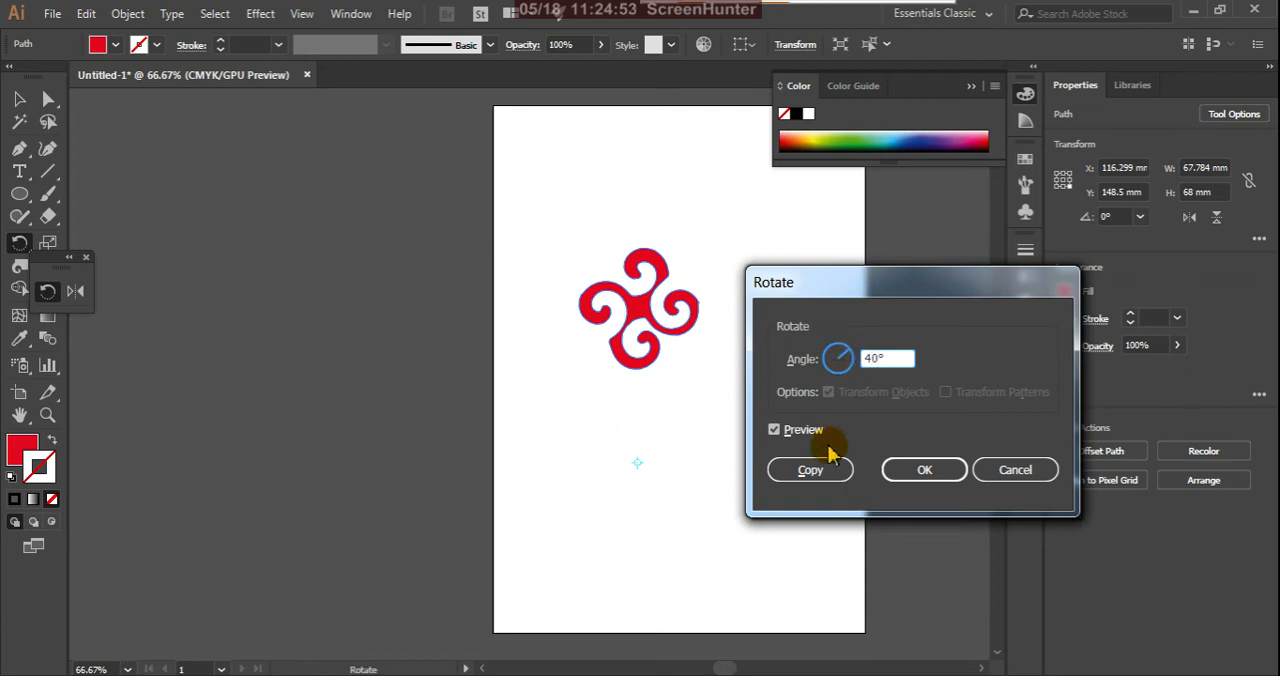
{"action": "left_click", "coordinate": [810, 469]}
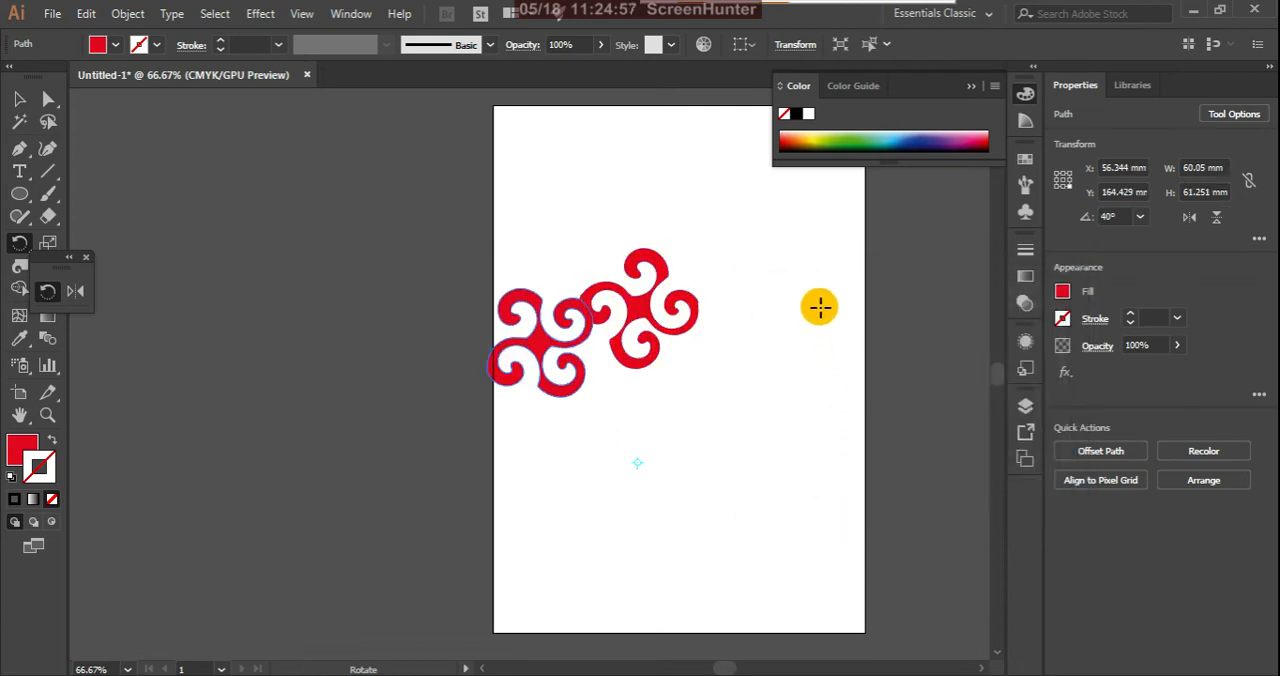
Step: Repeat the 40° rotated copy until nine twirled shapes form a closed ring, and deselect
{"action": "key", "text": "ctrl+d"}
{"action": "key", "text": "ctrl+d"}
{"action": "key", "text": "ctrl+d"}
{"action": "key", "text": "ctrl+d"}
{"action": "key", "text": "ctrl+d"}
{"action": "key", "text": "ctrl+d"}
{"action": "key", "text": "ctrl+d"}
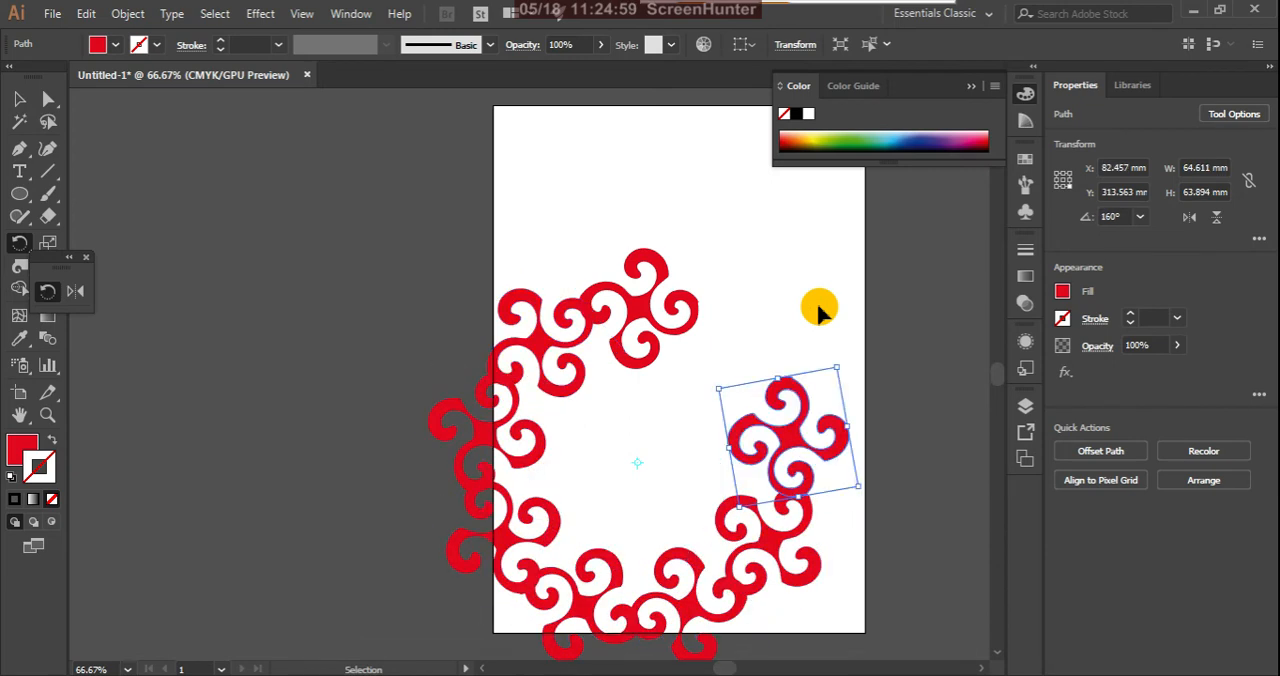
{"action": "key", "text": "ctrl+d"}
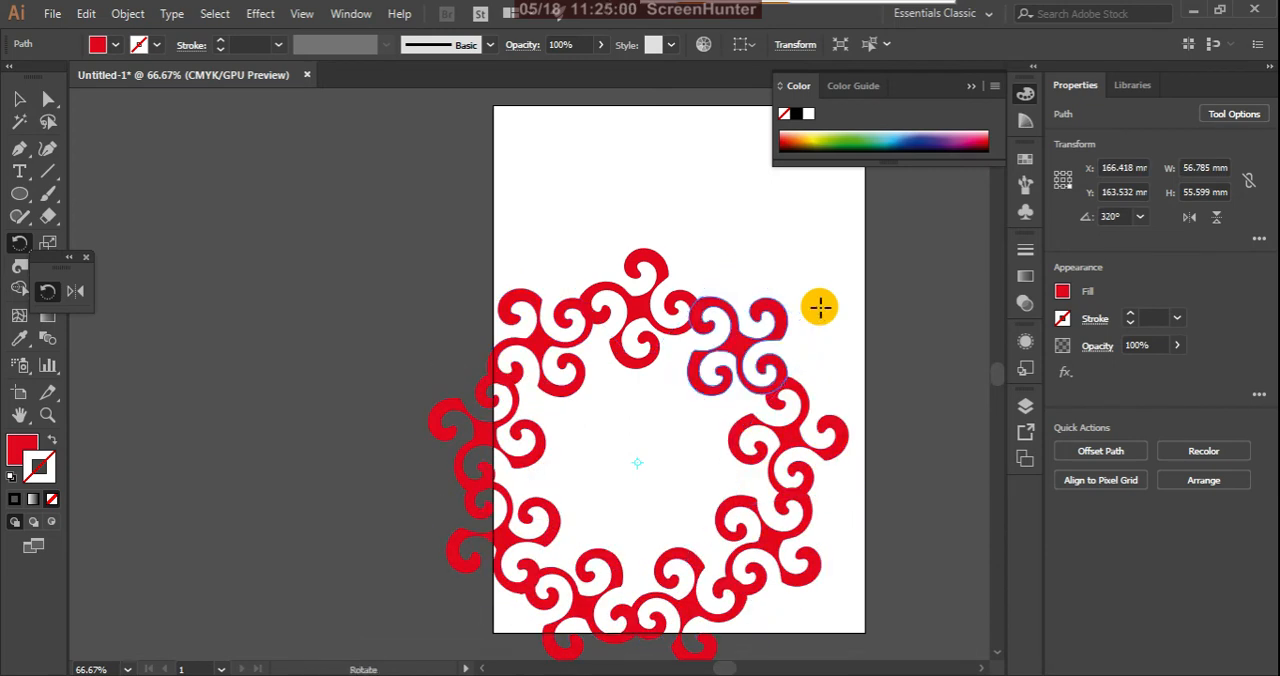
{"action": "left_click", "coordinate": [19, 98]}
{"action": "left_click", "coordinate": [478, 266]}
Step: Select all the twirled shapes of the ring and group them
{"action": "scroll", "coordinate": [700, 171], "scroll_direction": "down", "scroll_amount": 2}
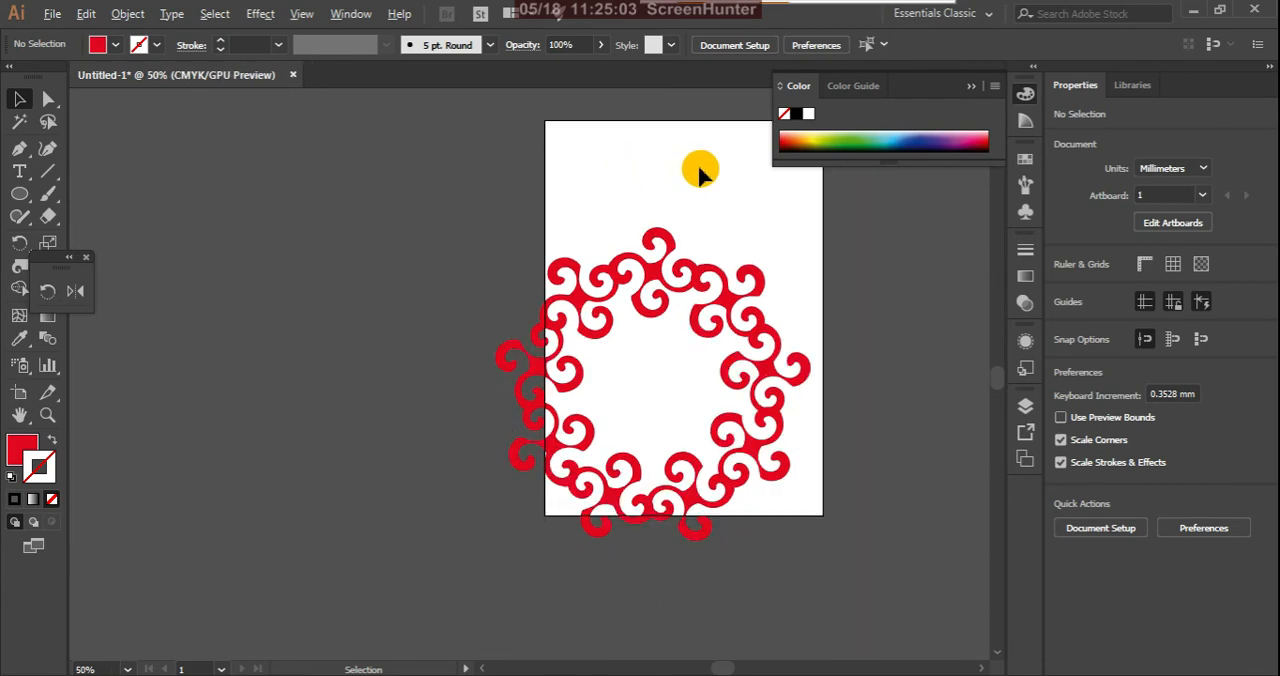
{"action": "scroll", "coordinate": [700, 191], "scroll_direction": "up", "scroll_amount": 1}
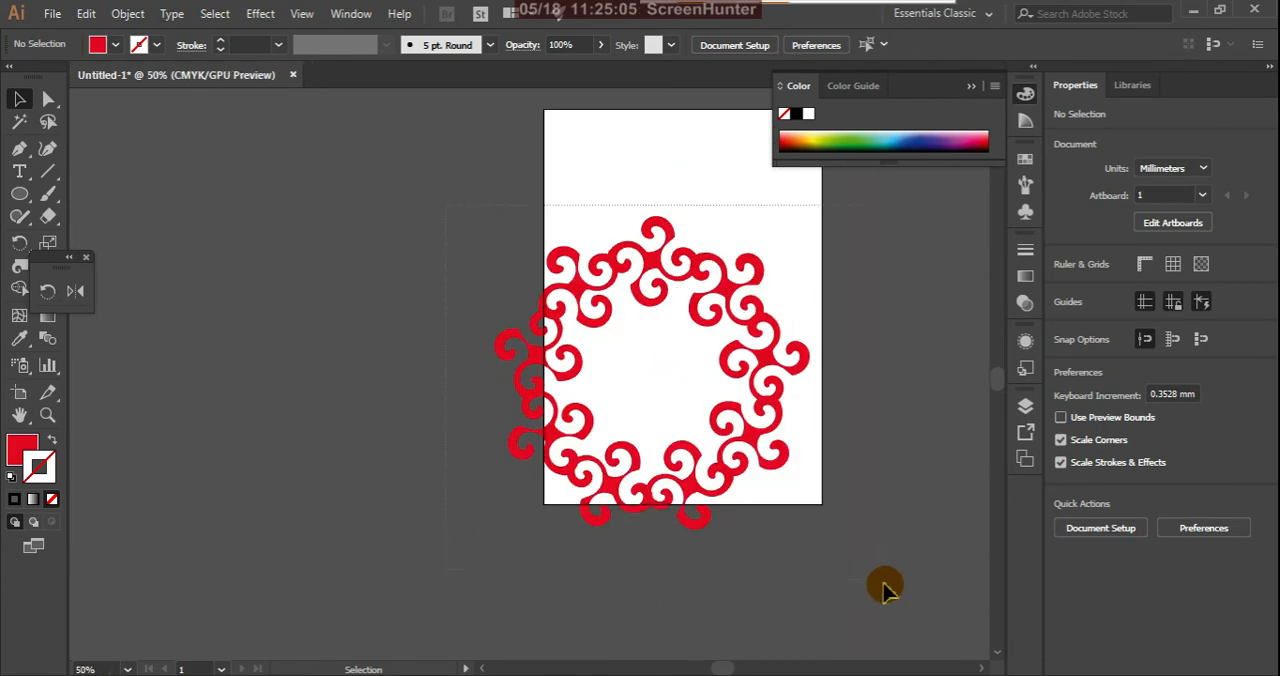
{"action": "left_click", "coordinate": [766, 472]}
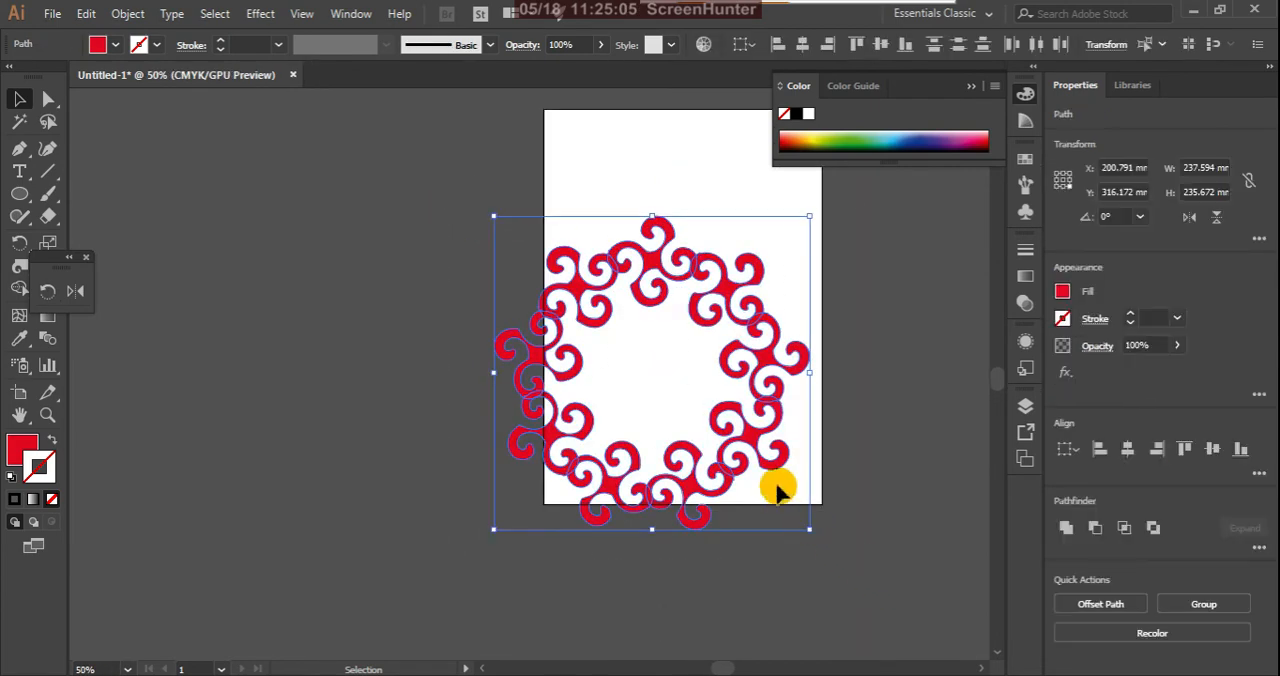
{"action": "right_click", "coordinate": [724, 278]}
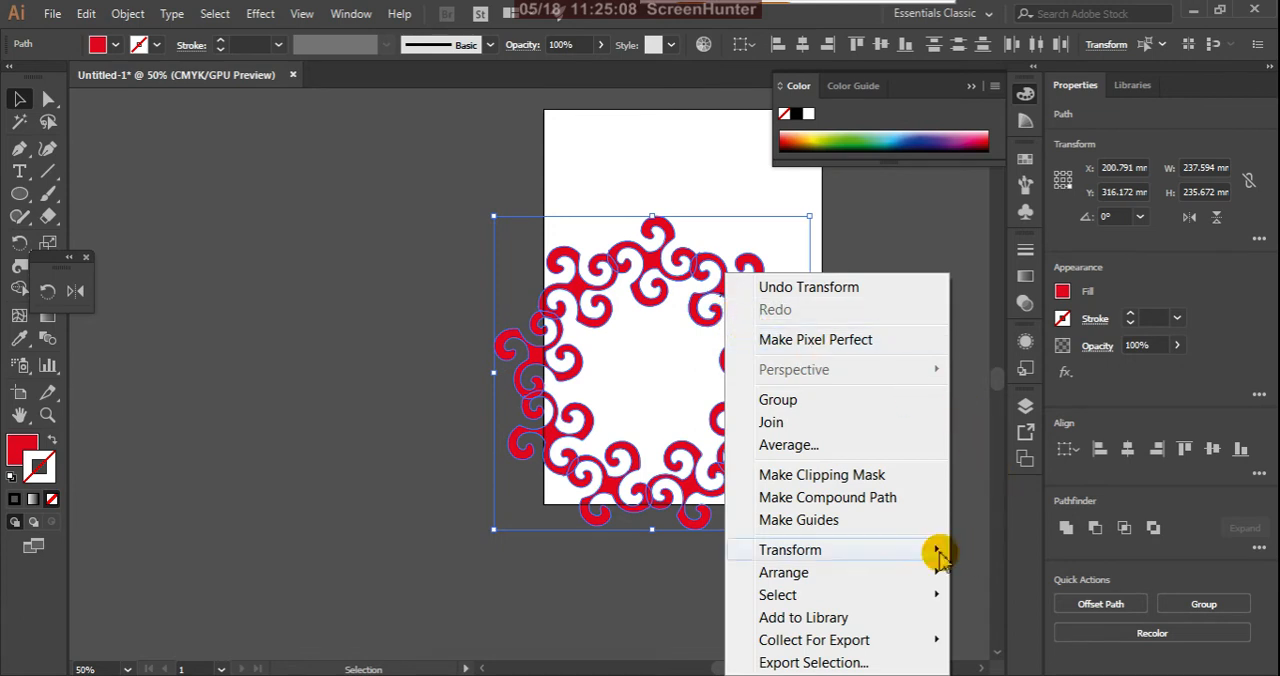
{"action": "left_click", "coordinate": [826, 402]}
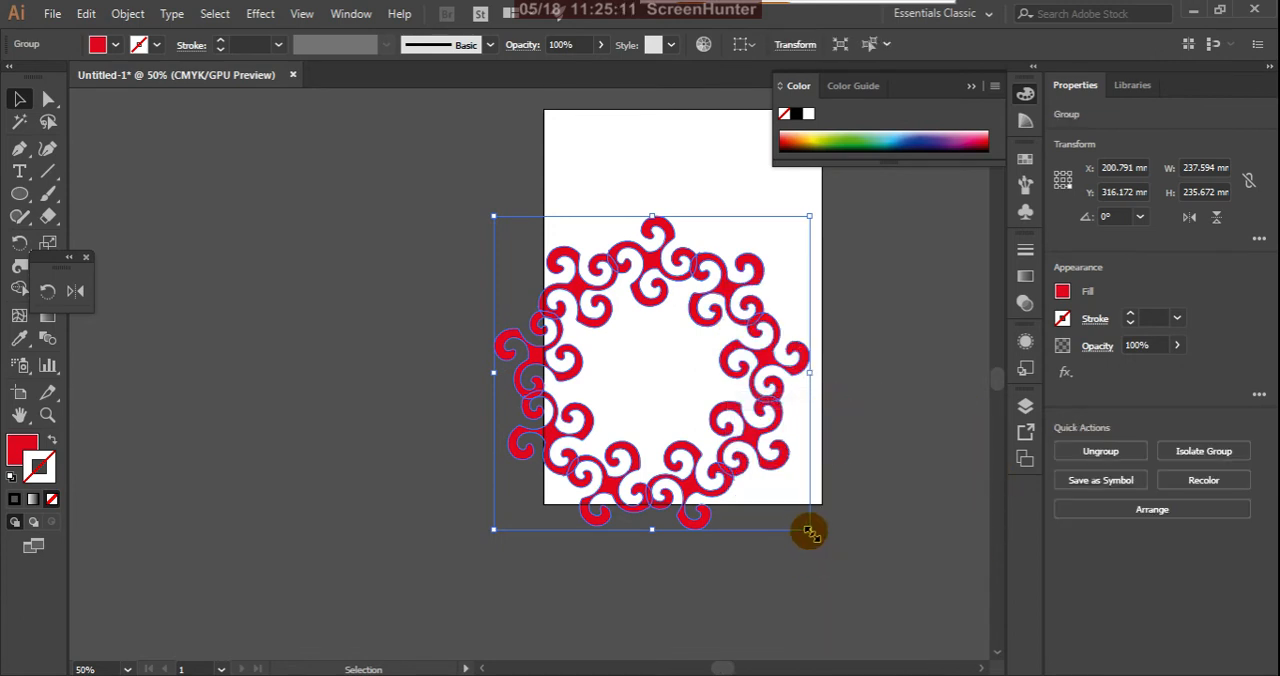
Step: Scale the grouped ring down to about 157 mm wide and move it to the upper part of the artboard
{"action": "left_click_drag", "start_coordinate": [810, 532], "coordinate": [757, 477]}
{"action": "left_click_drag", "start_coordinate": [708, 340], "coordinate": [716, 194]}
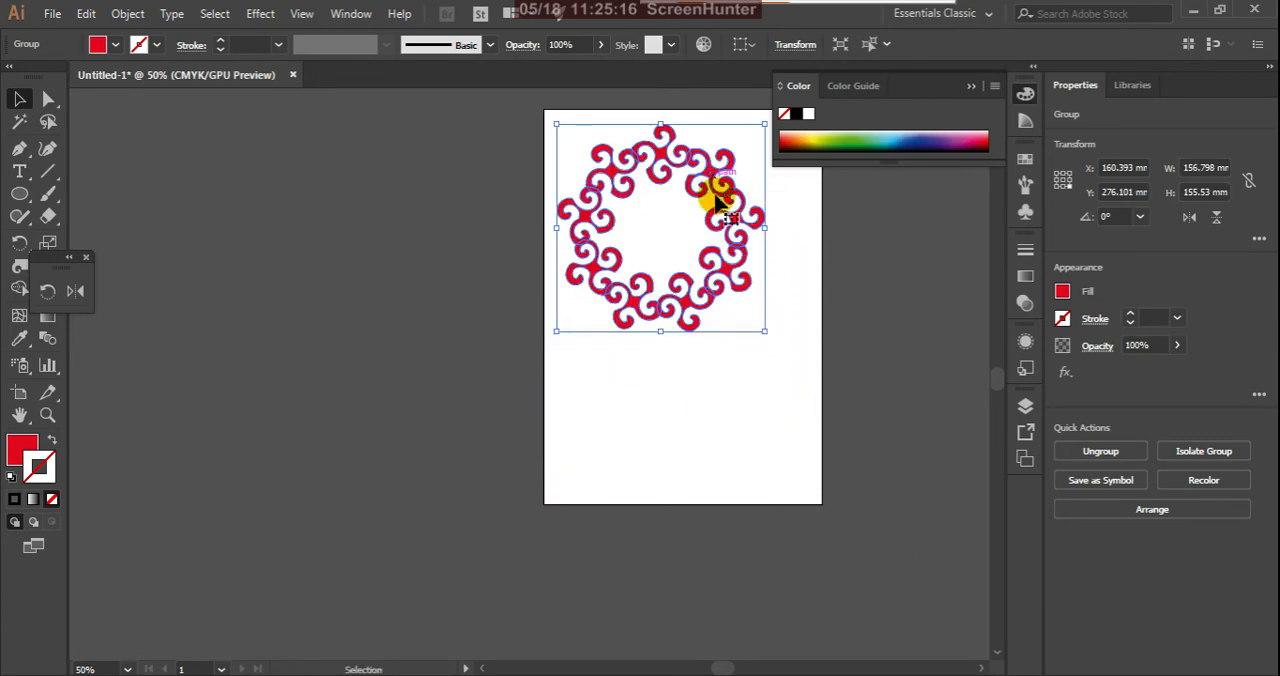
{"action": "left_click", "coordinate": [794, 408]}
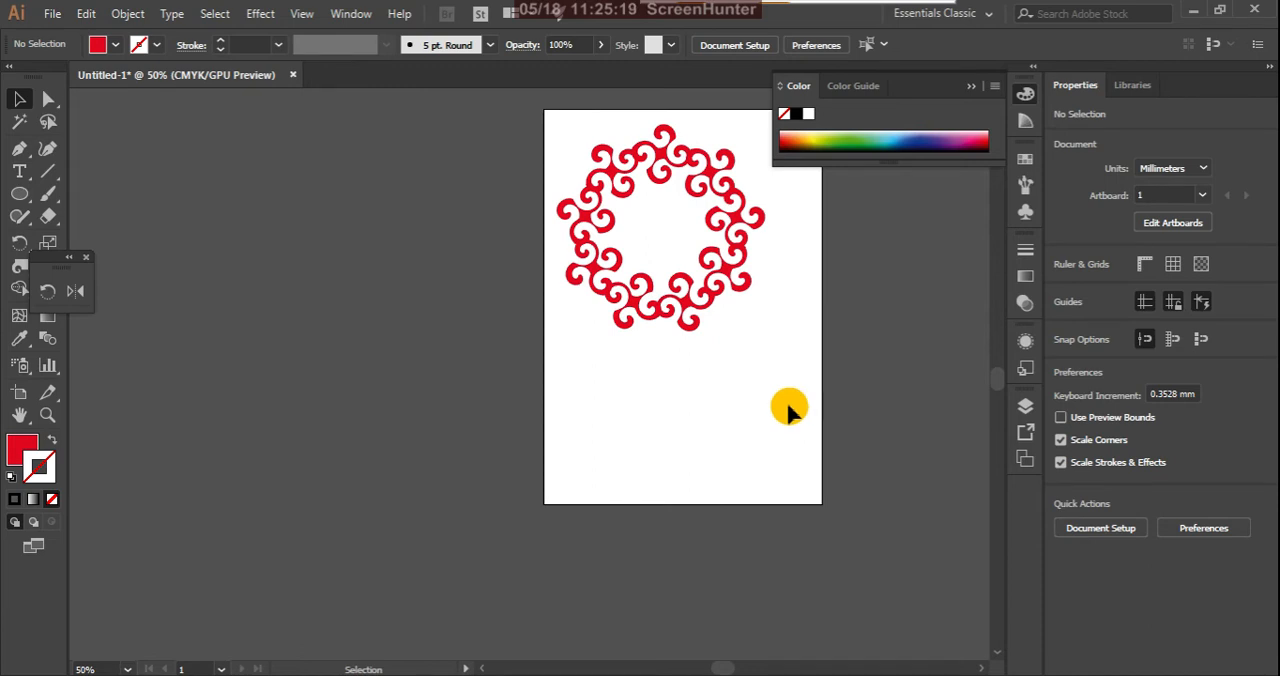
Step: Paste a copy of the ring in front and scale it about its centre to about 60 mm wide
{"action": "left_click", "coordinate": [731, 283]}
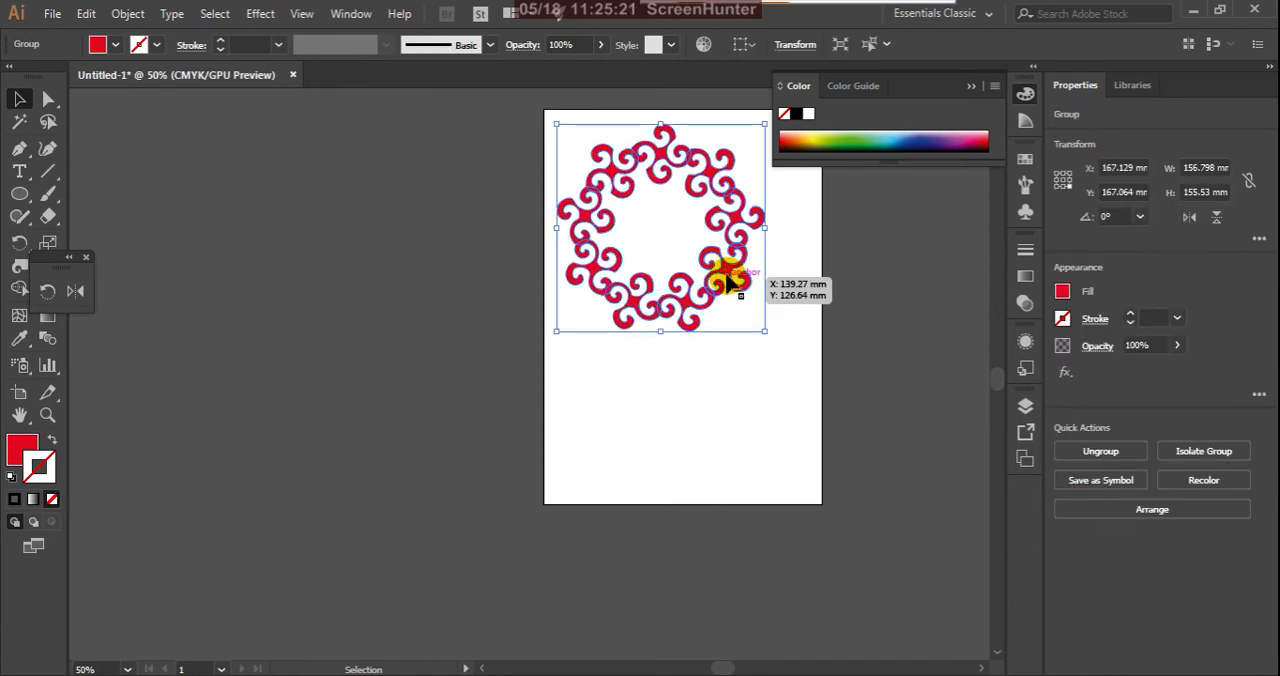
{"action": "key", "text": "a"}
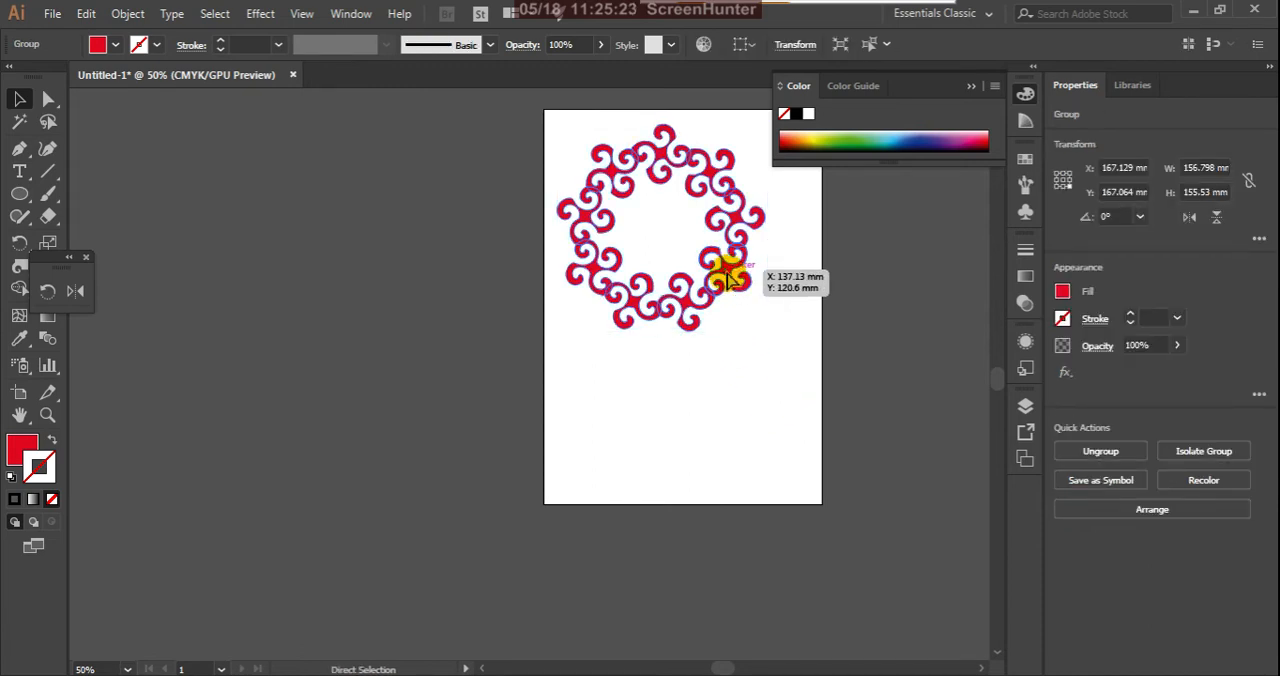
{"action": "key", "text": "ctrl+f"}
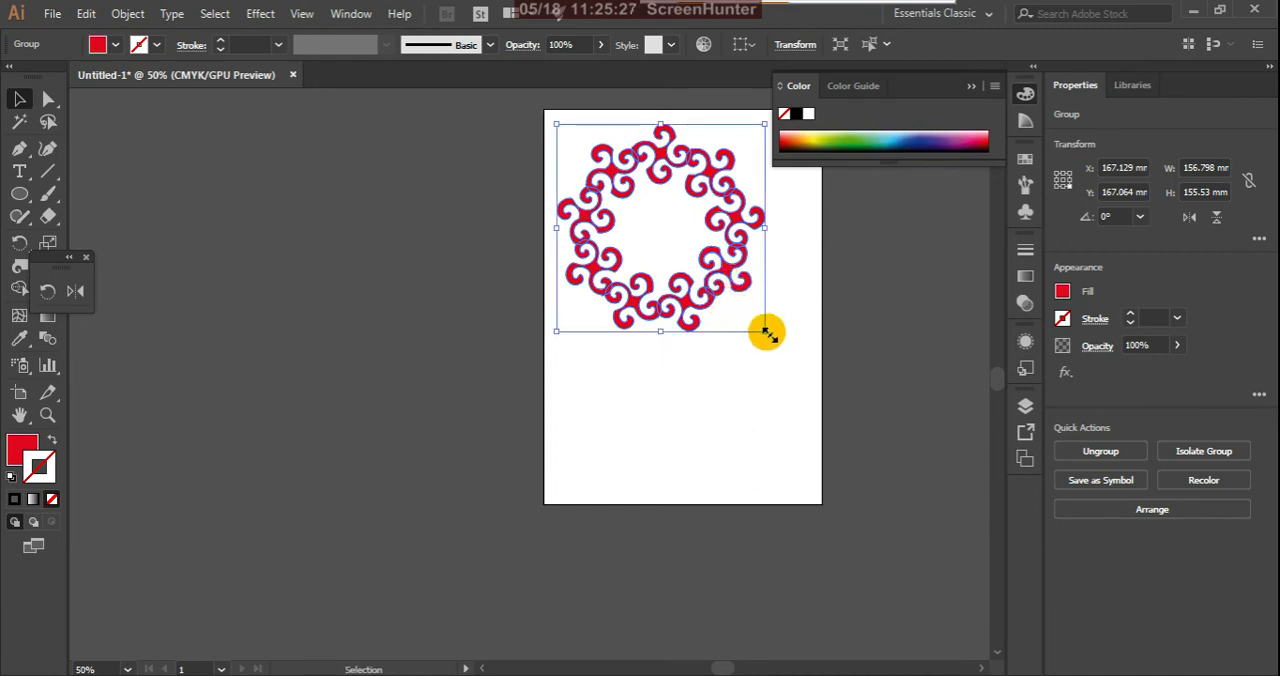
{"action": "left_click_drag", "start_coordinate": [766, 334], "coordinate": [708, 268]}
Step: Give the small inner ring a green fill and a red stroke, and deselect it
{"action": "left_click", "coordinate": [858, 143]}
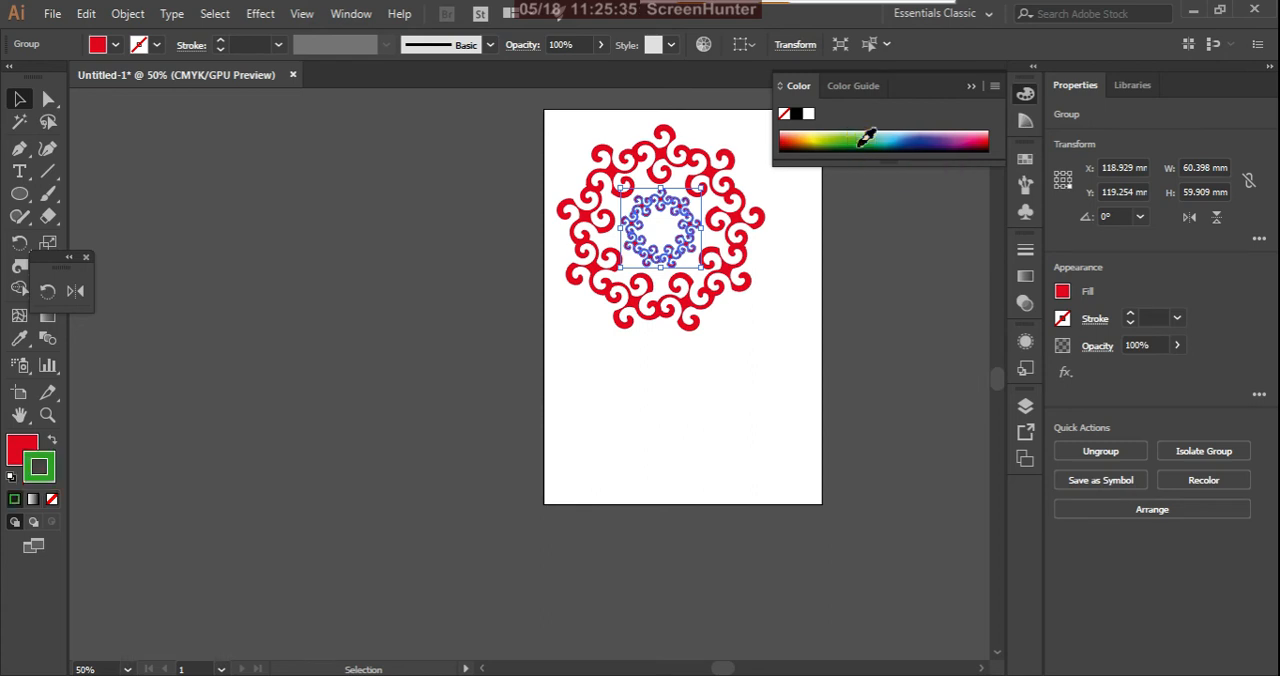
{"action": "left_click", "coordinate": [55, 444]}
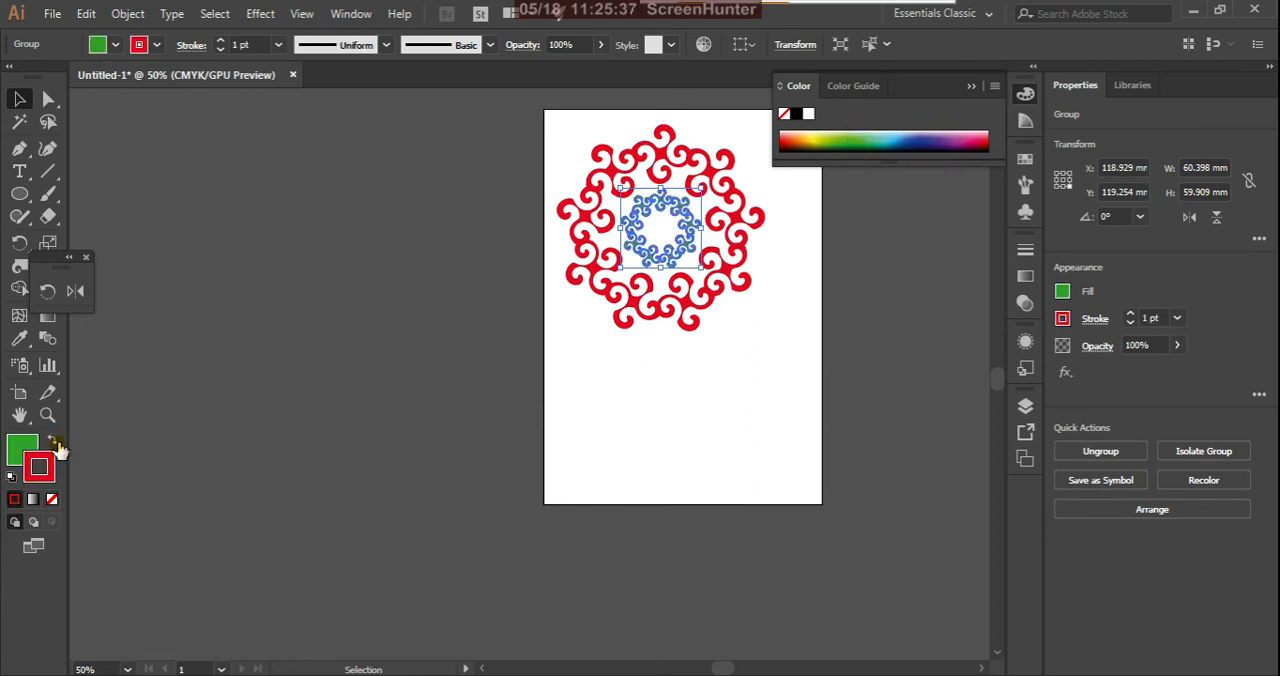
{"action": "left_click", "coordinate": [343, 362]}
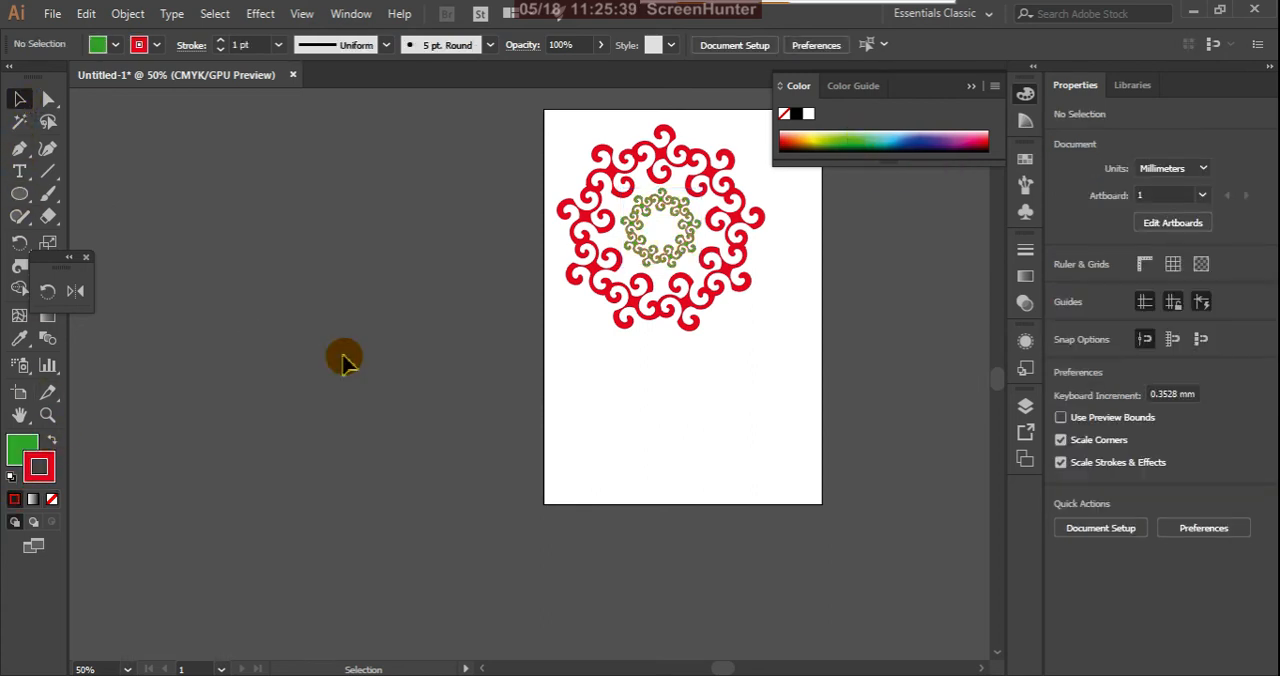
Step: Remove the stroke from the small green inner ring, leaving nothing selected
{"action": "left_click_drag", "start_coordinate": [517, 100], "coordinate": [783, 345]}
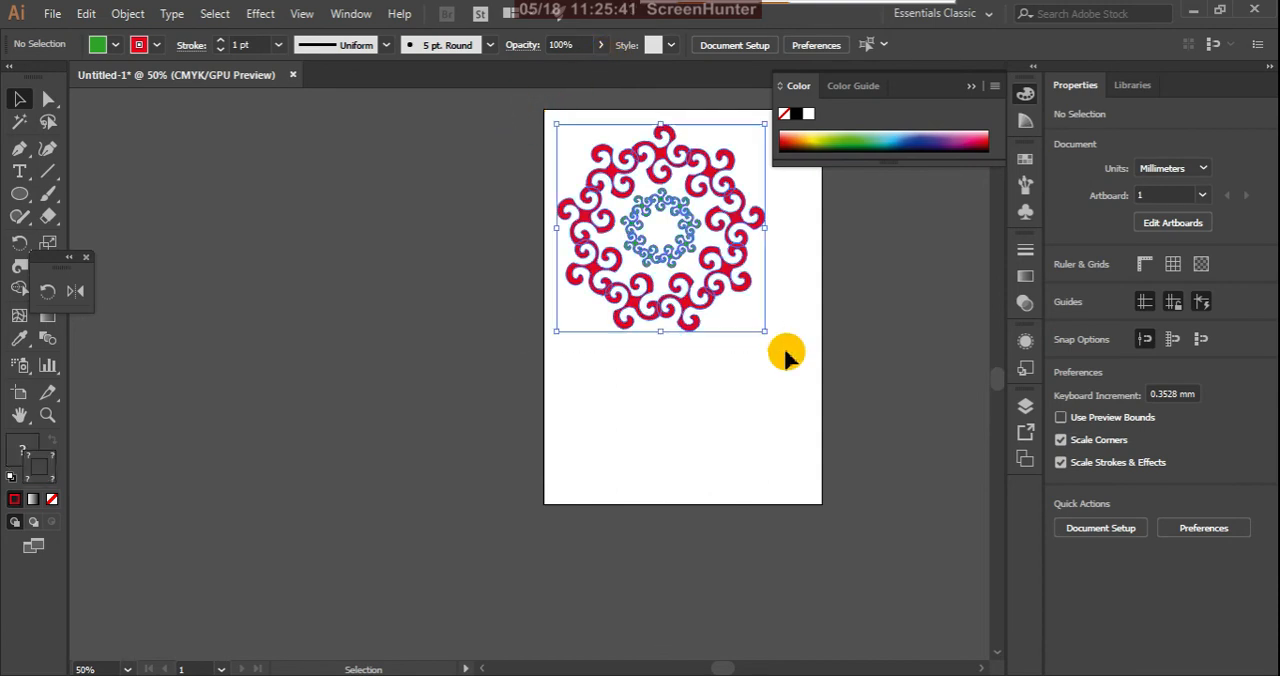
{"action": "left_click", "coordinate": [408, 360]}
{"action": "left_click", "coordinate": [657, 257]}
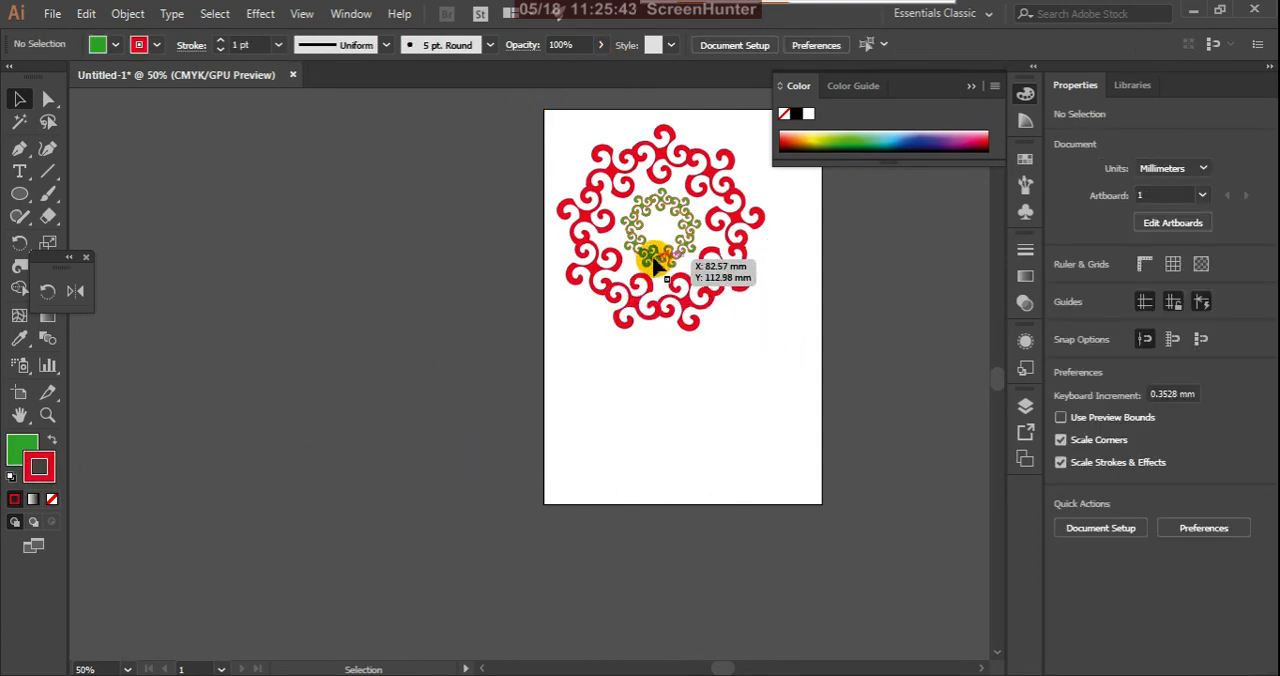
{"action": "left_click", "coordinate": [50, 468]}
{"action": "left_click", "coordinate": [52, 499]}
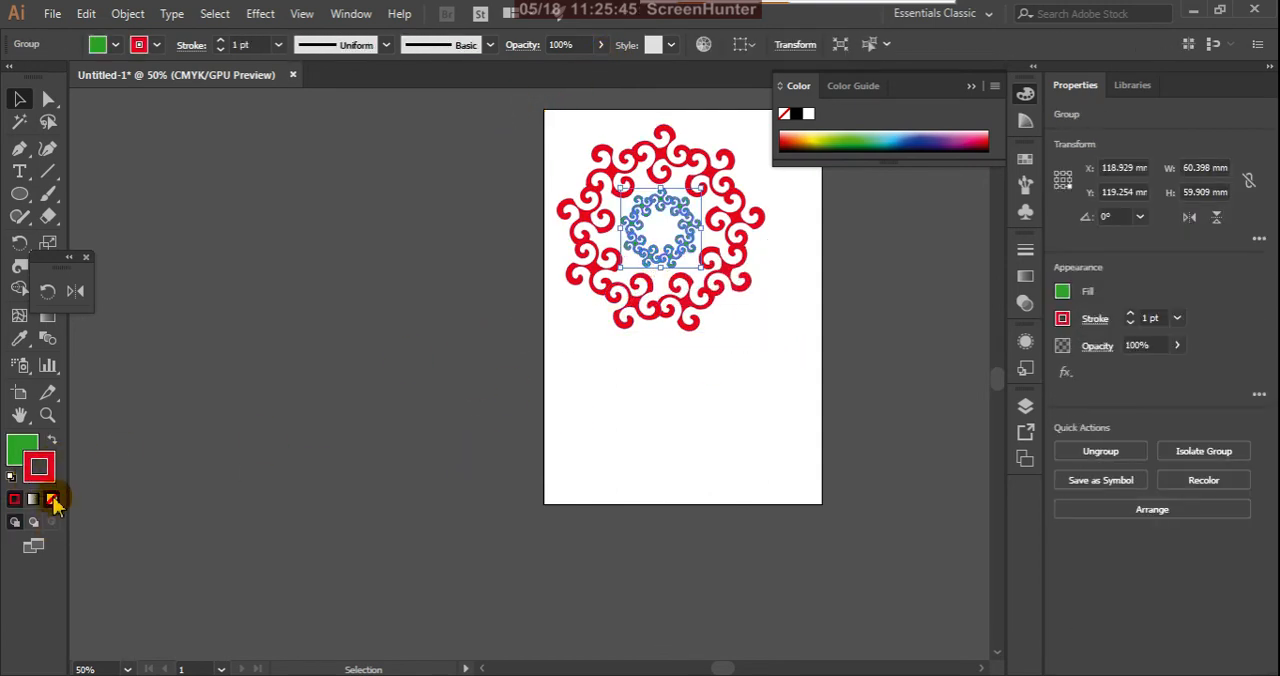
{"action": "left_click", "coordinate": [262, 466]}
{"action": "left_click_drag", "start_coordinate": [614, 298], "coordinate": [623, 306]}
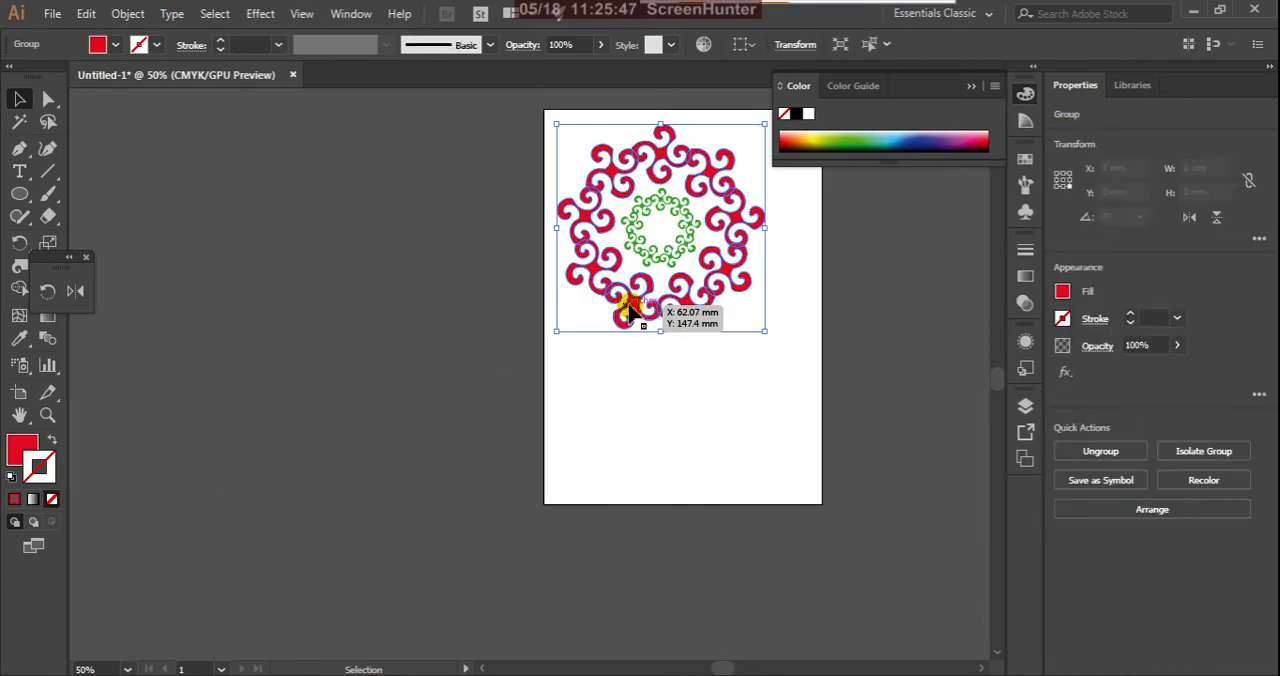
{"action": "left_click", "coordinate": [431, 414]}
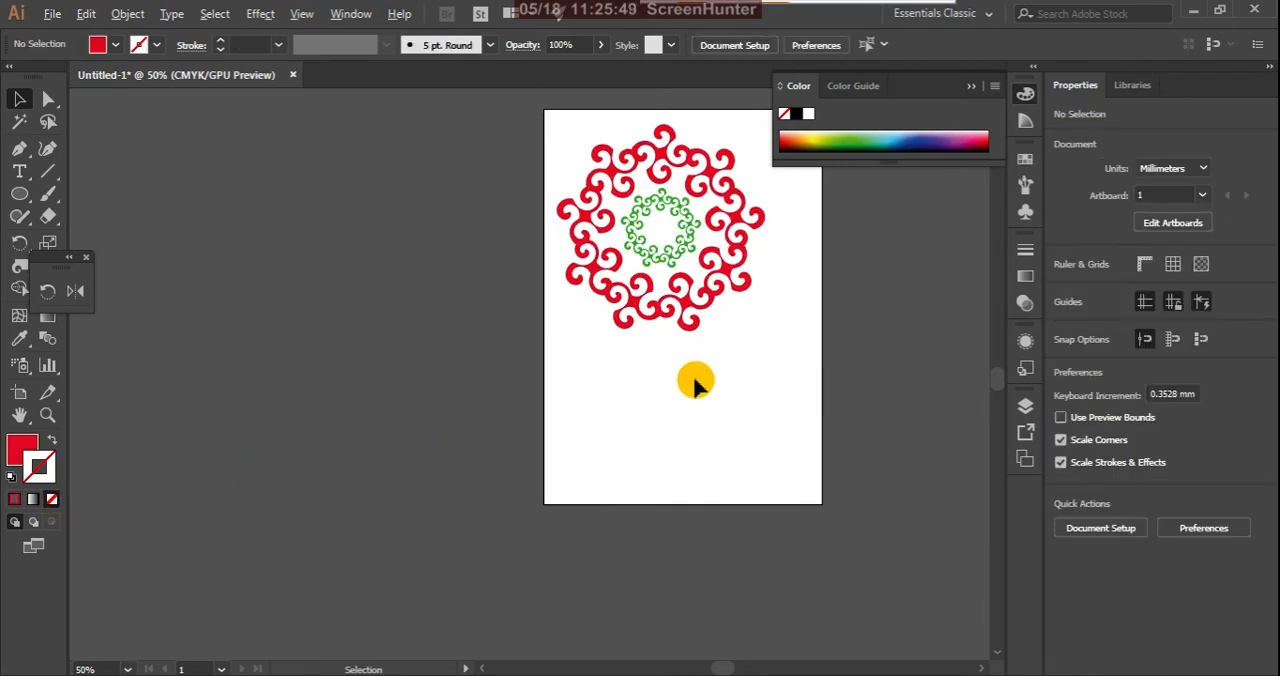
Step: Group the red outer ring with the green inner ring and move the group off the artboard onto the canvas beside it
{"action": "scroll", "coordinate": [688, 428], "scroll_direction": "down", "scroll_amount": 2}
{"action": "scroll", "coordinate": [688, 306], "scroll_direction": "up", "scroll_amount": 3}
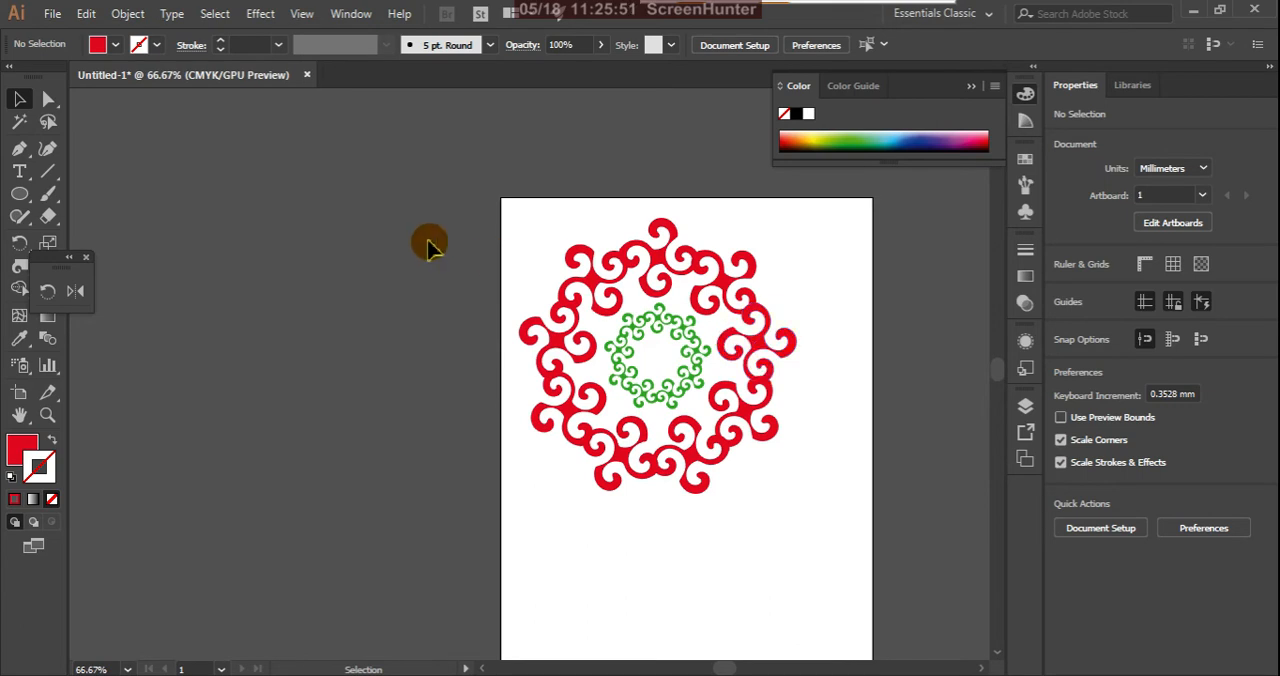
{"action": "left_click_drag", "start_coordinate": [457, 191], "coordinate": [886, 543]}
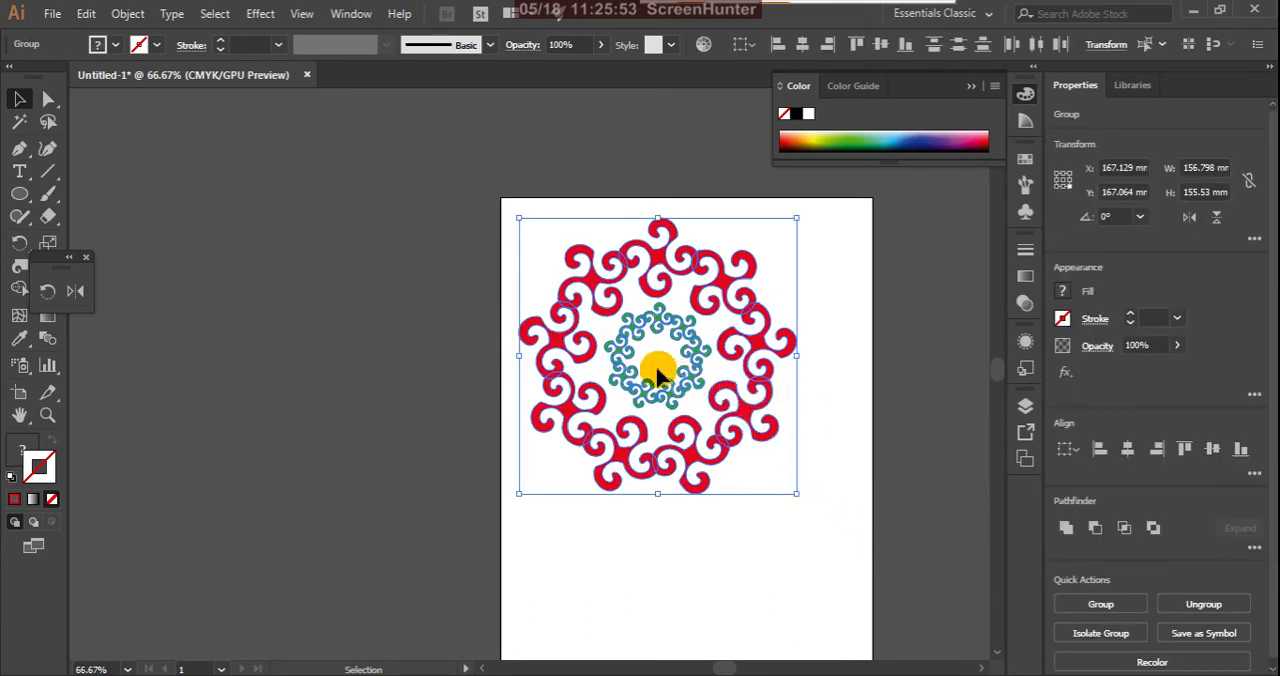
{"action": "right_click", "coordinate": [624, 336]}
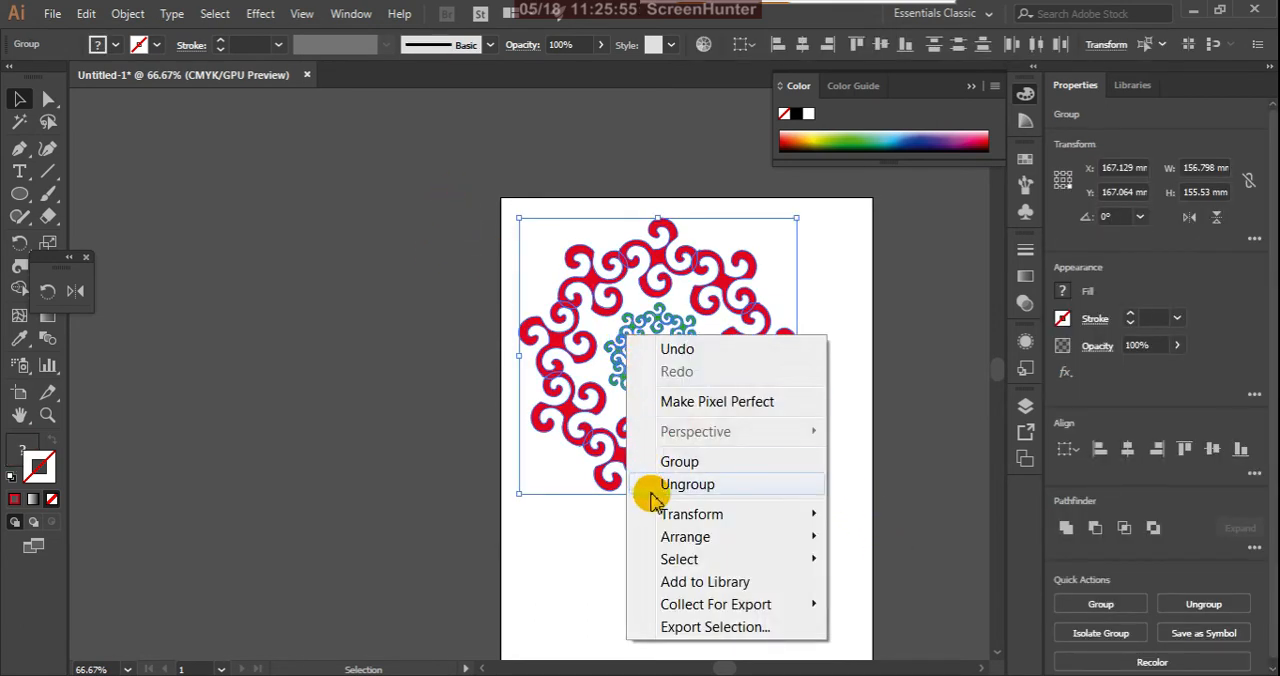
{"action": "left_click", "coordinate": [671, 461]}
{"action": "left_click_drag", "start_coordinate": [614, 337], "coordinate": [281, 233]}
{"action": "left_click", "coordinate": [337, 528]}
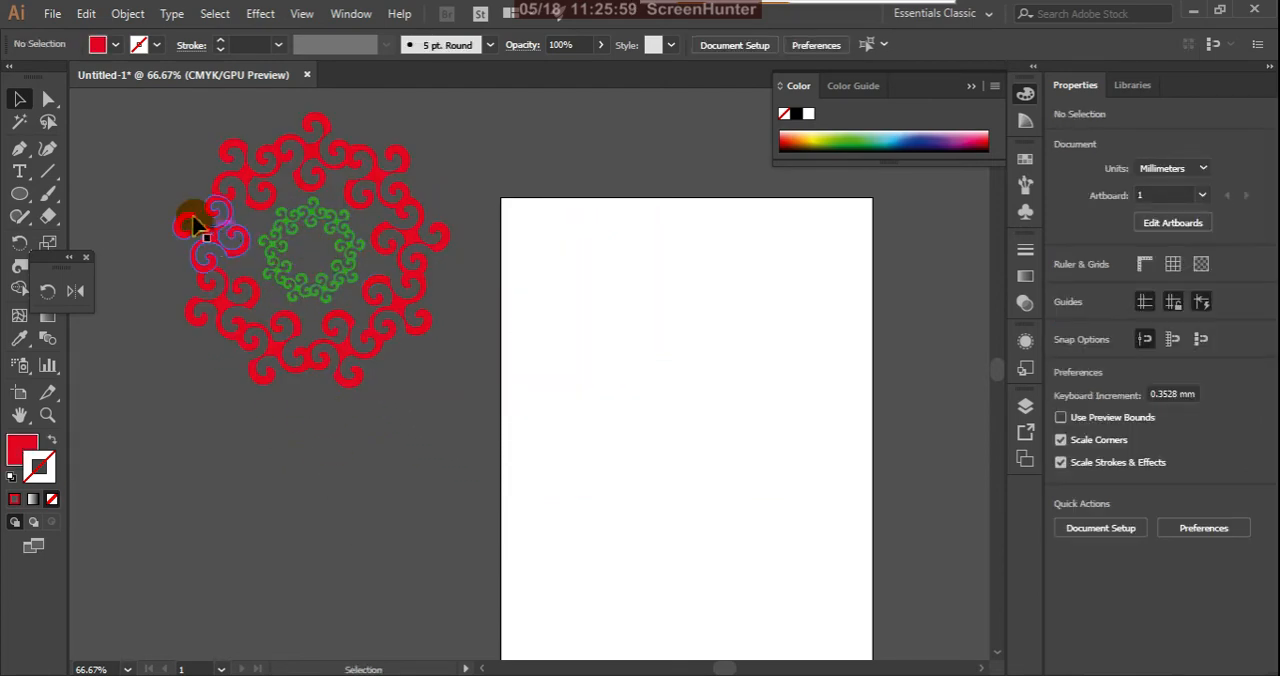
Step: Review the Twirl tool's options, accept them as they are, and close the floating Rotate and Reflect tool set
{"action": "double_click", "coordinate": [22, 268]}
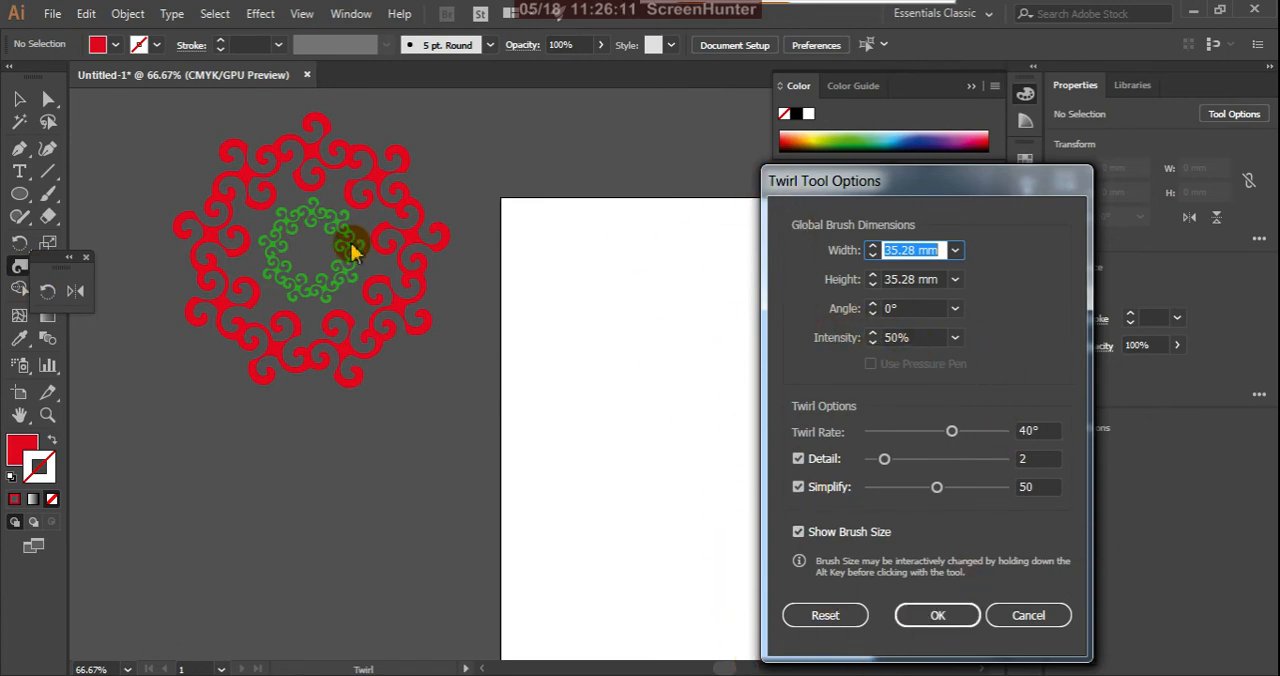
{"action": "left_click", "coordinate": [930, 620]}
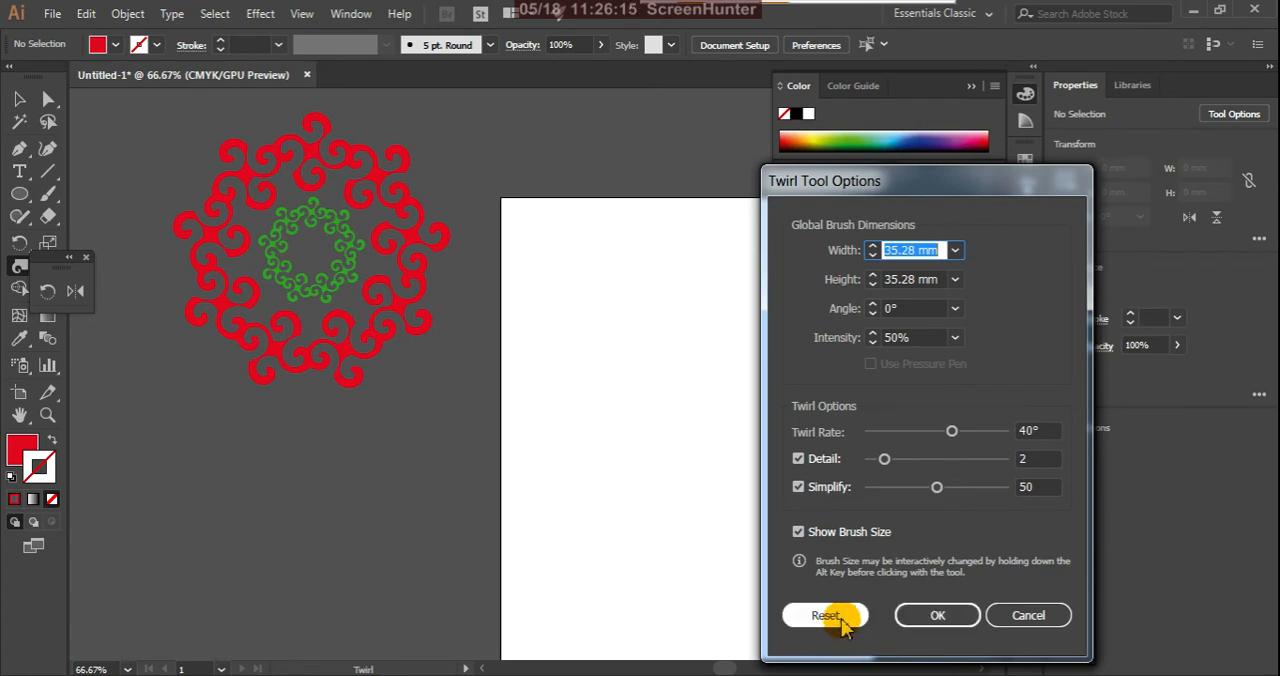
{"action": "left_click", "coordinate": [962, 613]}
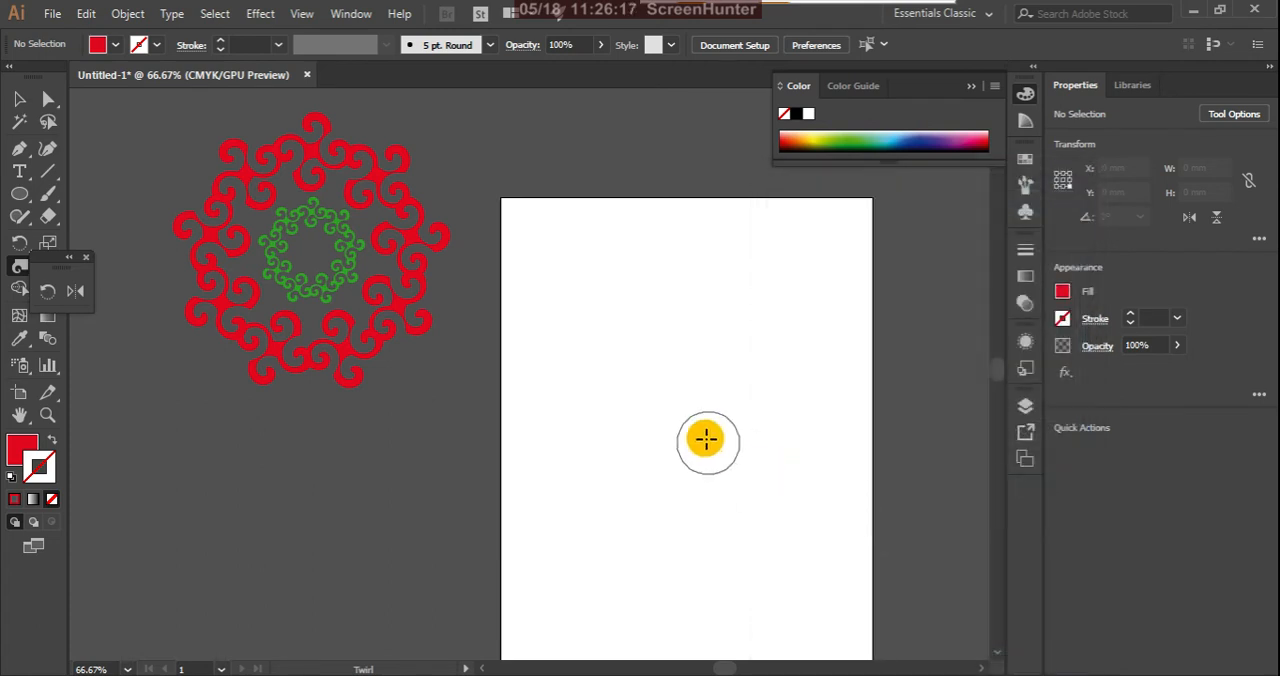
{"action": "left_click", "coordinate": [19, 98]}
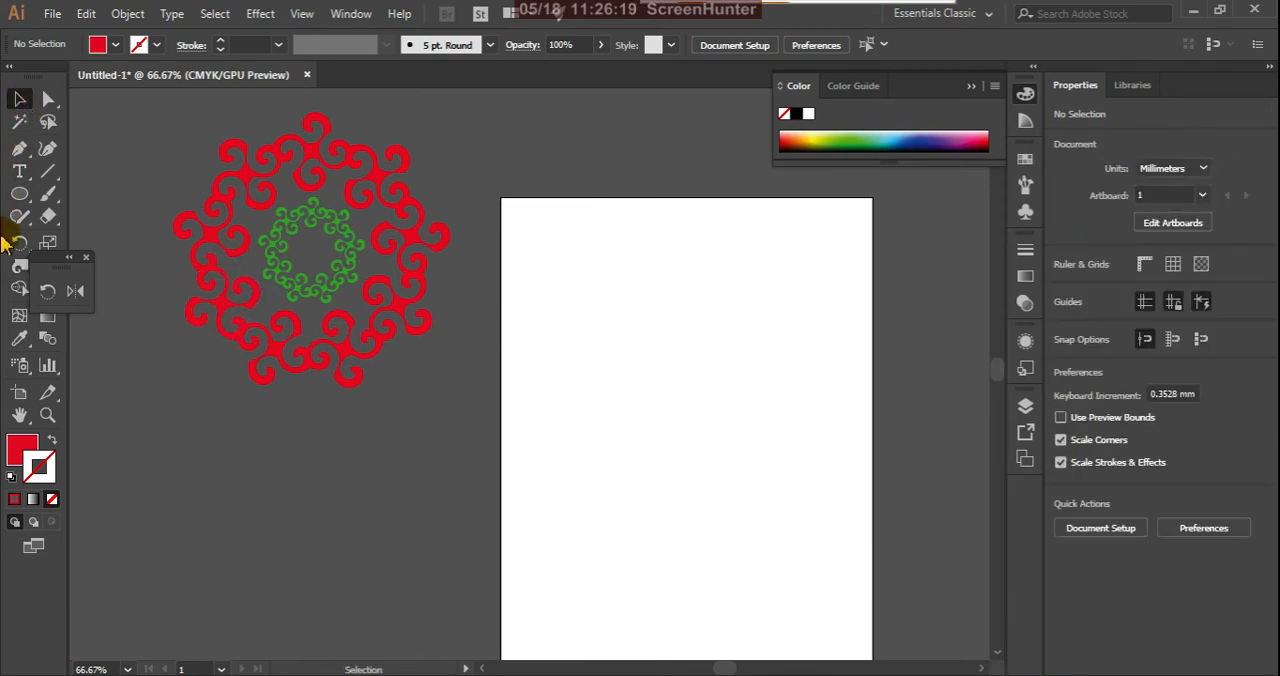
{"action": "left_click", "coordinate": [85, 258]}
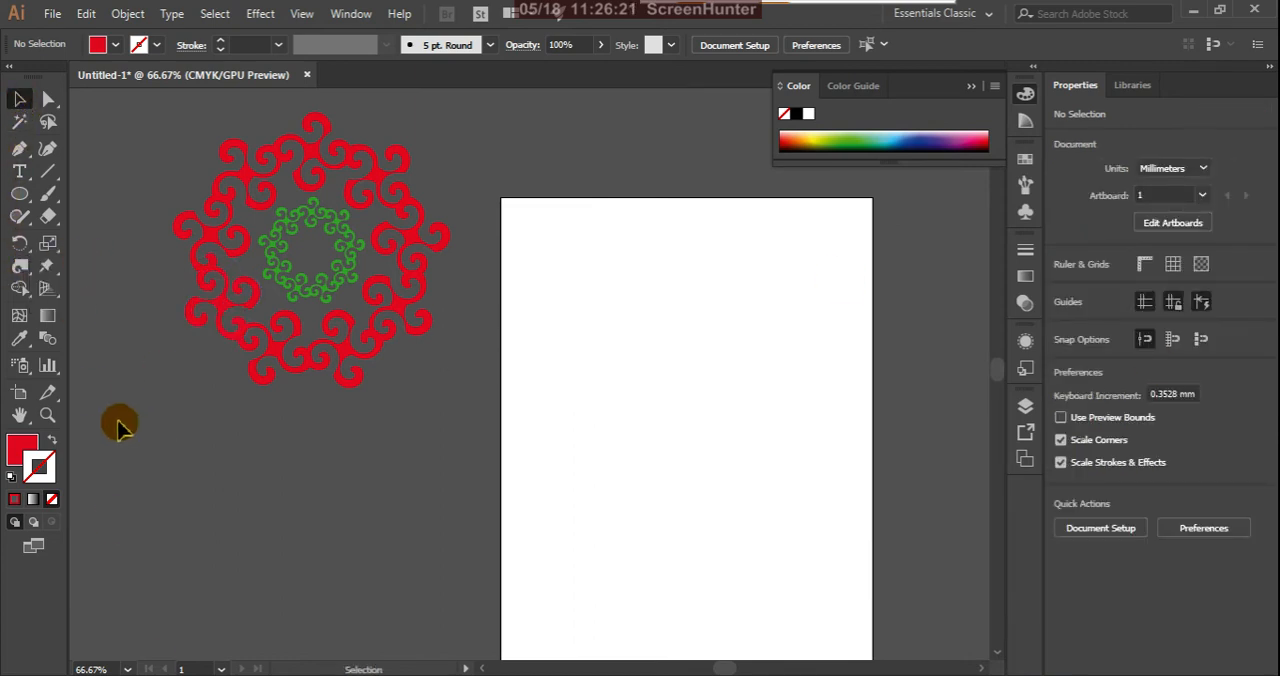
Step: Draw a rectangle about 95 by 55 mm on the upper half of the empty artboard
{"action": "left_click", "coordinate": [20, 267]}
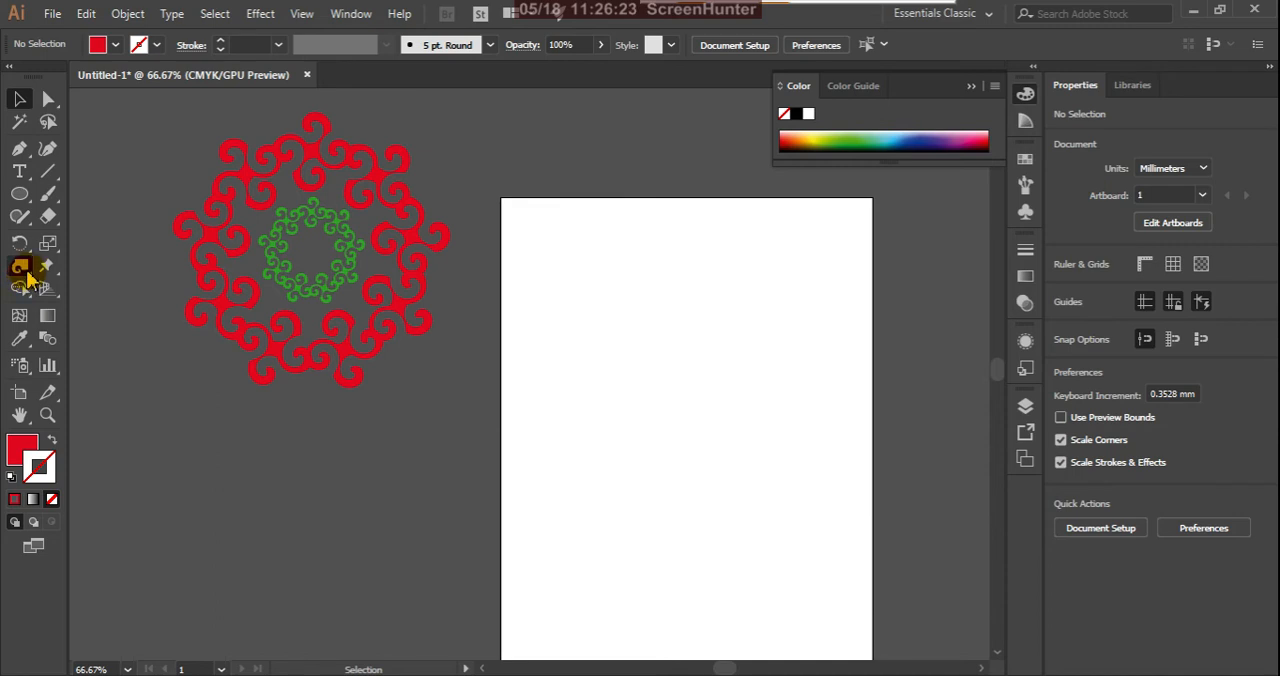
{"action": "left_click", "coordinate": [26, 276]}
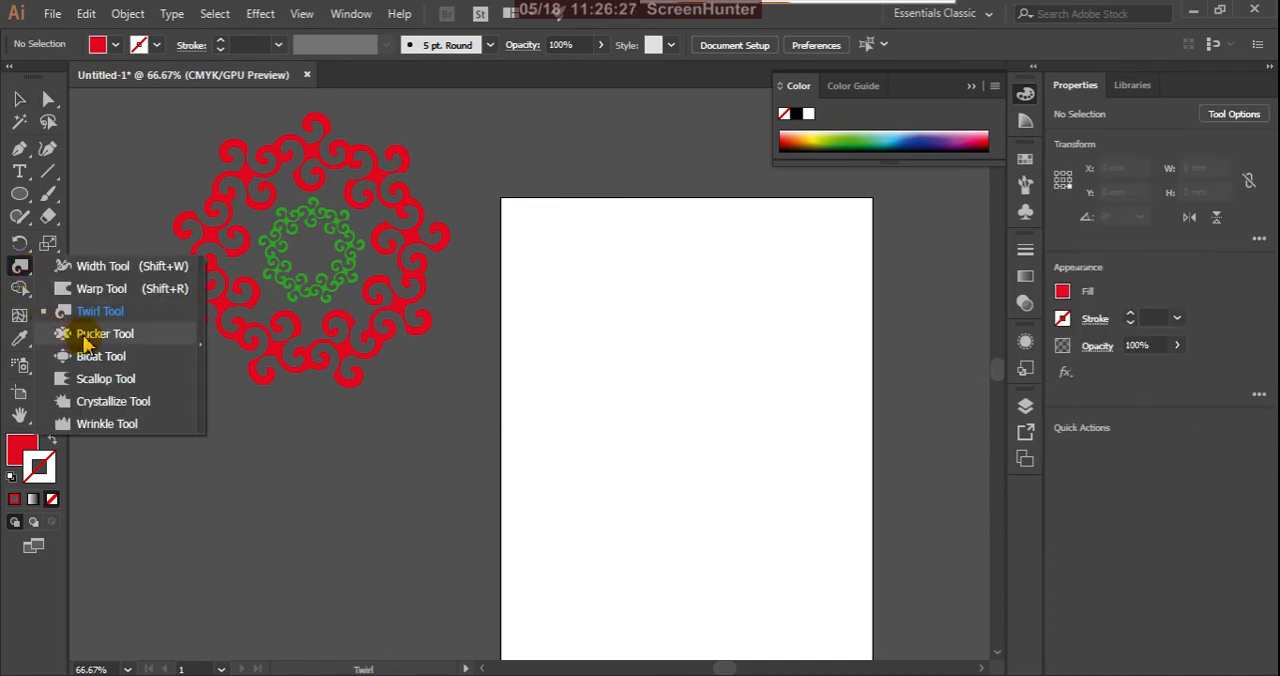
{"action": "left_click", "coordinate": [85, 343]}
{"action": "left_click", "coordinate": [20, 194]}
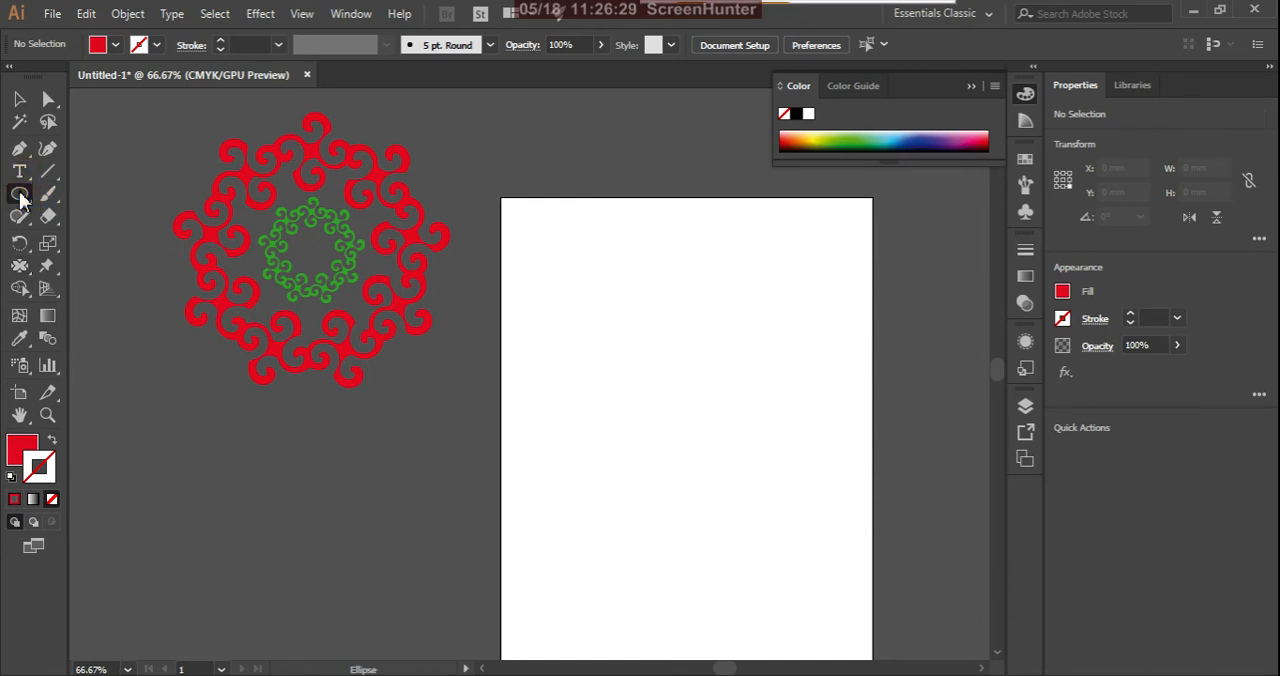
{"action": "left_click", "coordinate": [20, 194]}
{"action": "left_click", "coordinate": [95, 191]}
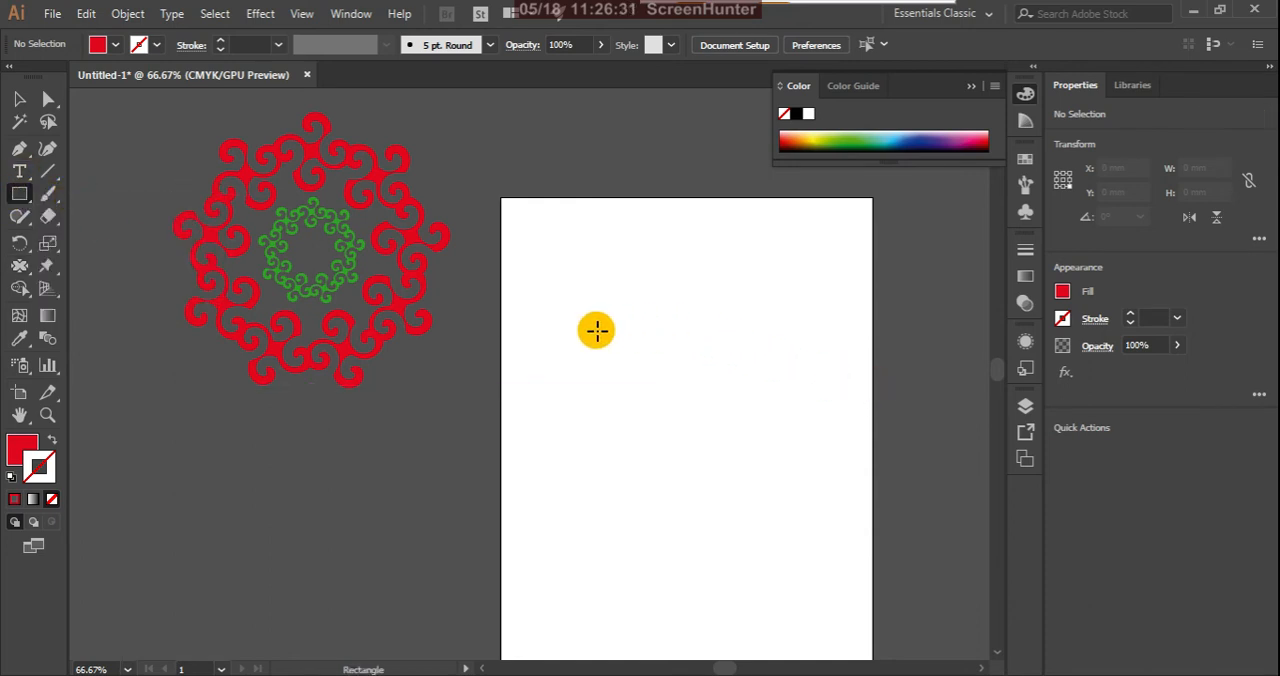
{"action": "left_click_drag", "start_coordinate": [596, 330], "coordinate": [763, 425]}
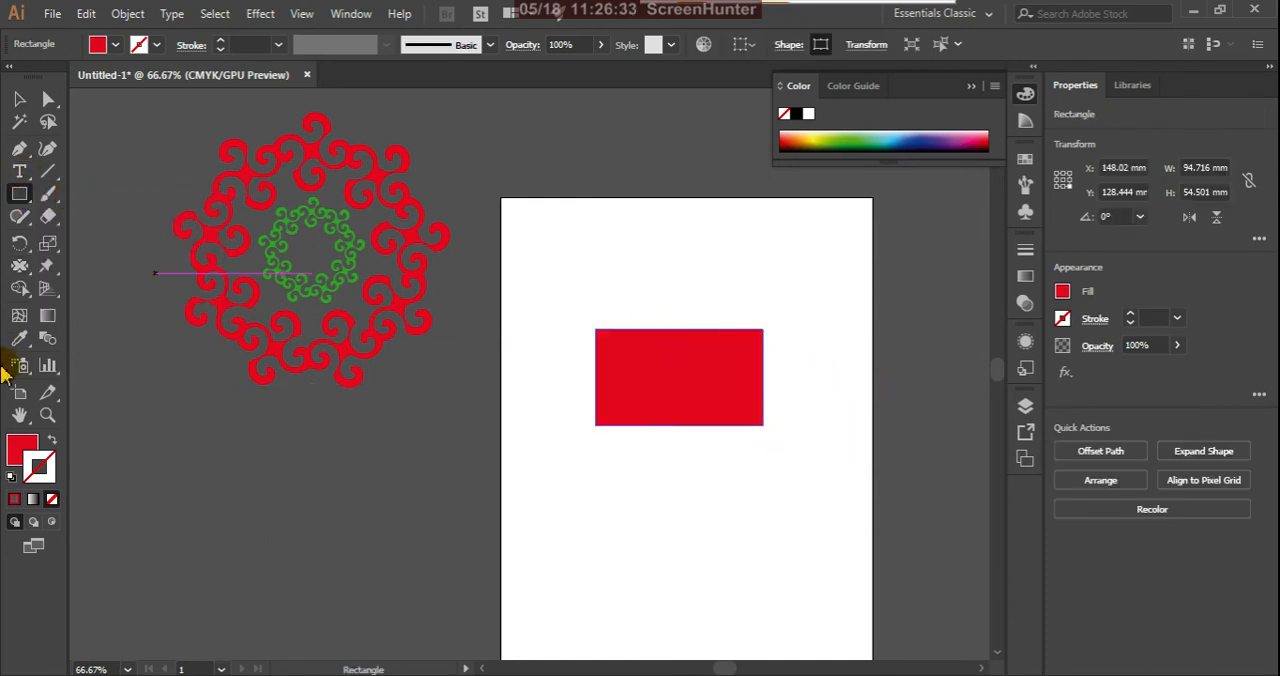
Step: Give the rectangle a near-black stroke (01080C) and remove its fill
{"action": "double_click", "coordinate": [40, 466]}
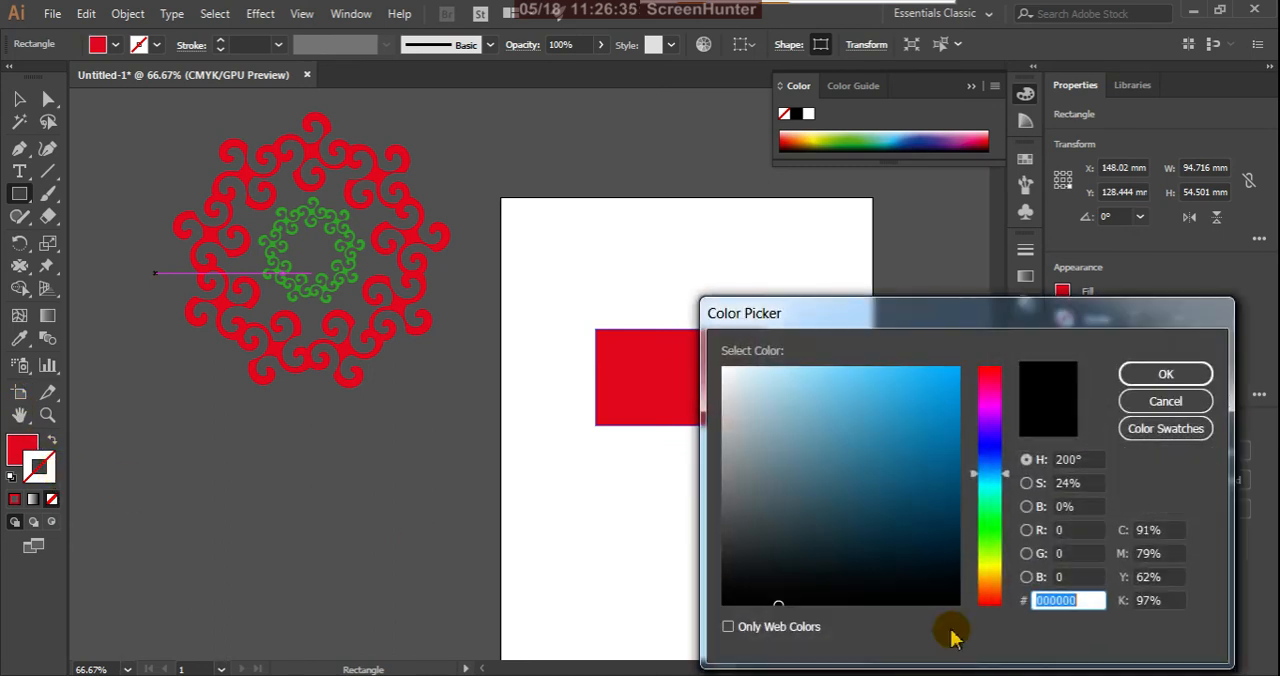
{"action": "left_click", "coordinate": [953, 595]}
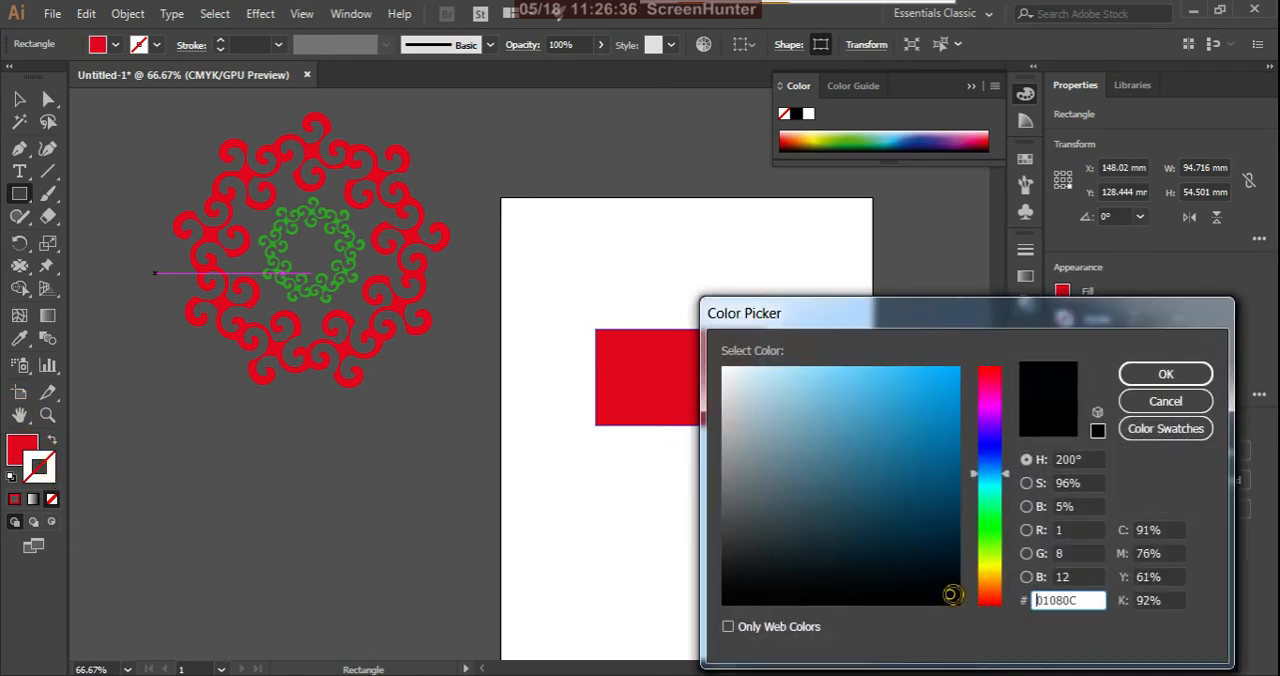
{"action": "left_click", "coordinate": [1165, 374]}
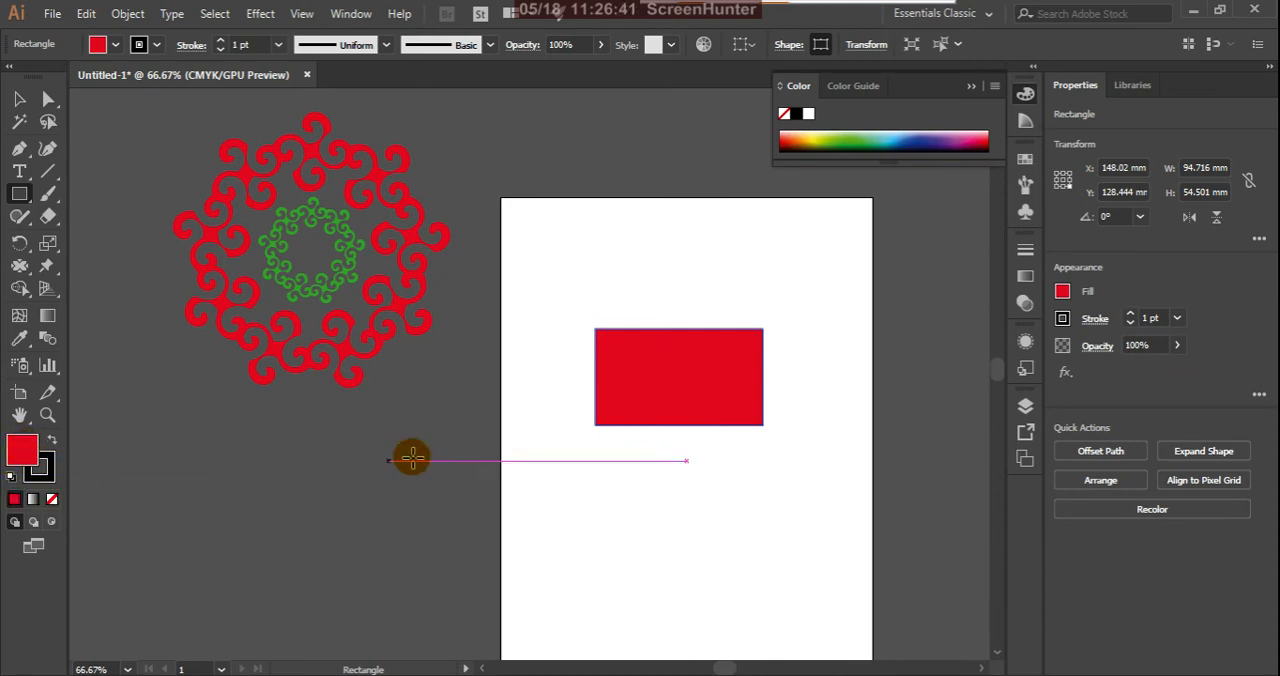
{"action": "left_click", "coordinate": [51, 499]}
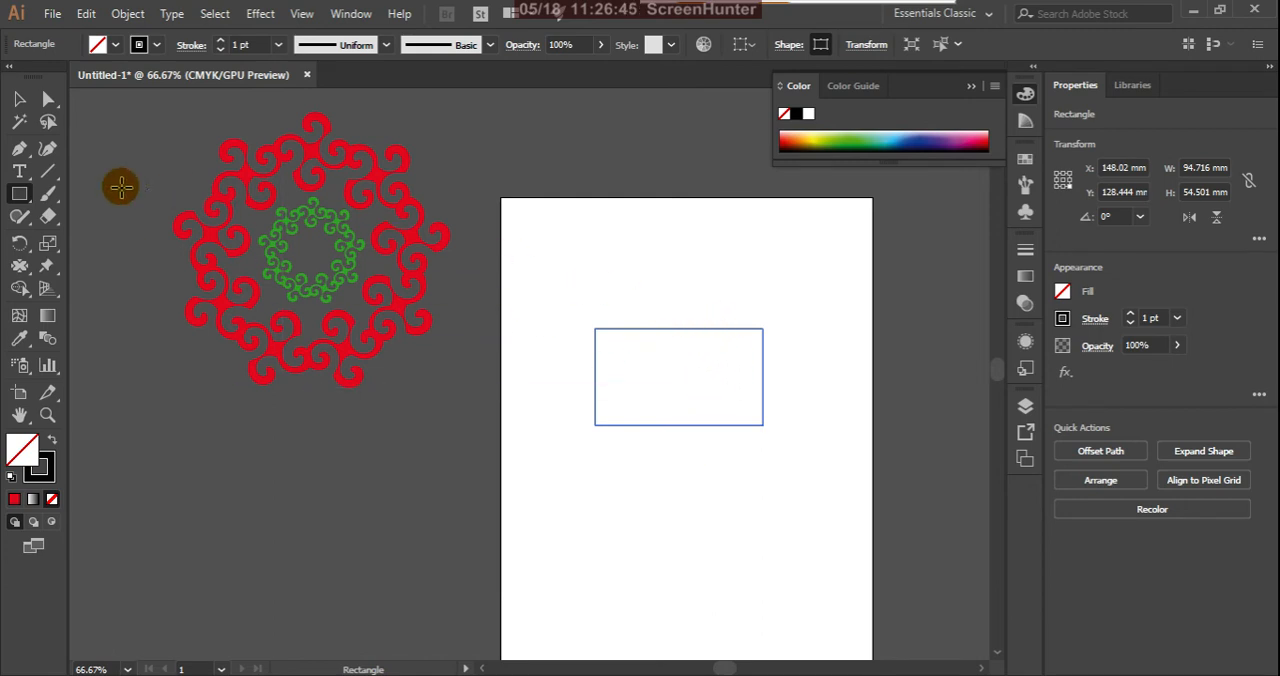
Step: Use the Pucker tool to pull pointed spikes outward and inward along all the rectangle's edges
{"action": "left_click", "coordinate": [21, 270]}
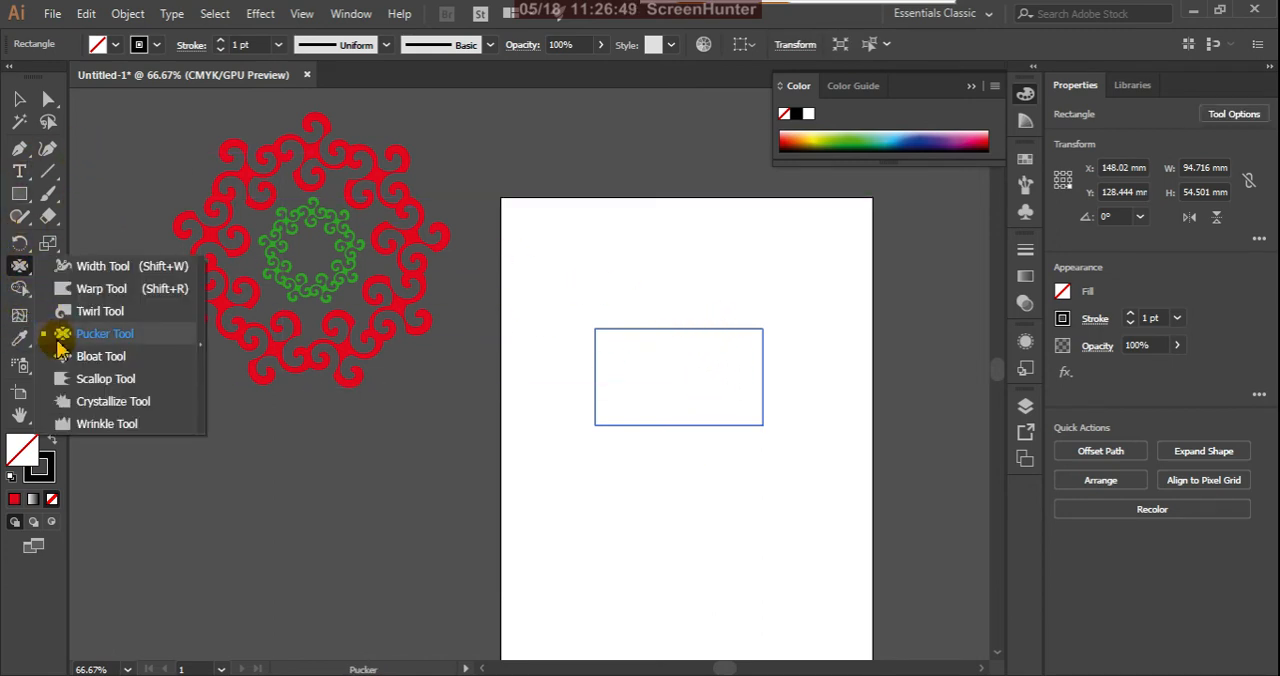
{"action": "left_click", "coordinate": [85, 344]}
{"action": "left_click_drag", "start_coordinate": [638, 340], "coordinate": [634, 260]}
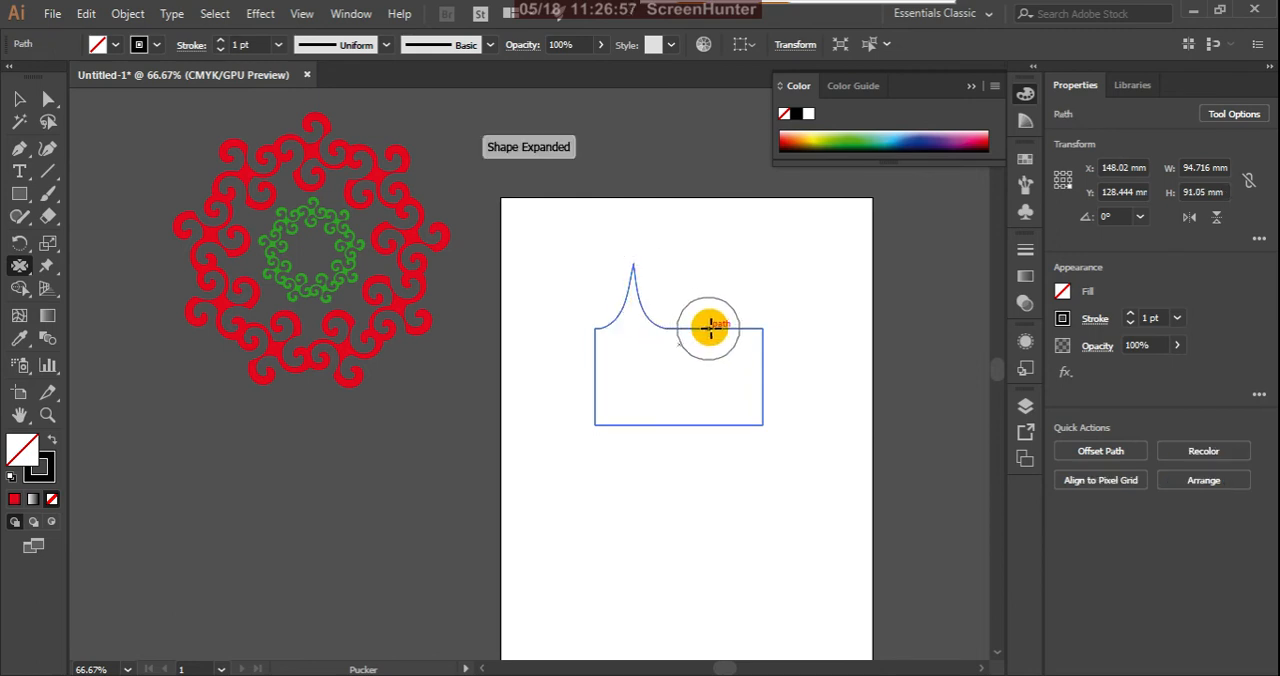
{"action": "mouse_move", "coordinate": [709, 327]}
{"action": "left_mouse_down"}
{"action": "mouse_move", "coordinate": [706, 377]}
{"action": "mouse_move", "coordinate": [695, 355]}
{"action": "left_mouse_up"}
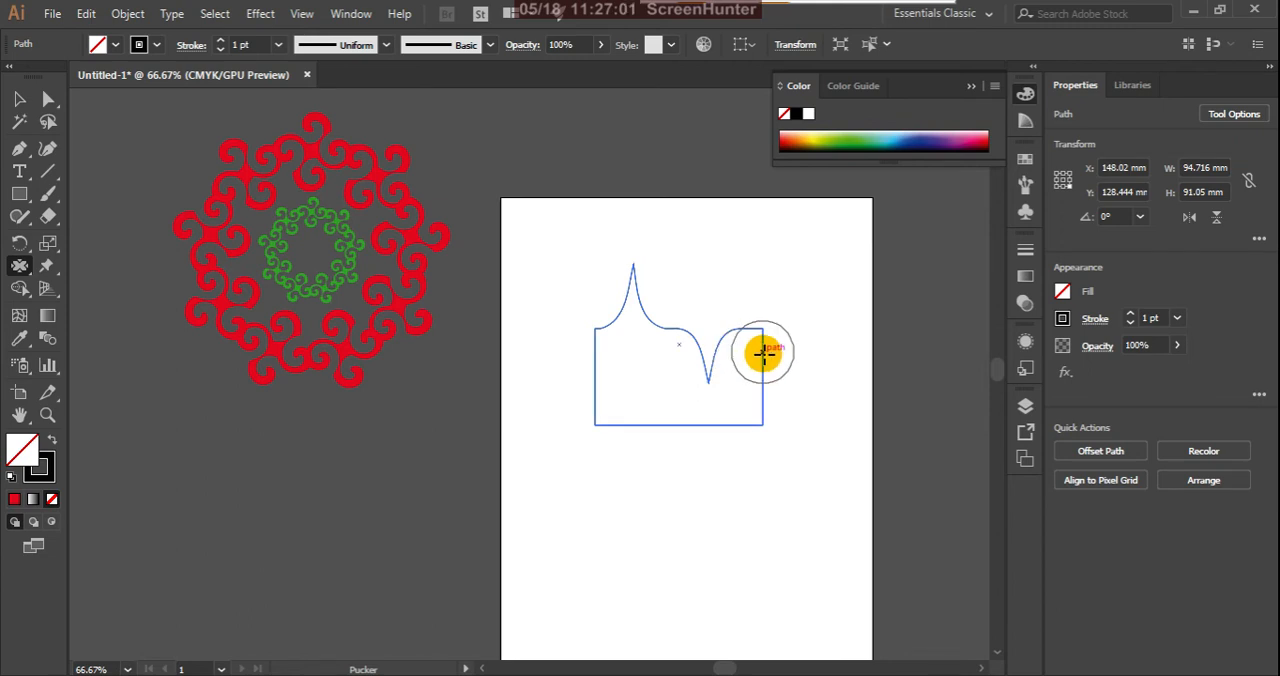
{"action": "mouse_move", "coordinate": [763, 352]}
{"action": "left_mouse_down"}
{"action": "mouse_move", "coordinate": [807, 352]}
{"action": "mouse_move", "coordinate": [766, 395]}
{"action": "mouse_move", "coordinate": [727, 409]}
{"action": "mouse_move", "coordinate": [728, 436]}
{"action": "mouse_move", "coordinate": [707, 429]}
{"action": "mouse_move", "coordinate": [708, 464]}
{"action": "left_mouse_up"}
{"action": "key", "text": "ctrl+z"}
{"action": "mouse_move", "coordinate": [637, 428]}
{"action": "left_mouse_down"}
{"action": "mouse_move", "coordinate": [642, 398]}
{"action": "mouse_move", "coordinate": [623, 382]}
{"action": "mouse_move", "coordinate": [580, 388]}
{"action": "mouse_move", "coordinate": [597, 397]}
{"action": "mouse_move", "coordinate": [551, 391]}
{"action": "mouse_move", "coordinate": [600, 350]}
{"action": "mouse_move", "coordinate": [700, 371]}
{"action": "mouse_move", "coordinate": [712, 348]}
{"action": "left_mouse_up"}
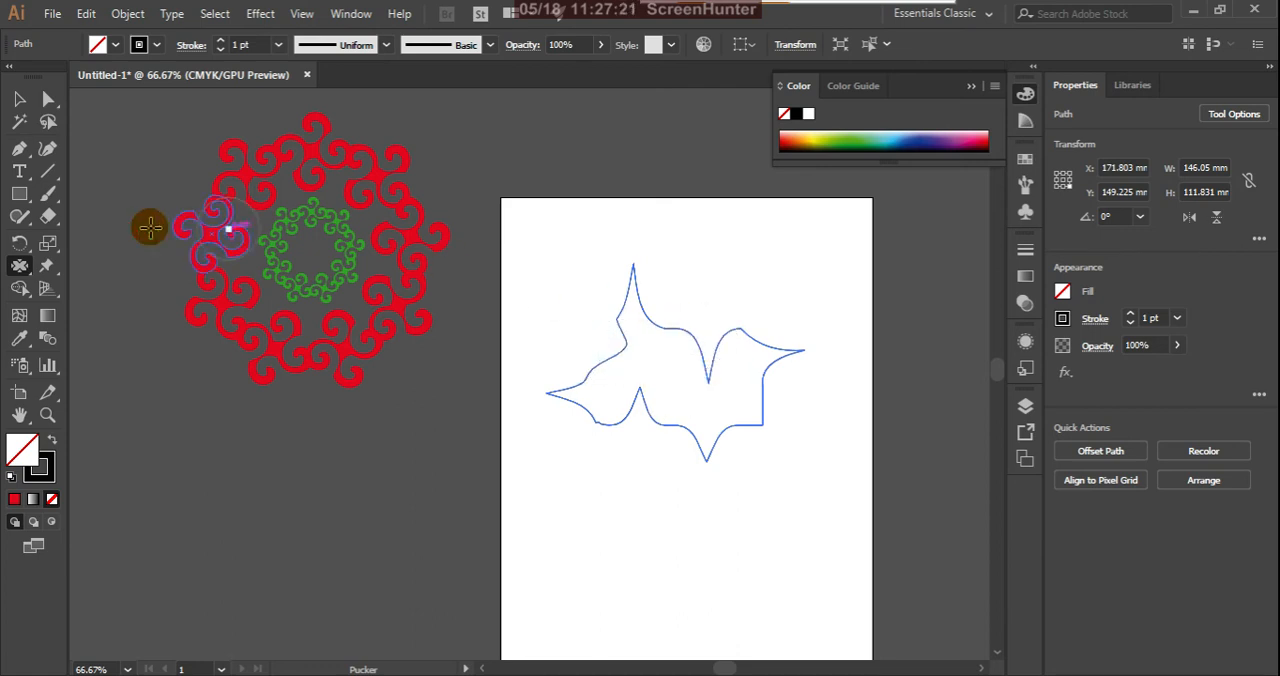
Step: Fill the puckered shape with red and pucker its outline further into an irregular leaf-like form
{"action": "left_click", "coordinate": [15, 499]}
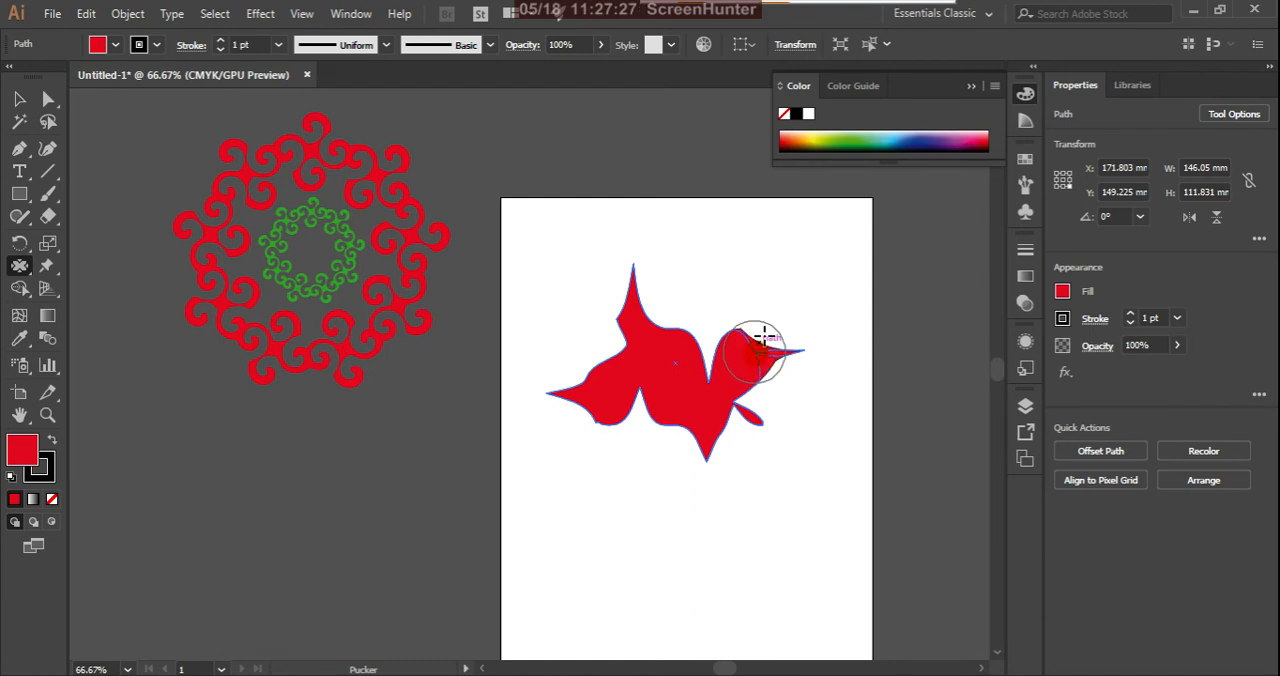
{"action": "mouse_move", "coordinate": [762, 338]}
{"action": "left_mouse_down"}
{"action": "mouse_move", "coordinate": [778, 298]}
{"action": "mouse_move", "coordinate": [662, 342]}
{"action": "mouse_move", "coordinate": [706, 244]}
{"action": "mouse_move", "coordinate": [674, 330]}
{"action": "mouse_move", "coordinate": [643, 352]}
{"action": "mouse_move", "coordinate": [548, 338]}
{"action": "mouse_move", "coordinate": [604, 354]}
{"action": "left_mouse_up"}
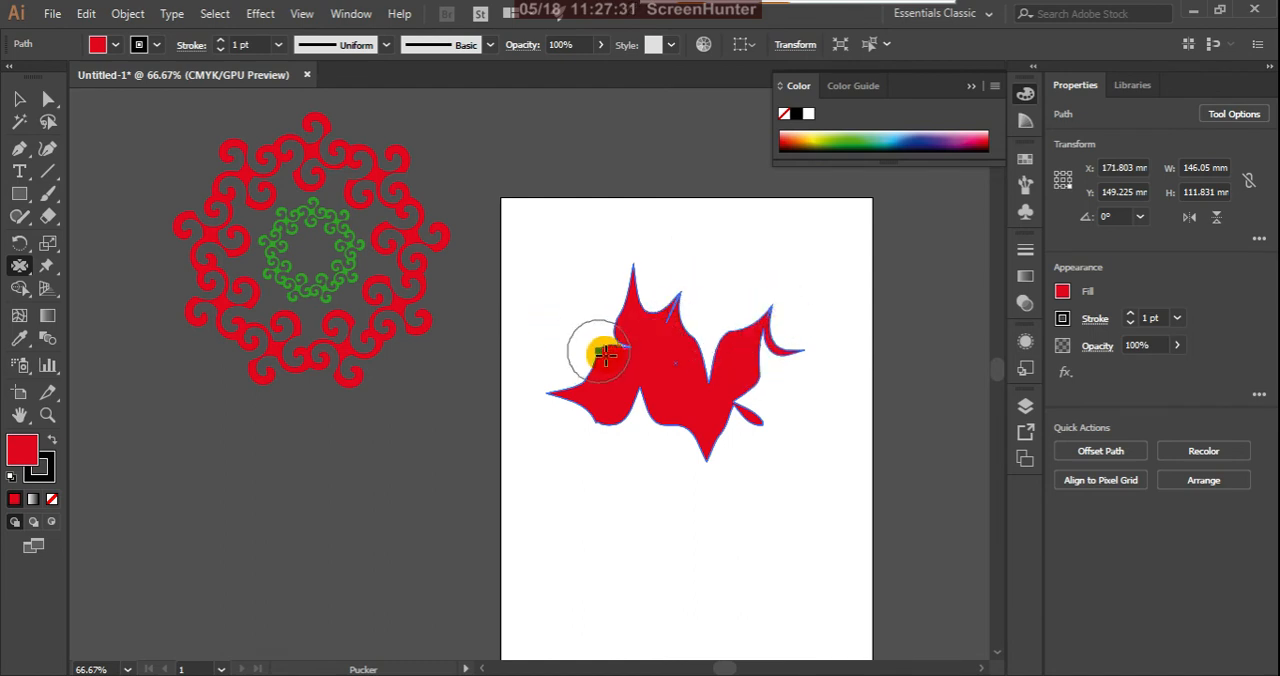
{"action": "left_click_drag", "start_coordinate": [713, 318], "coordinate": [706, 333]}
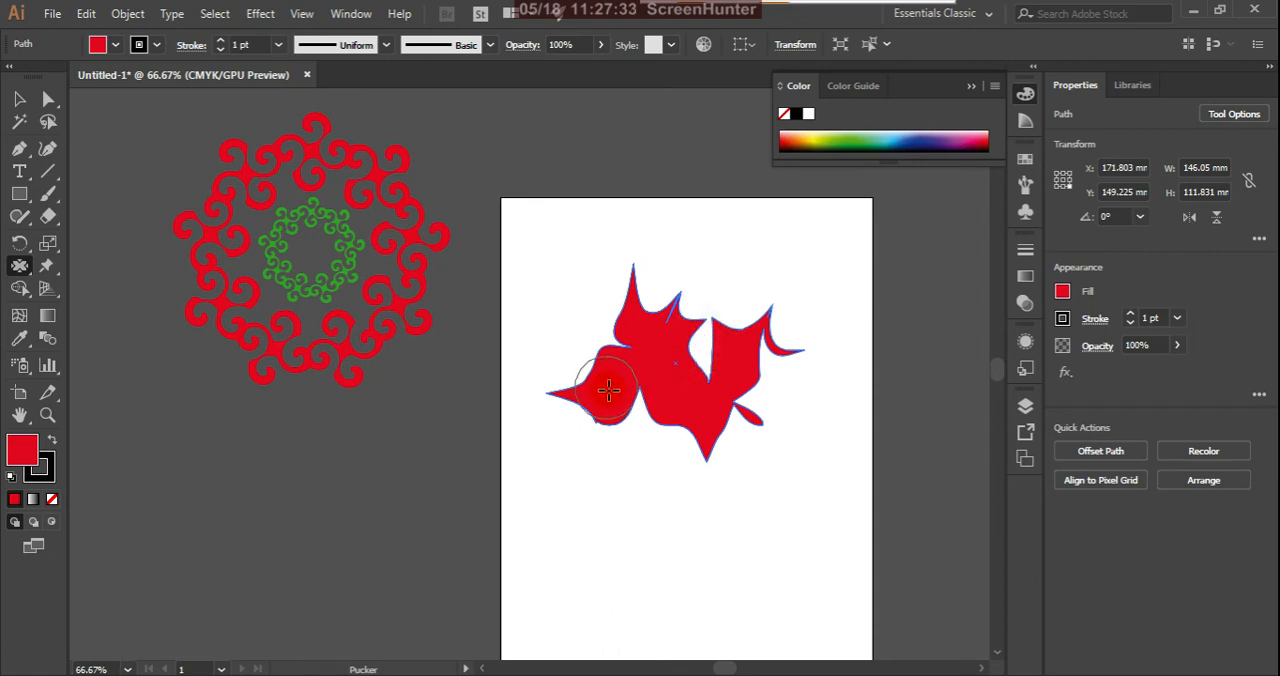
{"action": "mouse_move", "coordinate": [618, 409]}
{"action": "left_mouse_down"}
{"action": "mouse_move", "coordinate": [649, 458]}
{"action": "mouse_move", "coordinate": [617, 440]}
{"action": "mouse_move", "coordinate": [604, 406]}
{"action": "mouse_move", "coordinate": [577, 443]}
{"action": "mouse_move", "coordinate": [621, 385]}
{"action": "mouse_move", "coordinate": [581, 352]}
{"action": "mouse_move", "coordinate": [653, 380]}
{"action": "mouse_move", "coordinate": [686, 415]}
{"action": "left_mouse_up"}
{"action": "mouse_move", "coordinate": [755, 452]}
{"action": "left_mouse_down"}
{"action": "mouse_move", "coordinate": [771, 457]}
{"action": "mouse_move", "coordinate": [737, 443]}
{"action": "mouse_move", "coordinate": [695, 356]}
{"action": "mouse_move", "coordinate": [88, 294]}
{"action": "left_mouse_up"}
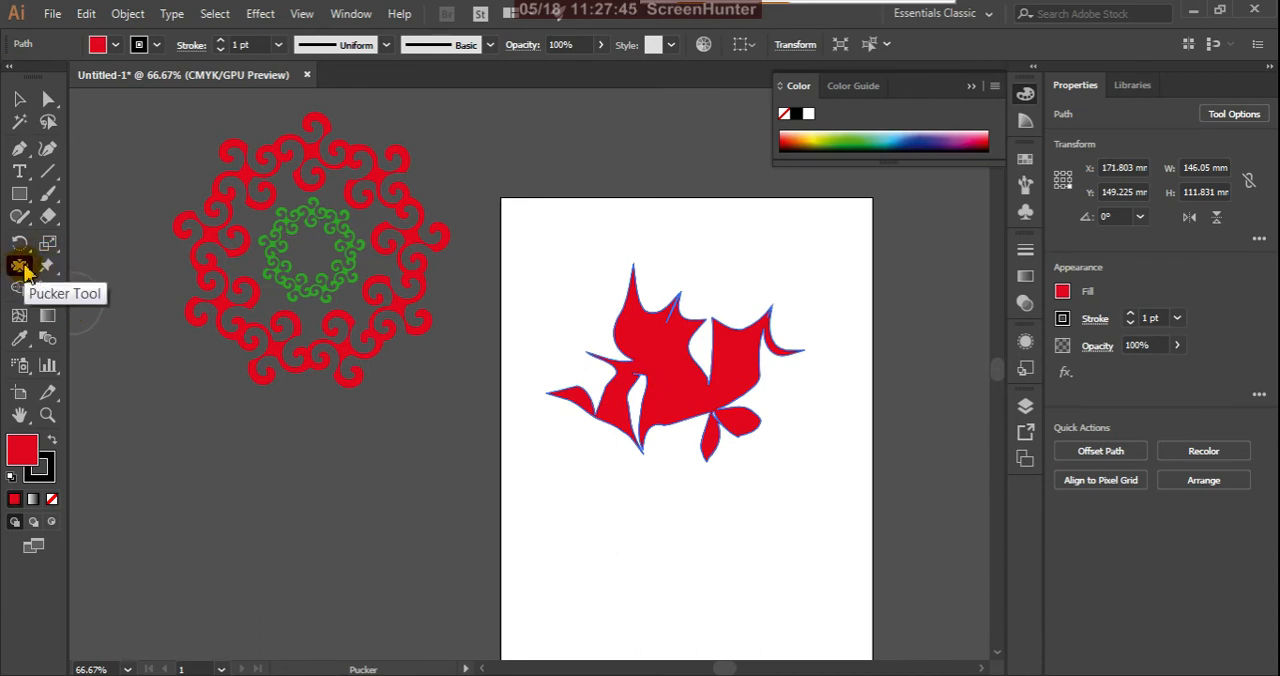
Step: Delete the puckered shape and draw a red rectangle with a dark stroke, about 115 by 73 mm, in its place
{"action": "left_click", "coordinate": [24, 194]}
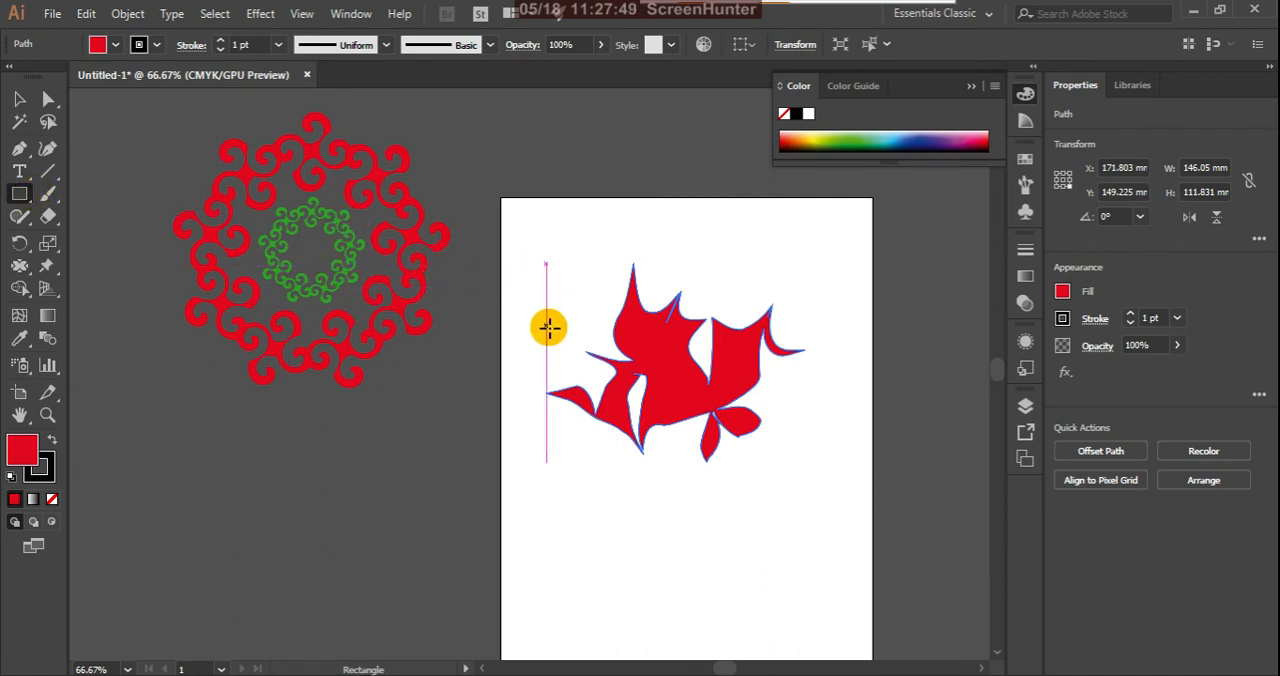
{"action": "left_click", "coordinate": [19, 99]}
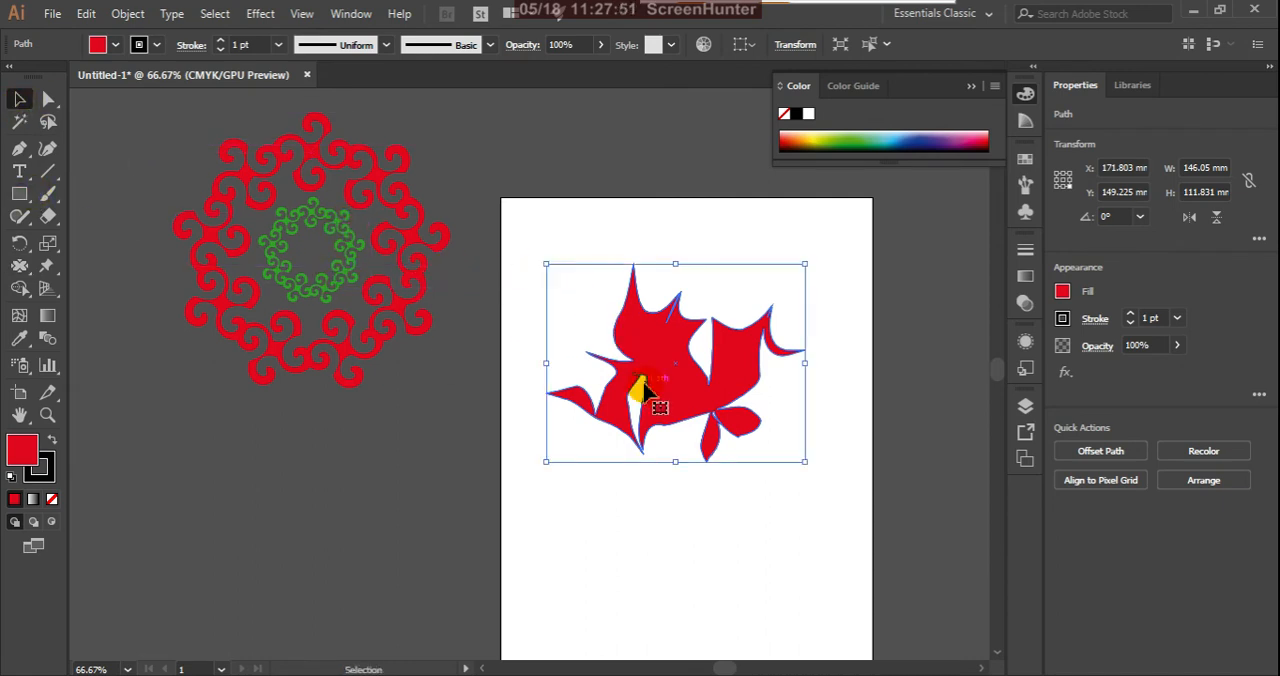
{"action": "key", "text": "Delete"}
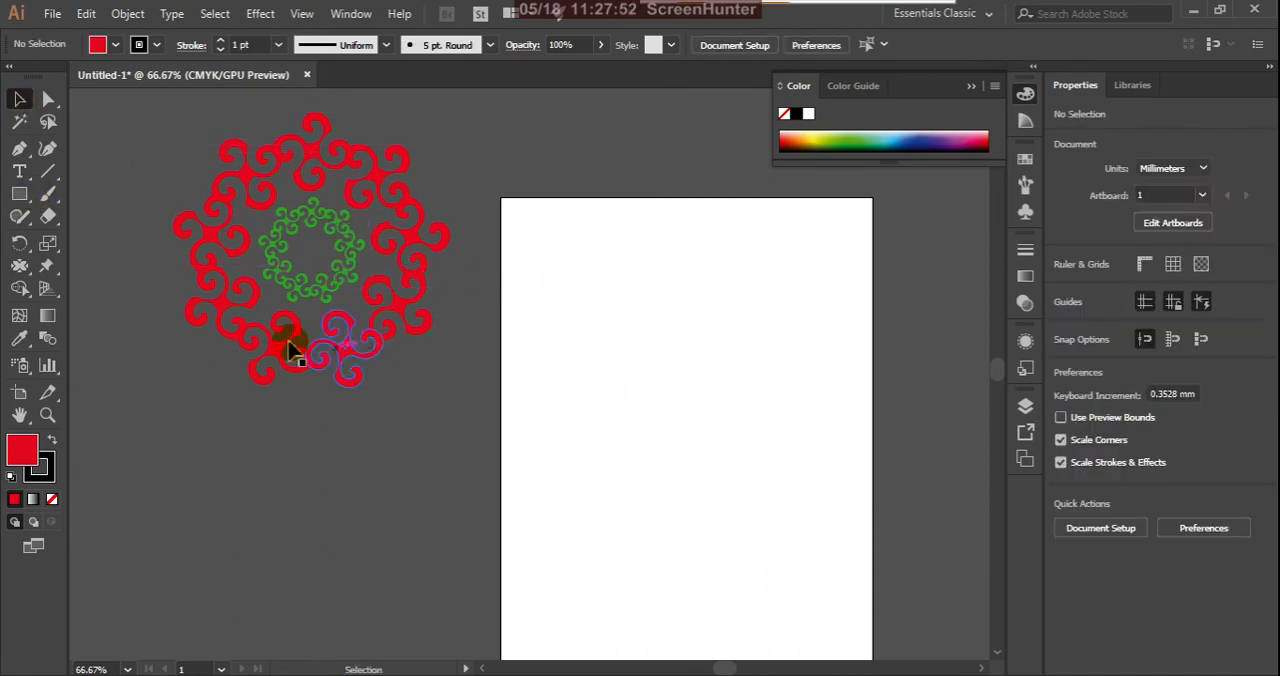
{"action": "left_click", "coordinate": [24, 194]}
{"action": "left_click_drag", "start_coordinate": [583, 349], "coordinate": [786, 478]}
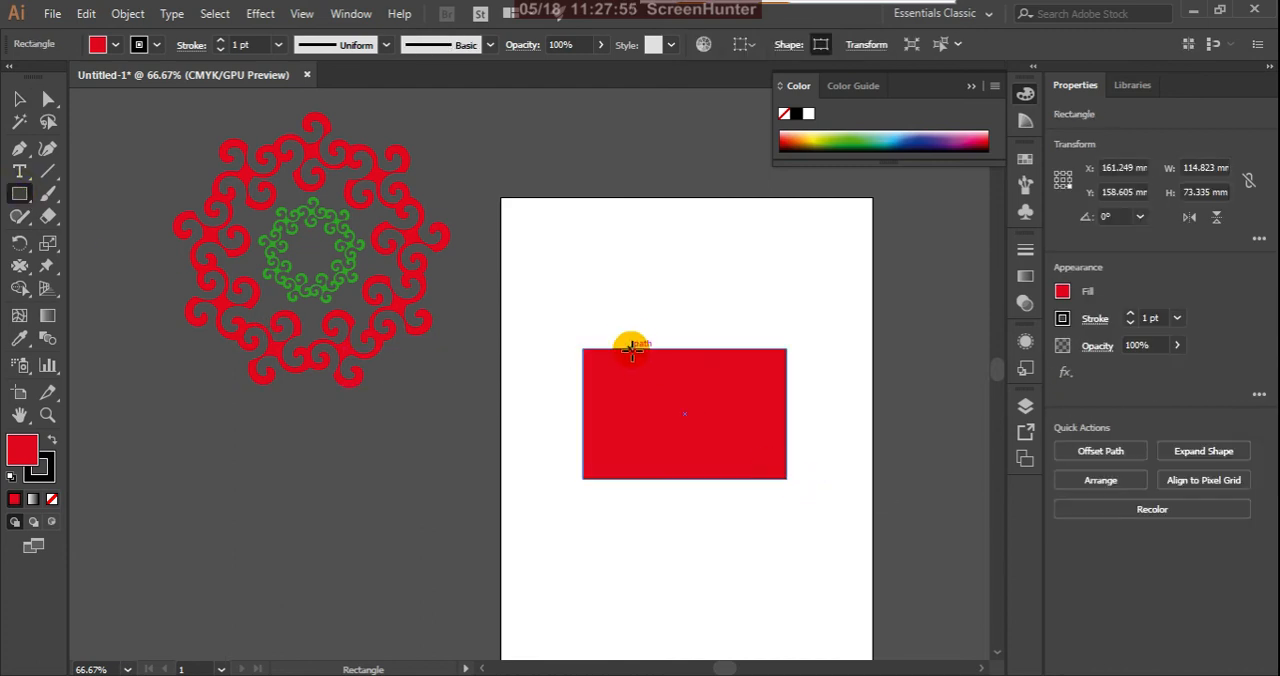
Step: Use the Pucker tool on the red rectangle to pull spikes from the top and right edges and make the left edge wavy
{"action": "left_click", "coordinate": [23, 267]}
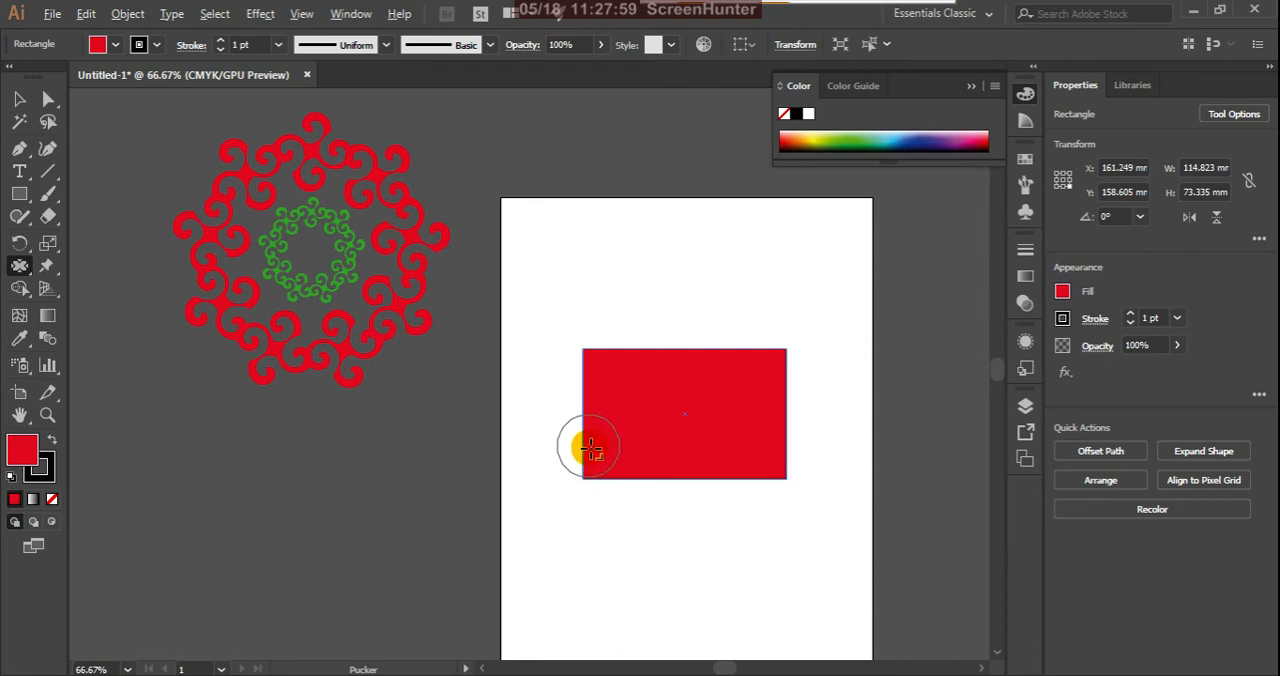
{"action": "left_click", "coordinate": [638, 357]}
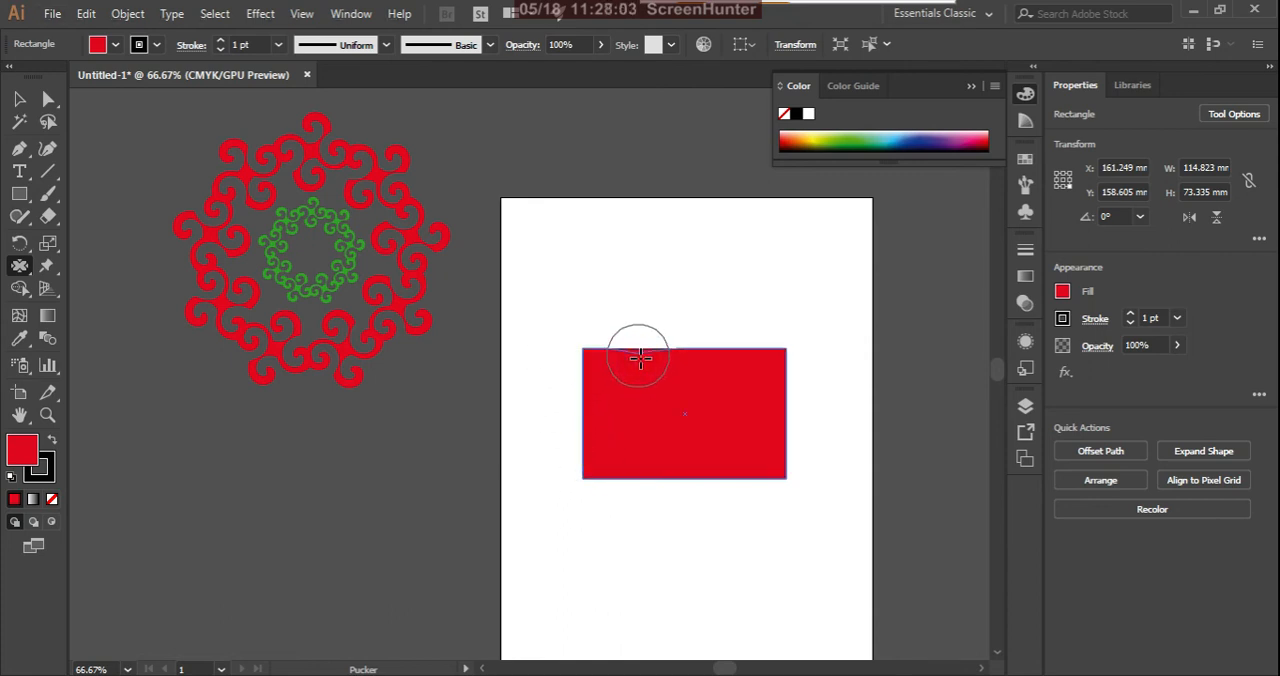
{"action": "mouse_move", "coordinate": [640, 343]}
{"action": "left_mouse_down"}
{"action": "mouse_move", "coordinate": [643, 300]}
{"action": "mouse_move", "coordinate": [703, 367]}
{"action": "left_mouse_up"}
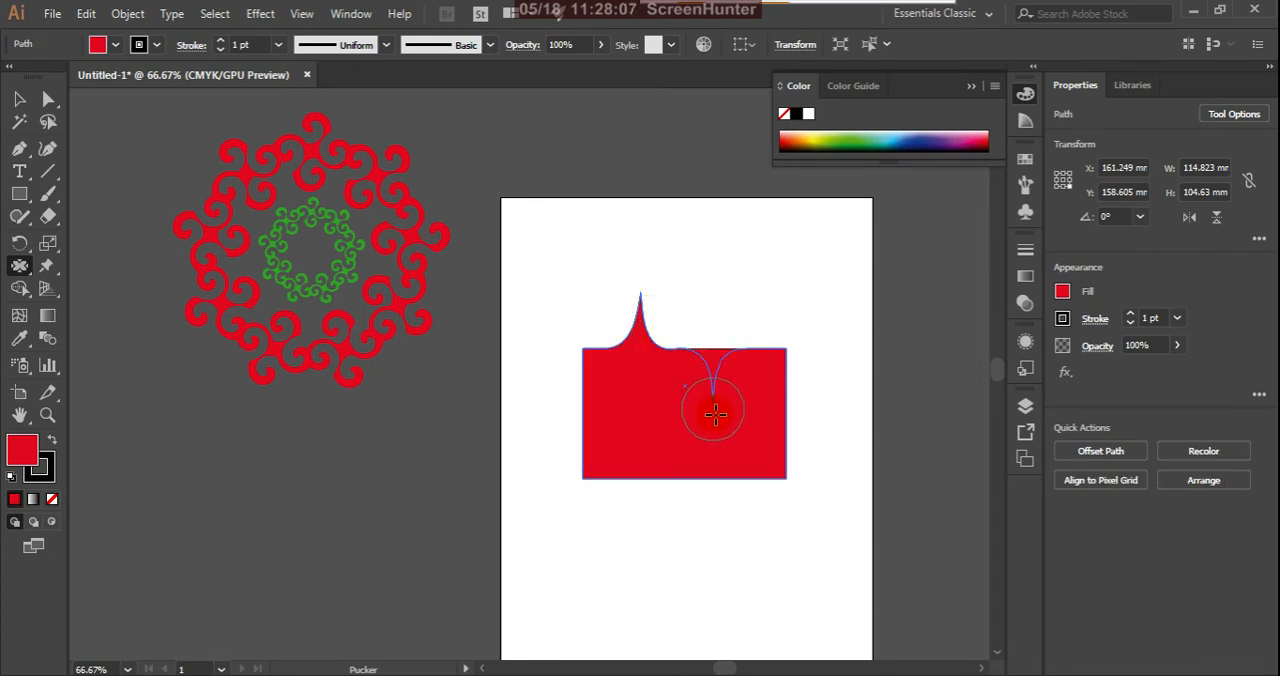
{"action": "left_click_drag", "start_coordinate": [803, 405], "coordinate": [821, 399]}
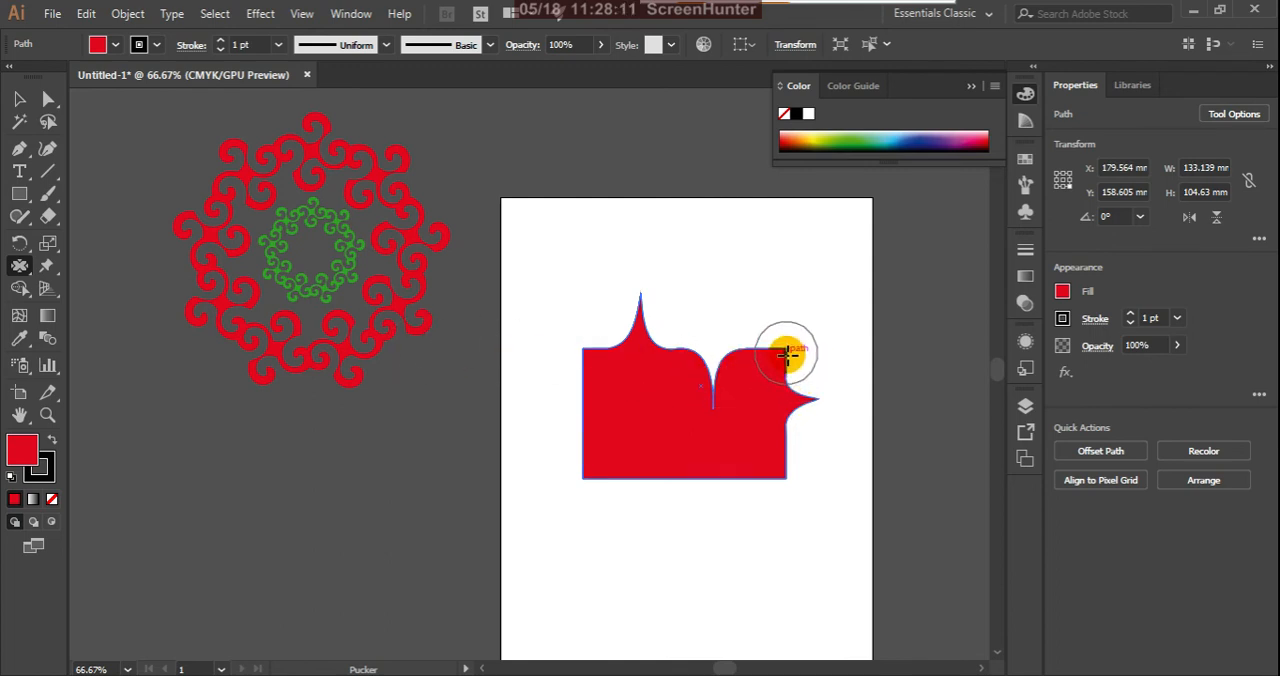
{"action": "left_click_drag", "start_coordinate": [786, 347], "coordinate": [823, 294]}
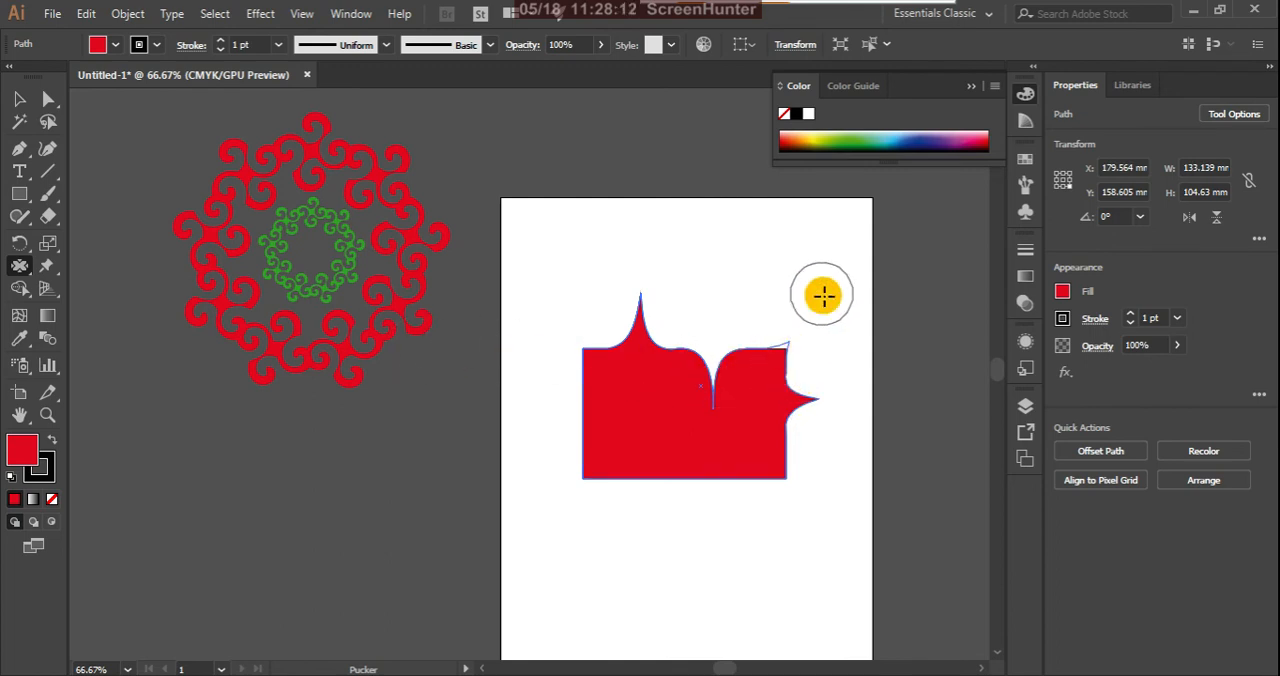
{"action": "left_click", "coordinate": [587, 462]}
{"action": "left_click", "coordinate": [587, 433]}
{"action": "left_click_drag", "start_coordinate": [556, 400], "coordinate": [586, 371]}
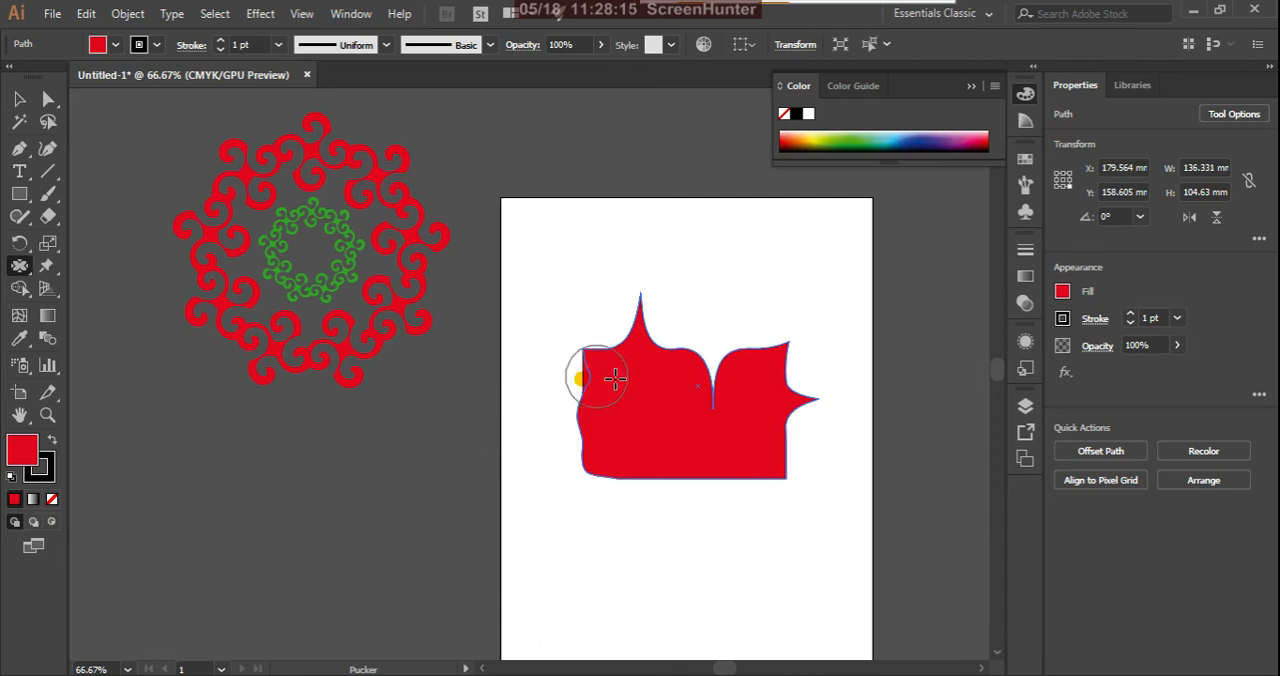
Step: Set the Pucker tool's Detail to 5 and Simplify to 73
{"action": "double_click", "coordinate": [20, 266]}
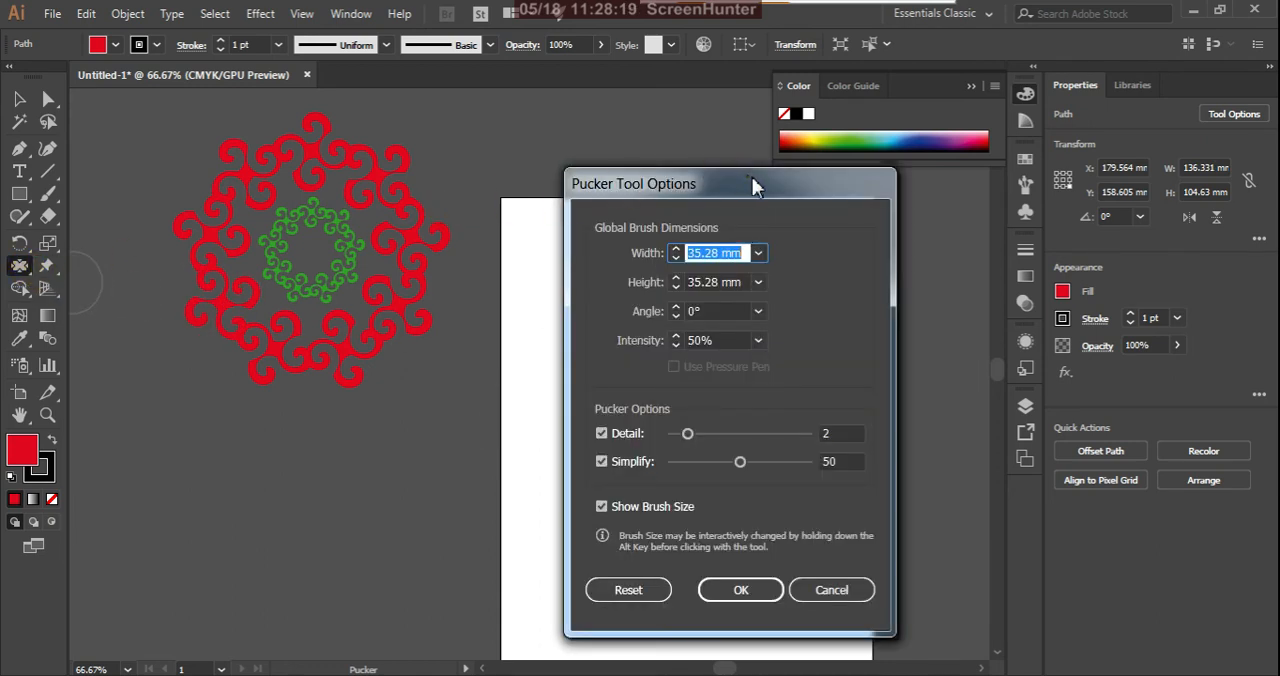
{"action": "left_click_drag", "start_coordinate": [752, 187], "coordinate": [861, 152]}
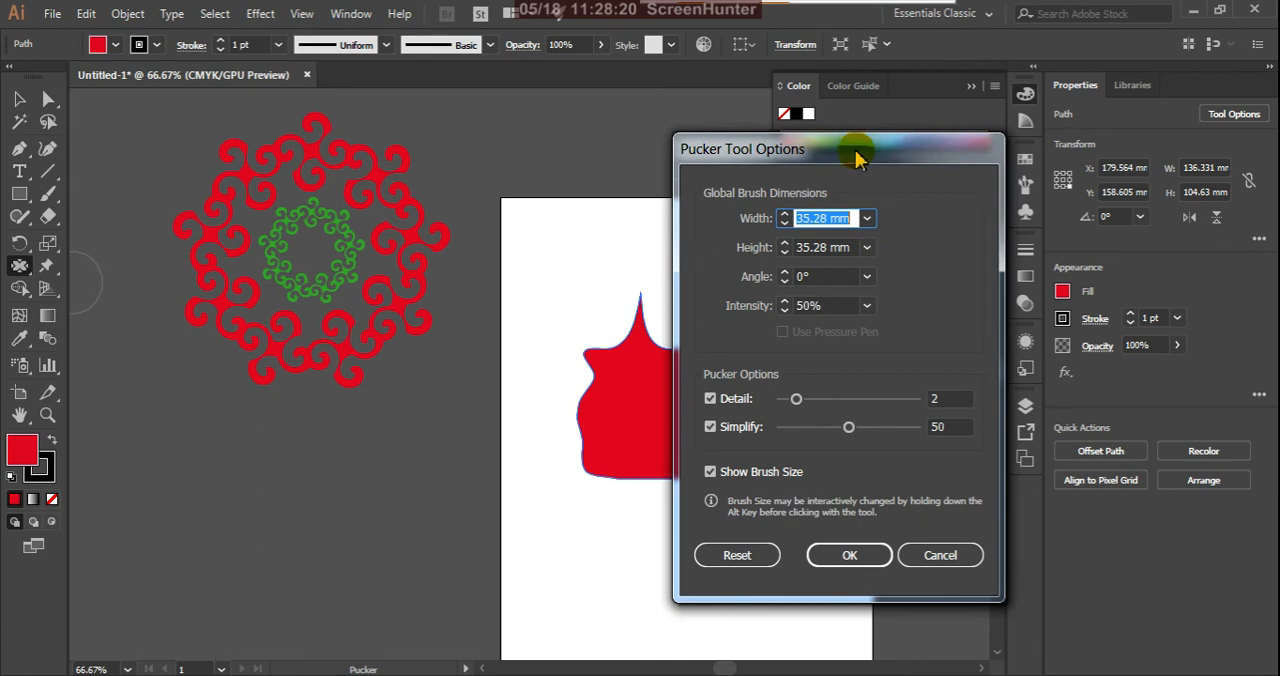
{"action": "left_click", "coordinate": [797, 399]}
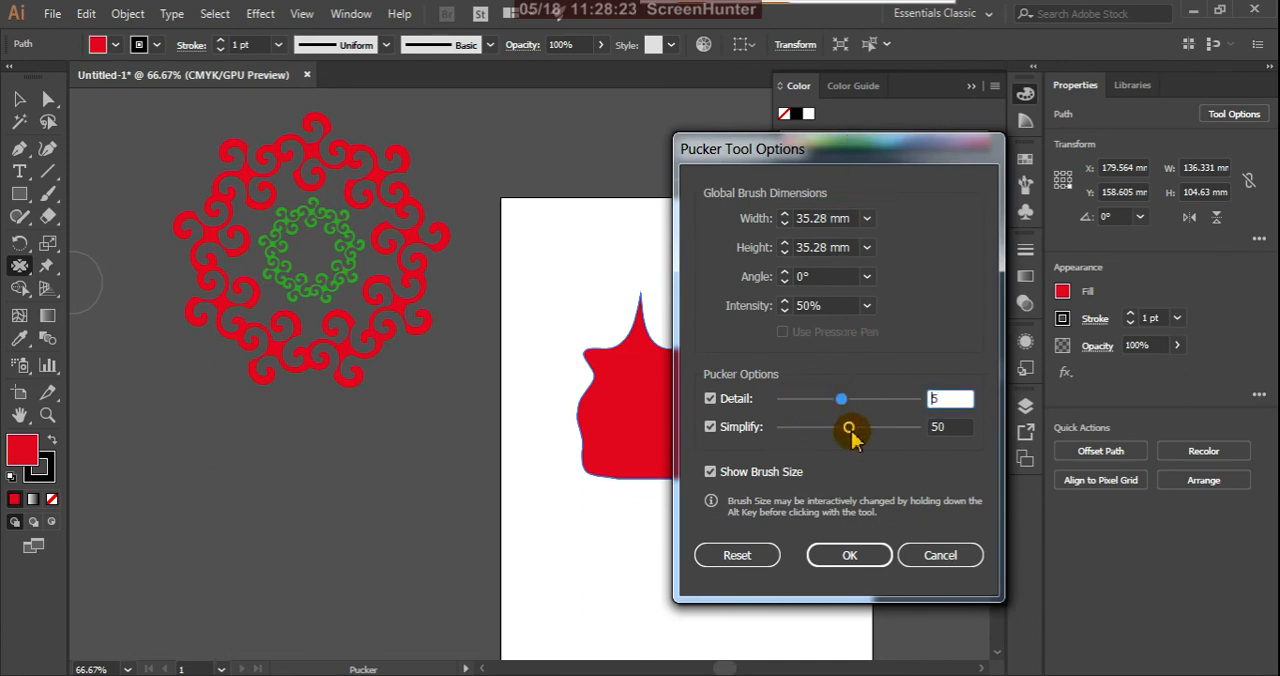
{"action": "left_click_drag", "start_coordinate": [851, 436], "coordinate": [880, 430]}
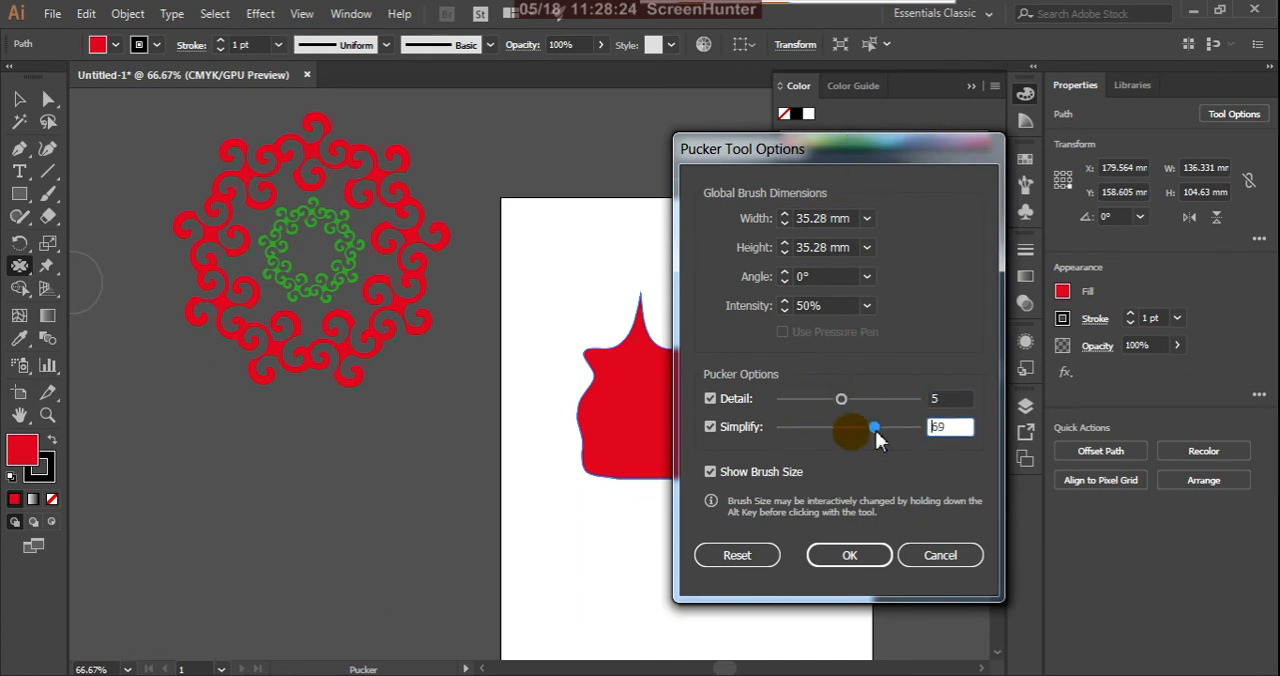
{"action": "left_click", "coordinate": [864, 553]}
Step: Pucker spikes out of the red shape's bottom and left edges, and enlarge the brush to about 149 by 182 mm
{"action": "left_click_drag", "start_coordinate": [694, 508], "coordinate": [755, 481]}
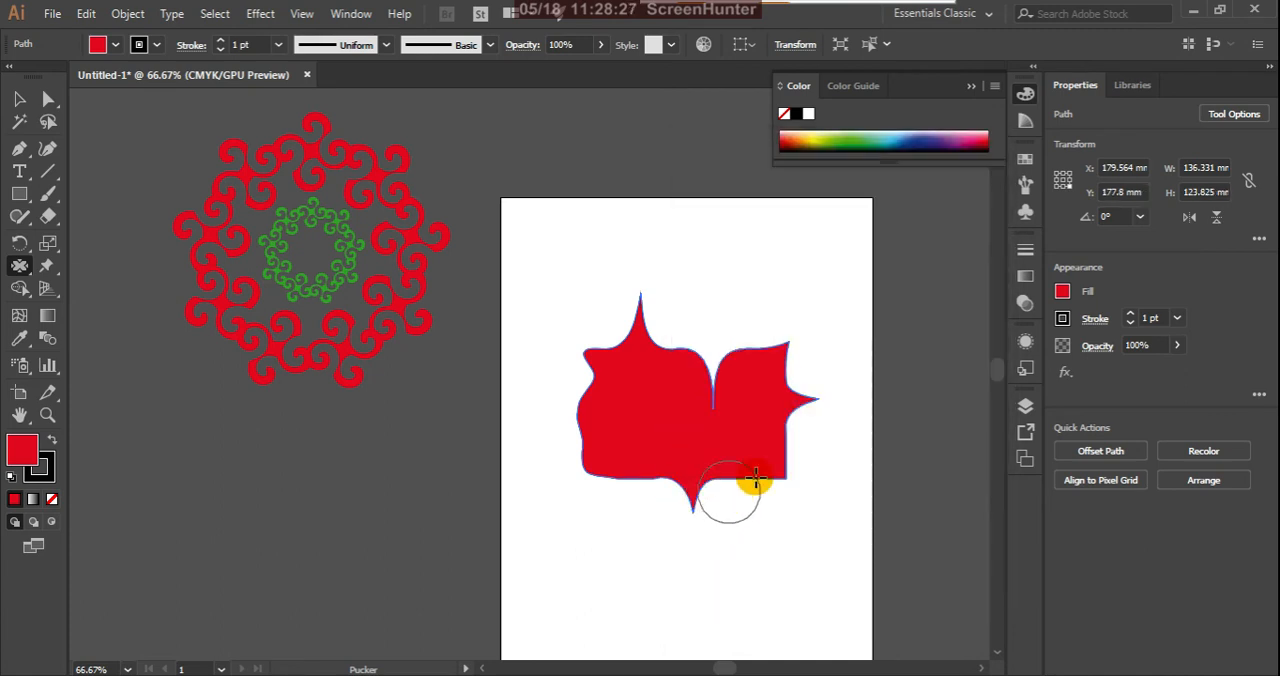
{"action": "mouse_move", "coordinate": [496, 438]}
{"action": "left_mouse_down"}
{"action": "mouse_move", "coordinate": [528, 422]}
{"action": "mouse_move", "coordinate": [593, 443]}
{"action": "left_mouse_up"}
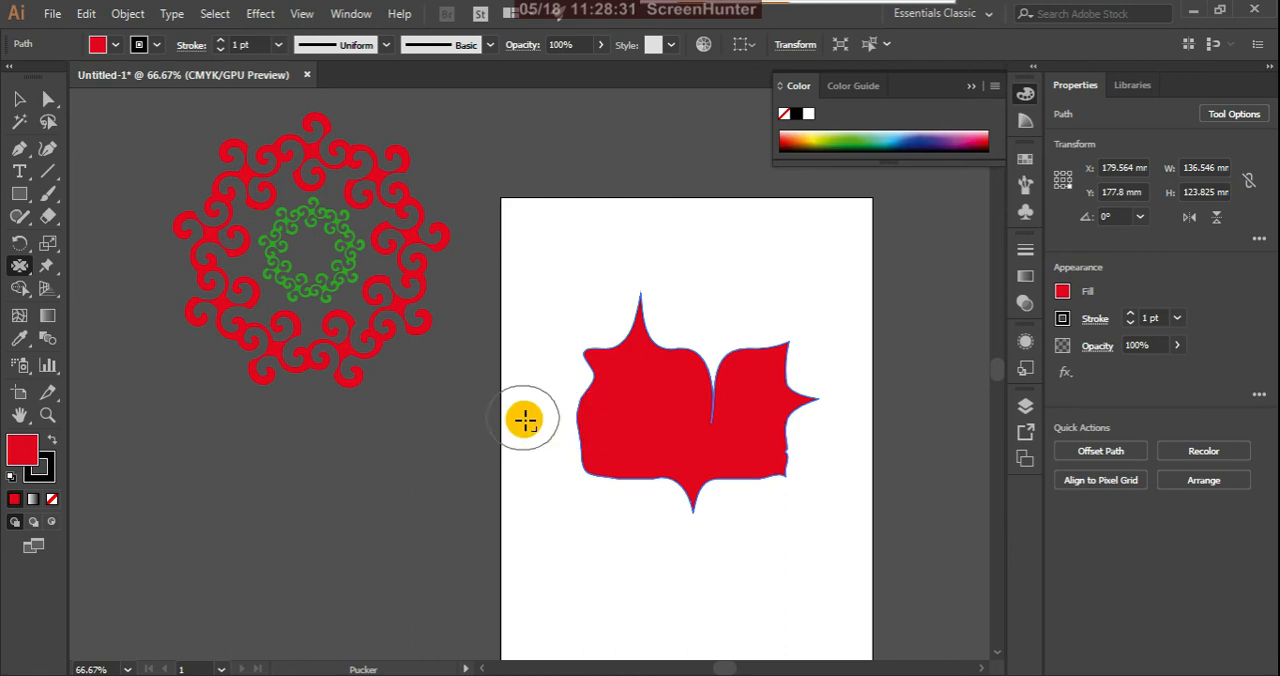
{"action": "mouse_move", "coordinate": [525, 420]}
{"action": "left_mouse_down"}
{"action": "mouse_move", "coordinate": [589, 413]}
{"action": "mouse_move", "coordinate": [532, 406]}
{"action": "mouse_move", "coordinate": [638, 408]}
{"action": "mouse_move", "coordinate": [611, 417]}
{"action": "mouse_move", "coordinate": [459, 398]}
{"action": "mouse_move", "coordinate": [597, 460]}
{"action": "mouse_move", "coordinate": [579, 523]}
{"action": "mouse_move", "coordinate": [633, 462]}
{"action": "left_mouse_up"}
{"action": "mouse_move", "coordinate": [681, 366]}
{"action": "left_mouse_down"}
{"action": "mouse_move", "coordinate": [700, 286]}
{"action": "mouse_move", "coordinate": [674, 363]}
{"action": "mouse_move", "coordinate": [737, 291]}
{"action": "mouse_move", "coordinate": [686, 351]}
{"action": "mouse_move", "coordinate": [693, 370]}
{"action": "mouse_move", "coordinate": [766, 366]}
{"action": "mouse_move", "coordinate": [586, 366]}
{"action": "mouse_move", "coordinate": [665, 386]}
{"action": "mouse_move", "coordinate": [675, 358]}
{"action": "left_mouse_up"}
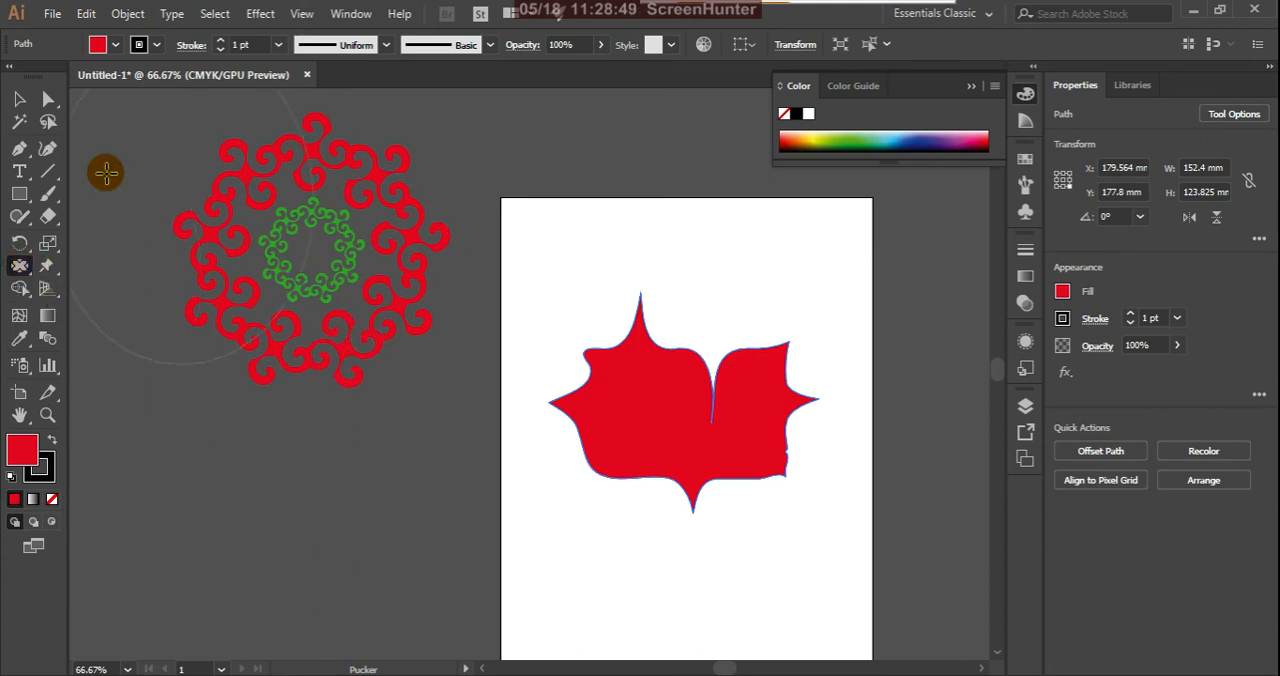
Step: Delete the puckered shape and draw a red rectangle about 84 by 63 mm in its place
{"action": "left_click", "coordinate": [19, 99]}
{"action": "key", "text": "Delete"}
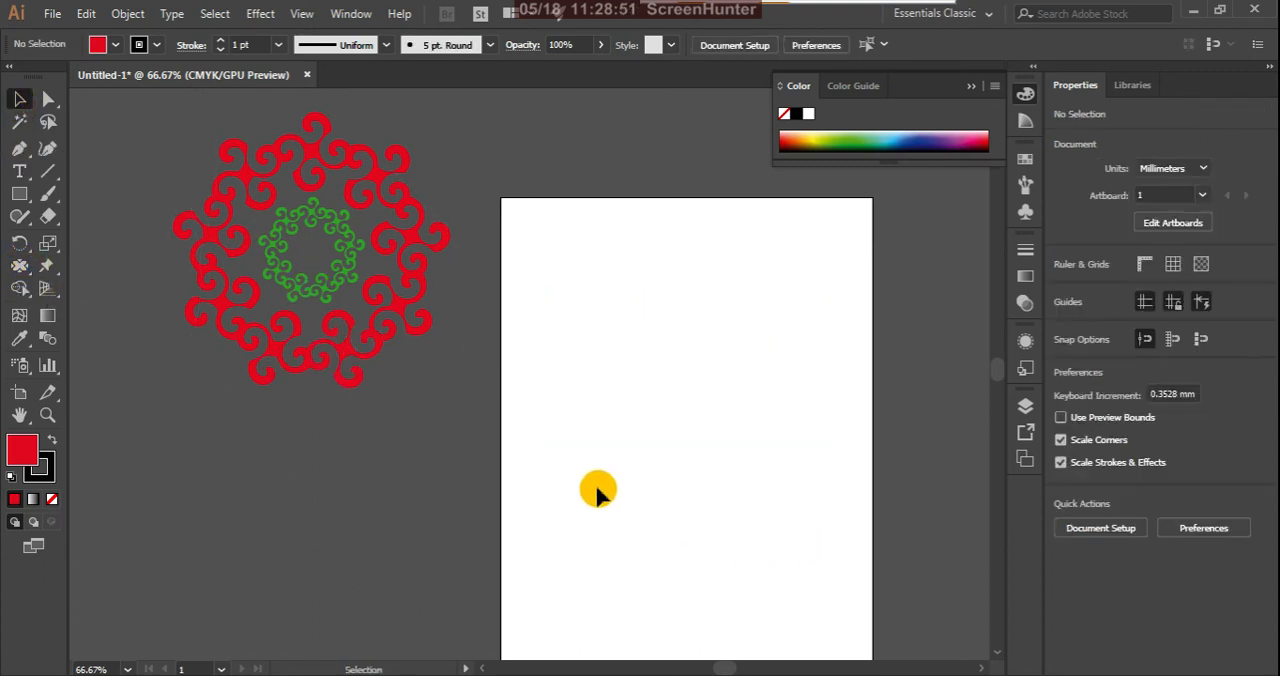
{"action": "left_click", "coordinate": [20, 194]}
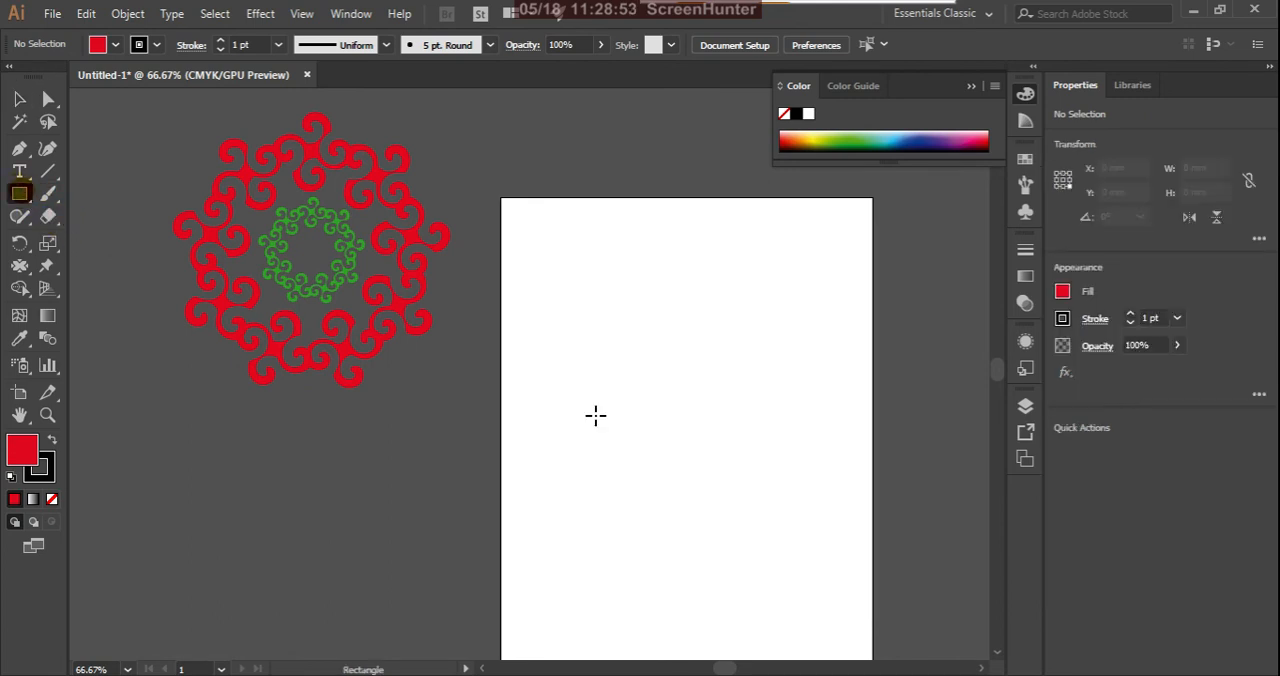
{"action": "left_click_drag", "start_coordinate": [586, 339], "coordinate": [736, 453]}
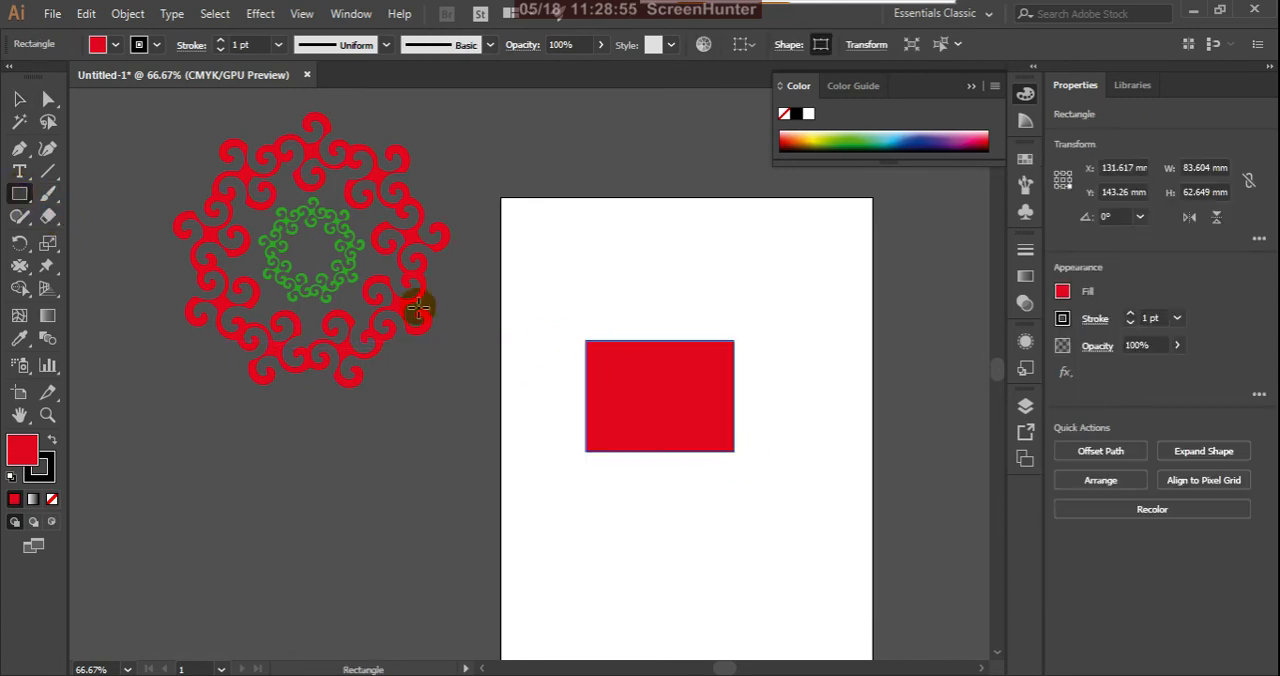
Step: Reset the Pucker tool options to their defaults
{"action": "double_click", "coordinate": [20, 267]}
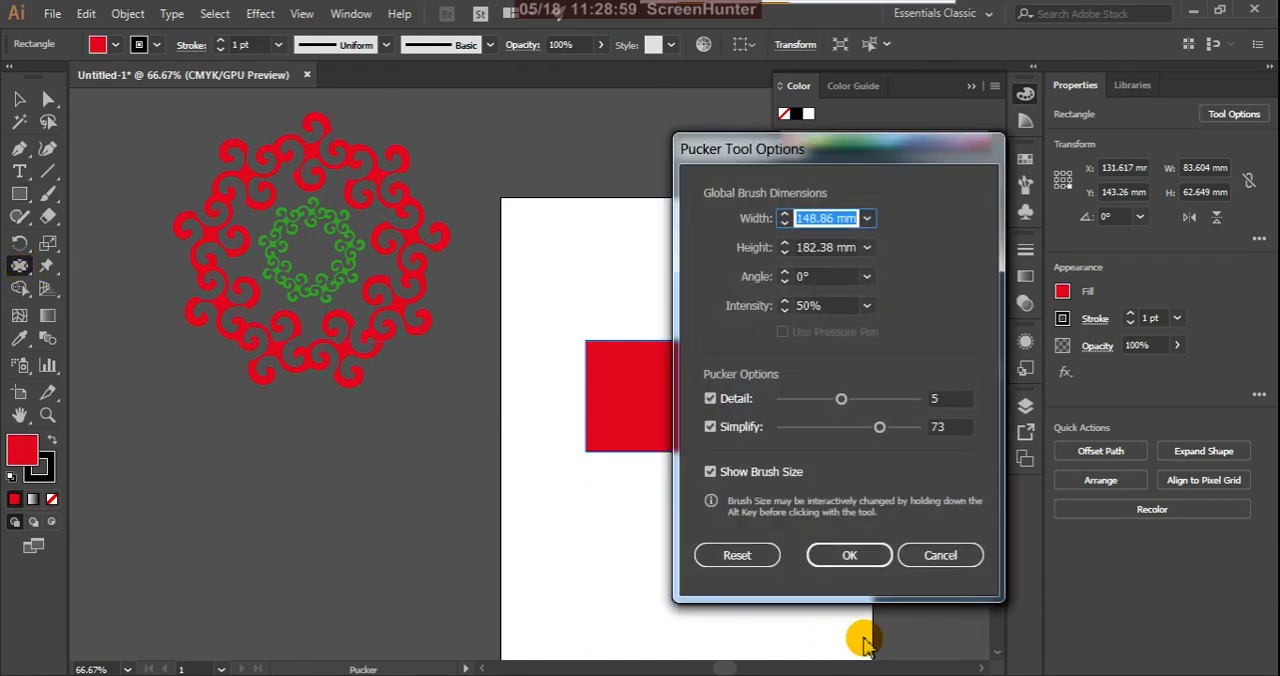
{"action": "left_click", "coordinate": [768, 557]}
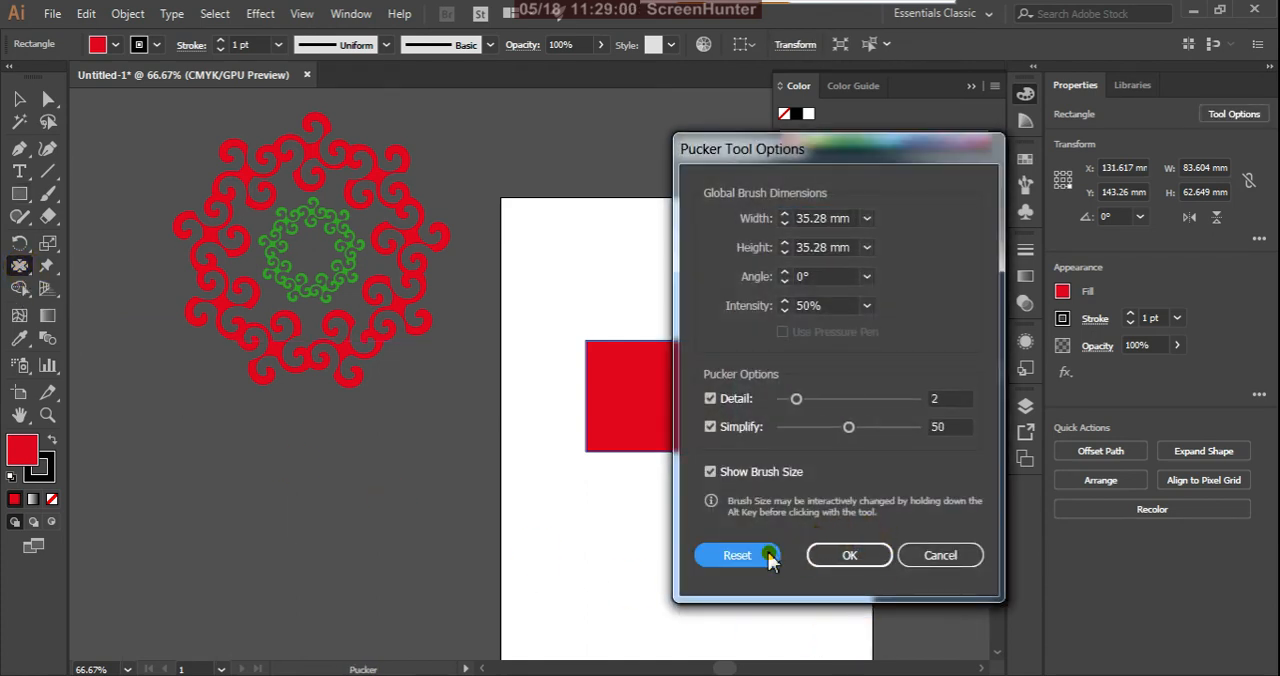
{"action": "left_click", "coordinate": [852, 561]}
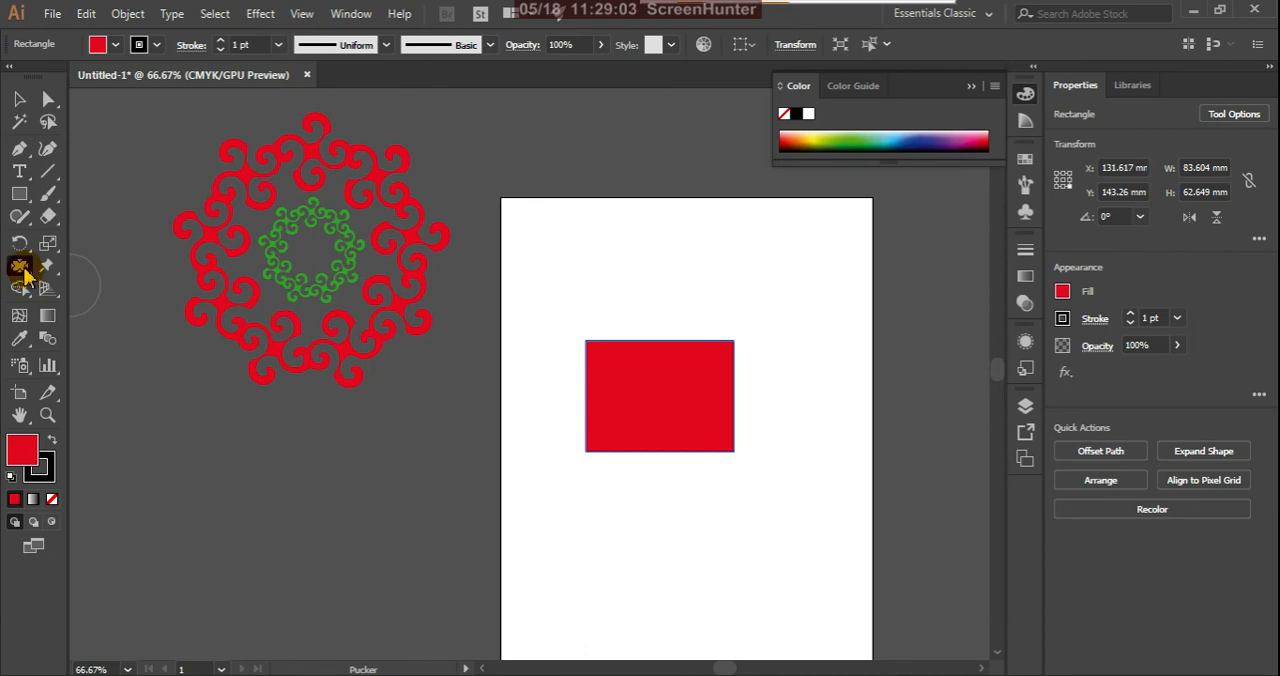
Step: Use the Bloat tool to push a rounded bump out of the rectangle's top edge and dent both sides inward
{"action": "left_click", "coordinate": [23, 268]}
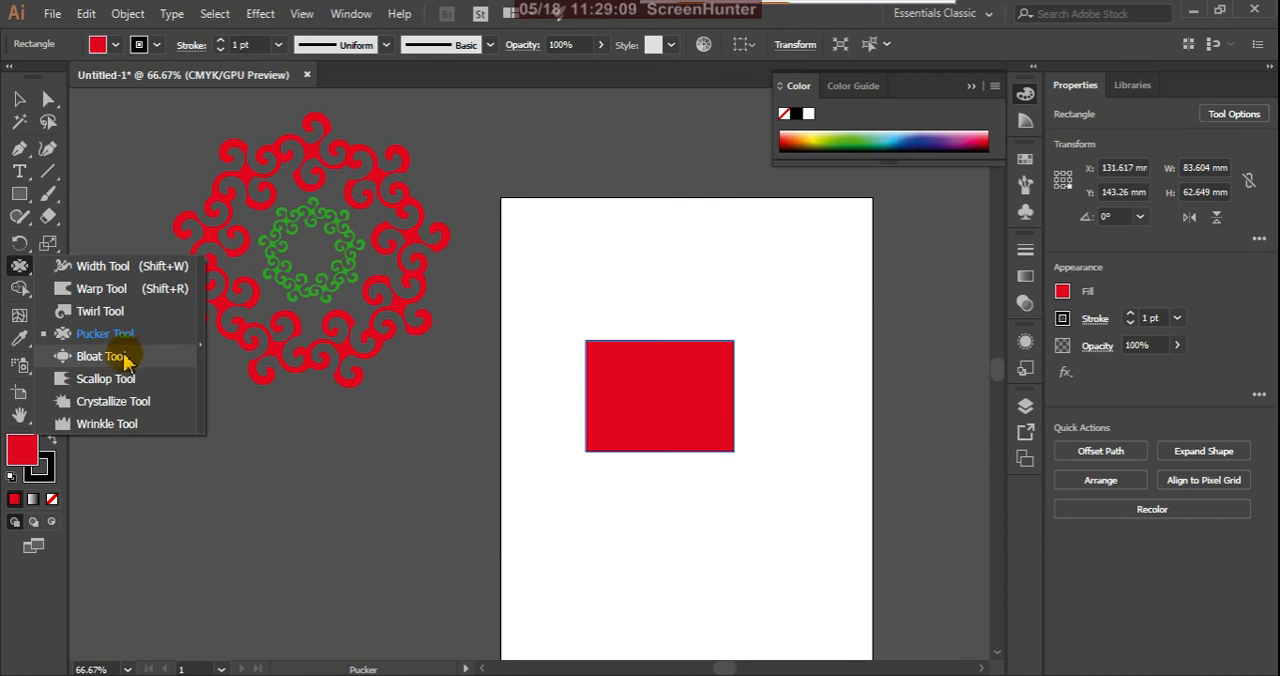
{"action": "left_click", "coordinate": [100, 356]}
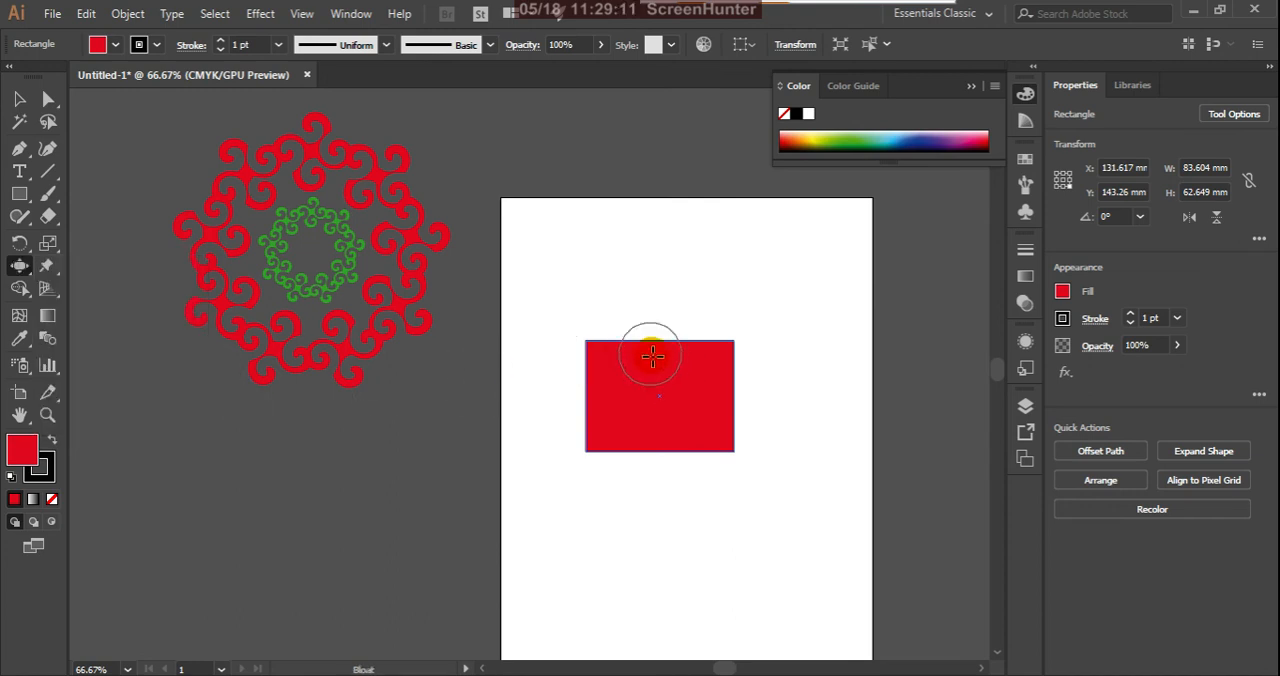
{"action": "left_click_drag", "start_coordinate": [652, 355], "coordinate": [657, 308]}
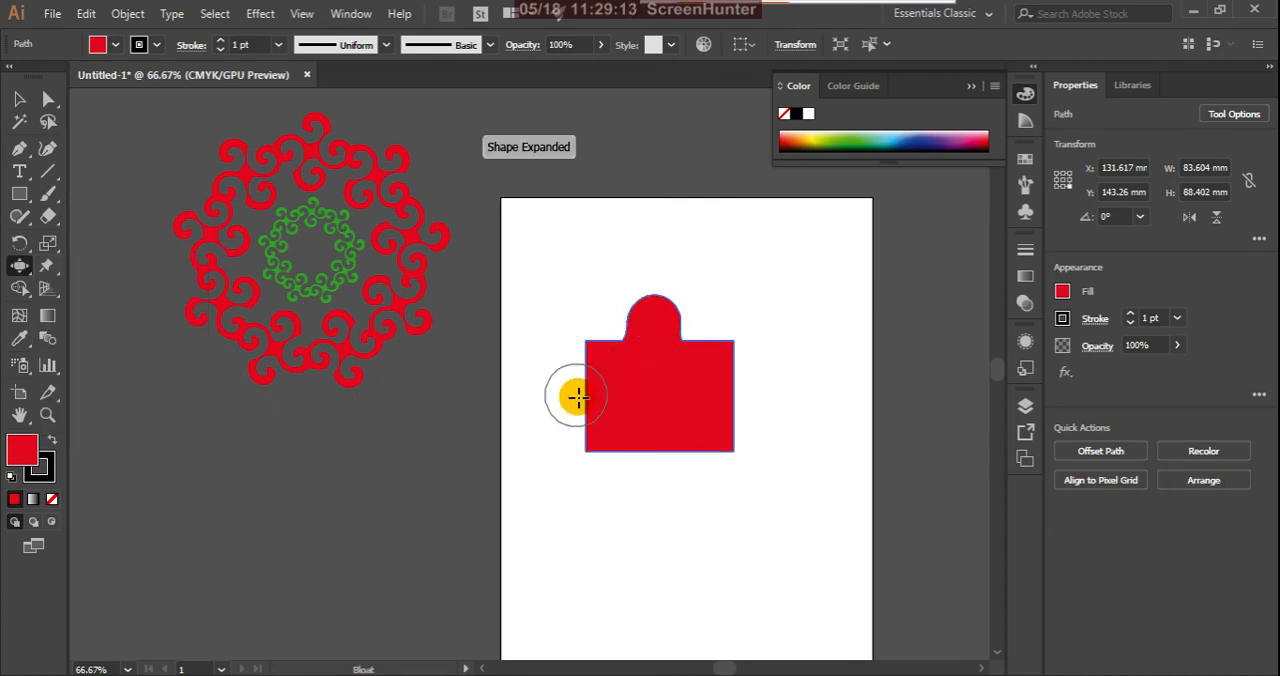
{"action": "mouse_move", "coordinate": [636, 392]}
{"action": "left_mouse_down"}
{"action": "mouse_move", "coordinate": [718, 396]}
{"action": "mouse_move", "coordinate": [683, 394]}
{"action": "left_mouse_up"}
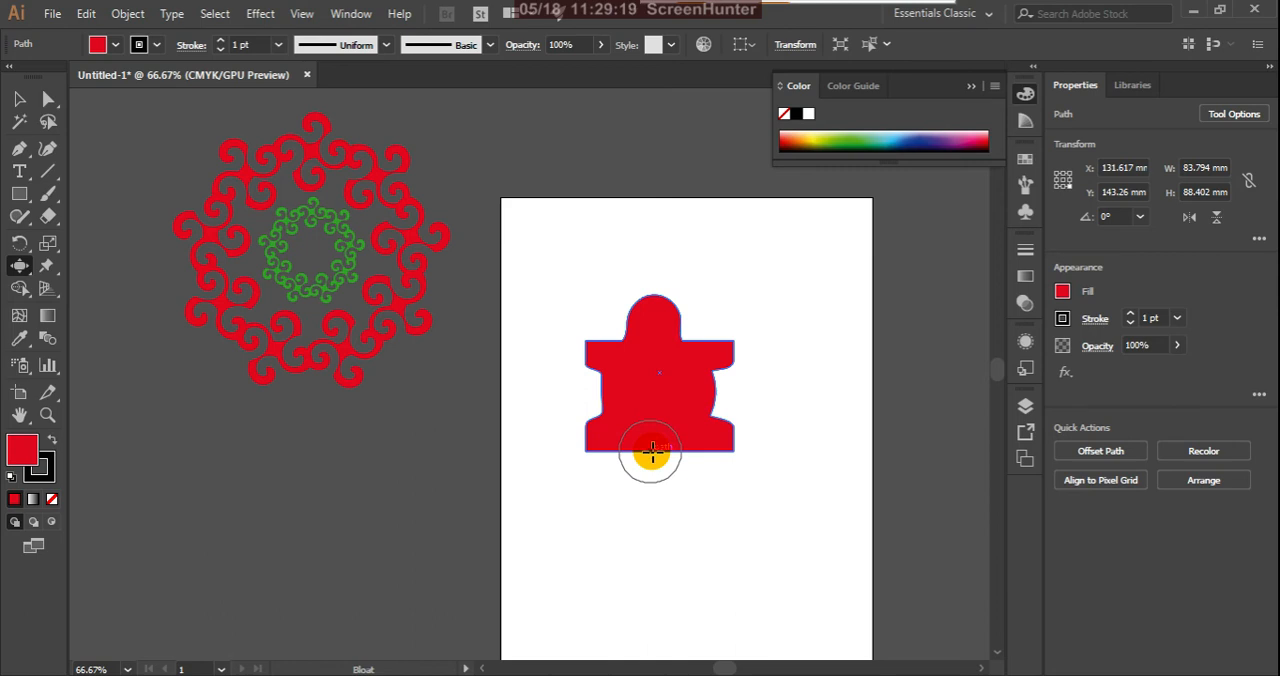
Step: Bloat the red shape's bottom edge, shoulders and sides further into an irregular outline
{"action": "left_click_drag", "start_coordinate": [651, 469], "coordinate": [649, 512]}
{"action": "left_click_drag", "start_coordinate": [632, 463], "coordinate": [634, 441]}
{"action": "mouse_move", "coordinate": [660, 351]}
{"action": "left_mouse_down"}
{"action": "mouse_move", "coordinate": [720, 291]}
{"action": "mouse_move", "coordinate": [646, 345]}
{"action": "left_mouse_up"}
{"action": "mouse_move", "coordinate": [583, 318]}
{"action": "left_mouse_down"}
{"action": "mouse_move", "coordinate": [607, 360]}
{"action": "mouse_move", "coordinate": [571, 409]}
{"action": "left_mouse_up"}
{"action": "left_click_drag", "start_coordinate": [709, 389], "coordinate": [766, 380]}
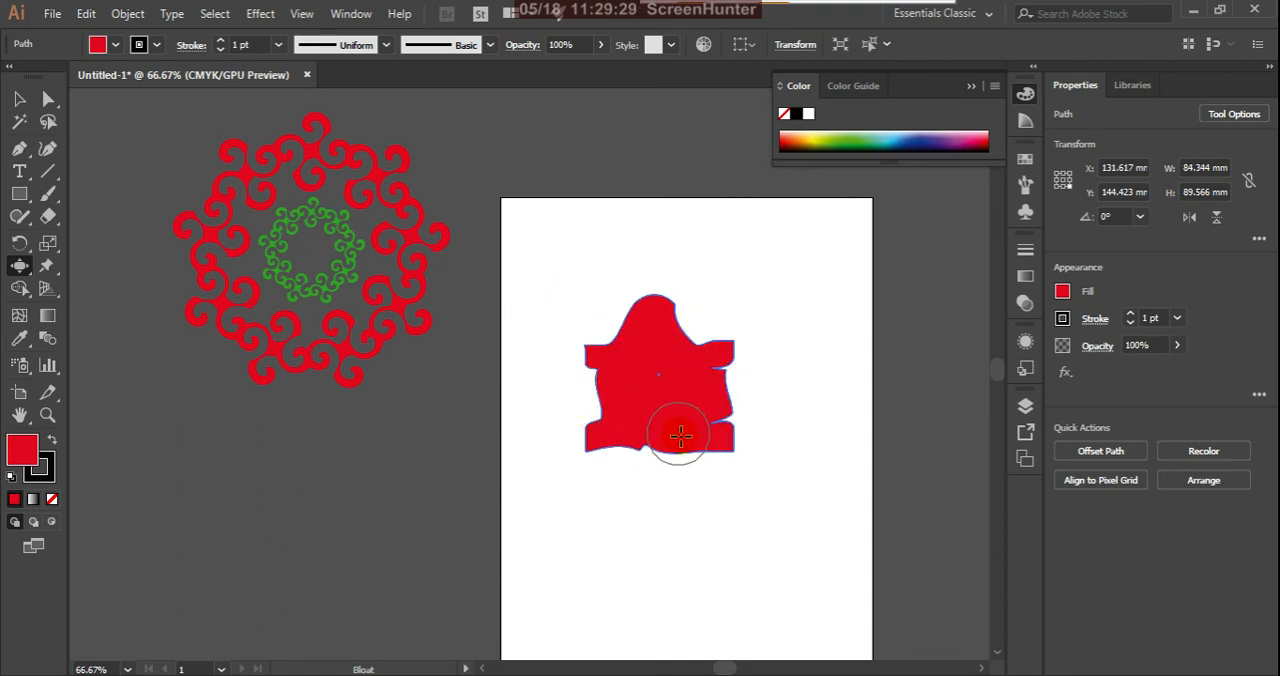
{"action": "left_click_drag", "start_coordinate": [680, 436], "coordinate": [677, 499]}
{"action": "left_click_drag", "start_coordinate": [644, 456], "coordinate": [609, 526]}
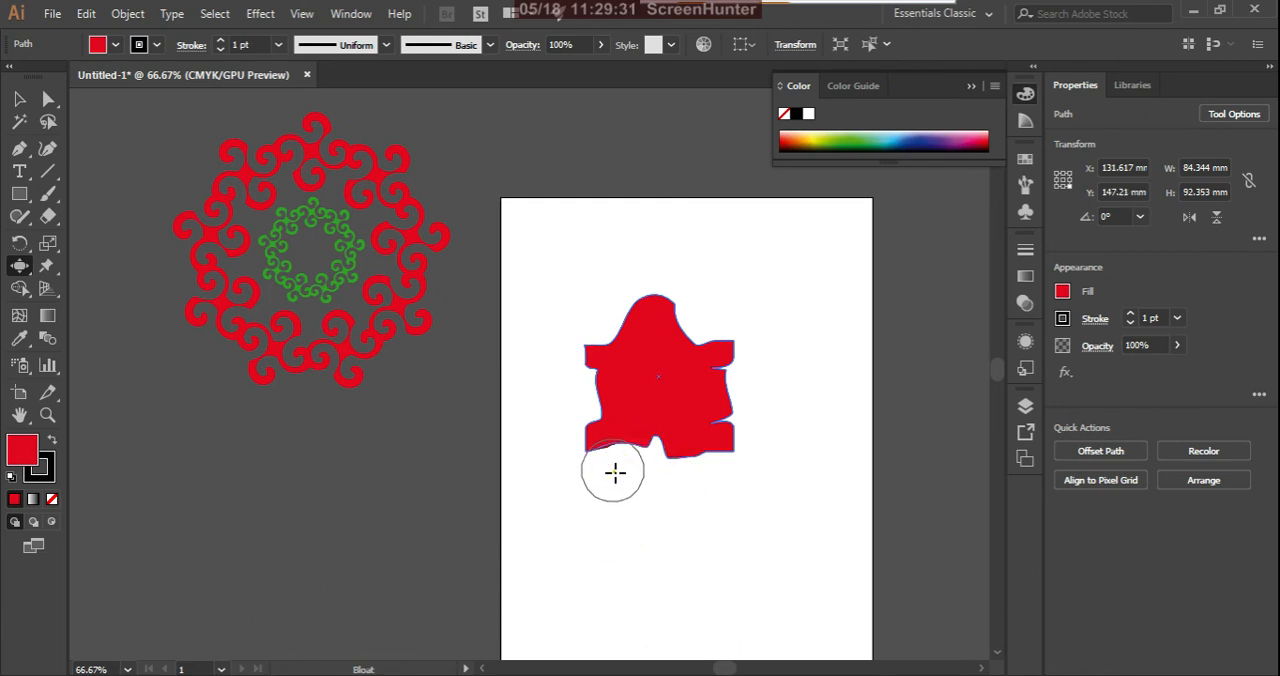
Step: Delete the bloated shape and draw an unfilled rectangle with a dark stroke, about 88 by 70 mm
{"action": "left_click", "coordinate": [24, 102]}
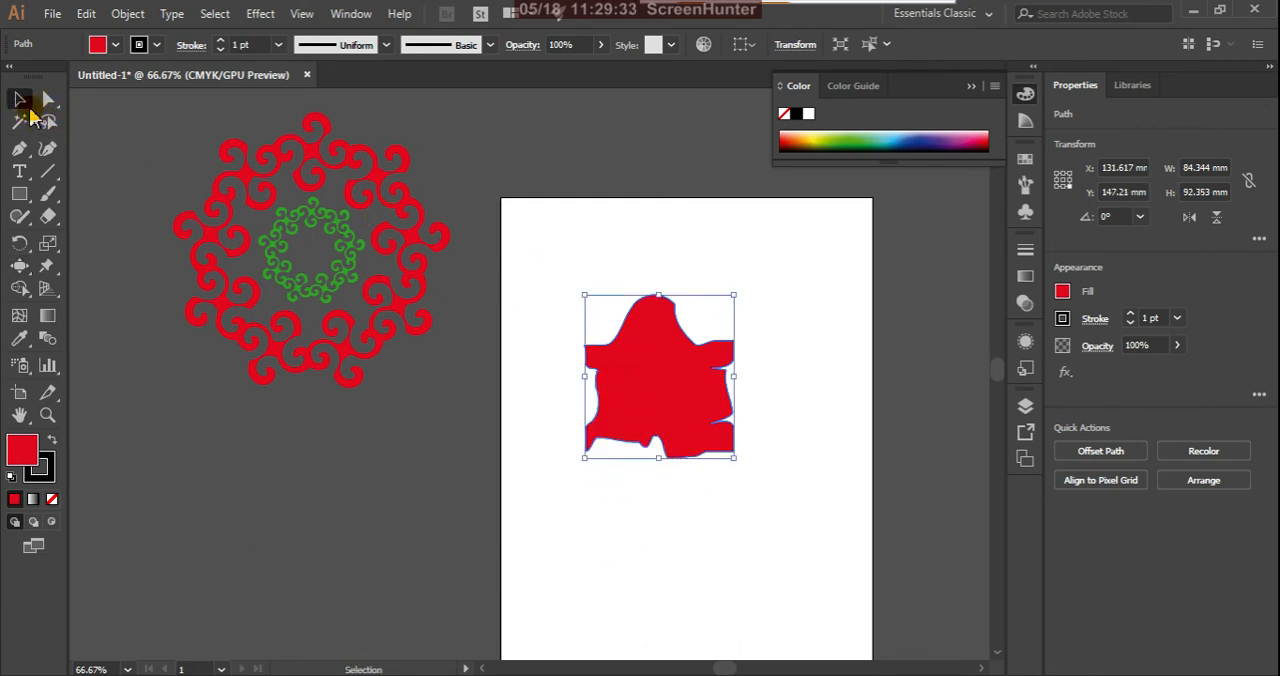
{"action": "key", "text": "Delete"}
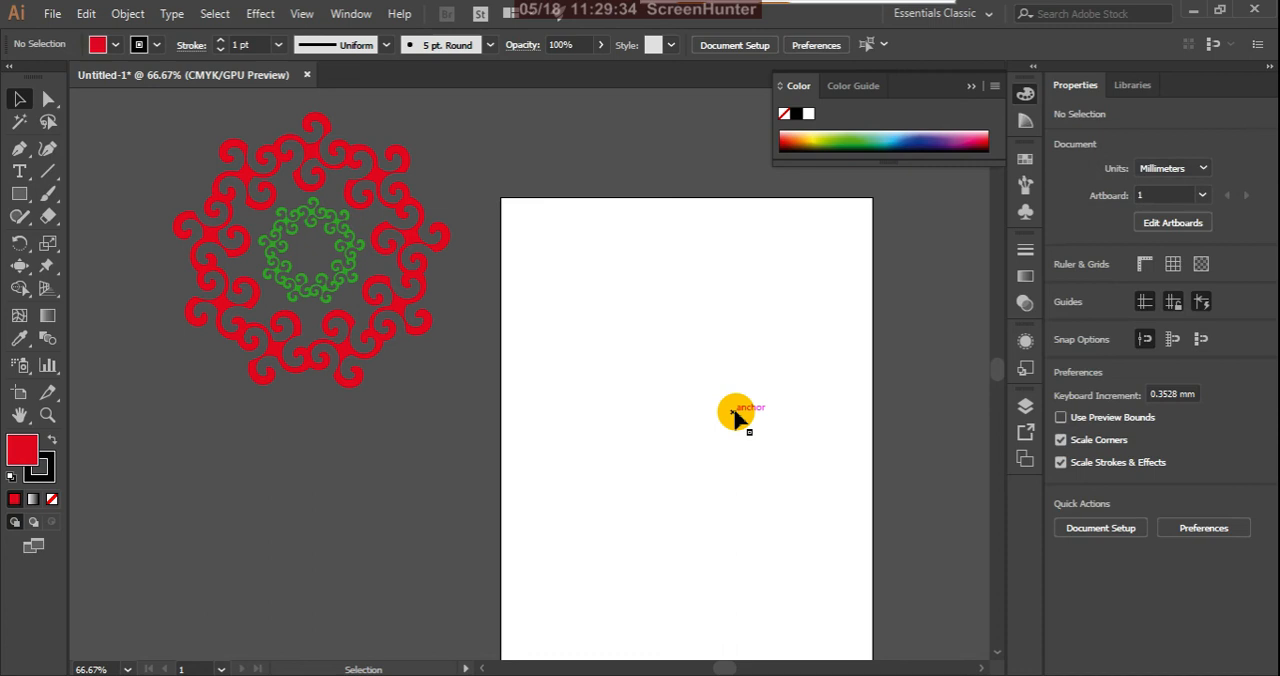
{"action": "left_click", "coordinate": [20, 194]}
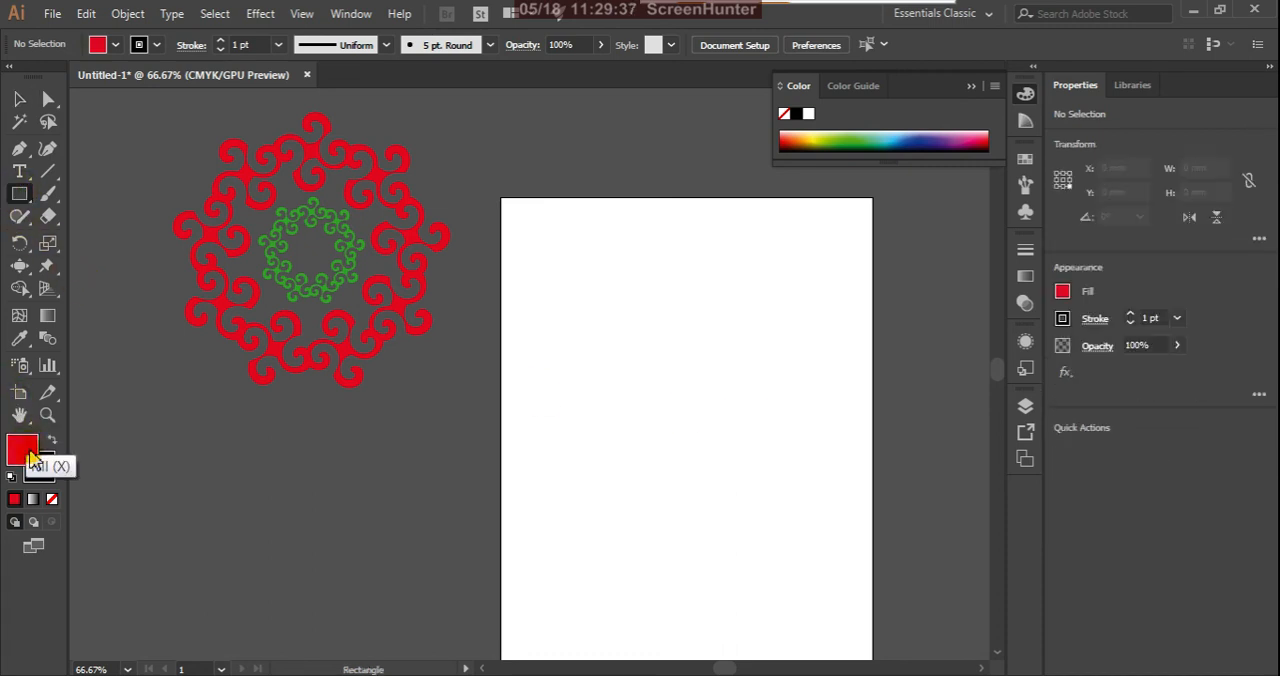
{"action": "left_click", "coordinate": [52, 499]}
{"action": "left_click_drag", "start_coordinate": [579, 323], "coordinate": [736, 449]}
Step: Use the Bloat tool to push soft waves into all four edges of the unfilled rectangle and a wide notch into its bottom edge
{"action": "left_click", "coordinate": [19, 265]}
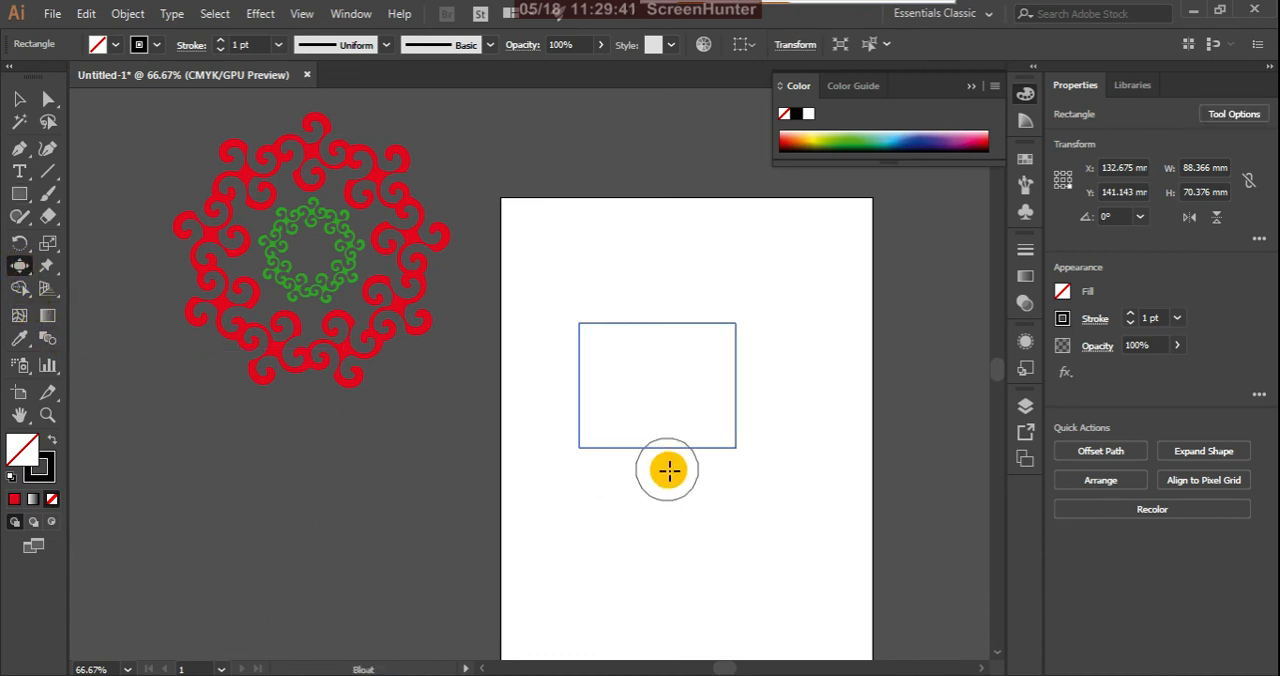
{"action": "left_click", "coordinate": [629, 449]}
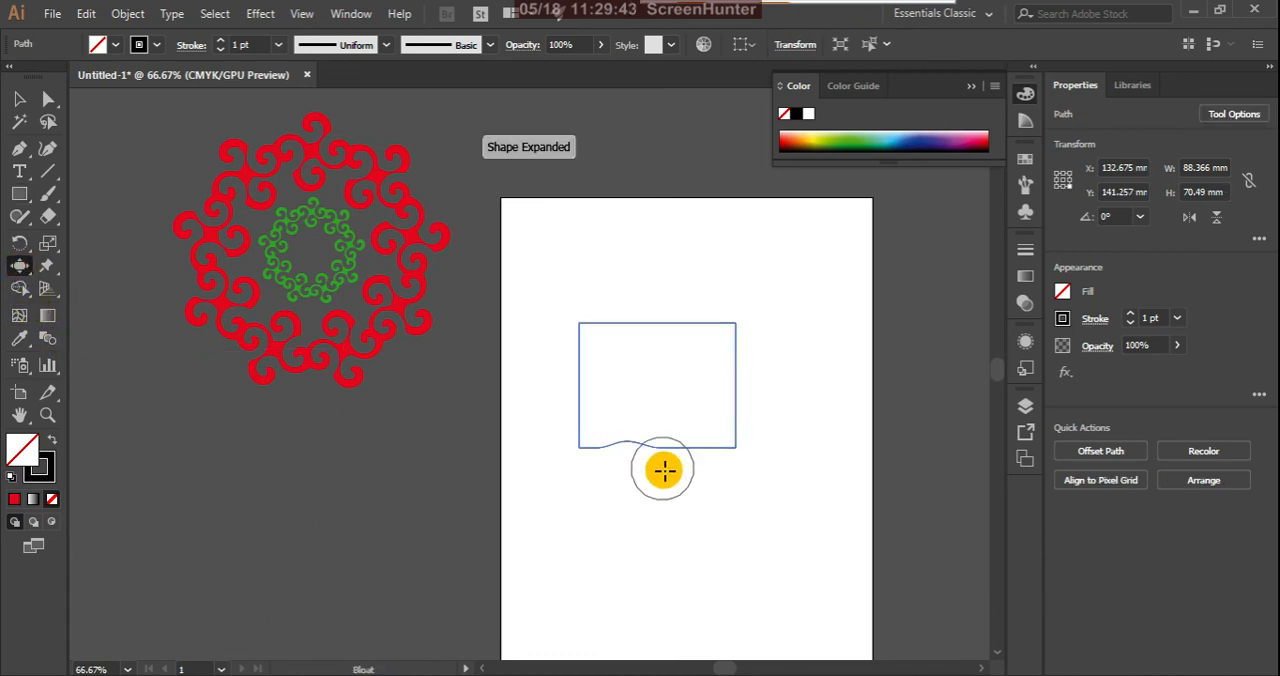
{"action": "mouse_move", "coordinate": [663, 470]}
{"action": "left_mouse_down"}
{"action": "mouse_move", "coordinate": [686, 456]}
{"action": "mouse_move", "coordinate": [691, 388]}
{"action": "mouse_move", "coordinate": [711, 360]}
{"action": "mouse_move", "coordinate": [737, 363]}
{"action": "mouse_move", "coordinate": [652, 352]}
{"action": "left_mouse_up"}
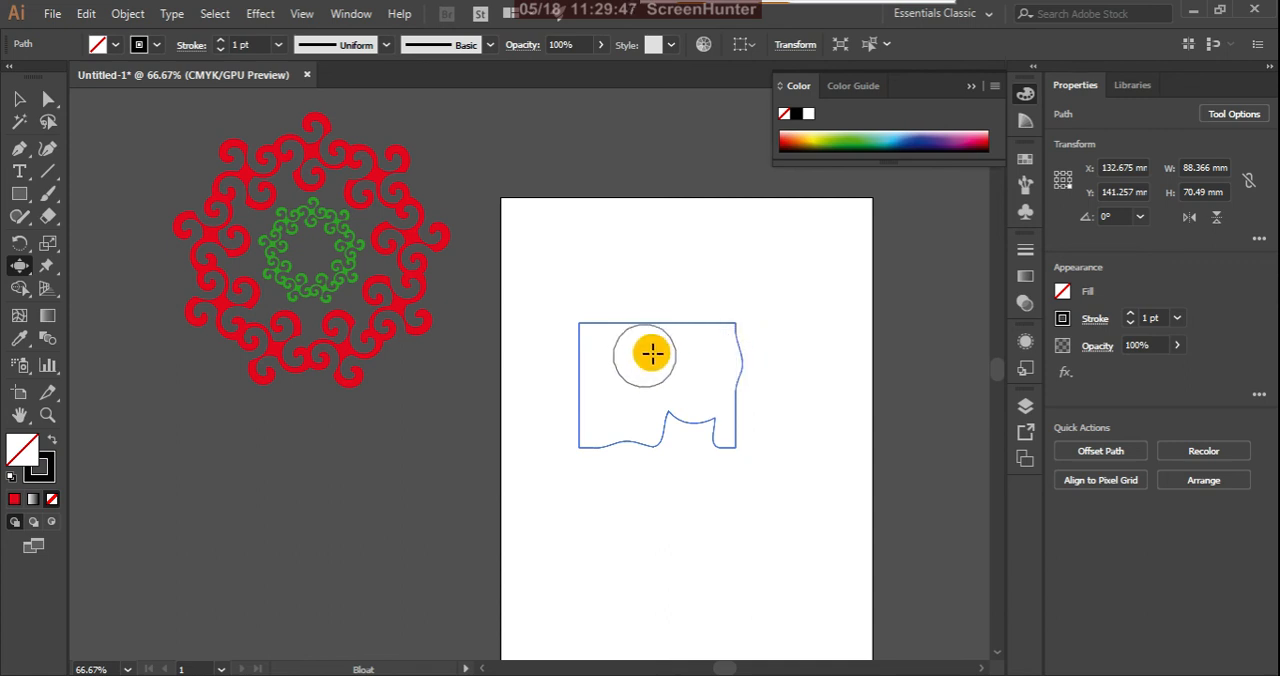
{"action": "left_click", "coordinate": [665, 318]}
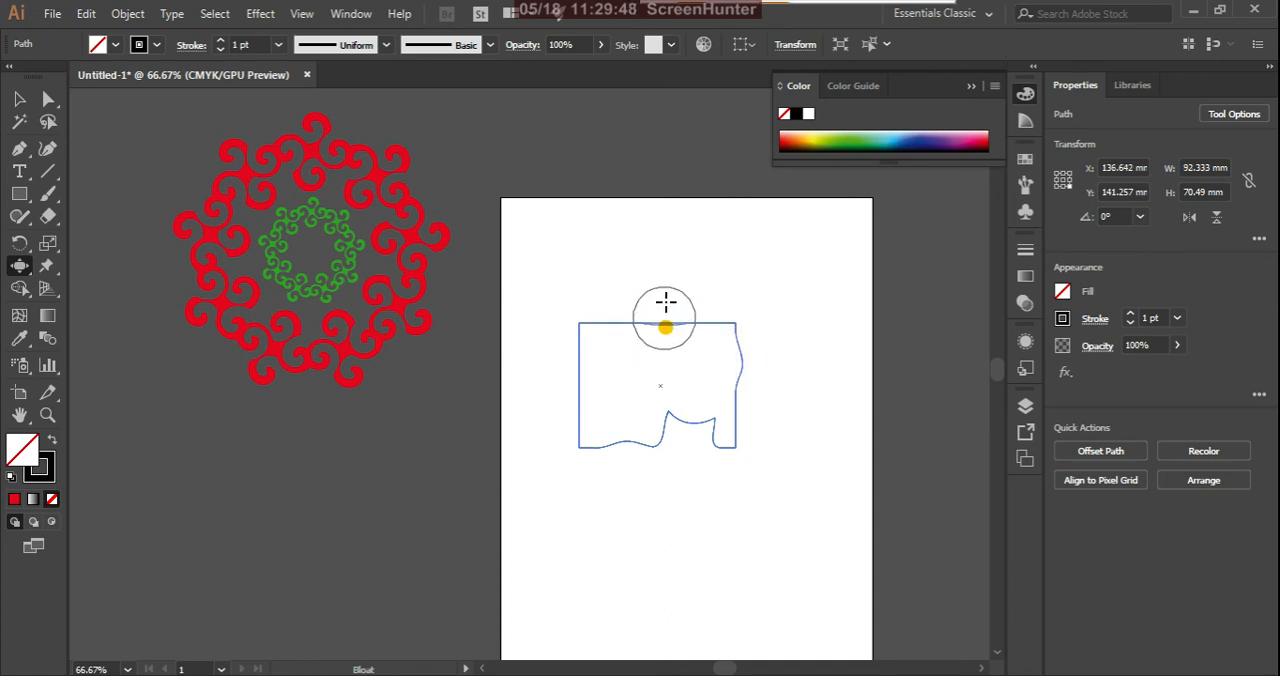
{"action": "left_click", "coordinate": [614, 323]}
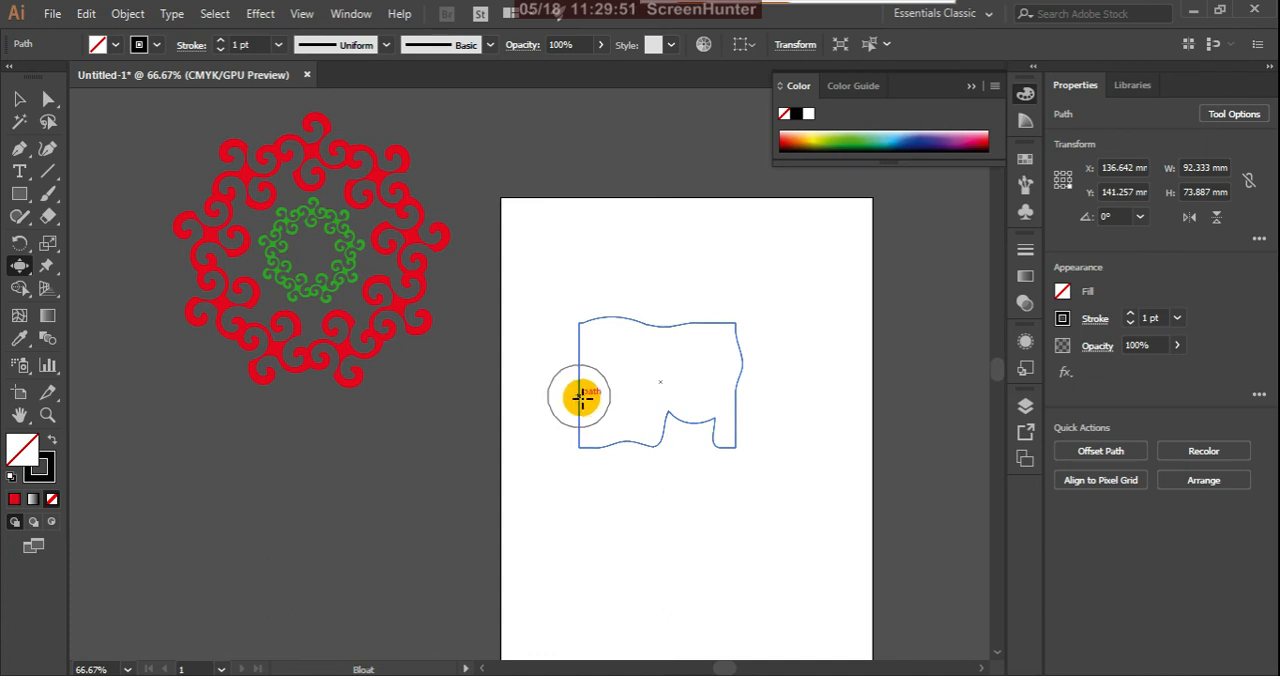
{"action": "mouse_move", "coordinate": [620, 395]}
{"action": "left_mouse_down"}
{"action": "mouse_move", "coordinate": [634, 374]}
{"action": "mouse_move", "coordinate": [586, 342]}
{"action": "mouse_move", "coordinate": [505, 346]}
{"action": "left_mouse_up"}
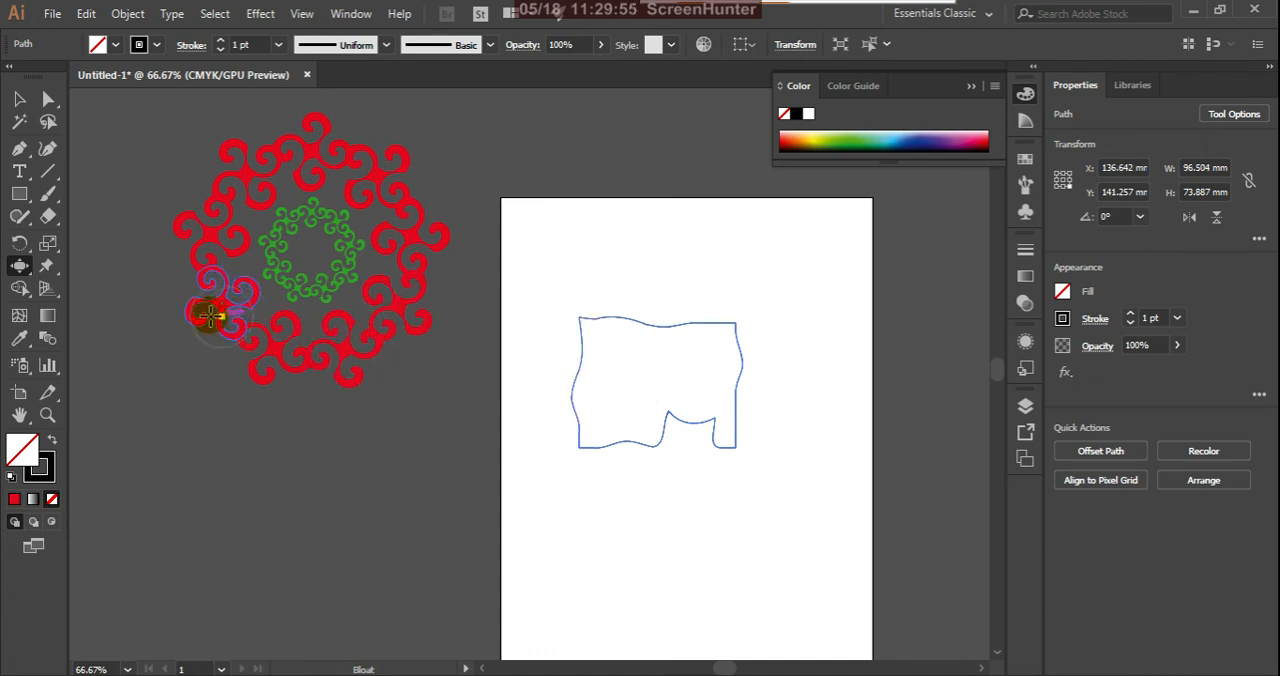
Step: Fill the wavy unfilled shape on the artboard with solid red
{"action": "left_click", "coordinate": [22, 452]}
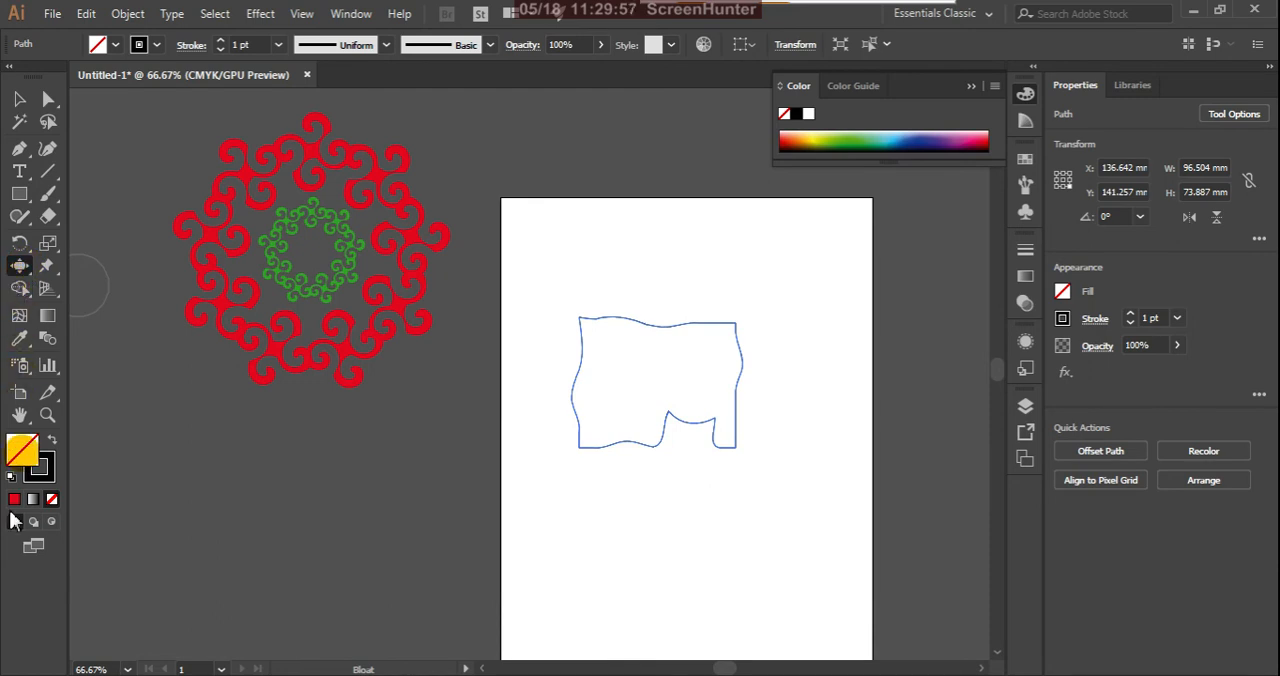
{"action": "left_click", "coordinate": [14, 499]}
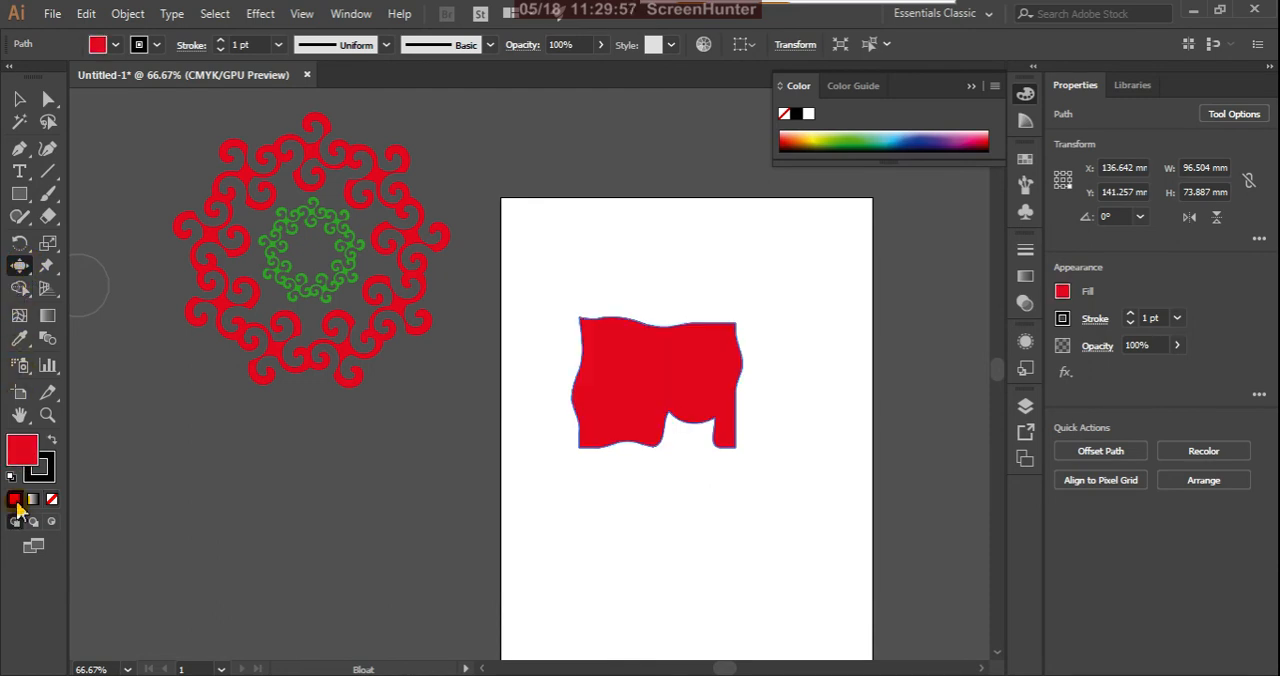
Step: Set the Bloat tool's Detail to 5 and Simplify to 29 in its options
{"action": "double_click", "coordinate": [20, 266]}
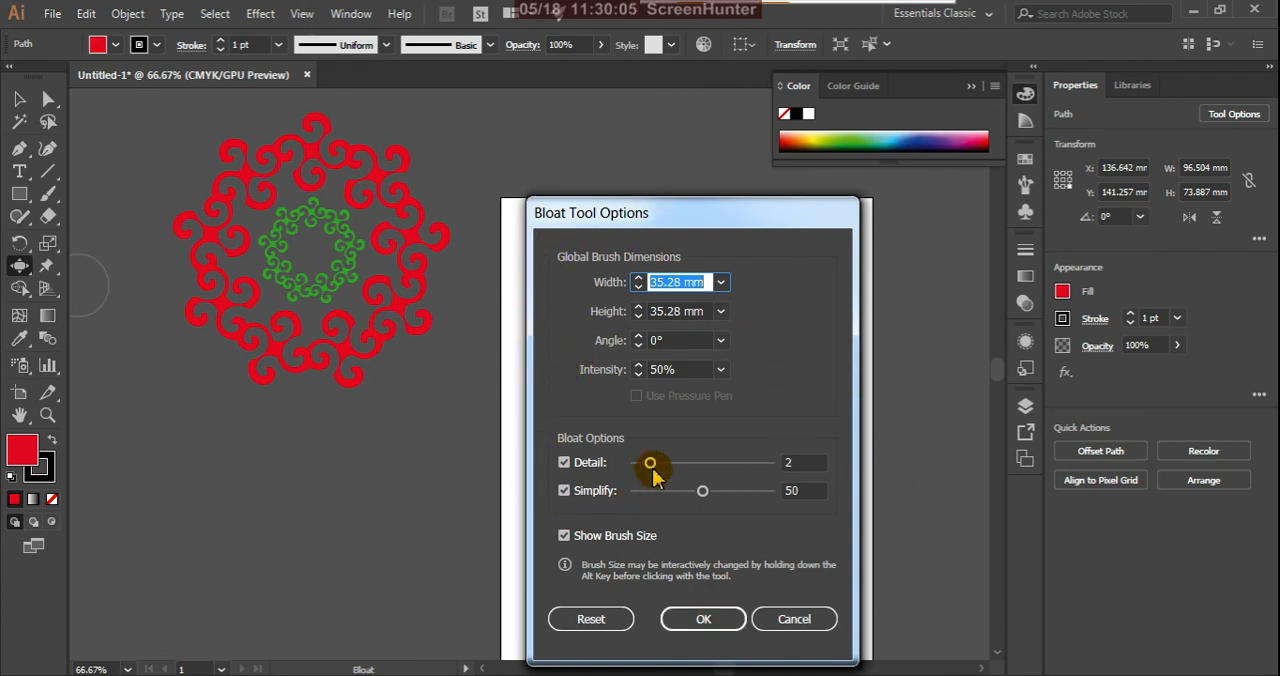
{"action": "left_click_drag", "start_coordinate": [651, 466], "coordinate": [699, 468]}
{"action": "left_click", "coordinate": [702, 492]}
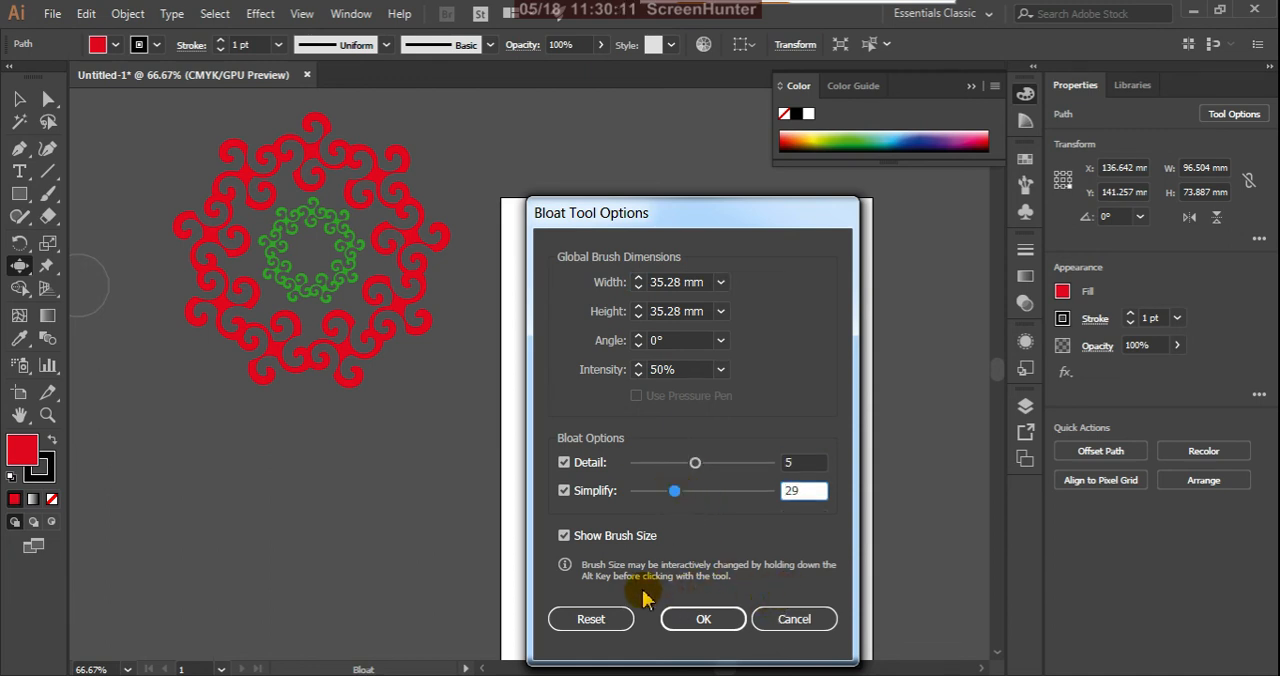
{"action": "left_click", "coordinate": [703, 619]}
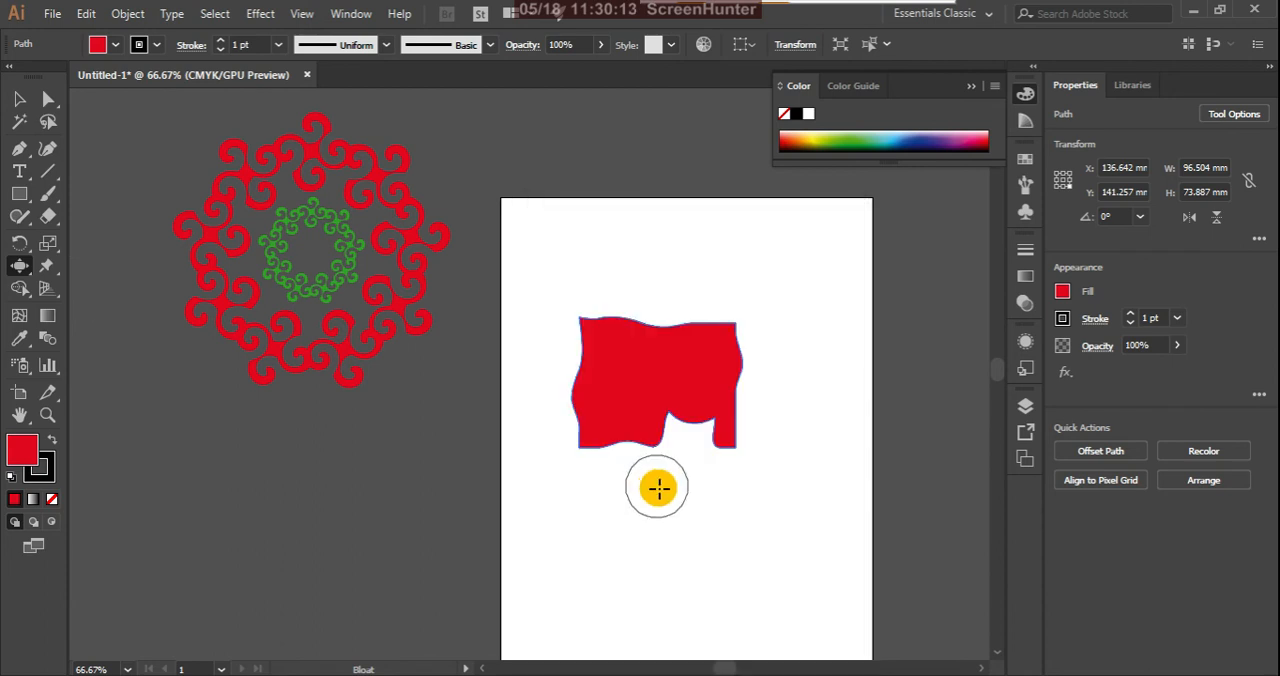
Step: Bloat the red shape's bottom edge into a rounded arch and push small uneven bumps into its top and right edges
{"action": "left_click_drag", "start_coordinate": [638, 455], "coordinate": [637, 505]}
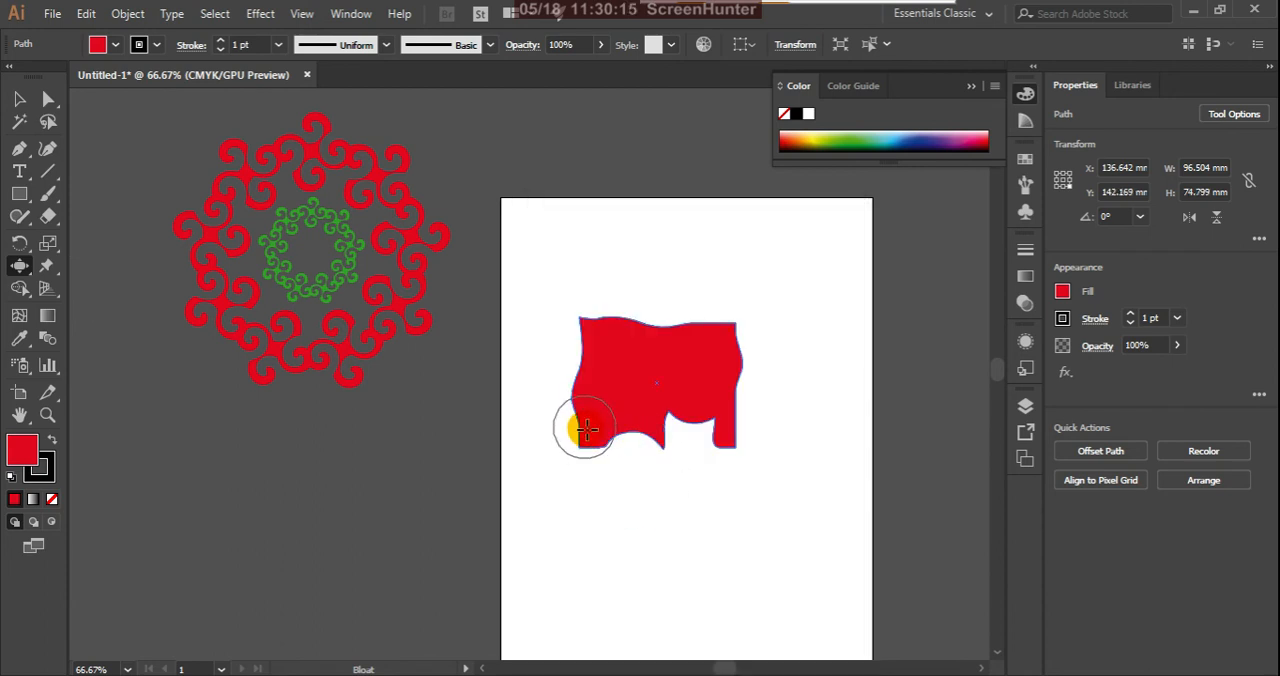
{"action": "left_click_drag", "start_coordinate": [578, 371], "coordinate": [595, 397], "text": "alt"}
{"action": "mouse_move", "coordinate": [670, 290]}
{"action": "left_mouse_down"}
{"action": "mouse_move", "coordinate": [677, 271]}
{"action": "mouse_move", "coordinate": [686, 309]}
{"action": "left_mouse_up"}
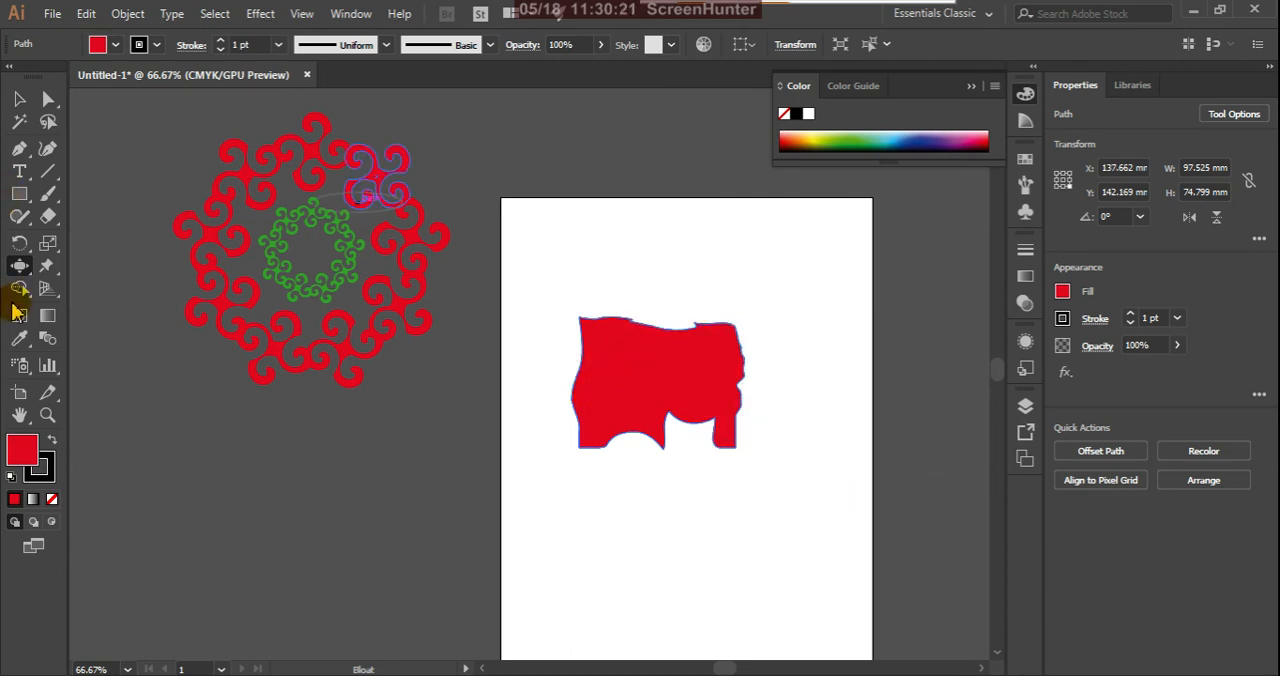
Step: Show the other distortion tools grouped with the Bloat tool
{"action": "left_click", "coordinate": [21, 266]}
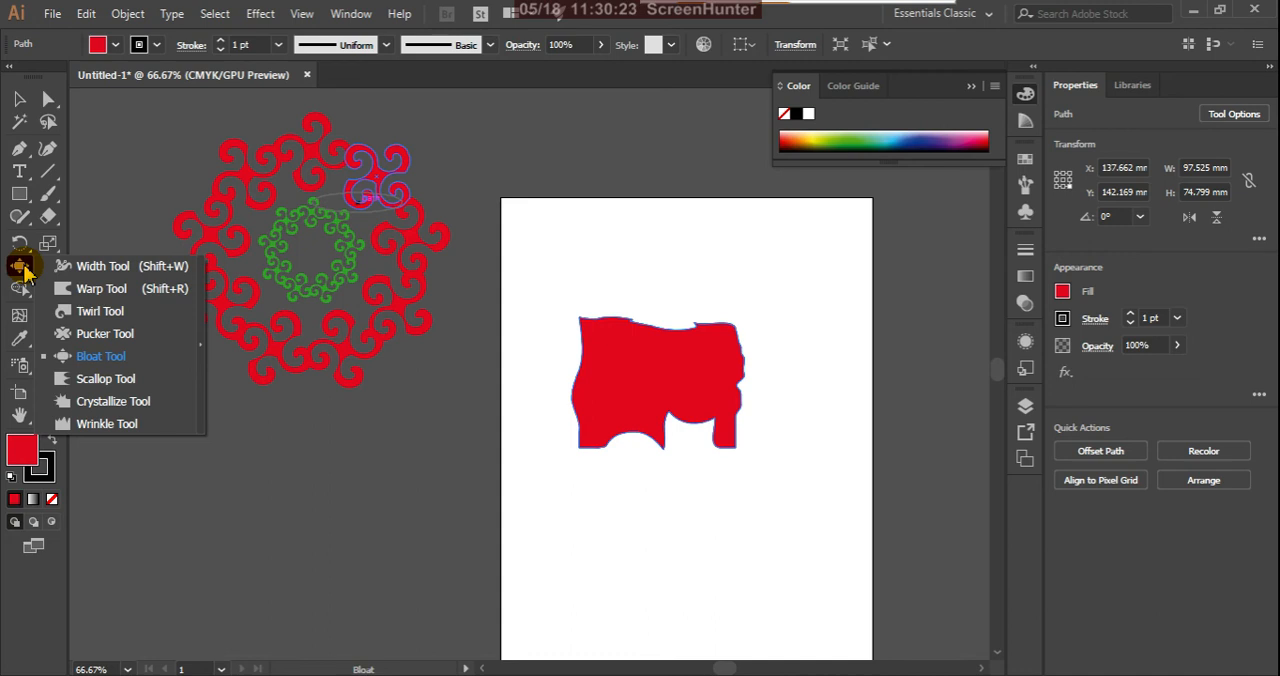
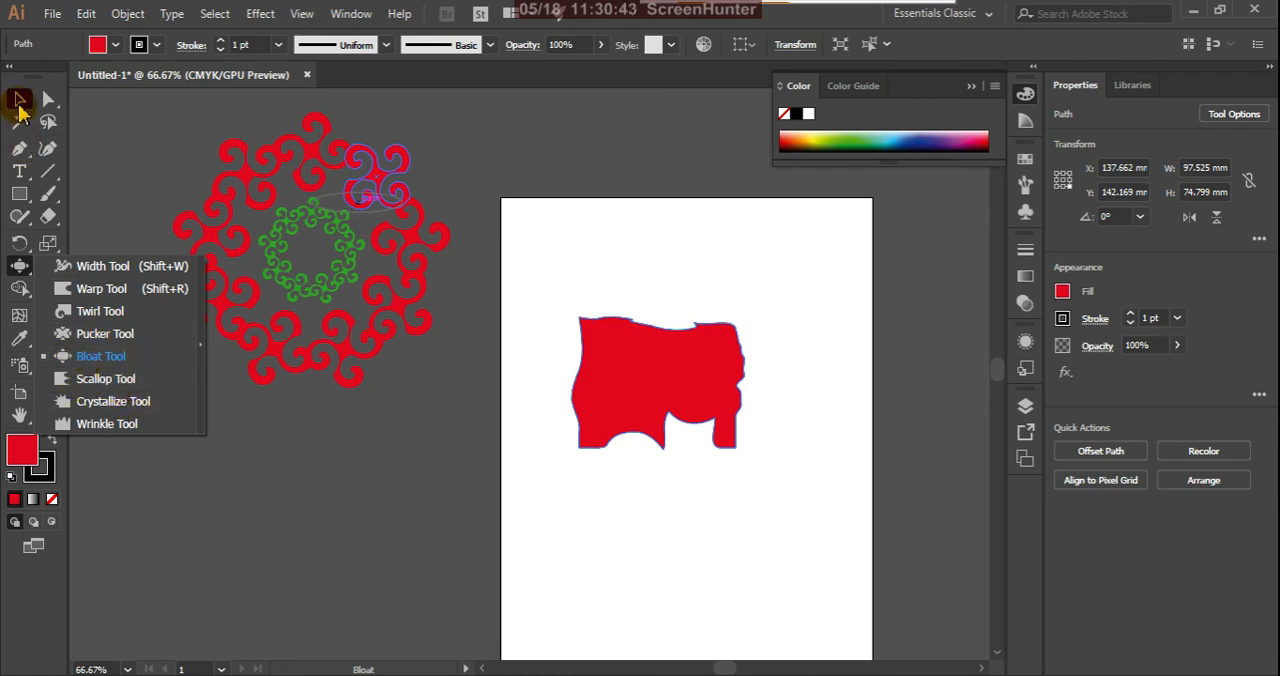
Step: Delete the bloated red shape from the artboard
{"action": "left_click", "coordinate": [18, 101]}
{"action": "left_click", "coordinate": [660, 386]}
{"action": "key", "text": "Delete"}
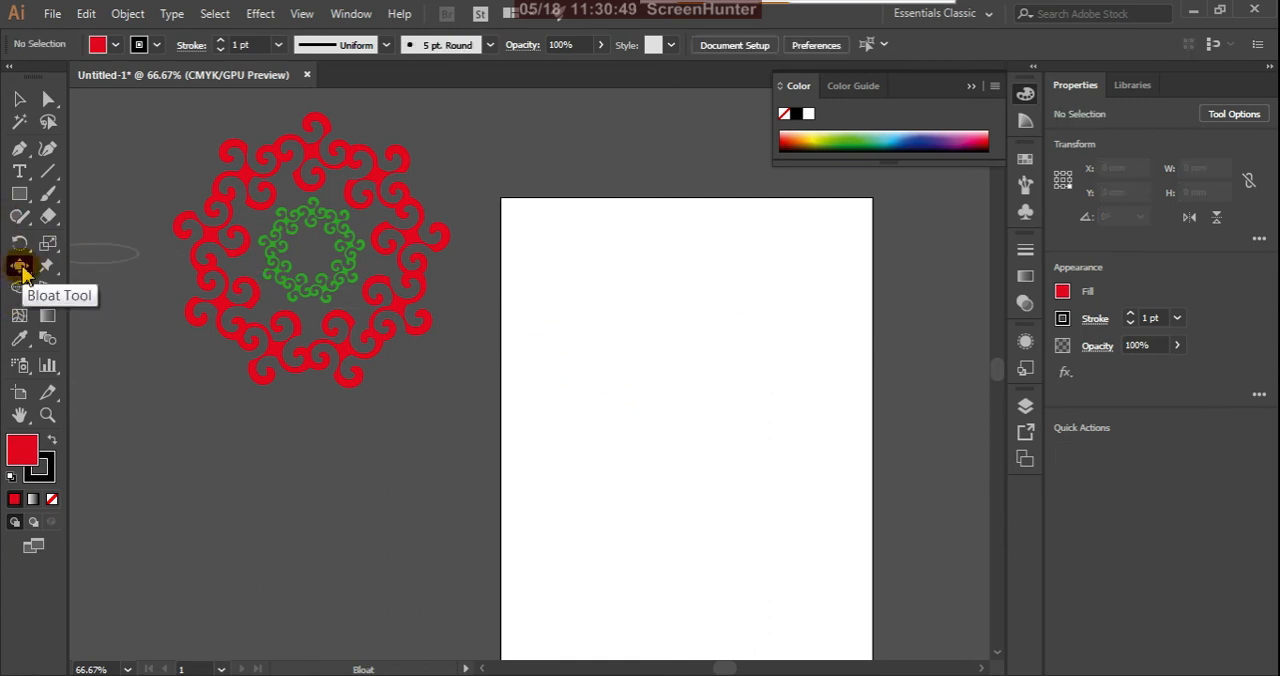
Step: Reset the Bloat tool's options to their defaults
{"action": "double_click", "coordinate": [20, 266]}
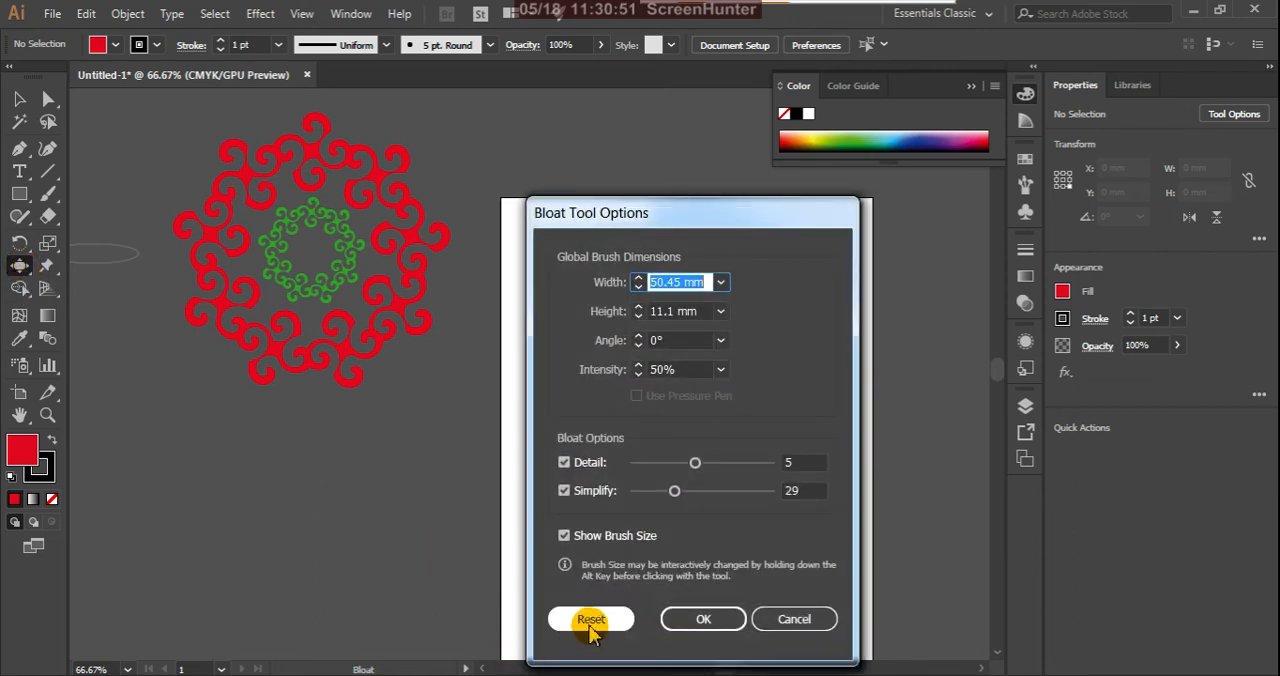
{"action": "left_click", "coordinate": [592, 622]}
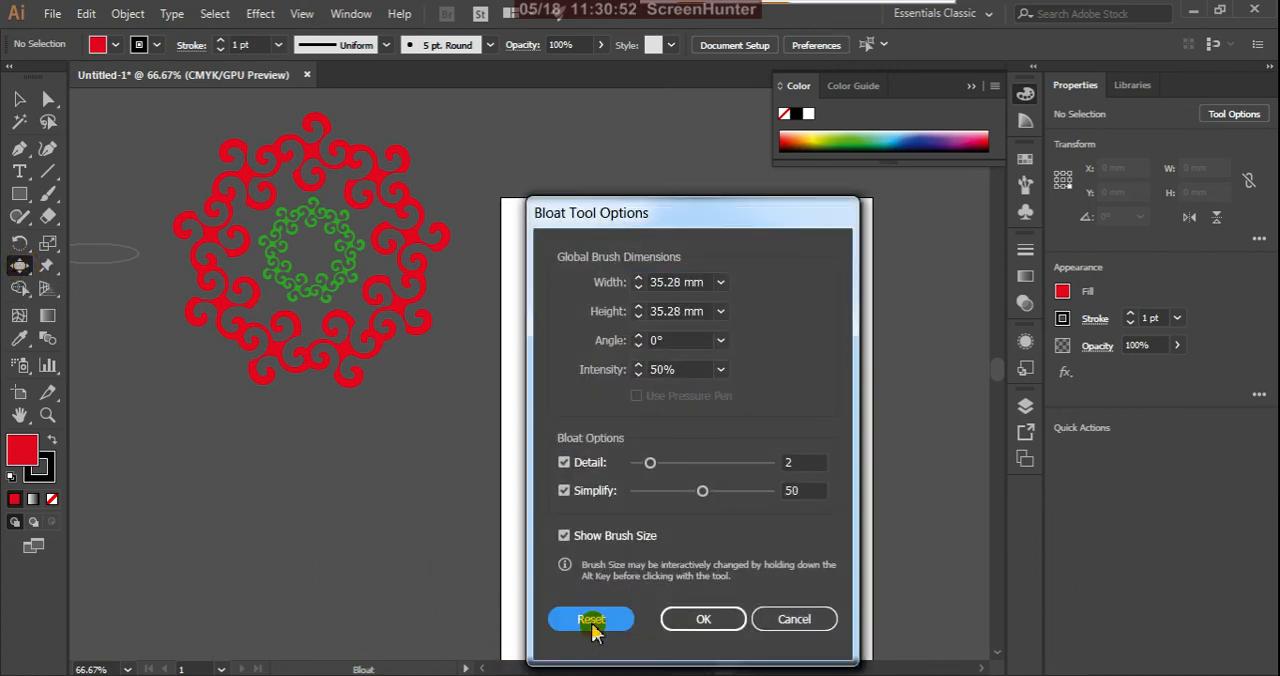
{"action": "left_click", "coordinate": [704, 619]}
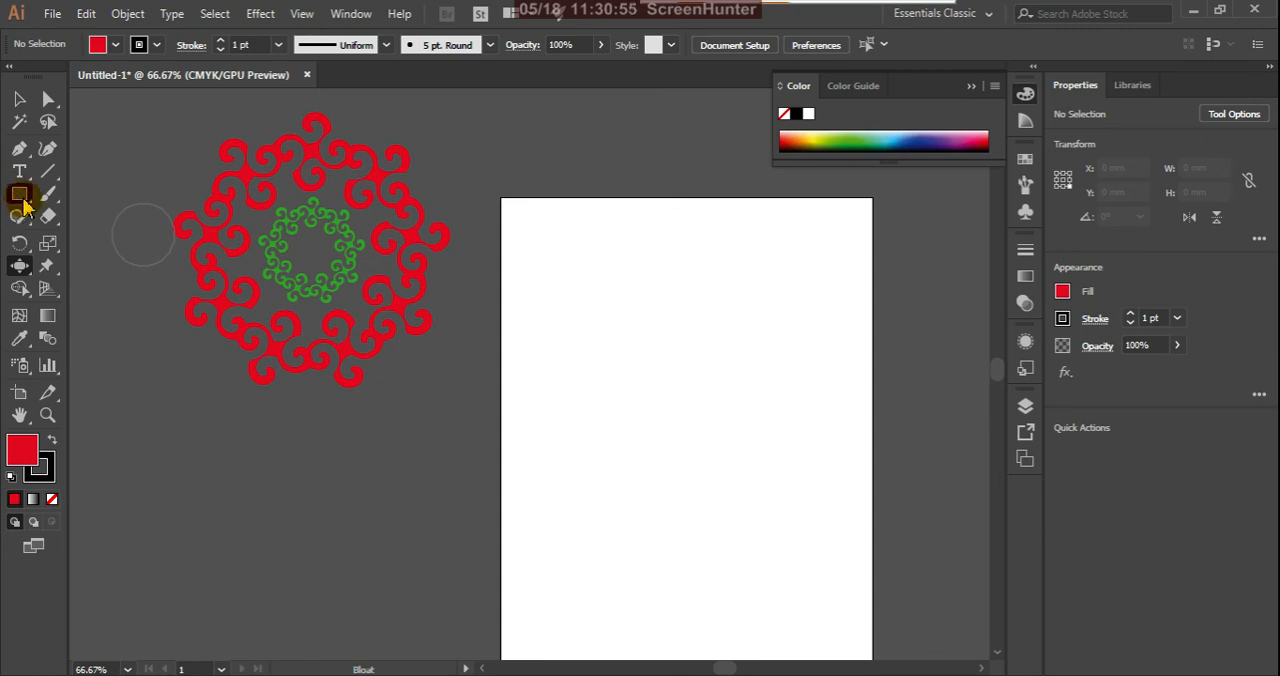
Step: Draw a red rectangle about 110 by 68 mm on the artboard and roughen its edges with the Scallop tool
{"action": "left_click", "coordinate": [19, 193]}
{"action": "left_click_drag", "start_coordinate": [594, 341], "coordinate": [789, 461]}
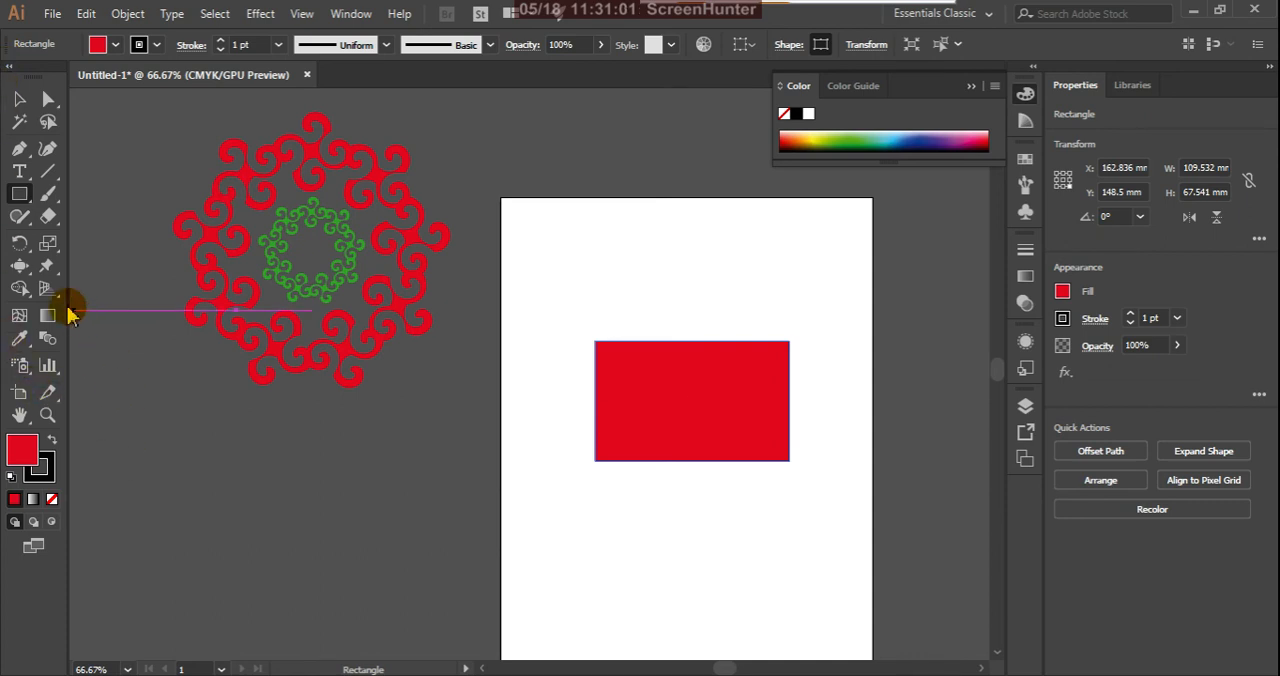
{"action": "left_click", "coordinate": [20, 268]}
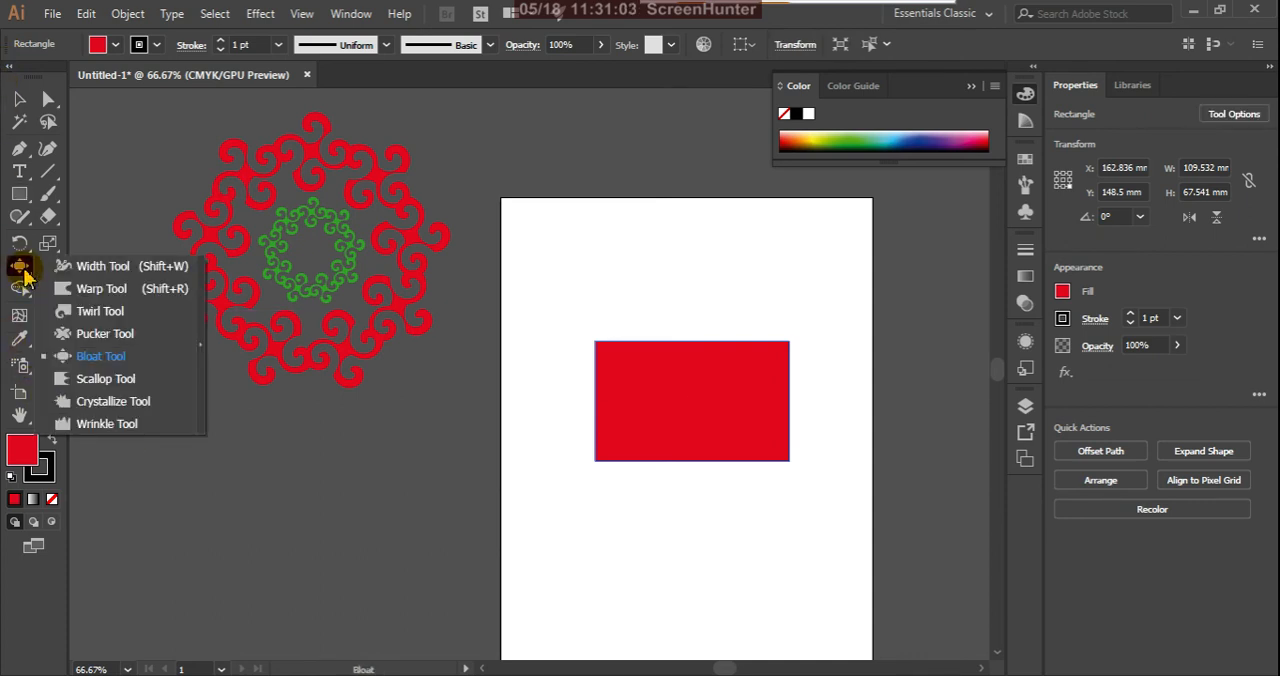
{"action": "left_click", "coordinate": [128, 378]}
{"action": "mouse_move", "coordinate": [622, 354]}
{"action": "left_mouse_down"}
{"action": "mouse_move", "coordinate": [669, 371]}
{"action": "mouse_move", "coordinate": [676, 331]}
{"action": "mouse_move", "coordinate": [718, 358]}
{"action": "mouse_move", "coordinate": [733, 316]}
{"action": "mouse_move", "coordinate": [768, 351]}
{"action": "mouse_move", "coordinate": [773, 307]}
{"action": "mouse_move", "coordinate": [778, 384]}
{"action": "mouse_move", "coordinate": [826, 383]}
{"action": "mouse_move", "coordinate": [763, 416]}
{"action": "mouse_move", "coordinate": [788, 440]}
{"action": "mouse_move", "coordinate": [837, 436]}
{"action": "mouse_move", "coordinate": [744, 457]}
{"action": "mouse_move", "coordinate": [750, 501]}
{"action": "mouse_move", "coordinate": [714, 457]}
{"action": "mouse_move", "coordinate": [712, 498]}
{"action": "mouse_move", "coordinate": [676, 481]}
{"action": "mouse_move", "coordinate": [673, 461]}
{"action": "mouse_move", "coordinate": [666, 540]}
{"action": "mouse_move", "coordinate": [638, 467]}
{"action": "left_mouse_up"}
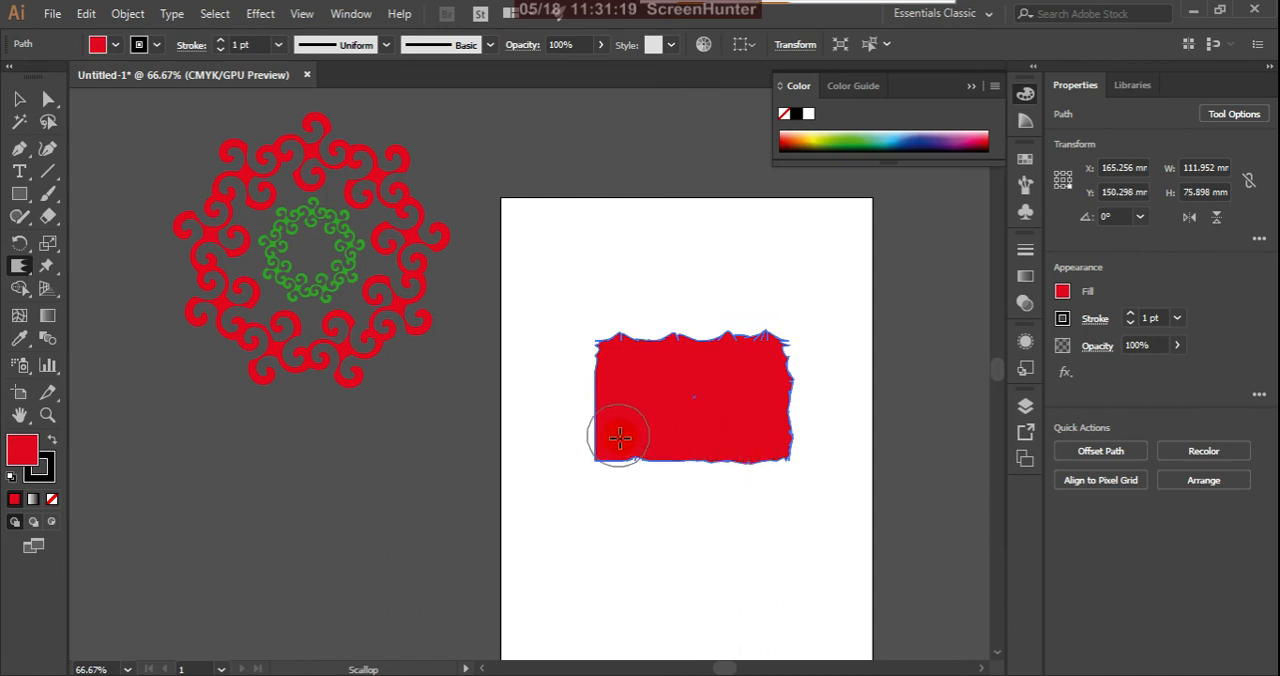
{"action": "mouse_move", "coordinate": [584, 431]}
{"action": "left_mouse_down"}
{"action": "mouse_move", "coordinate": [530, 419]}
{"action": "mouse_move", "coordinate": [588, 392]}
{"action": "left_mouse_up"}
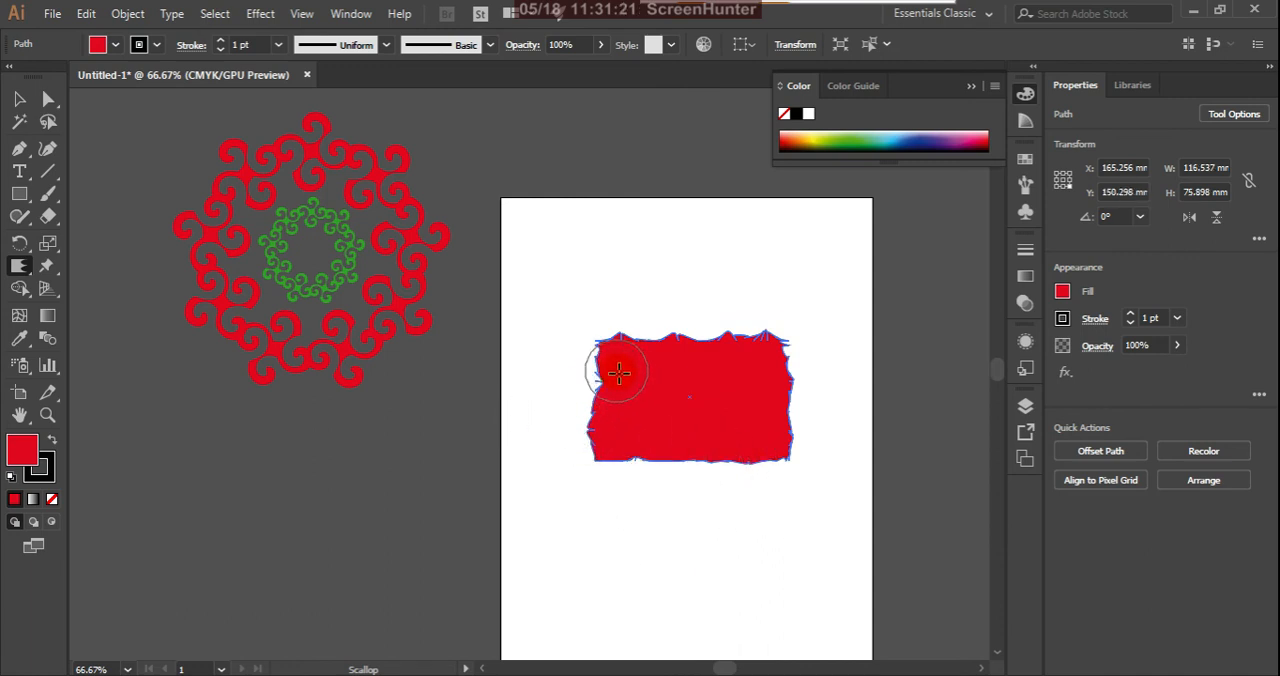
Step: Set the Scallop tool's Complexity to 5 and Detail to 5 in its options
{"action": "double_click", "coordinate": [20, 268]}
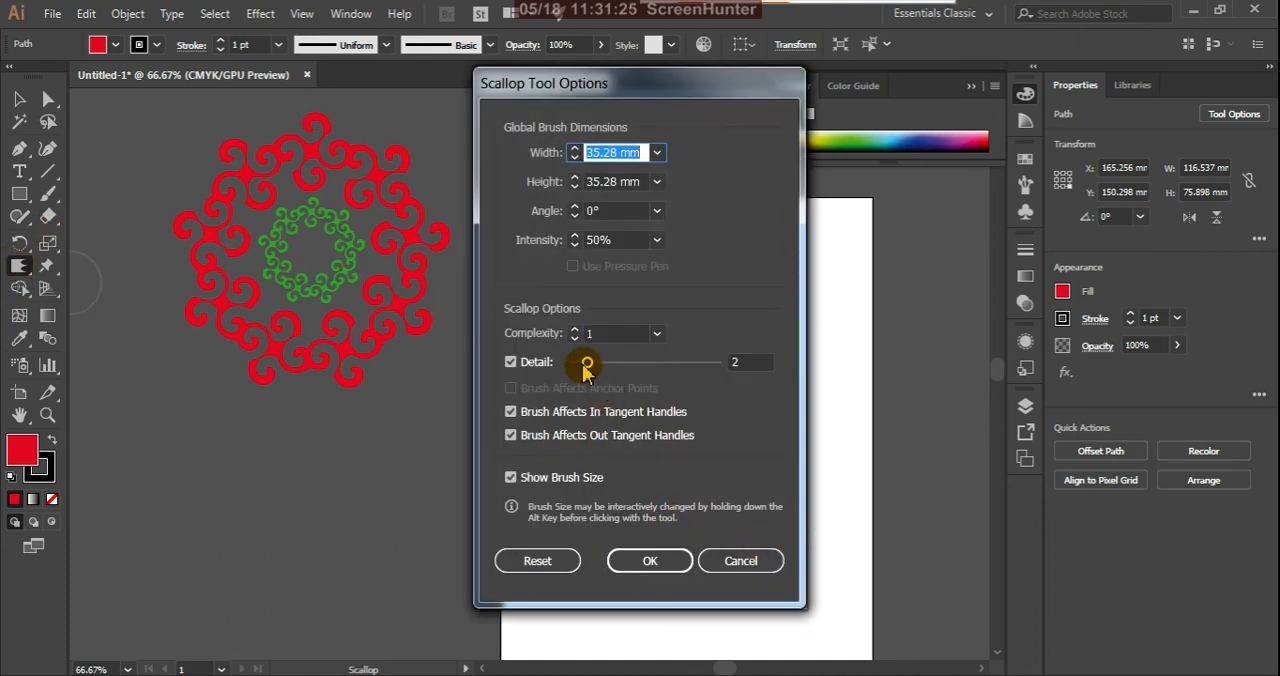
{"action": "left_click", "coordinate": [656, 336]}
{"action": "left_click", "coordinate": [678, 456]}
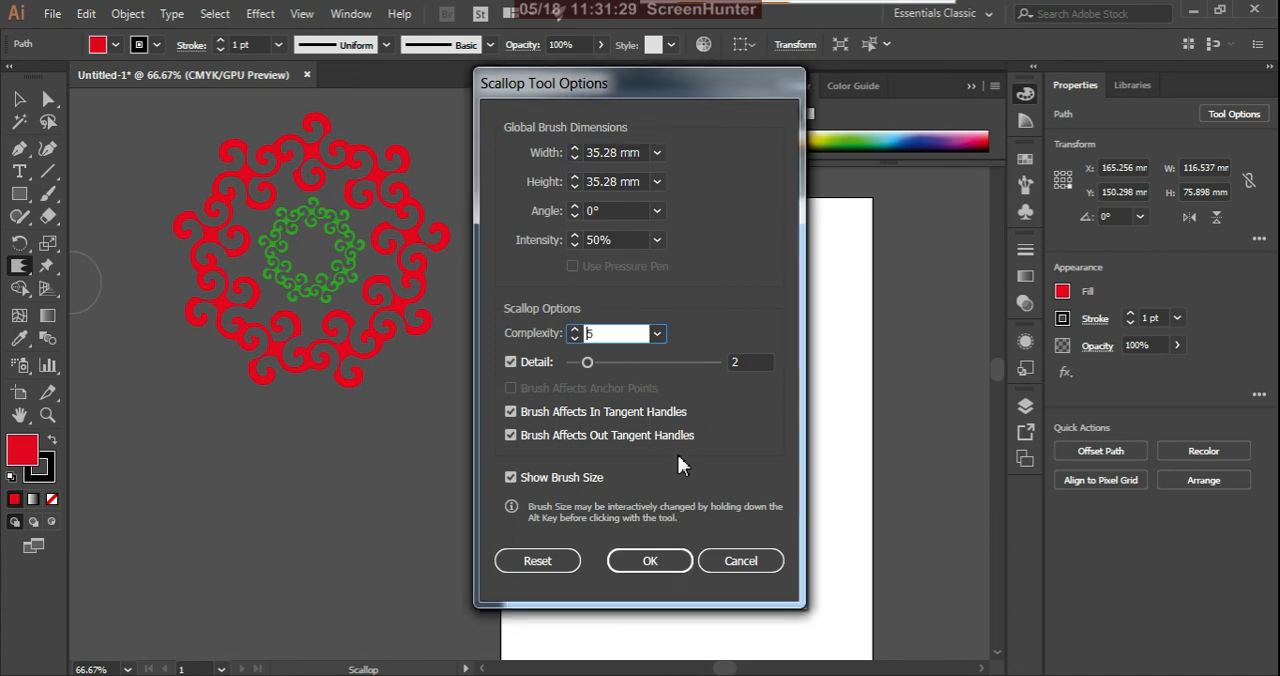
{"action": "left_click_drag", "start_coordinate": [587, 364], "coordinate": [599, 364]}
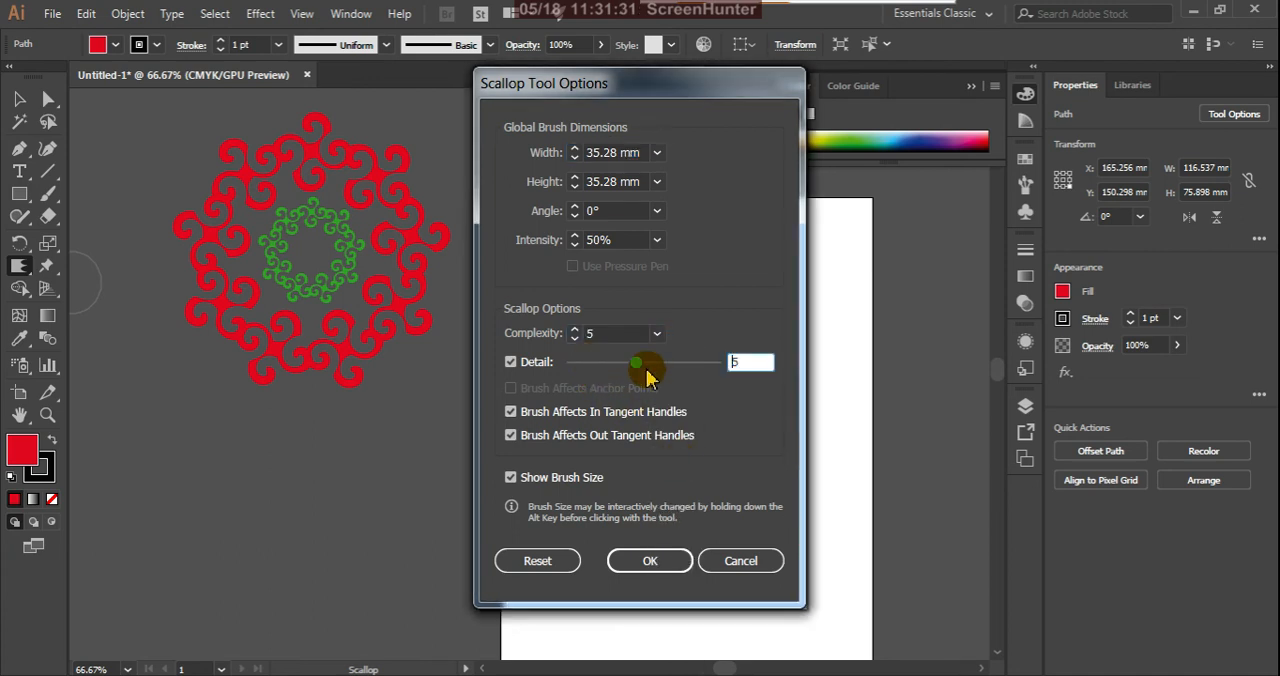
{"action": "left_click", "coordinate": [650, 560]}
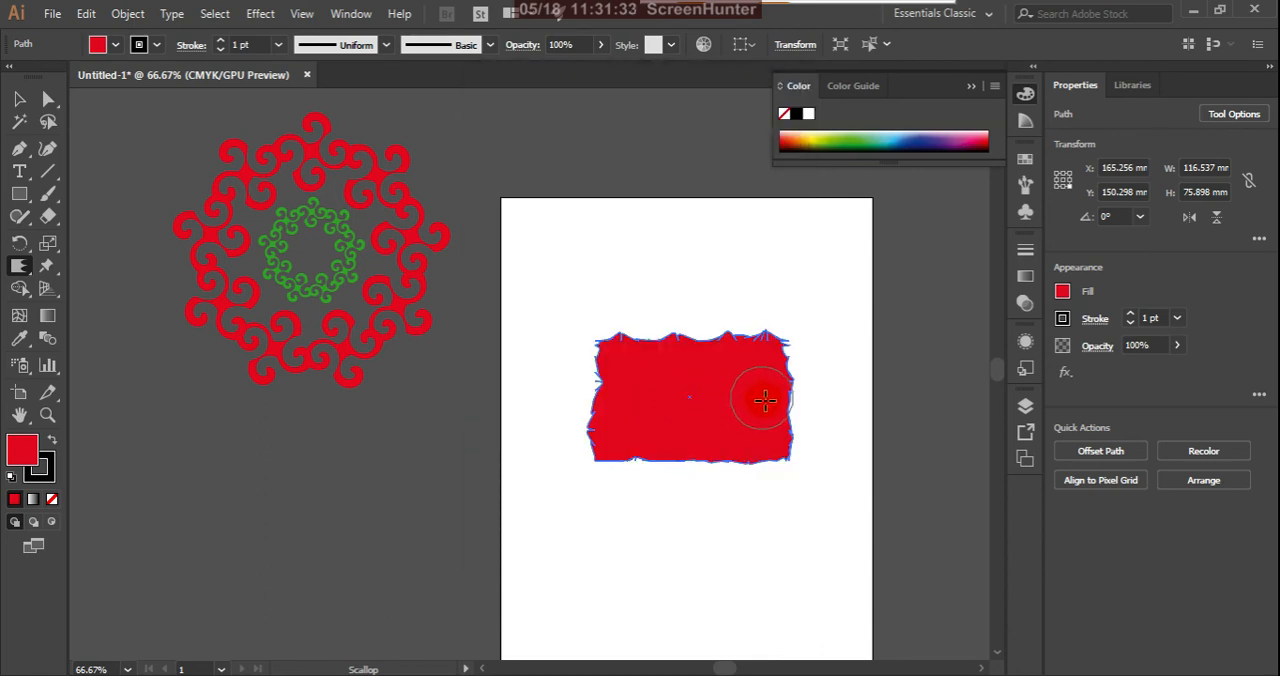
Step: Scallop the red shape's right edge into a dense bulge and brush over its top edge
{"action": "mouse_move", "coordinate": [824, 407]}
{"action": "left_mouse_down"}
{"action": "mouse_move", "coordinate": [809, 386]}
{"action": "mouse_move", "coordinate": [664, 345]}
{"action": "left_mouse_up"}
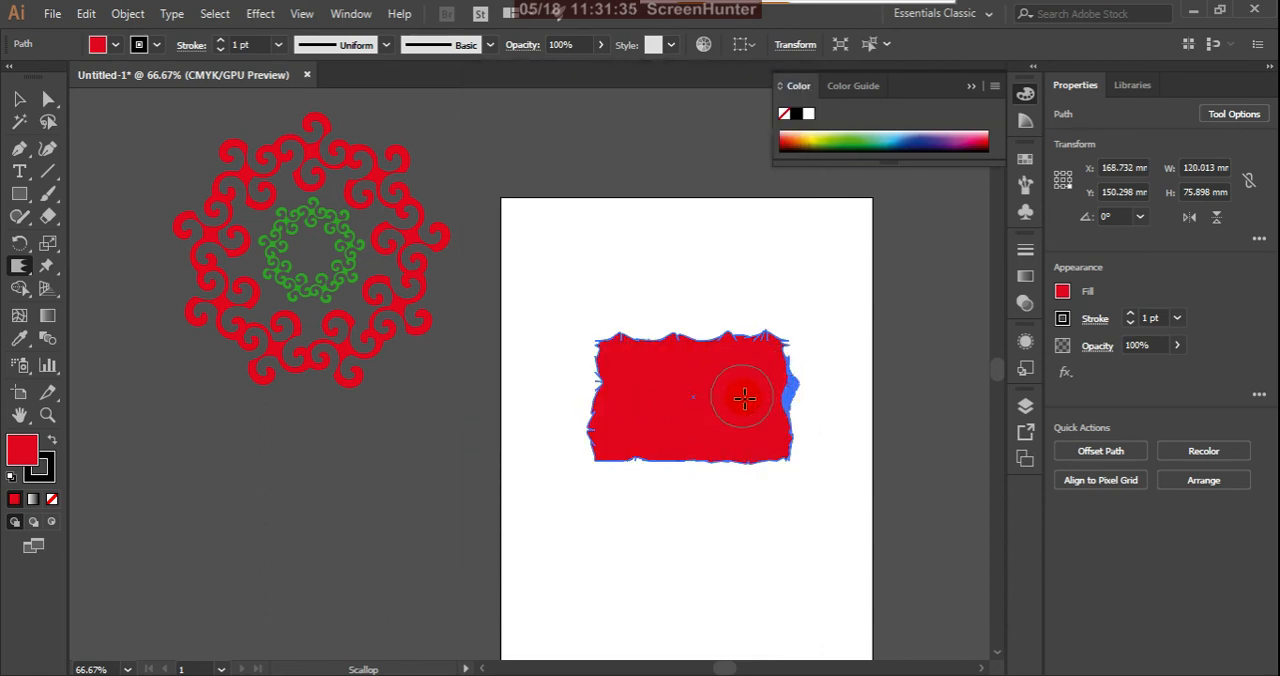
{"action": "scroll", "coordinate": [768, 366], "scroll_direction": "up", "scroll_amount": 2}
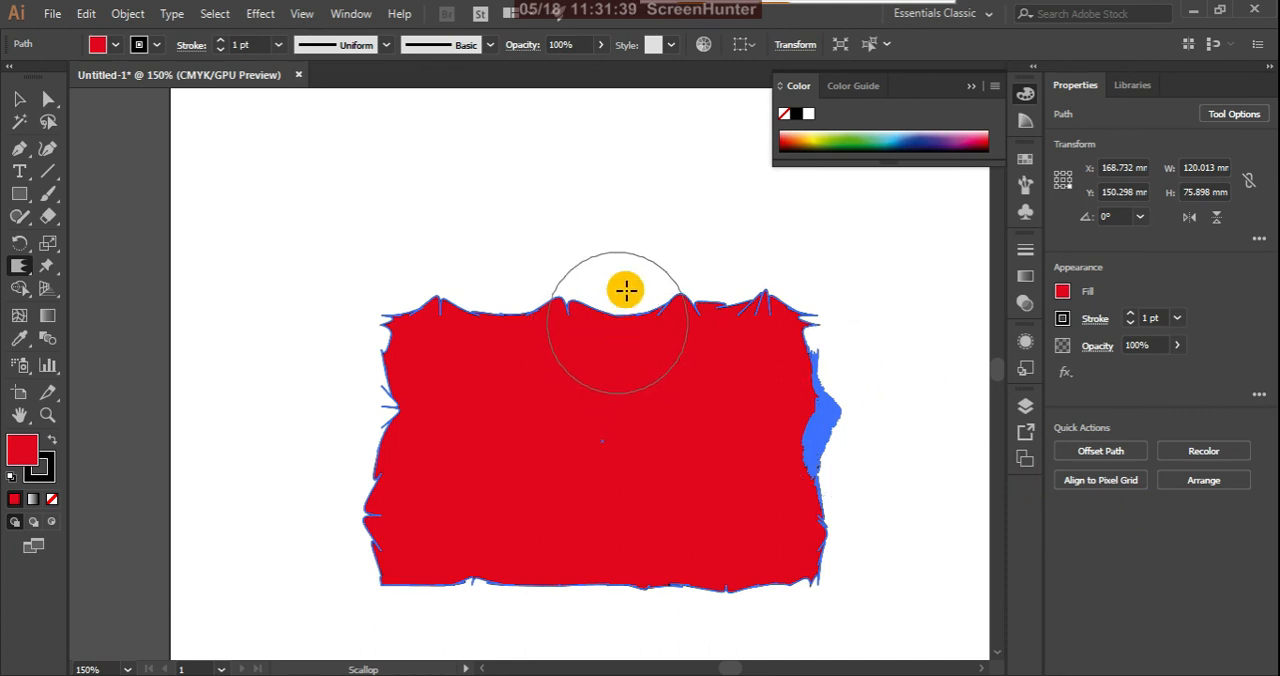
{"action": "left_click_drag", "start_coordinate": [626, 290], "coordinate": [633, 317]}
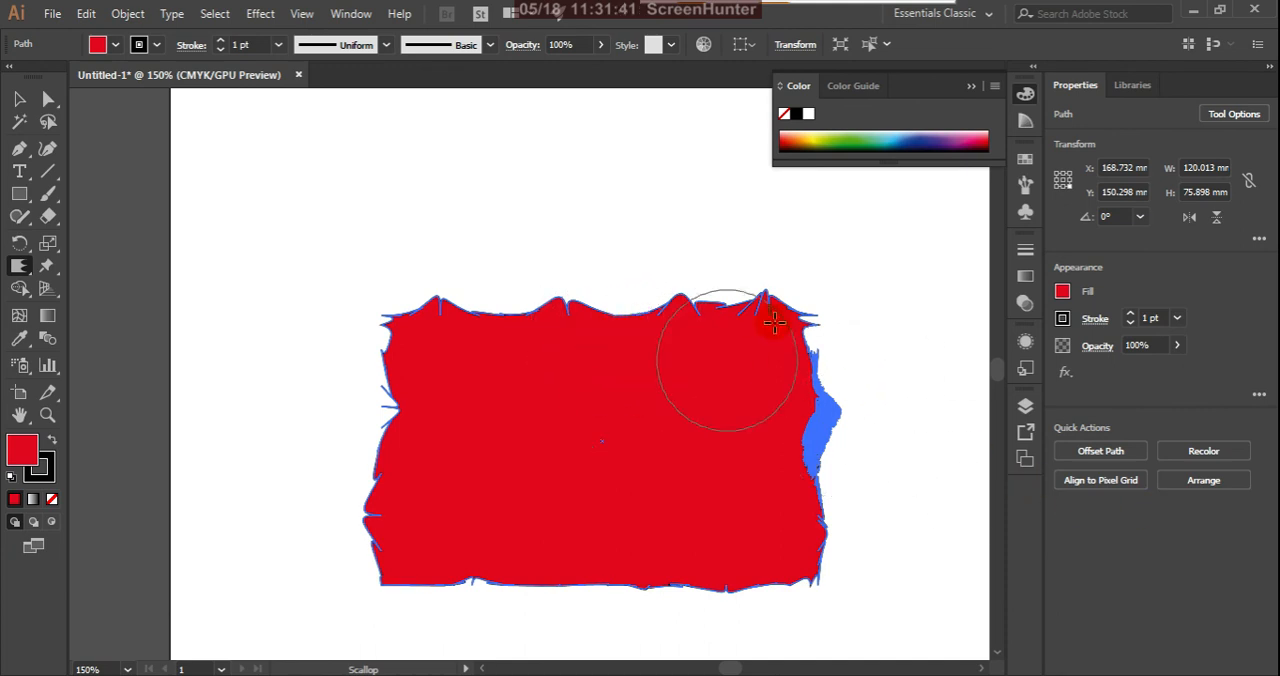
Step: Set the Scallop tool's Complexity to 1 in its options
{"action": "double_click", "coordinate": [22, 268]}
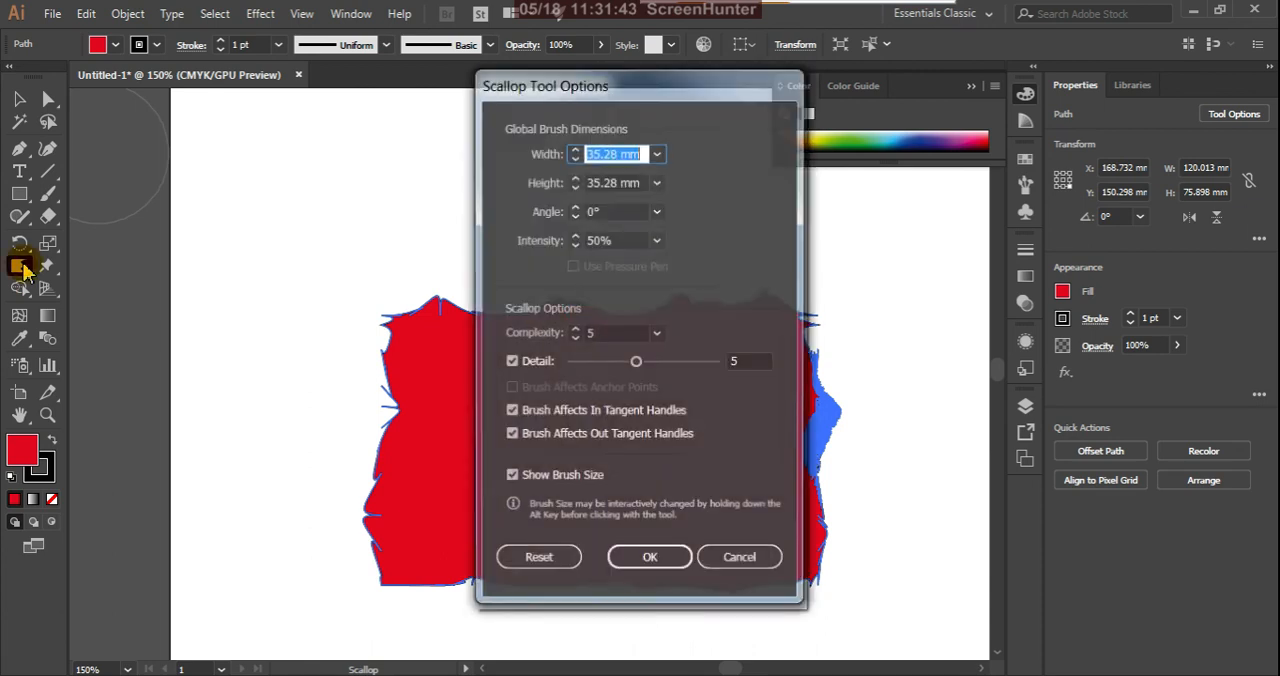
{"action": "left_click", "coordinate": [656, 334]}
{"action": "left_click", "coordinate": [676, 376]}
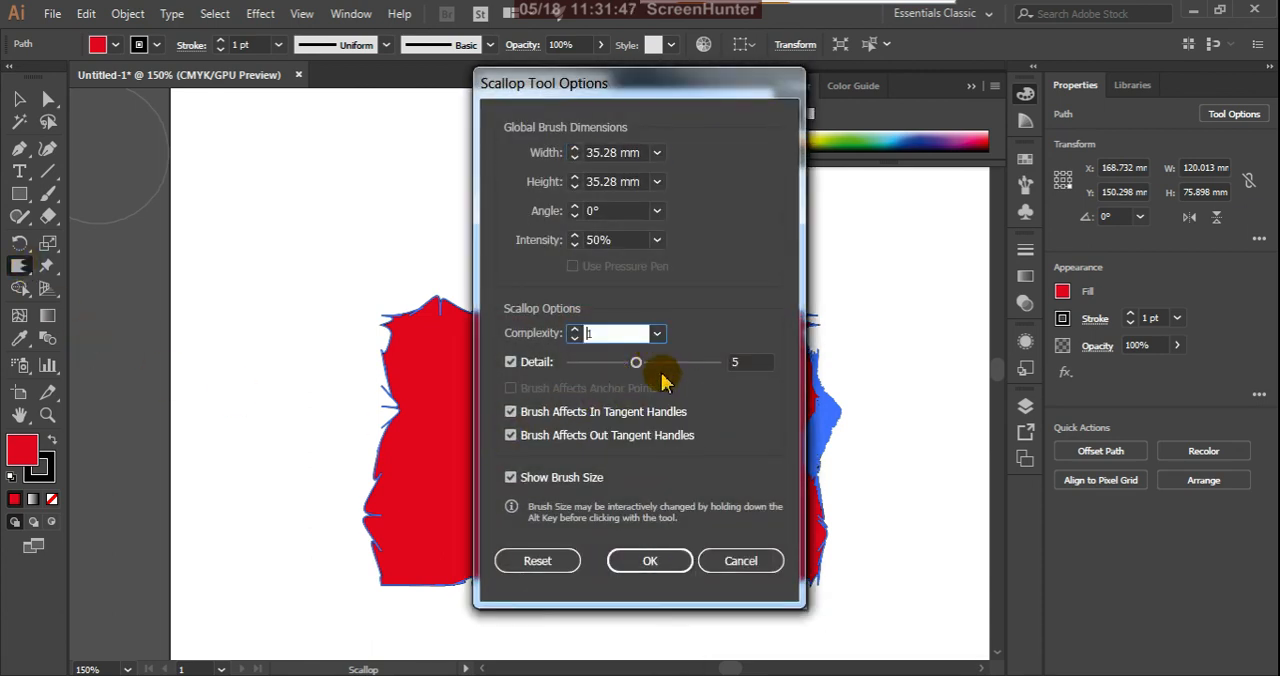
{"action": "left_click", "coordinate": [651, 560]}
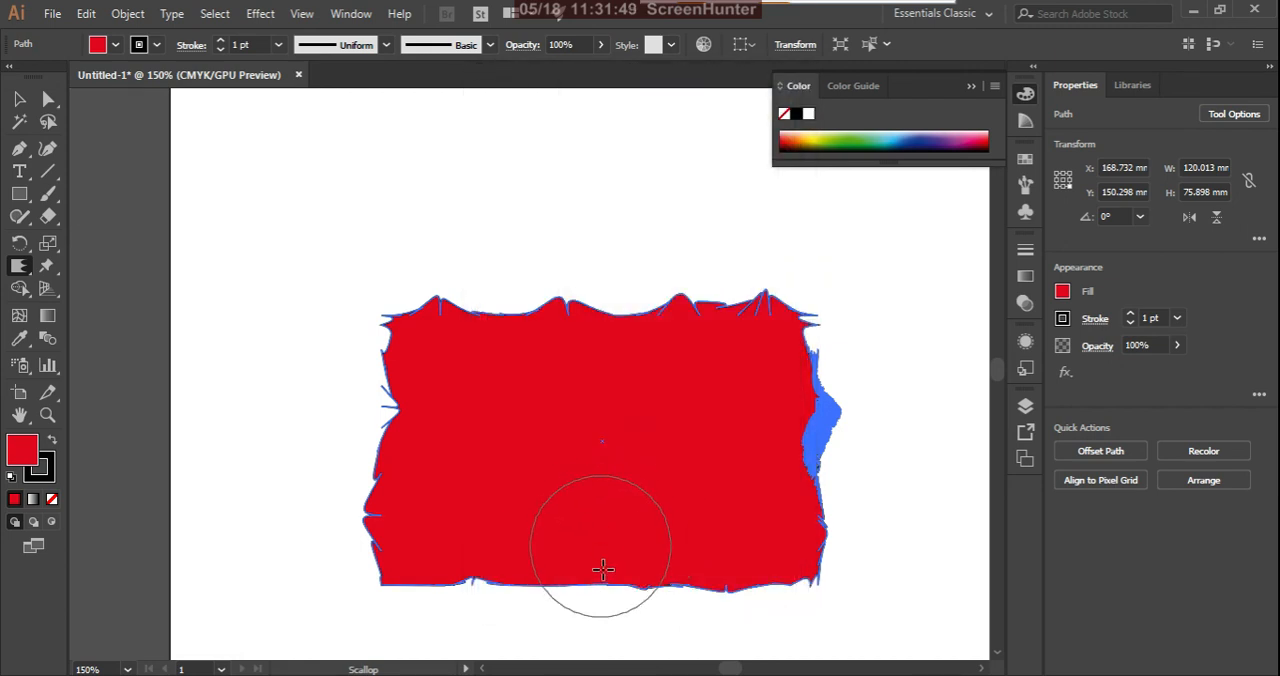
Step: Replace the scalloped shape with a new red rectangle about 75 by 45 mm
{"action": "left_click", "coordinate": [18, 98]}
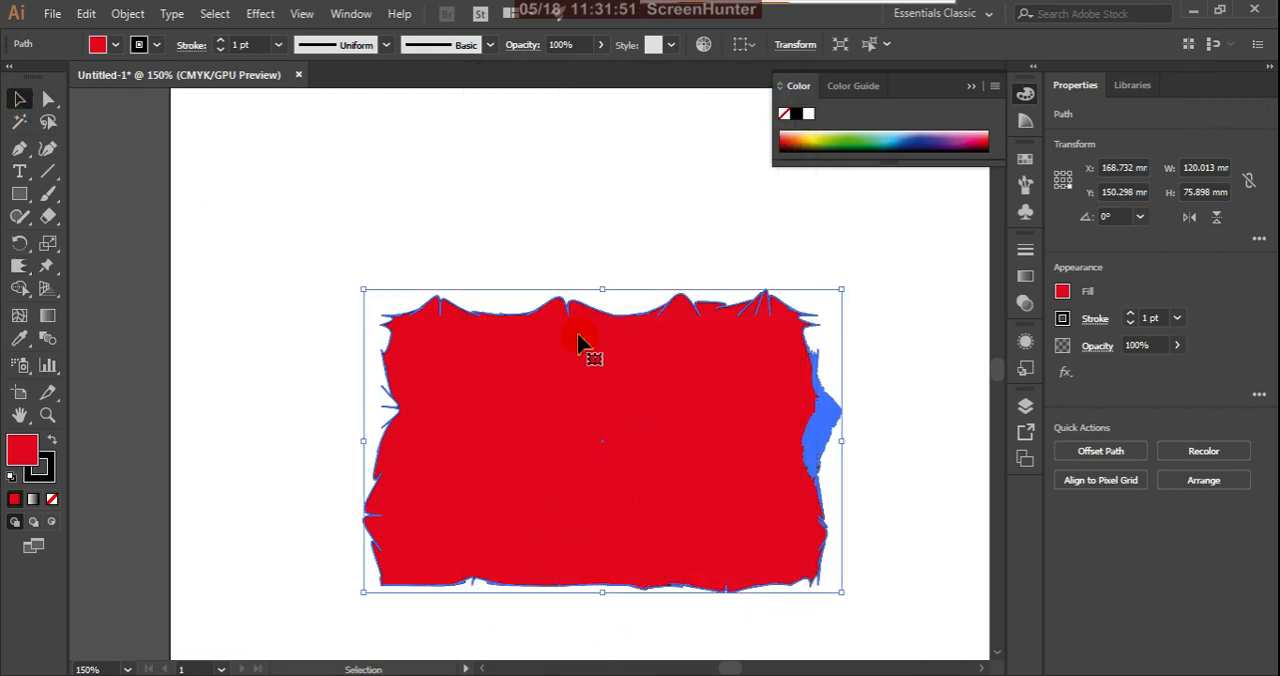
{"action": "key", "text": "Delete"}
{"action": "left_click", "coordinate": [19, 194]}
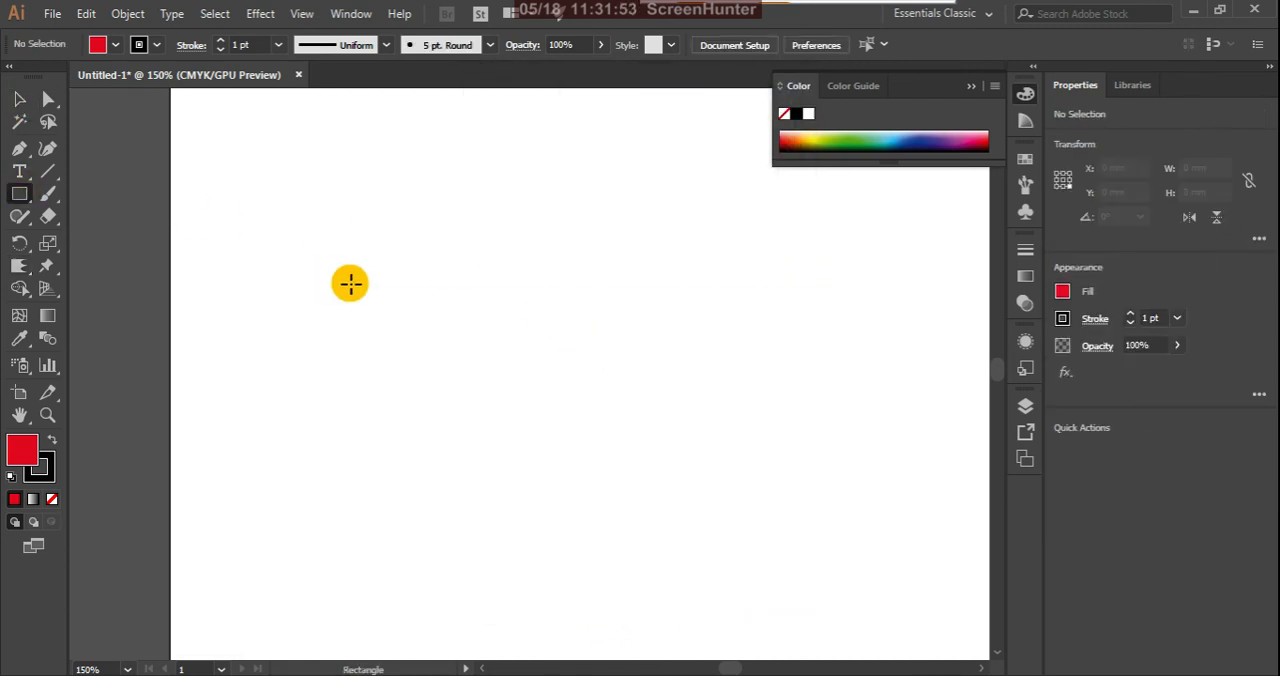
{"action": "mouse_move", "coordinate": [363, 294]}
{"action": "left_mouse_down"}
{"action": "mouse_move", "coordinate": [528, 446]}
{"action": "mouse_move", "coordinate": [662, 472]}
{"action": "left_mouse_up"}
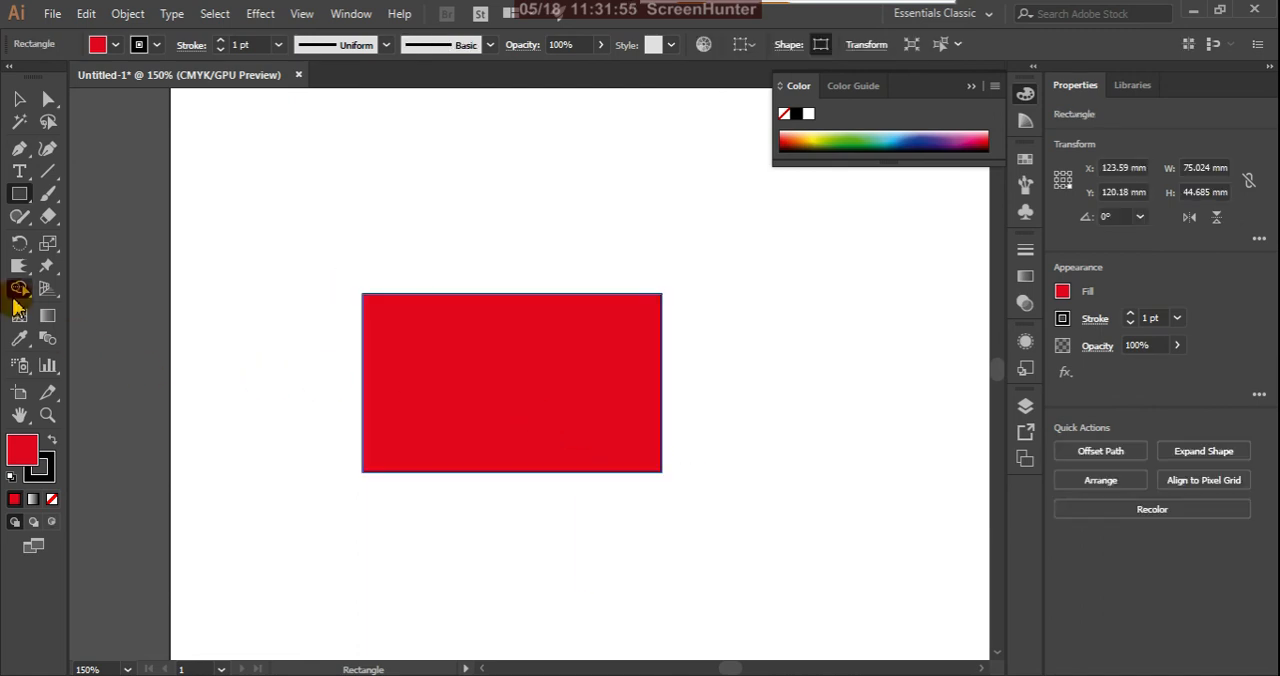
Step: Scallop all four edges of the new rectangle into dense, fine spikes
{"action": "left_click", "coordinate": [19, 265]}
{"action": "mouse_move", "coordinate": [678, 408]}
{"action": "left_mouse_down"}
{"action": "mouse_move", "coordinate": [610, 387]}
{"action": "mouse_move", "coordinate": [636, 374]}
{"action": "mouse_move", "coordinate": [640, 346]}
{"action": "mouse_move", "coordinate": [722, 311]}
{"action": "mouse_move", "coordinate": [587, 319]}
{"action": "mouse_move", "coordinate": [554, 268]}
{"action": "mouse_move", "coordinate": [492, 245]}
{"action": "mouse_move", "coordinate": [474, 273]}
{"action": "mouse_move", "coordinate": [487, 338]}
{"action": "mouse_move", "coordinate": [341, 340]}
{"action": "mouse_move", "coordinate": [336, 375]}
{"action": "mouse_move", "coordinate": [345, 422]}
{"action": "mouse_move", "coordinate": [414, 417]}
{"action": "mouse_move", "coordinate": [439, 482]}
{"action": "mouse_move", "coordinate": [505, 476]}
{"action": "left_mouse_up"}
{"action": "mouse_move", "coordinate": [527, 564]}
{"action": "left_mouse_down"}
{"action": "mouse_move", "coordinate": [583, 491]}
{"action": "mouse_move", "coordinate": [631, 577]}
{"action": "mouse_move", "coordinate": [626, 443]}
{"action": "mouse_move", "coordinate": [689, 423]}
{"action": "mouse_move", "coordinate": [403, 377]}
{"action": "mouse_move", "coordinate": [266, 391]}
{"action": "mouse_move", "coordinate": [423, 349]}
{"action": "mouse_move", "coordinate": [493, 302]}
{"action": "mouse_move", "coordinate": [514, 526]}
{"action": "mouse_move", "coordinate": [449, 465]}
{"action": "mouse_move", "coordinate": [523, 451]}
{"action": "mouse_move", "coordinate": [739, 353]}
{"action": "mouse_move", "coordinate": [634, 340]}
{"action": "mouse_move", "coordinate": [631, 322]}
{"action": "left_mouse_up"}
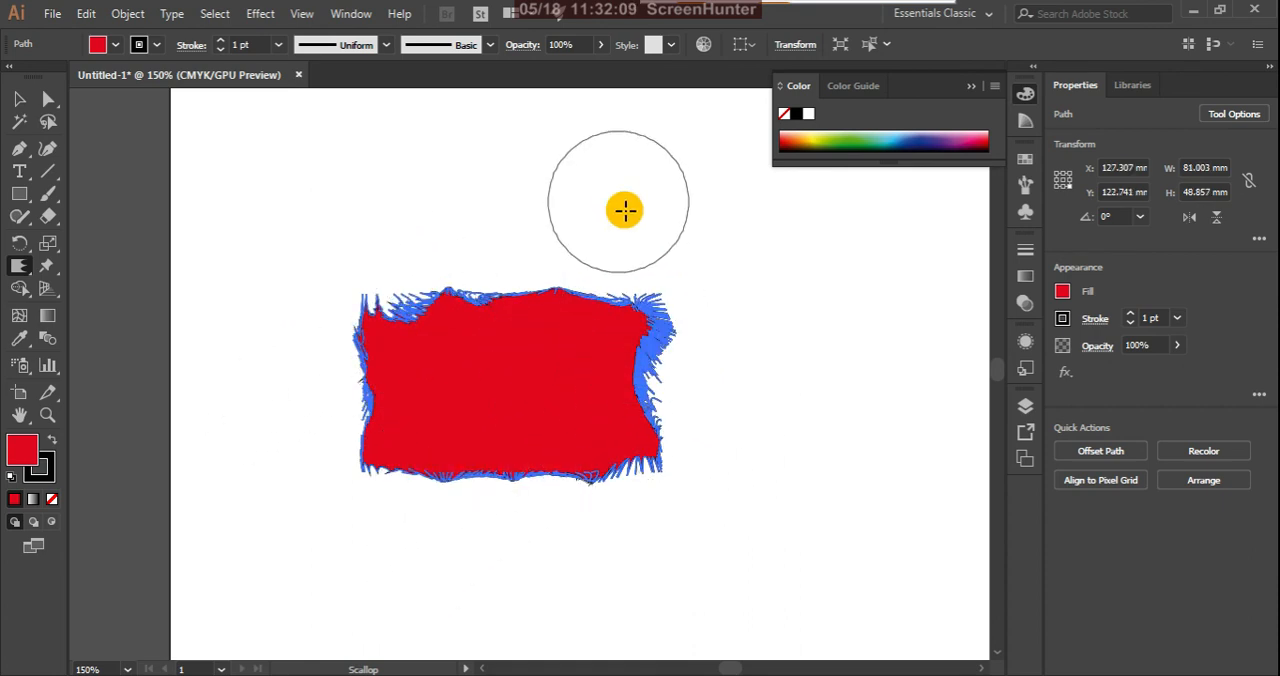
Step: Reset the Scallop tool's options to their defaults
{"action": "double_click", "coordinate": [20, 267]}
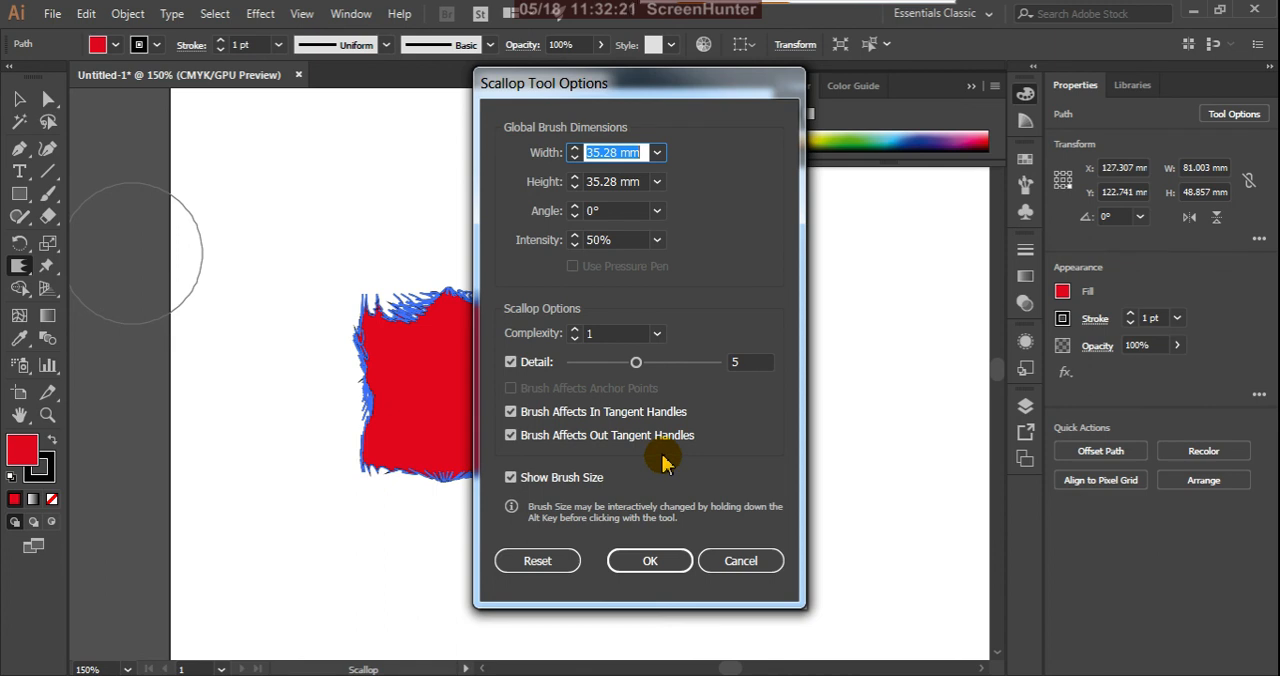
{"action": "left_click", "coordinate": [537, 561]}
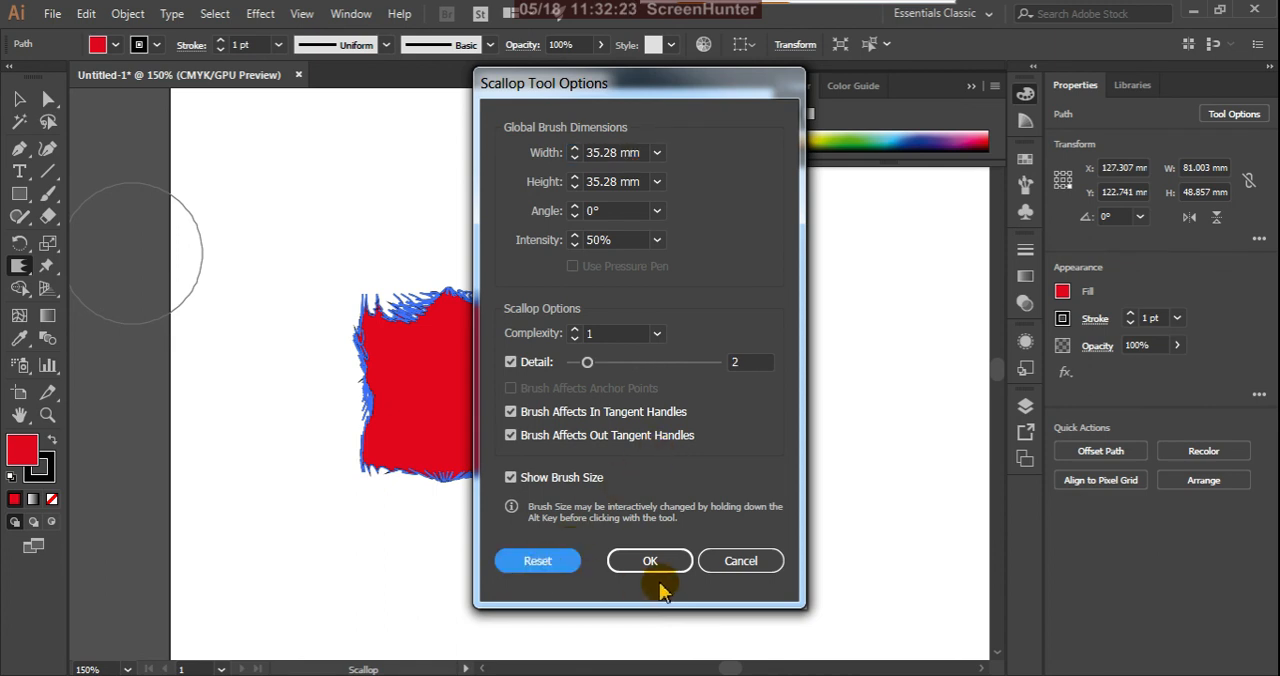
{"action": "left_click", "coordinate": [652, 562]}
Step: Delete the spiky scalloped shape and draw a fresh red rectangle about 60 by 32 mm
{"action": "left_click", "coordinate": [19, 99]}
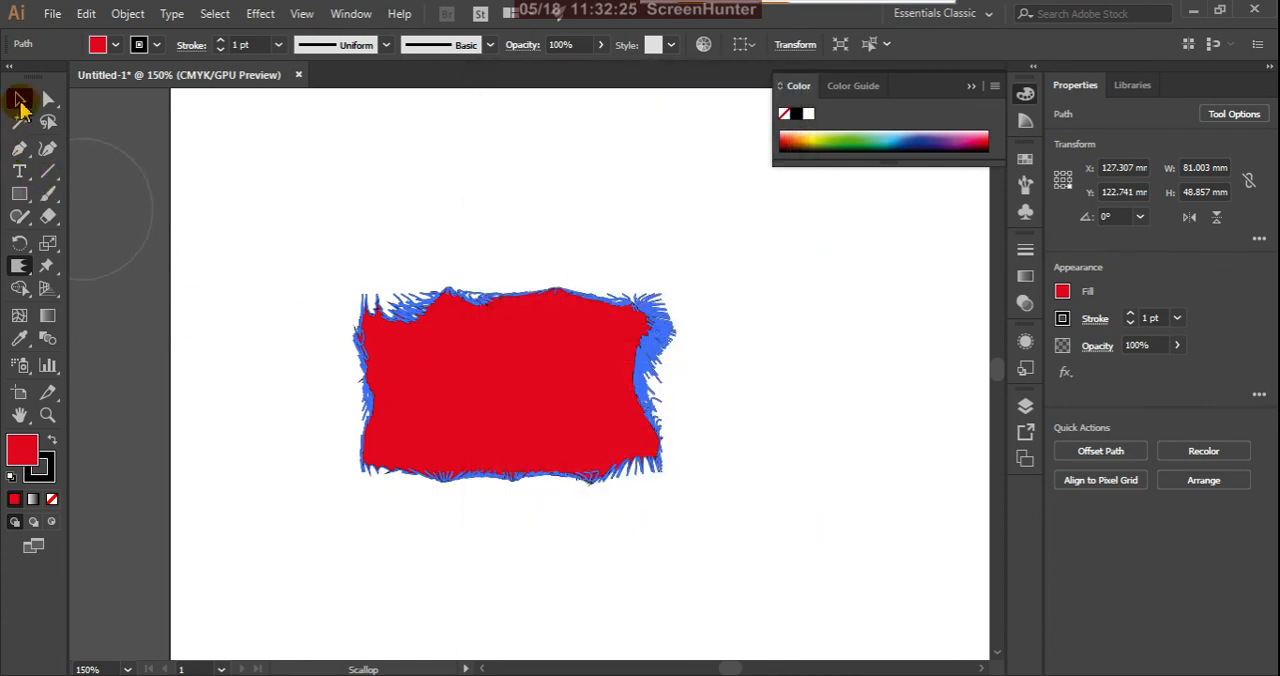
{"action": "key", "text": "Delete"}
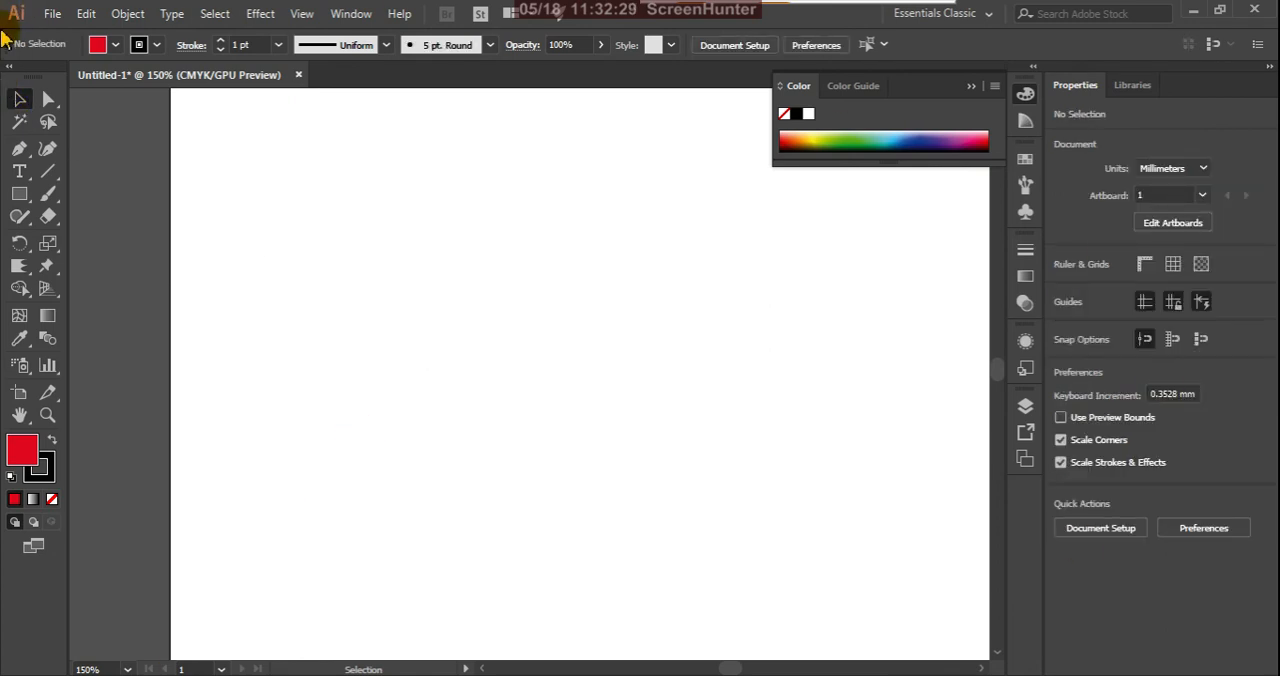
{"action": "left_click", "coordinate": [19, 194]}
{"action": "left_click_drag", "start_coordinate": [393, 322], "coordinate": [632, 449]}
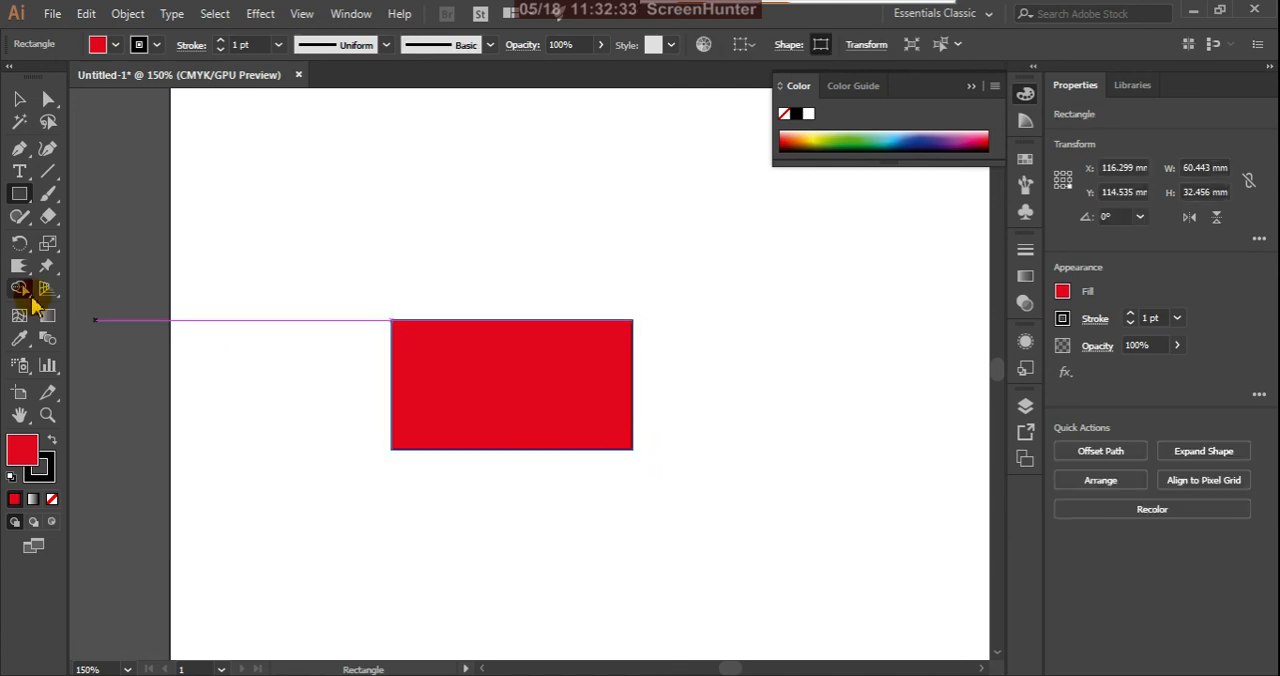
Step: Pull long outward spikes from all sides of the red rectangle with the Crystallize tool
{"action": "left_click", "coordinate": [24, 268]}
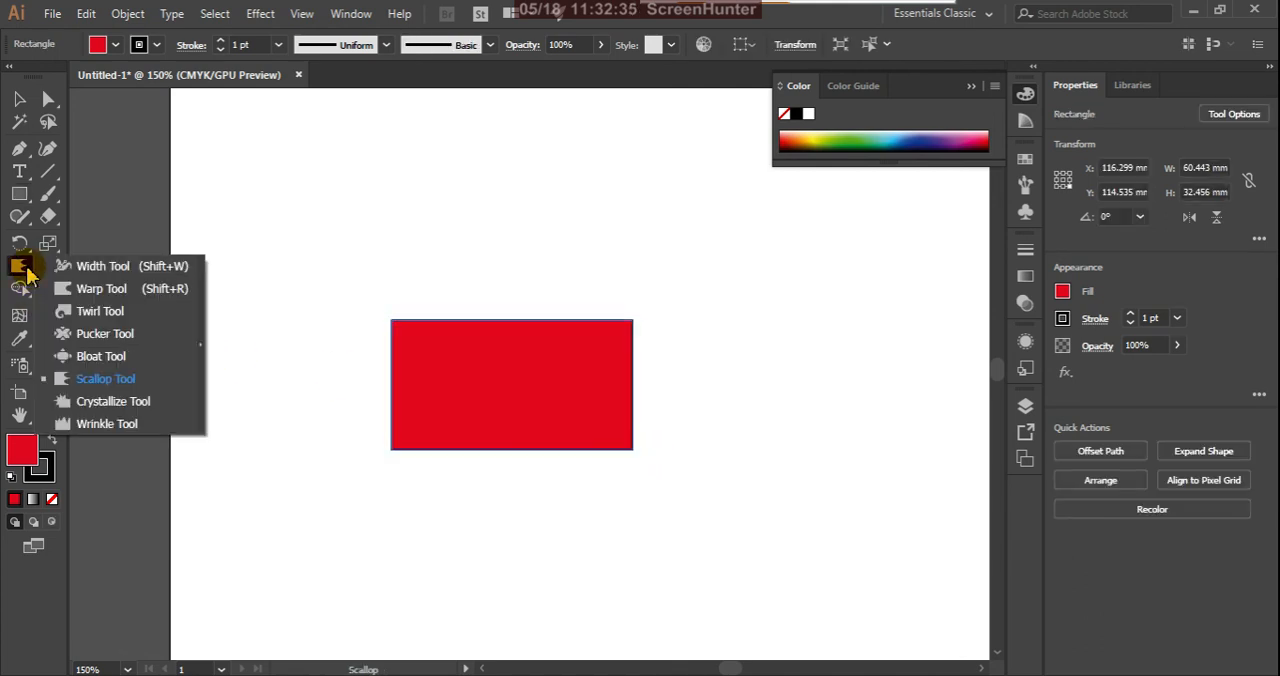
{"action": "left_click", "coordinate": [86, 401]}
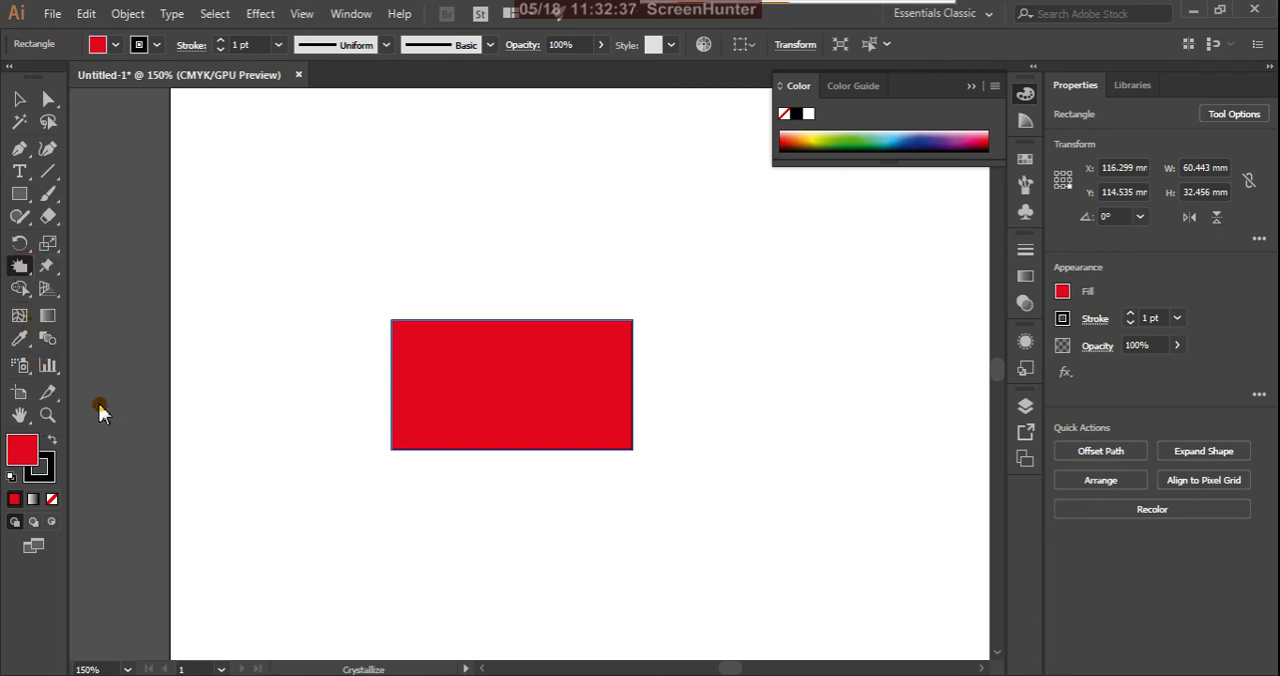
{"action": "mouse_move", "coordinate": [415, 333]}
{"action": "left_mouse_down"}
{"action": "mouse_move", "coordinate": [430, 300]}
{"action": "mouse_move", "coordinate": [501, 333]}
{"action": "mouse_move", "coordinate": [561, 332]}
{"action": "mouse_move", "coordinate": [585, 309]}
{"action": "mouse_move", "coordinate": [596, 350]}
{"action": "mouse_move", "coordinate": [645, 362]}
{"action": "mouse_move", "coordinate": [619, 426]}
{"action": "mouse_move", "coordinate": [633, 454]}
{"action": "mouse_move", "coordinate": [600, 439]}
{"action": "mouse_move", "coordinate": [570, 476]}
{"action": "mouse_move", "coordinate": [534, 436]}
{"action": "mouse_move", "coordinate": [530, 470]}
{"action": "mouse_move", "coordinate": [470, 433]}
{"action": "mouse_move", "coordinate": [464, 474]}
{"action": "mouse_move", "coordinate": [436, 435]}
{"action": "mouse_move", "coordinate": [402, 463]}
{"action": "mouse_move", "coordinate": [388, 390]}
{"action": "left_mouse_up"}
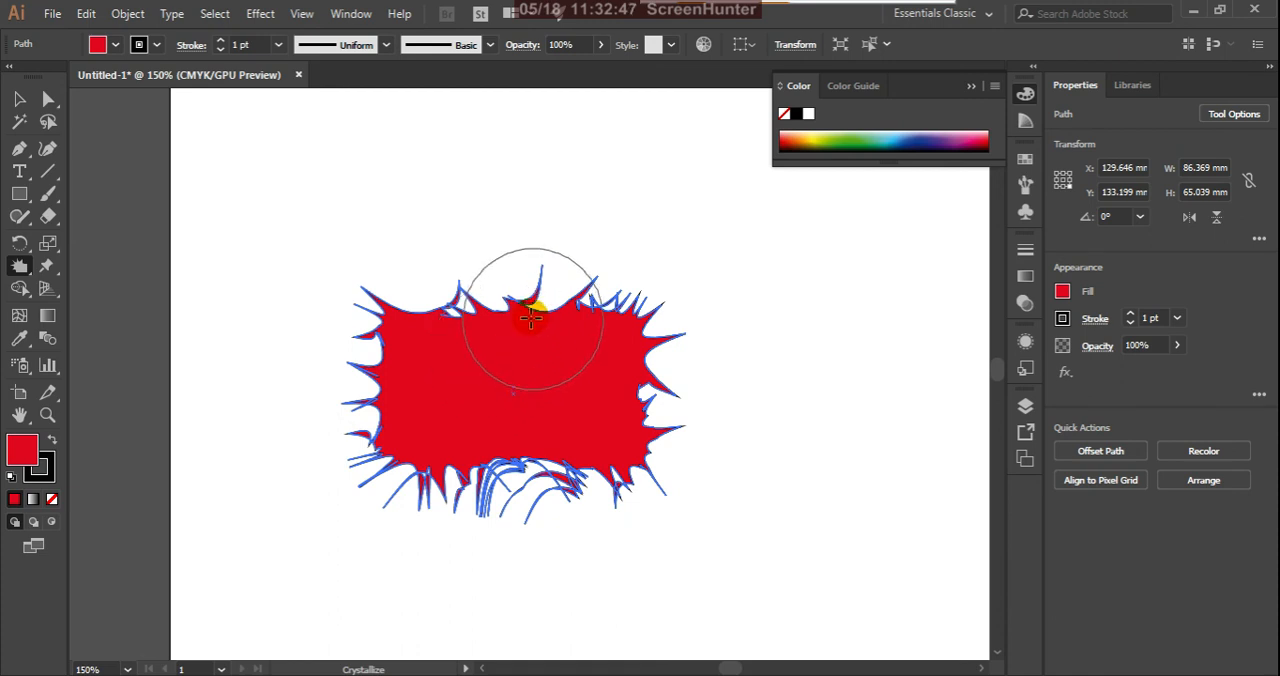
{"action": "mouse_move", "coordinate": [452, 343]}
{"action": "left_mouse_down"}
{"action": "mouse_move", "coordinate": [413, 289]}
{"action": "mouse_move", "coordinate": [580, 305]}
{"action": "mouse_move", "coordinate": [613, 382]}
{"action": "mouse_move", "coordinate": [651, 365]}
{"action": "mouse_move", "coordinate": [617, 439]}
{"action": "mouse_move", "coordinate": [634, 464]}
{"action": "mouse_move", "coordinate": [470, 436]}
{"action": "mouse_move", "coordinate": [431, 501]}
{"action": "mouse_move", "coordinate": [430, 463]}
{"action": "mouse_move", "coordinate": [401, 436]}
{"action": "mouse_move", "coordinate": [300, 390]}
{"action": "left_mouse_up"}
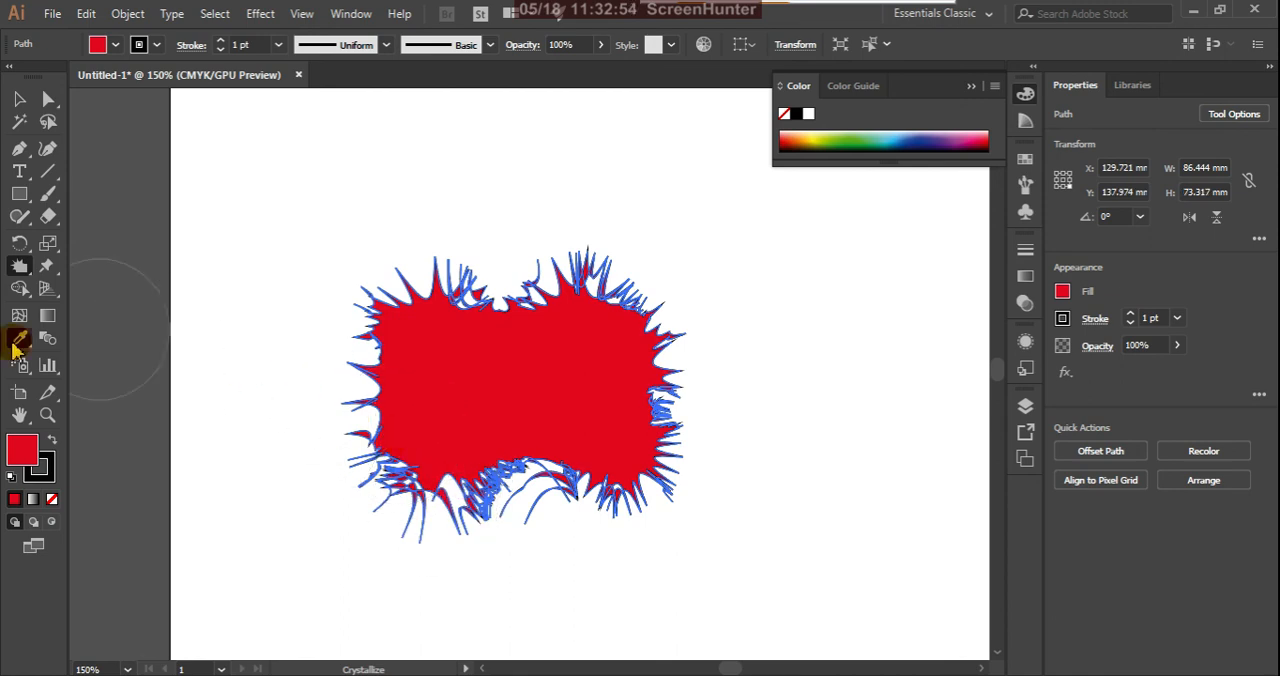
Step: Turn on Brush Affects In Tangent Handles for the Crystallize tool and distort the spiky red shape's edges further
{"action": "double_click", "coordinate": [19, 268]}
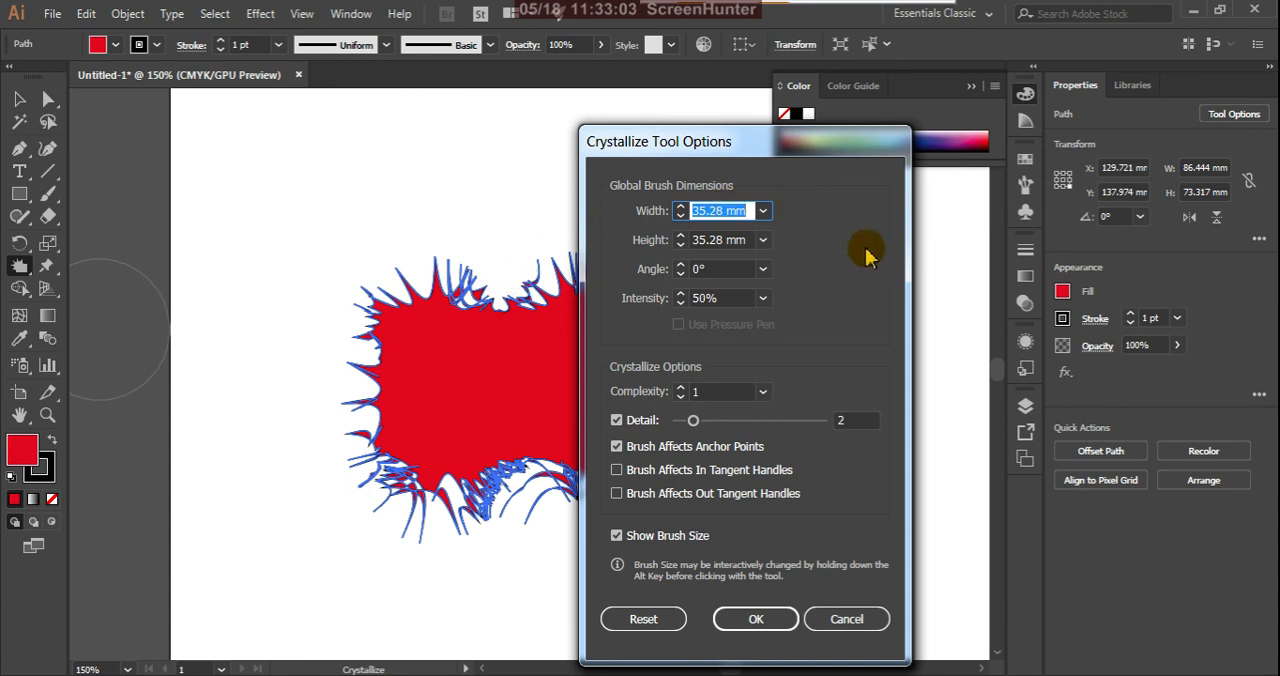
{"action": "left_click", "coordinate": [617, 471]}
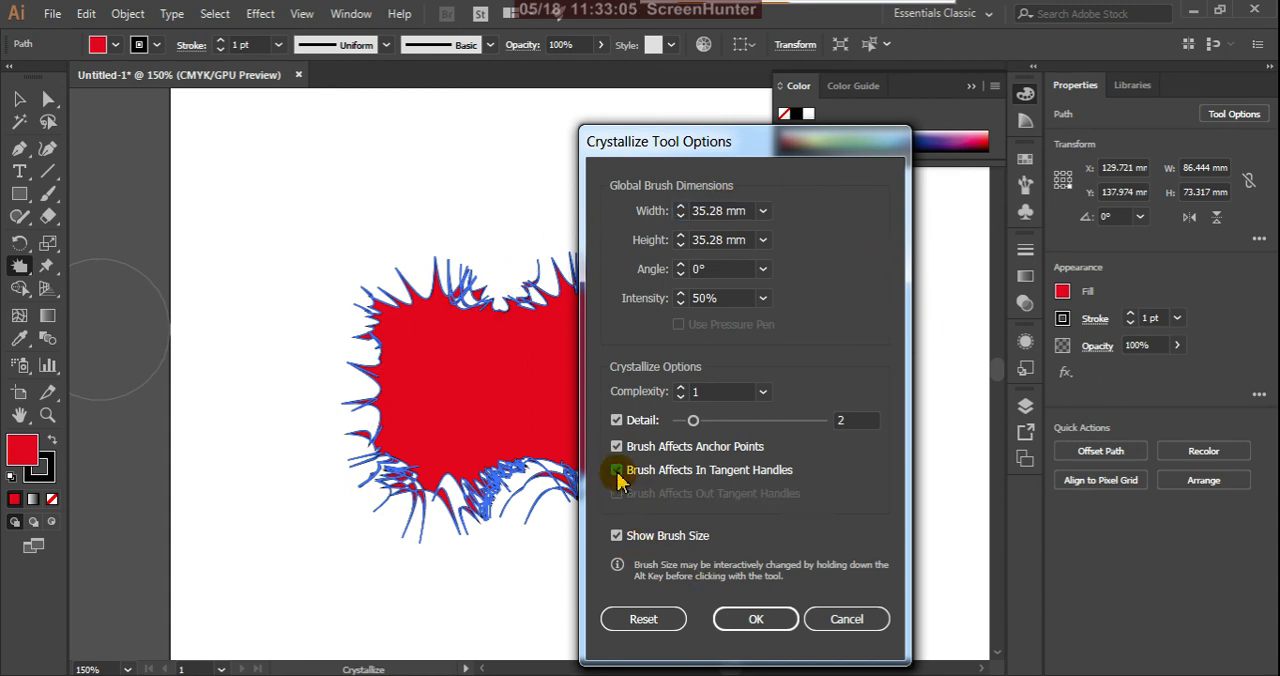
{"action": "left_click", "coordinate": [617, 471]}
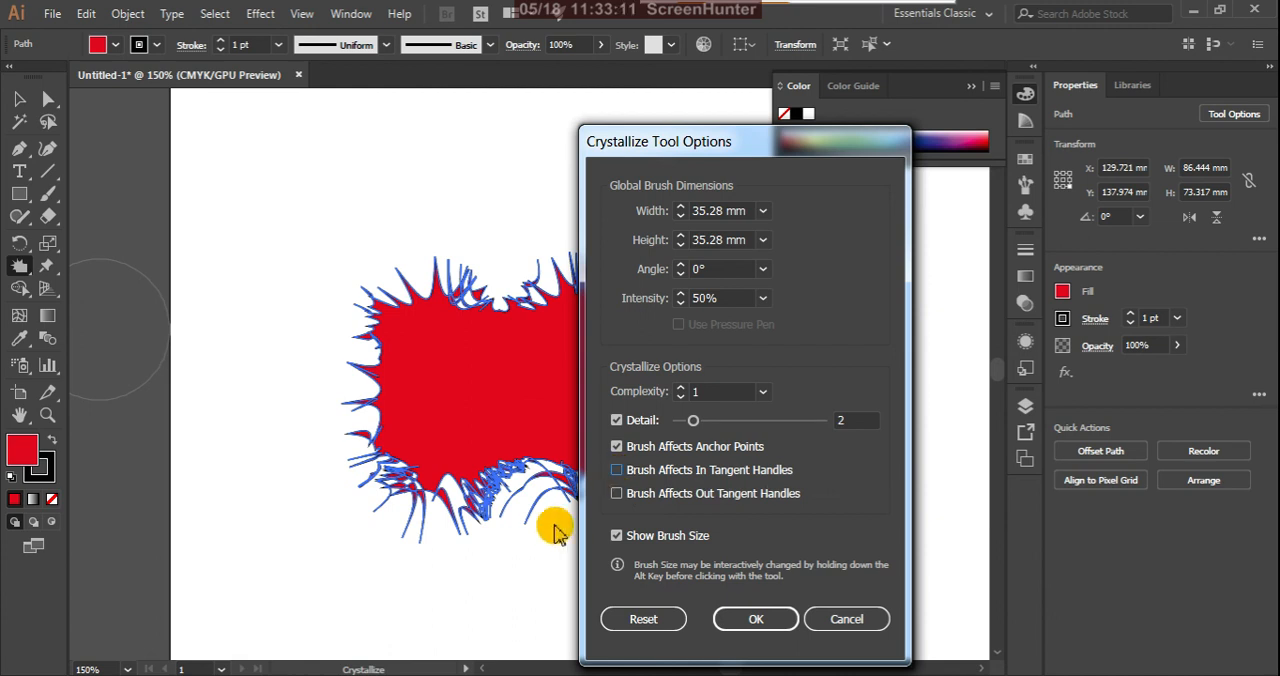
{"action": "left_click", "coordinate": [618, 471]}
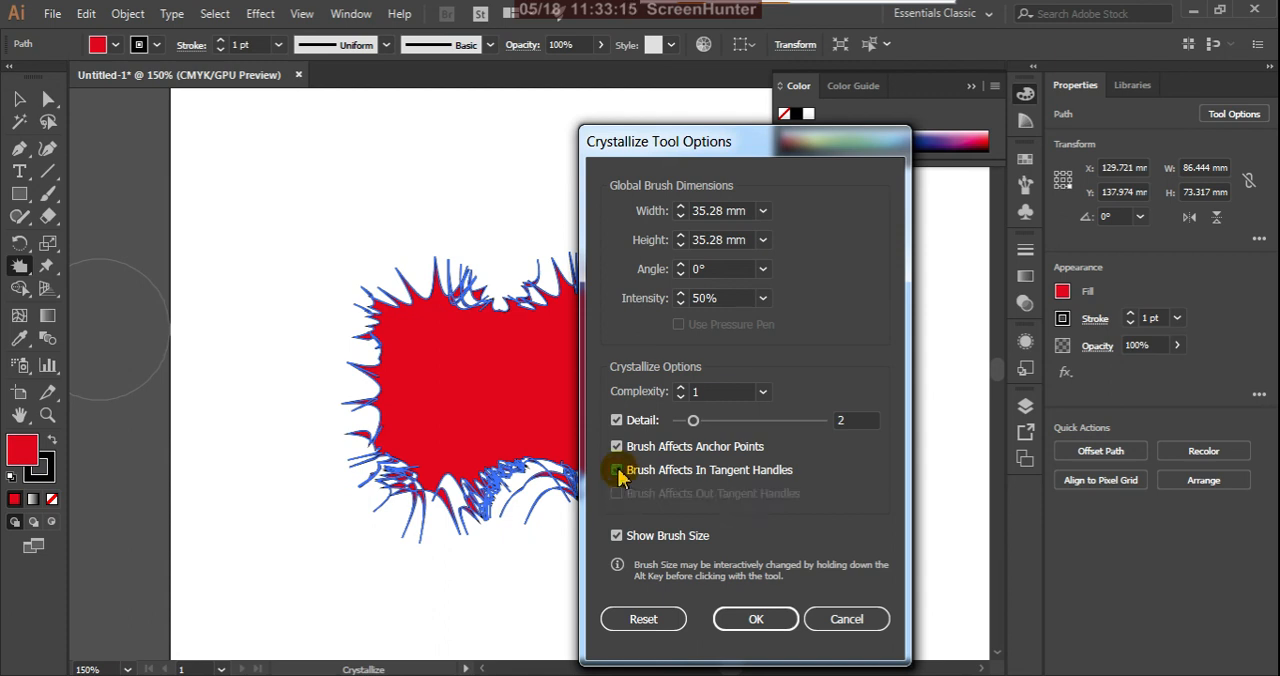
{"action": "left_click", "coordinate": [760, 621]}
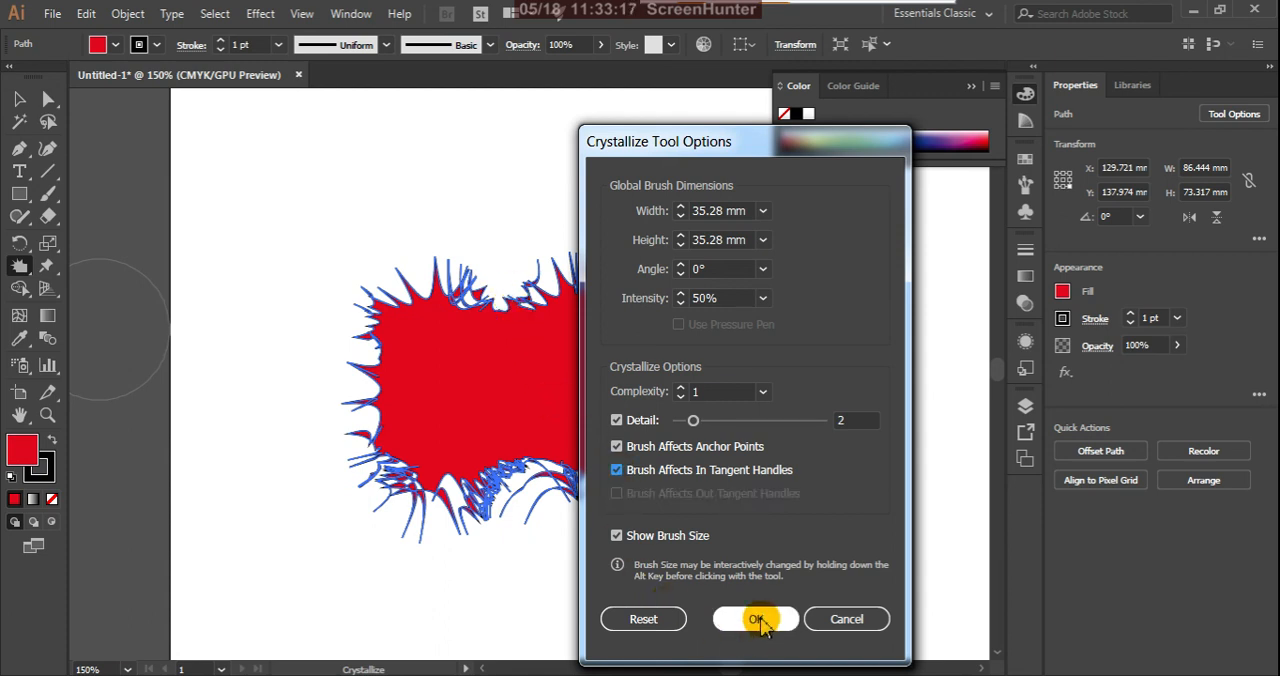
{"action": "mouse_move", "coordinate": [613, 396]}
{"action": "left_mouse_down"}
{"action": "mouse_move", "coordinate": [717, 459]}
{"action": "mouse_move", "coordinate": [670, 357]}
{"action": "mouse_move", "coordinate": [630, 332]}
{"action": "mouse_move", "coordinate": [668, 269]}
{"action": "mouse_move", "coordinate": [584, 316]}
{"action": "mouse_move", "coordinate": [542, 242]}
{"action": "mouse_move", "coordinate": [509, 326]}
{"action": "mouse_move", "coordinate": [469, 263]}
{"action": "mouse_move", "coordinate": [422, 290]}
{"action": "mouse_move", "coordinate": [447, 342]}
{"action": "mouse_move", "coordinate": [352, 313]}
{"action": "mouse_move", "coordinate": [442, 399]}
{"action": "mouse_move", "coordinate": [355, 424]}
{"action": "mouse_move", "coordinate": [442, 461]}
{"action": "mouse_move", "coordinate": [530, 410]}
{"action": "mouse_move", "coordinate": [629, 569]}
{"action": "left_mouse_up"}
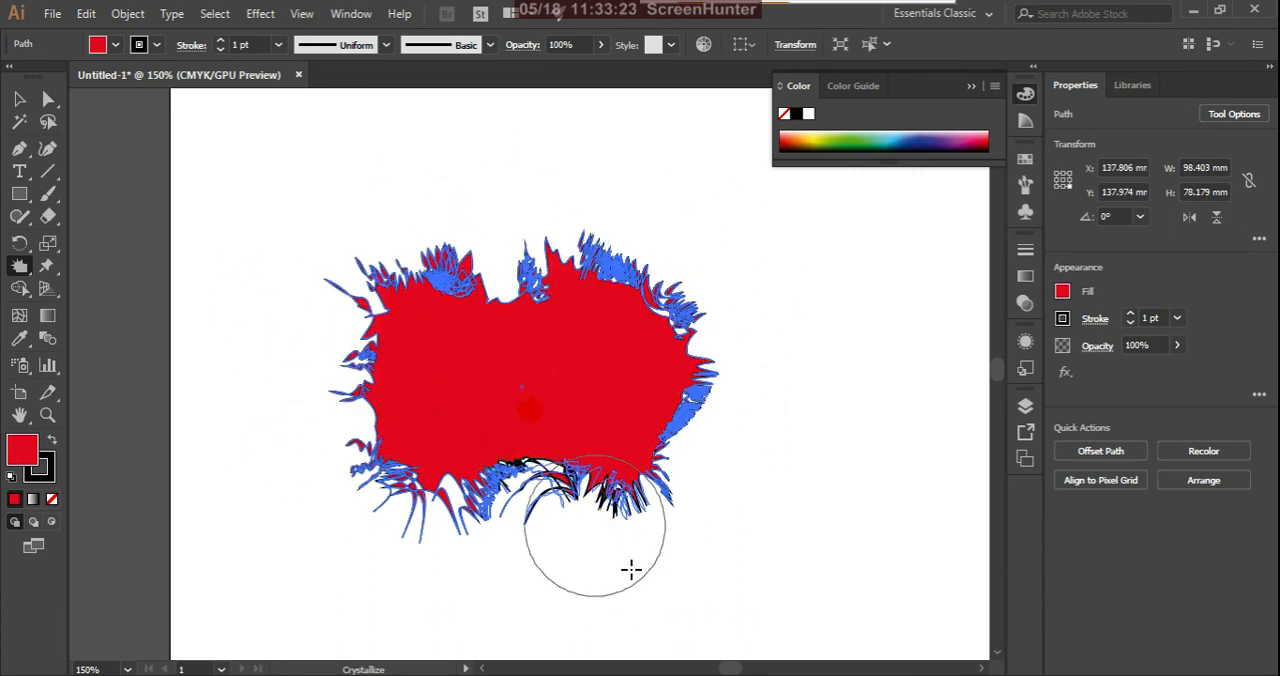
Step: Switch the Crystallize tool from In to Out Tangent Handles and distort the spikes around the red shape again
{"action": "double_click", "coordinate": [20, 266]}
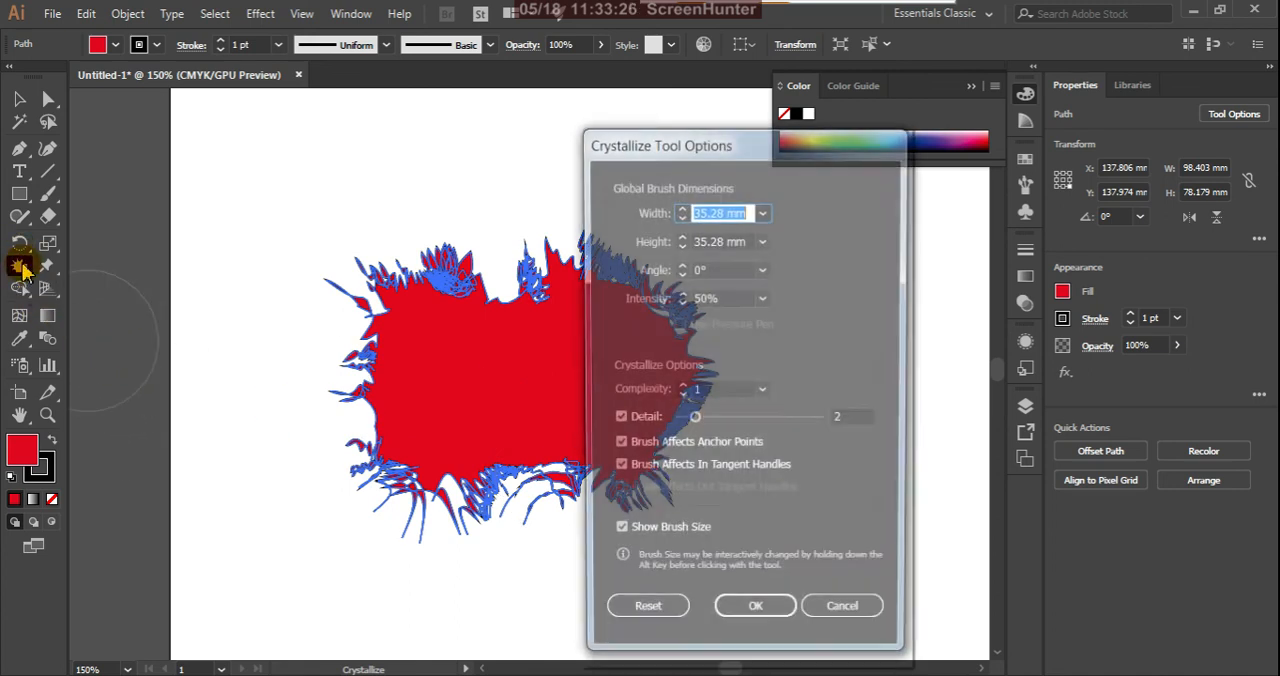
{"action": "left_click", "coordinate": [617, 472]}
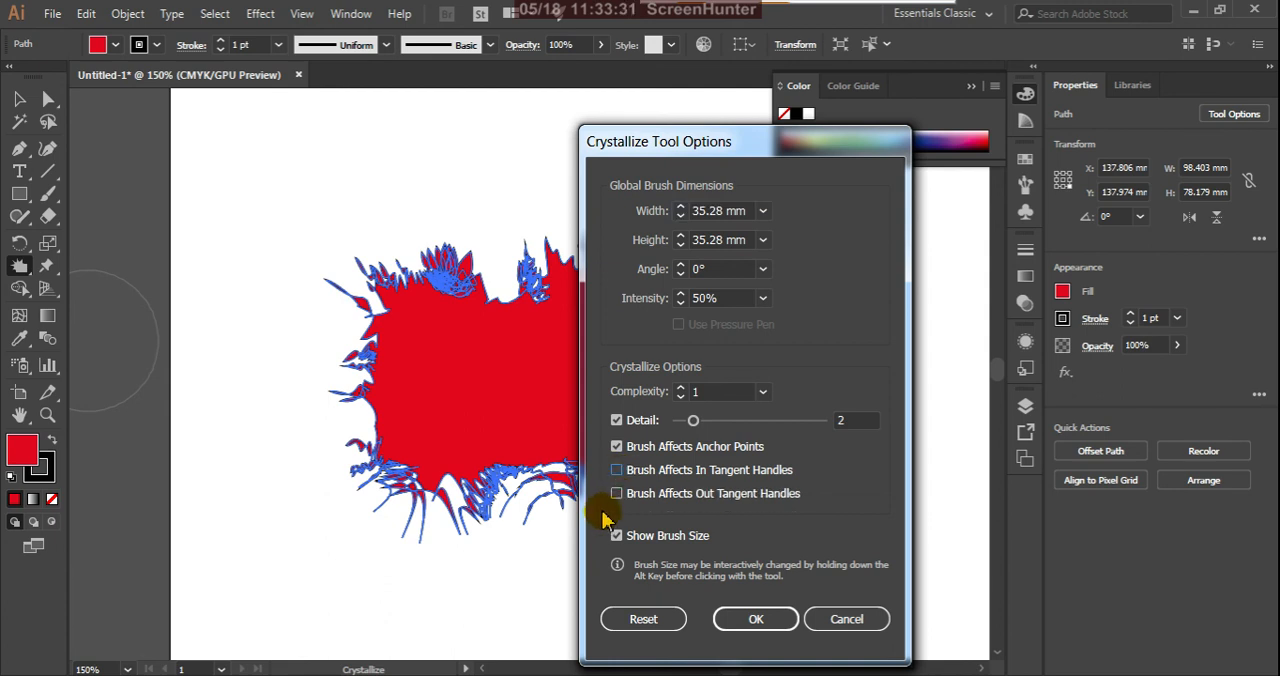
{"action": "left_click", "coordinate": [617, 494]}
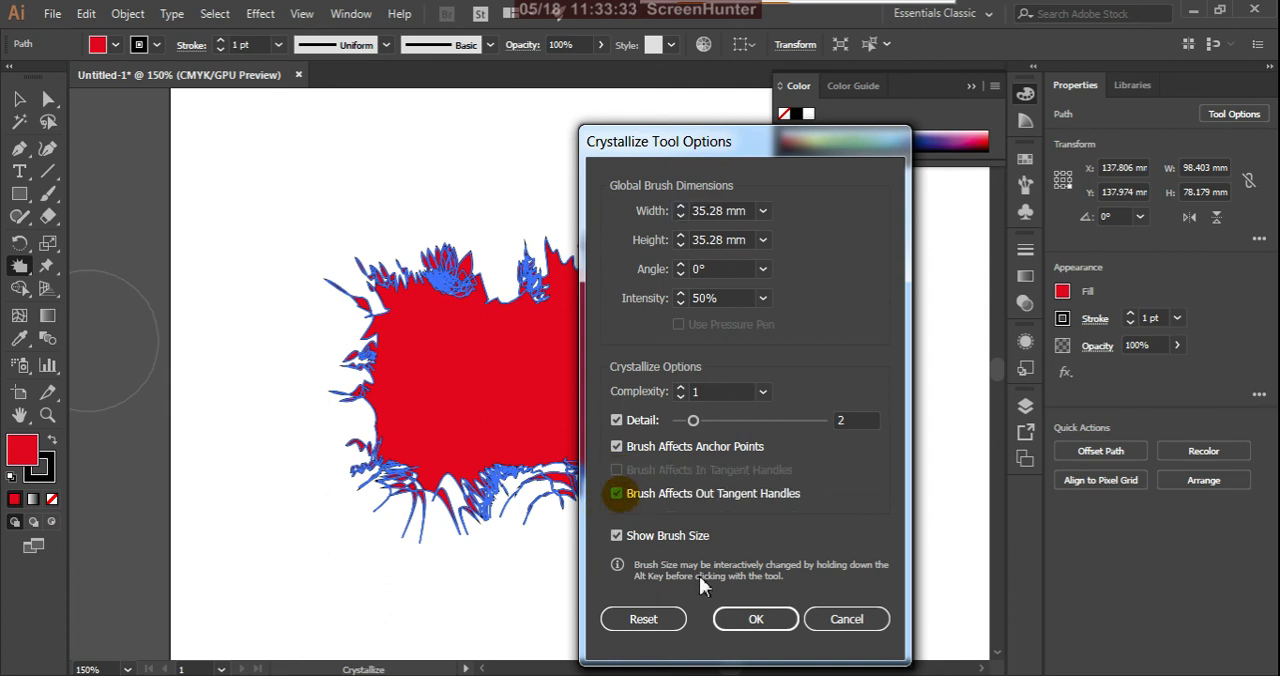
{"action": "left_click", "coordinate": [753, 618]}
{"action": "mouse_move", "coordinate": [586, 441]}
{"action": "left_mouse_down"}
{"action": "mouse_move", "coordinate": [657, 529]}
{"action": "mouse_move", "coordinate": [637, 424]}
{"action": "mouse_move", "coordinate": [737, 452]}
{"action": "mouse_move", "coordinate": [650, 354]}
{"action": "left_mouse_up"}
{"action": "mouse_move", "coordinate": [752, 258]}
{"action": "left_mouse_down"}
{"action": "mouse_move", "coordinate": [594, 223]}
{"action": "mouse_move", "coordinate": [477, 229]}
{"action": "mouse_move", "coordinate": [349, 321]}
{"action": "mouse_move", "coordinate": [317, 317]}
{"action": "mouse_move", "coordinate": [309, 400]}
{"action": "mouse_move", "coordinate": [494, 443]}
{"action": "mouse_move", "coordinate": [345, 522]}
{"action": "left_mouse_up"}
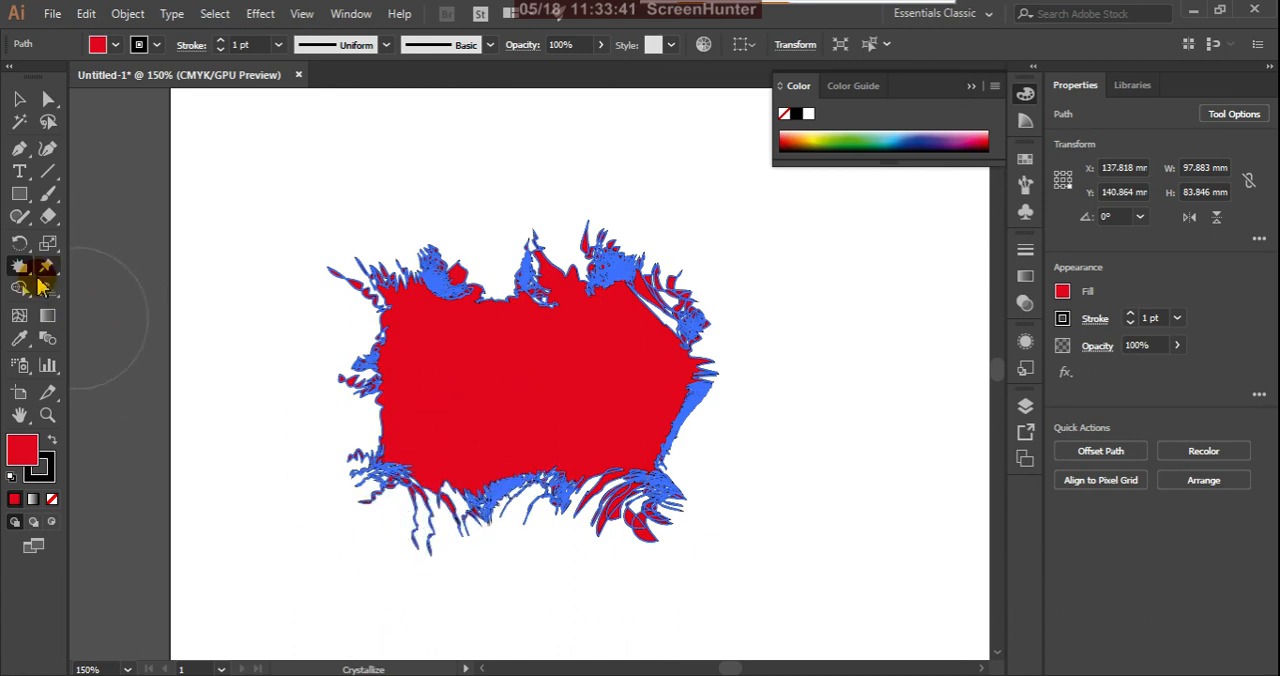
Step: Reset the Crystallize tool's options to their defaults
{"action": "double_click", "coordinate": [21, 267]}
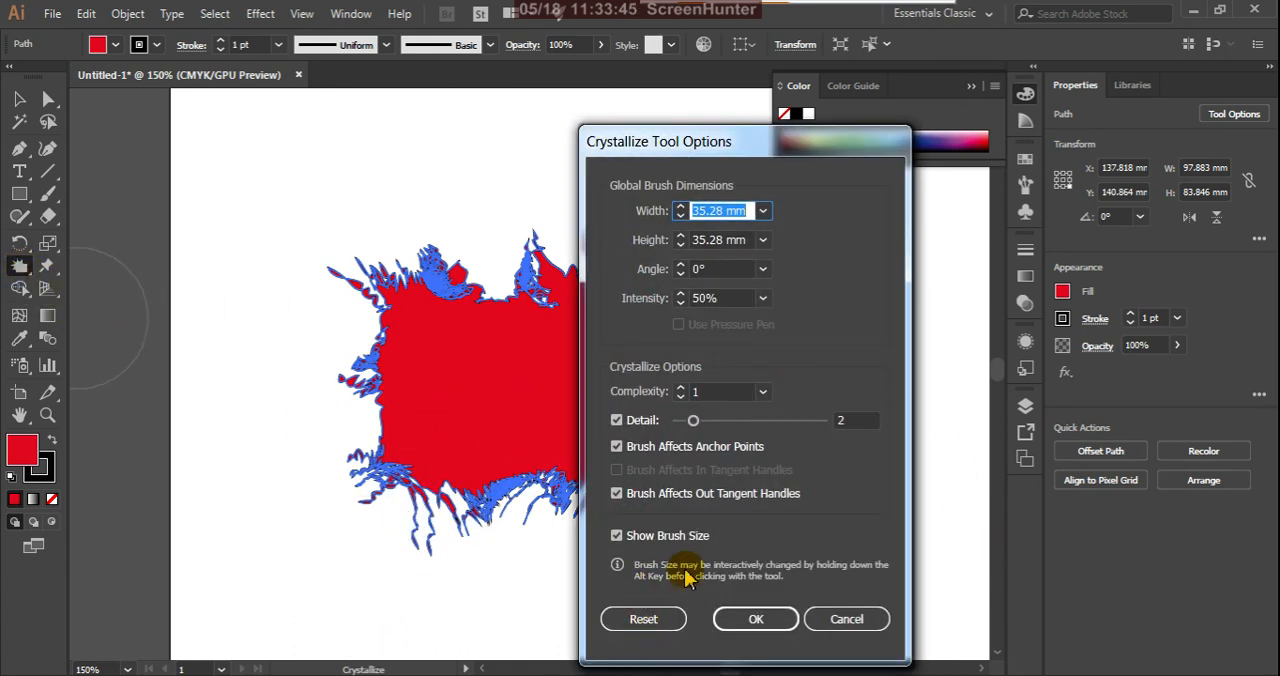
{"action": "left_click", "coordinate": [645, 620]}
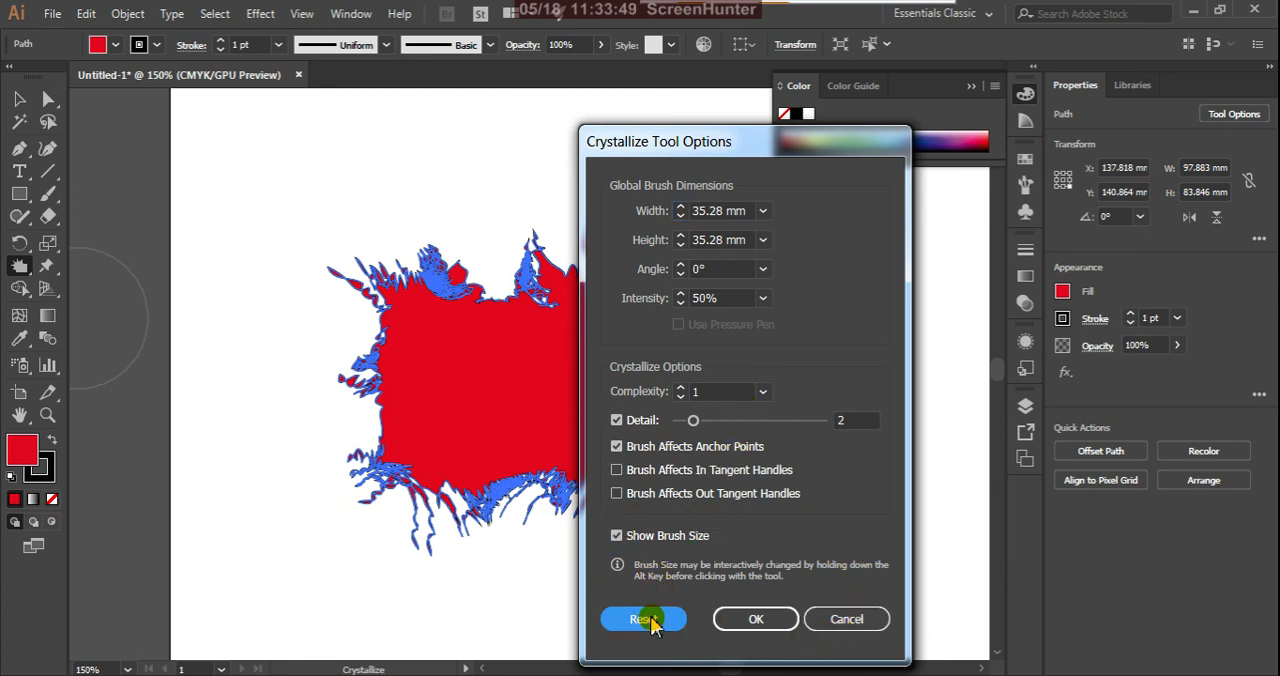
{"action": "left_click", "coordinate": [757, 620]}
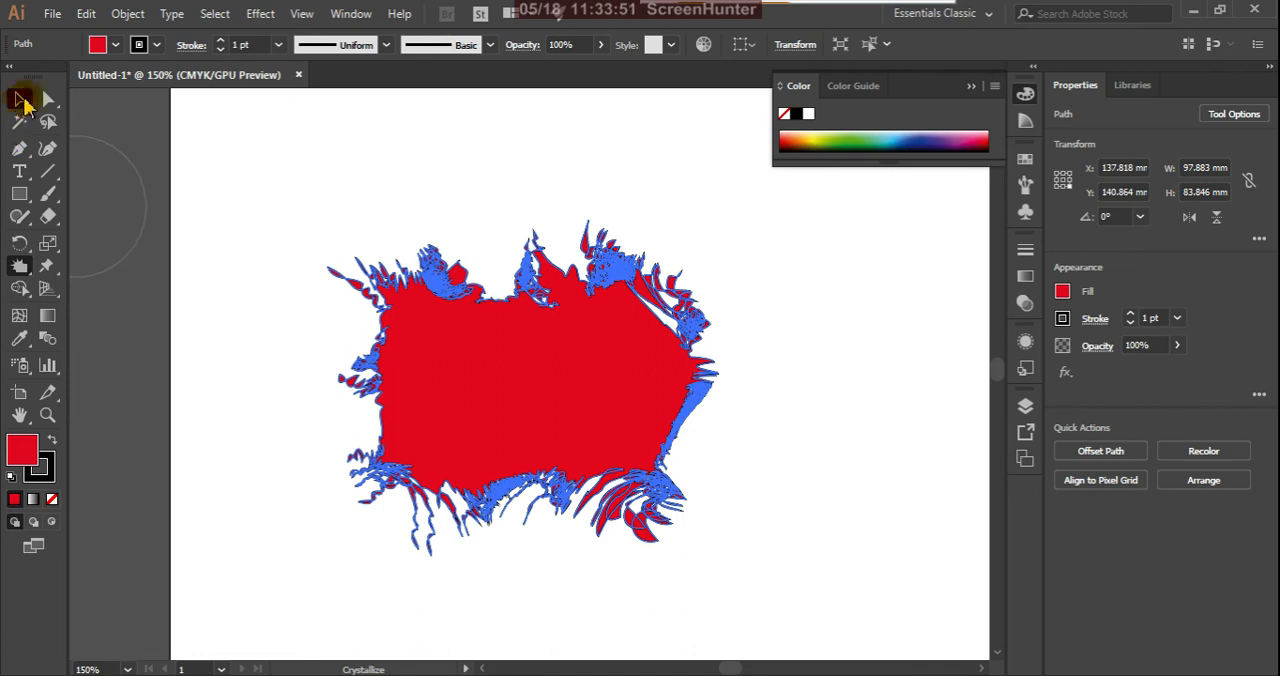
Step: Delete the crystallized shape and draw a fresh red rectangle about 69 by 40 mm on the artboard
{"action": "left_click", "coordinate": [21, 98]}
{"action": "key", "text": "Delete"}
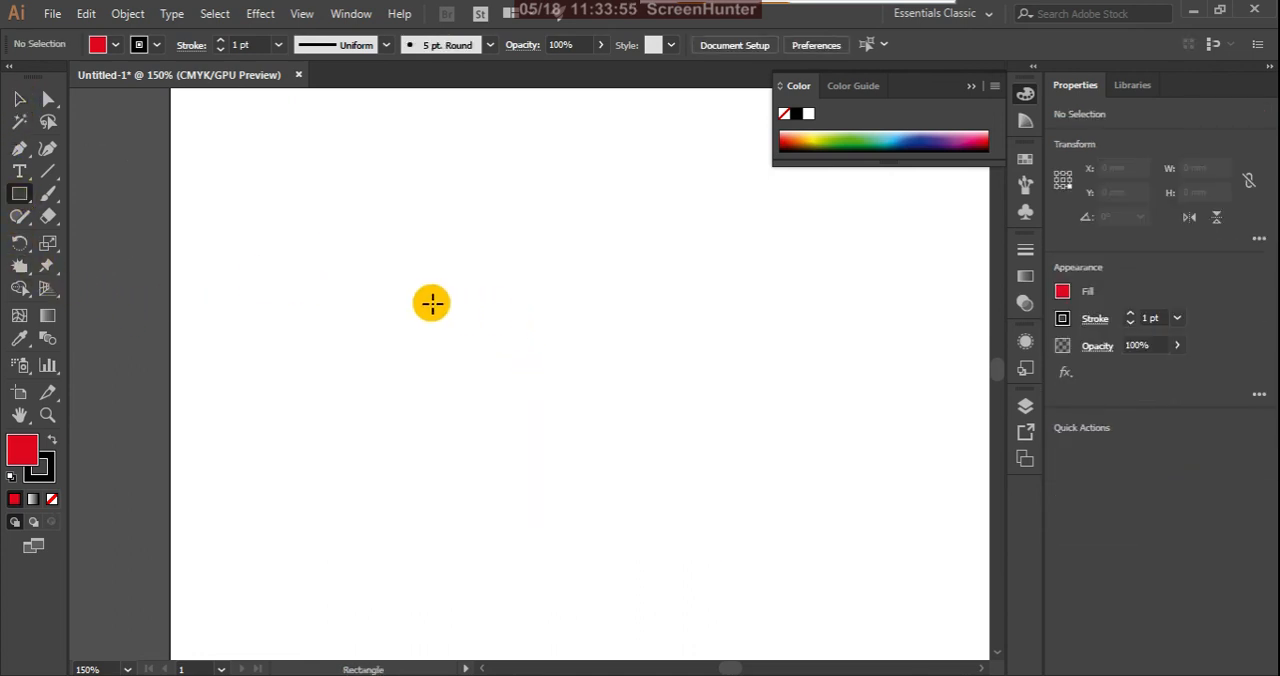
{"action": "left_click_drag", "start_coordinate": [431, 302], "coordinate": [705, 462]}
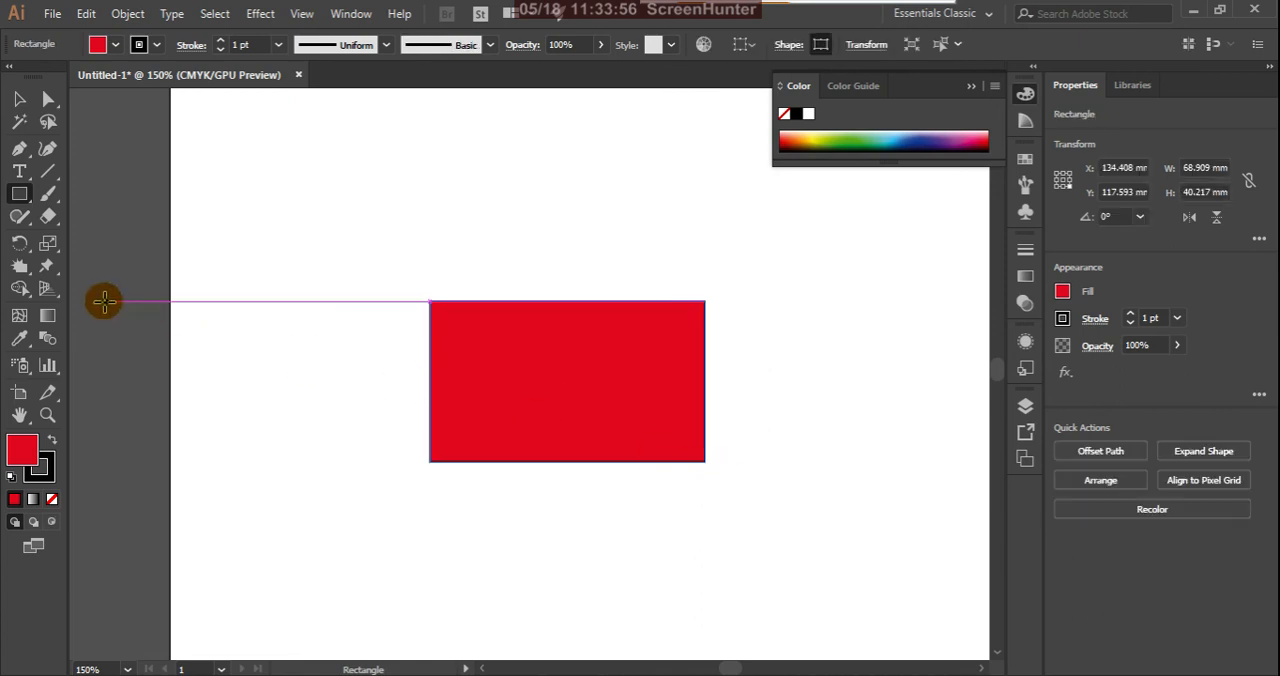
Step: Roughen the red rectangle's upper and lower edges into irregular ripples with the Wrinkle tool
{"action": "left_click", "coordinate": [29, 271]}
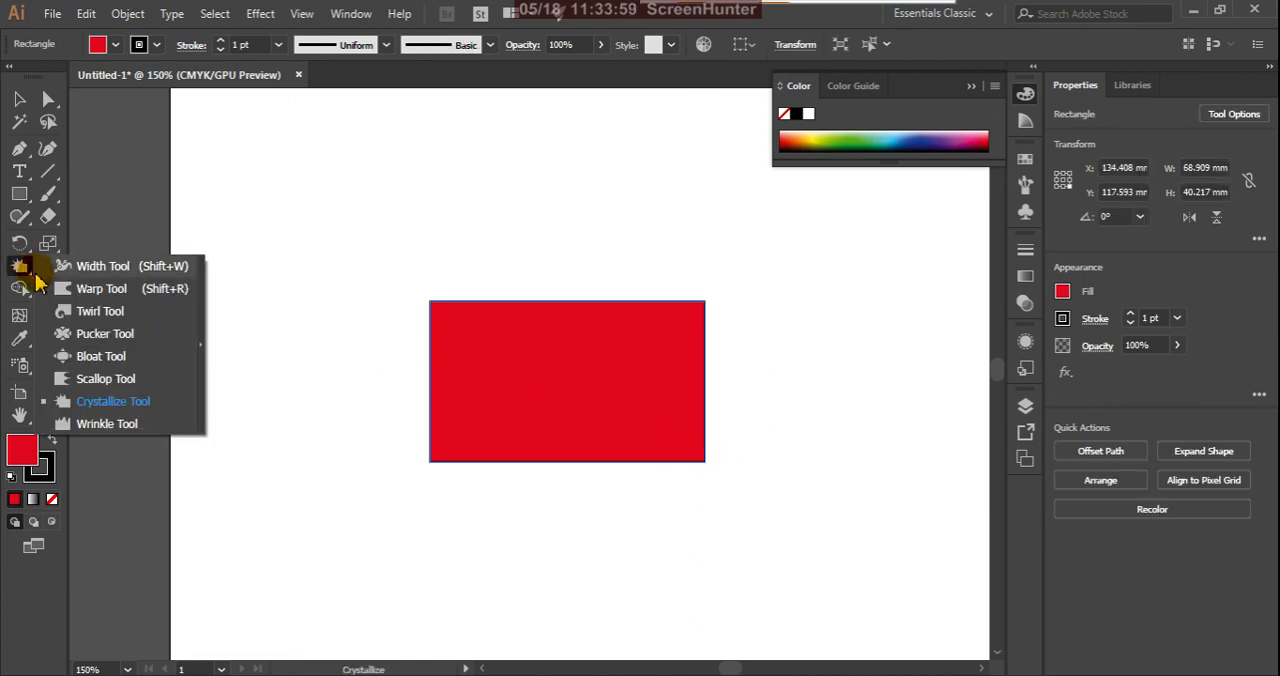
{"action": "left_click", "coordinate": [95, 425]}
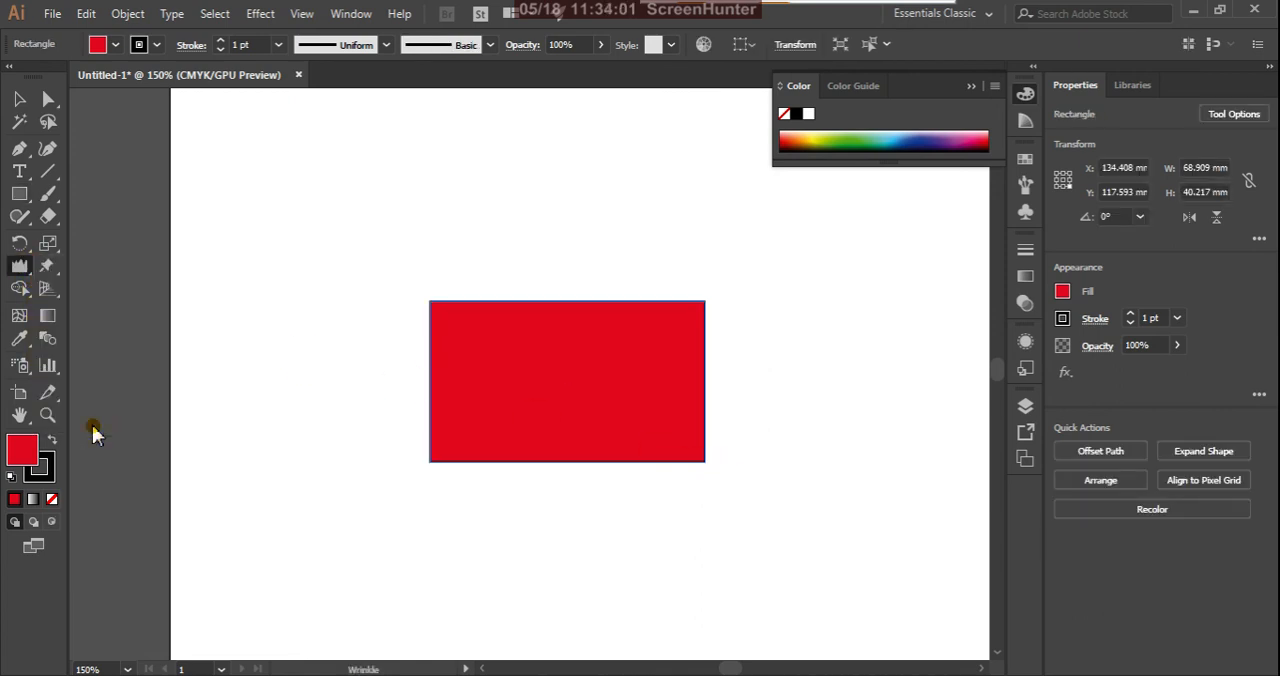
{"action": "mouse_move", "coordinate": [475, 305]}
{"action": "left_mouse_down"}
{"action": "mouse_move", "coordinate": [581, 331]}
{"action": "mouse_move", "coordinate": [602, 288]}
{"action": "mouse_move", "coordinate": [640, 331]}
{"action": "mouse_move", "coordinate": [670, 290]}
{"action": "mouse_move", "coordinate": [705, 330]}
{"action": "left_mouse_up"}
{"action": "left_click_drag", "start_coordinate": [726, 410], "coordinate": [723, 408]}
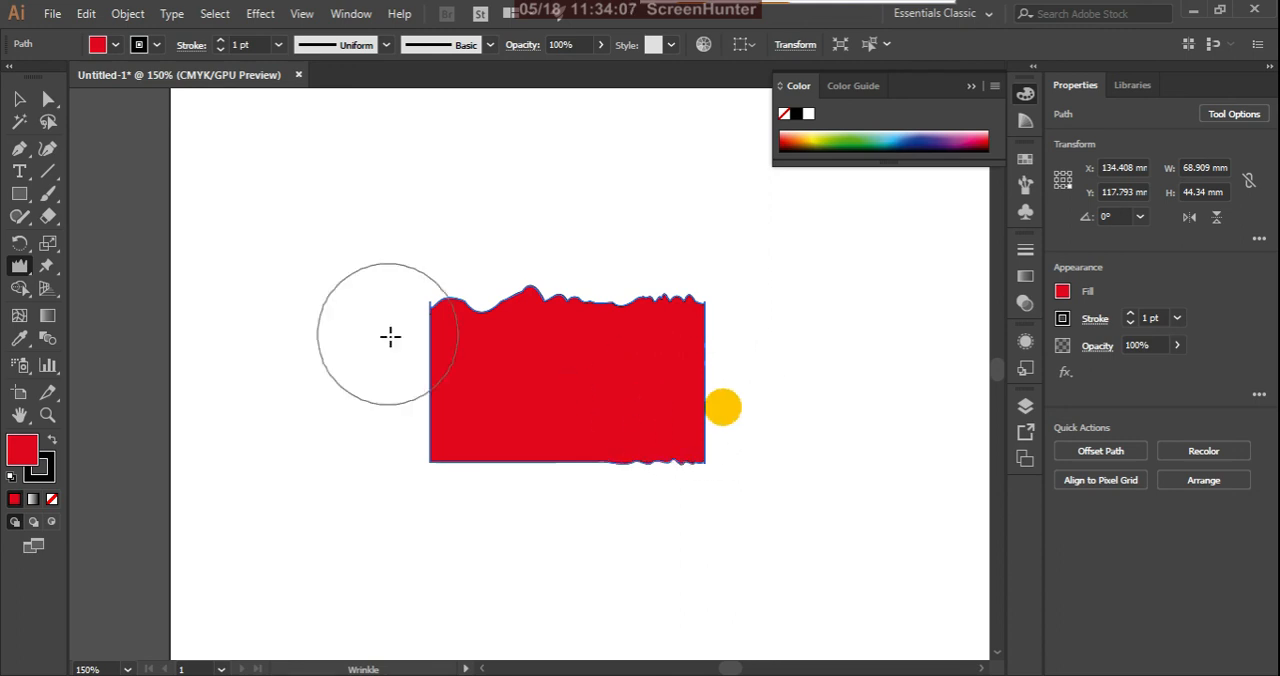
{"action": "left_click", "coordinate": [426, 341]}
{"action": "left_click_drag", "start_coordinate": [441, 410], "coordinate": [477, 419]}
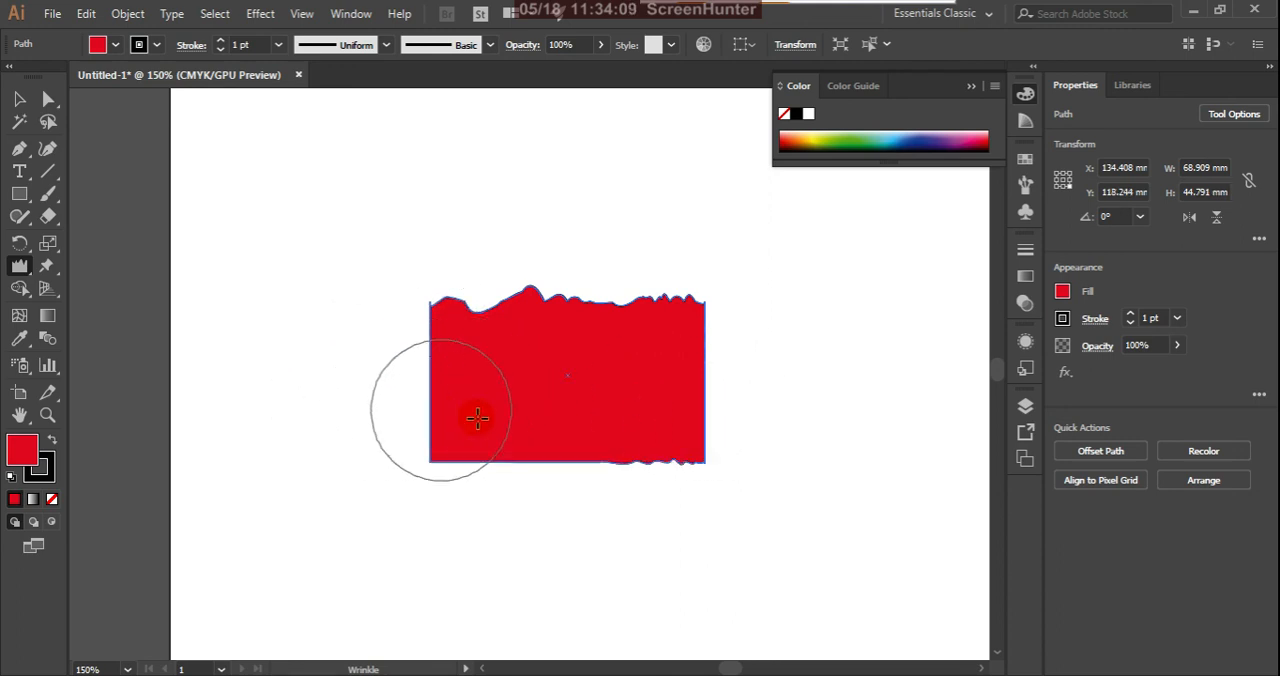
{"action": "mouse_move", "coordinate": [600, 380]}
{"action": "left_mouse_down"}
{"action": "mouse_move", "coordinate": [417, 370]}
{"action": "mouse_move", "coordinate": [498, 350]}
{"action": "mouse_move", "coordinate": [479, 453]}
{"action": "mouse_move", "coordinate": [482, 440]}
{"action": "mouse_move", "coordinate": [488, 521]}
{"action": "mouse_move", "coordinate": [581, 442]}
{"action": "mouse_move", "coordinate": [591, 532]}
{"action": "mouse_move", "coordinate": [661, 418]}
{"action": "mouse_move", "coordinate": [752, 408]}
{"action": "mouse_move", "coordinate": [570, 372]}
{"action": "left_mouse_up"}
{"action": "mouse_move", "coordinate": [396, 373]}
{"action": "left_mouse_down"}
{"action": "mouse_move", "coordinate": [488, 381]}
{"action": "mouse_move", "coordinate": [381, 383]}
{"action": "mouse_move", "coordinate": [652, 393]}
{"action": "mouse_move", "coordinate": [509, 353]}
{"action": "left_mouse_up"}
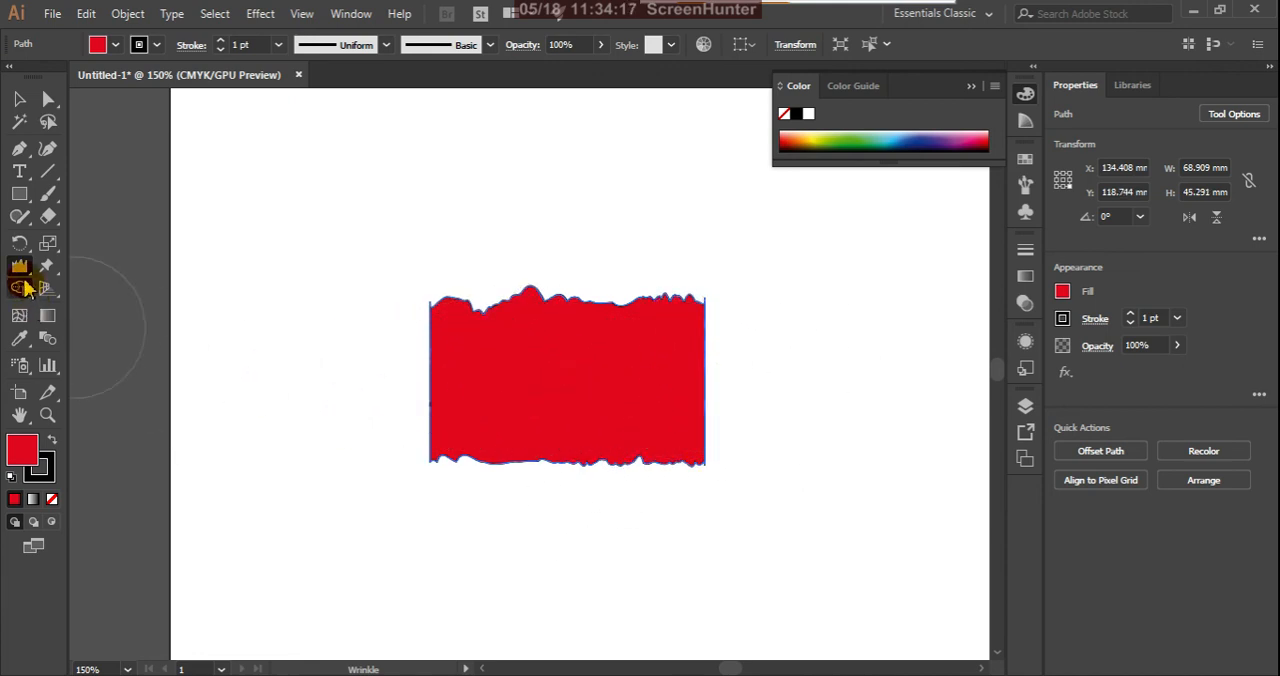
Step: Review the Wrinkle tool's brush dimensions and wrinkle options without changing them
{"action": "double_click", "coordinate": [20, 268]}
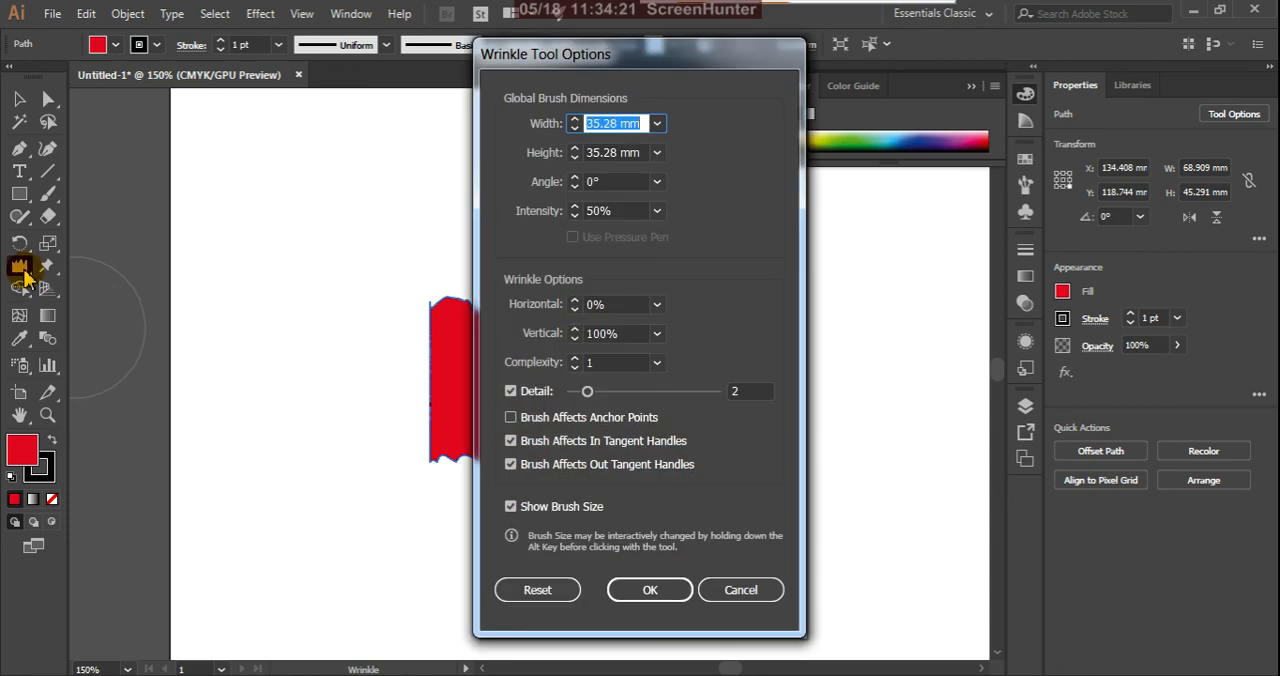
{"action": "left_click_drag", "start_coordinate": [686, 66], "coordinate": [760, 55]}
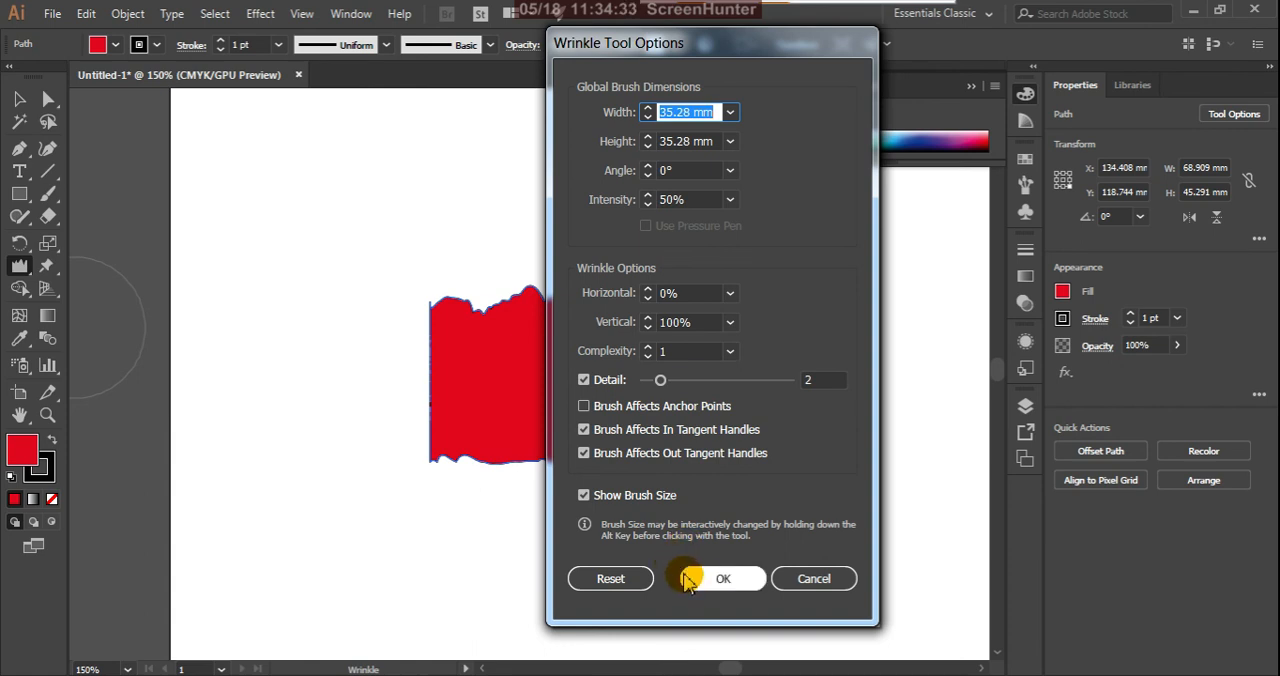
{"action": "left_click", "coordinate": [722, 580]}
Step: Reshape the Wrinkle brush into a wide ellipse about 70 by 24 mm and wrinkle the rectangle's horizontal edges further
{"action": "mouse_move", "coordinate": [509, 479]}
{"action": "left_mouse_down"}
{"action": "mouse_move", "coordinate": [472, 405]}
{"action": "mouse_move", "coordinate": [407, 399]}
{"action": "mouse_move", "coordinate": [505, 400]}
{"action": "left_mouse_up"}
{"action": "mouse_move", "coordinate": [676, 382]}
{"action": "left_mouse_down"}
{"action": "mouse_move", "coordinate": [746, 388]}
{"action": "mouse_move", "coordinate": [608, 430]}
{"action": "mouse_move", "coordinate": [599, 517]}
{"action": "mouse_move", "coordinate": [514, 433]}
{"action": "mouse_move", "coordinate": [524, 520]}
{"action": "mouse_move", "coordinate": [532, 454]}
{"action": "mouse_move", "coordinate": [580, 370]}
{"action": "mouse_move", "coordinate": [563, 333]}
{"action": "left_mouse_up"}
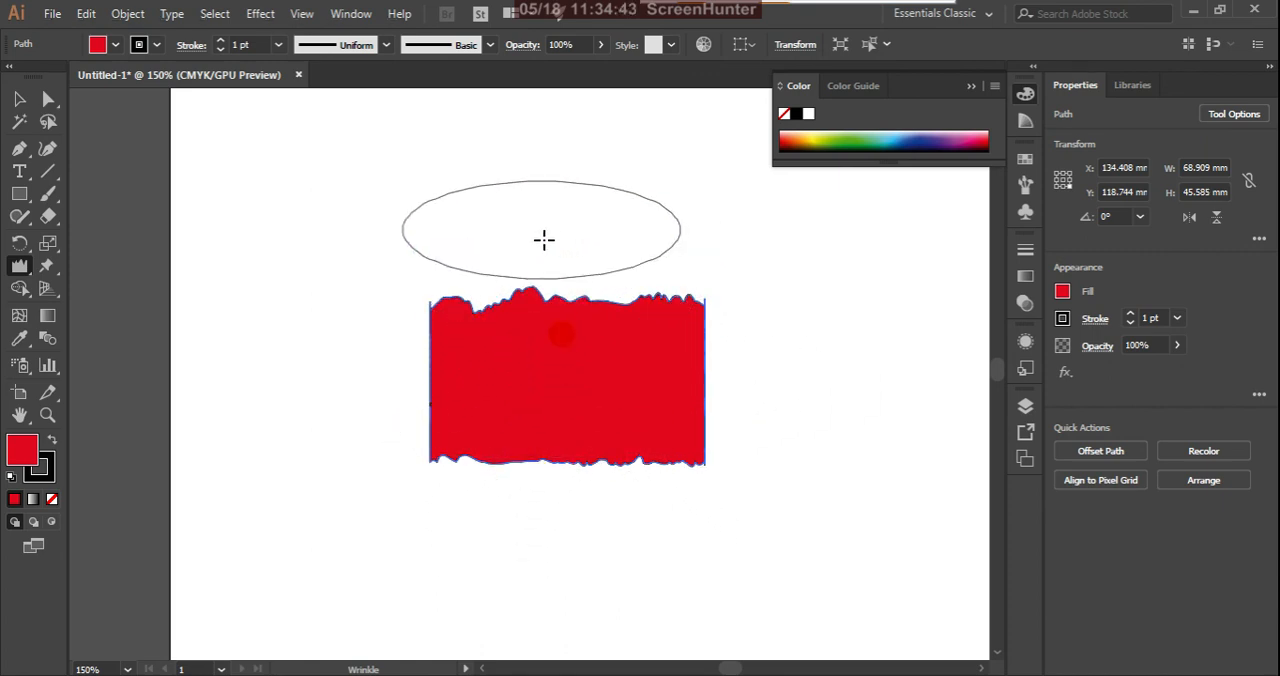
{"action": "mouse_move", "coordinate": [487, 464]}
{"action": "left_mouse_down"}
{"action": "mouse_move", "coordinate": [492, 412]}
{"action": "mouse_move", "coordinate": [495, 431]}
{"action": "mouse_move", "coordinate": [546, 432]}
{"action": "left_mouse_up"}
{"action": "mouse_move", "coordinate": [684, 390]}
{"action": "left_mouse_down"}
{"action": "mouse_move", "coordinate": [700, 374]}
{"action": "mouse_move", "coordinate": [534, 423]}
{"action": "mouse_move", "coordinate": [474, 409]}
{"action": "mouse_move", "coordinate": [466, 389]}
{"action": "mouse_move", "coordinate": [511, 494]}
{"action": "mouse_move", "coordinate": [516, 411]}
{"action": "mouse_move", "coordinate": [541, 601]}
{"action": "mouse_move", "coordinate": [560, 525]}
{"action": "left_mouse_up"}
{"action": "mouse_move", "coordinate": [589, 355]}
{"action": "left_mouse_down"}
{"action": "mouse_move", "coordinate": [594, 282]}
{"action": "mouse_move", "coordinate": [609, 585]}
{"action": "mouse_move", "coordinate": [586, 409]}
{"action": "mouse_move", "coordinate": [577, 414]}
{"action": "mouse_move", "coordinate": [583, 237]}
{"action": "mouse_move", "coordinate": [607, 371]}
{"action": "mouse_move", "coordinate": [586, 406]}
{"action": "left_mouse_up"}
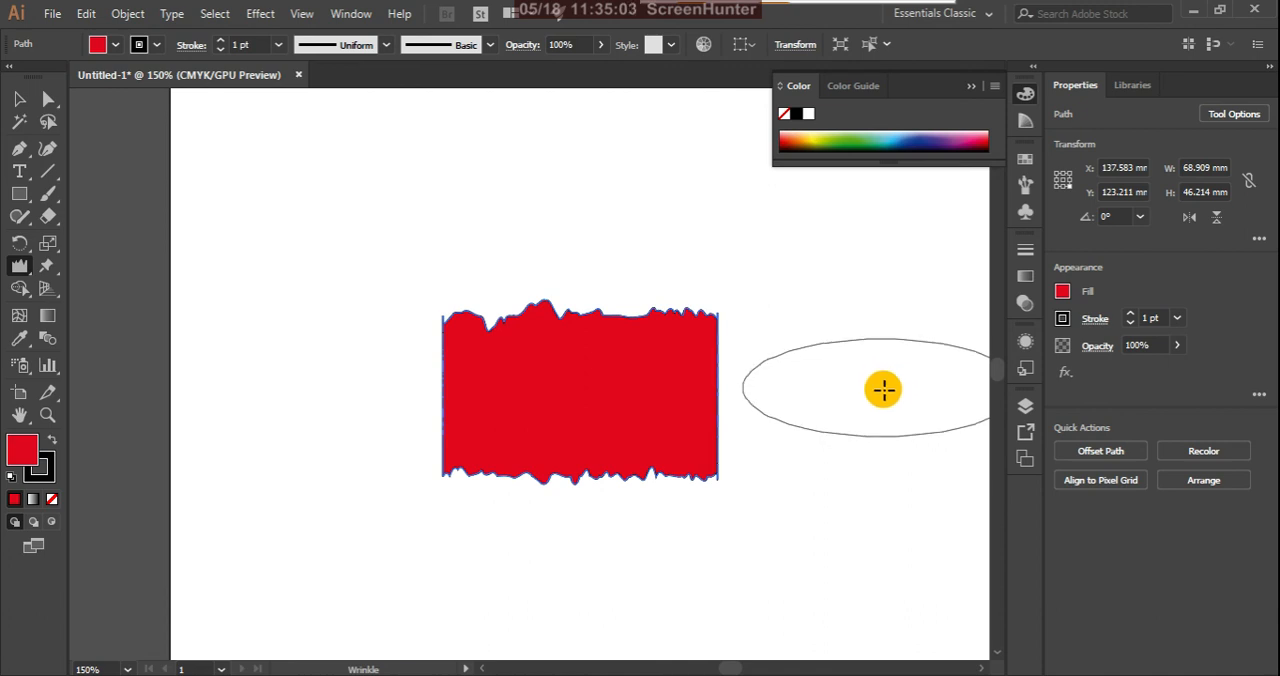
Step: Nudge the wrinkled red shape to the left on the artboard
{"action": "key", "text": "Left"}
{"action": "key", "text": "Left"}
{"action": "key", "text": "Left"}
{"action": "key", "text": "Left"}
{"action": "key", "text": "Left"}
{"action": "key", "text": "Left"}
{"action": "key", "text": "Left"}
{"action": "key", "text": "Left"}
{"action": "key", "text": "Left"}
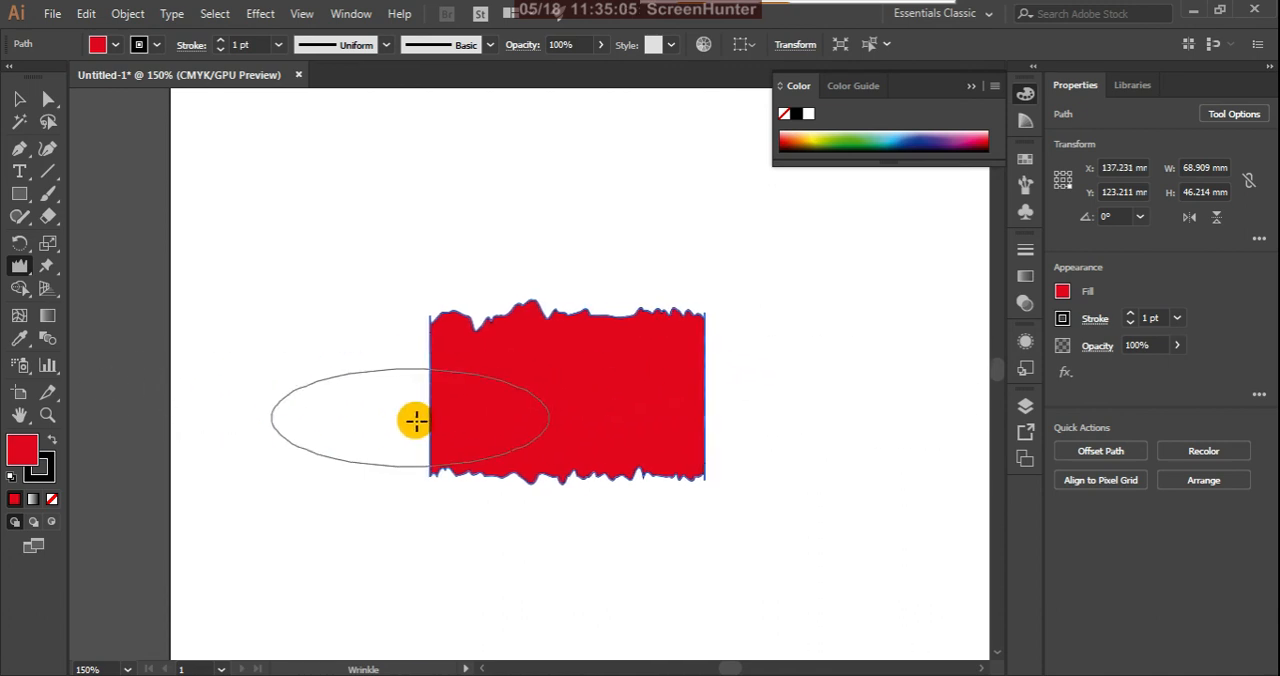
{"action": "left_click", "coordinate": [415, 421]}
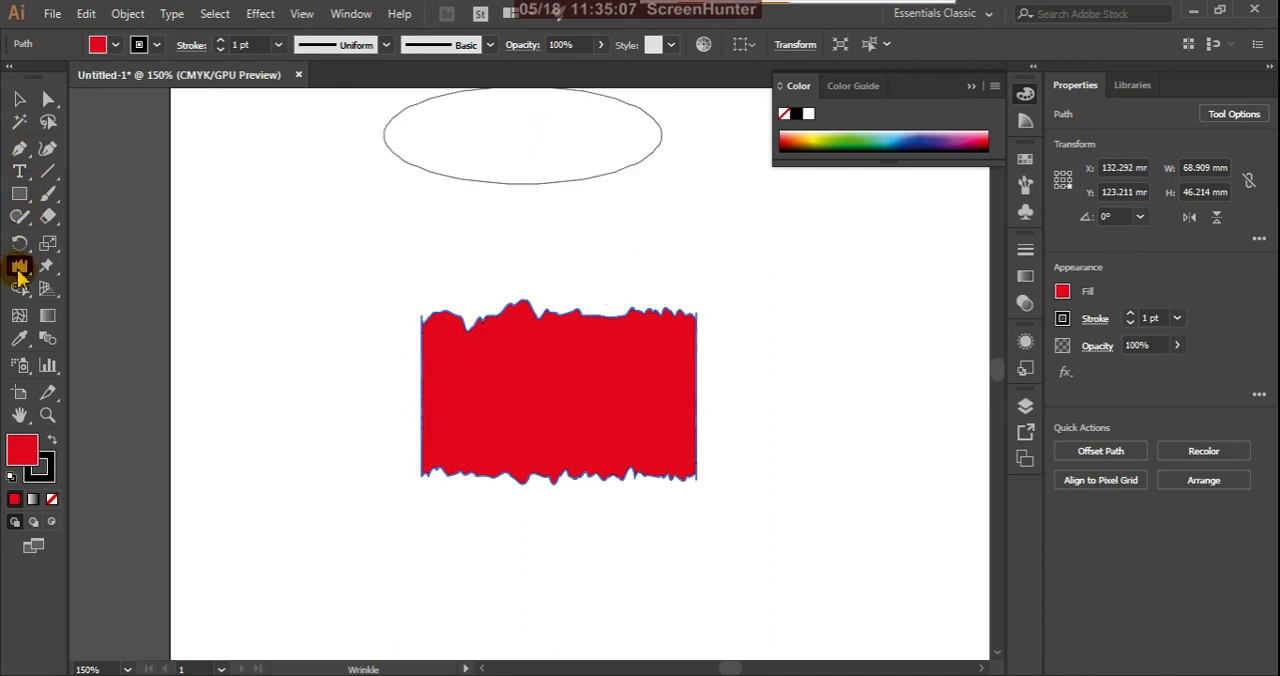
Step: Reset the Wrinkle tool's options, restoring its round 35.28 mm brush
{"action": "double_click", "coordinate": [18, 270]}
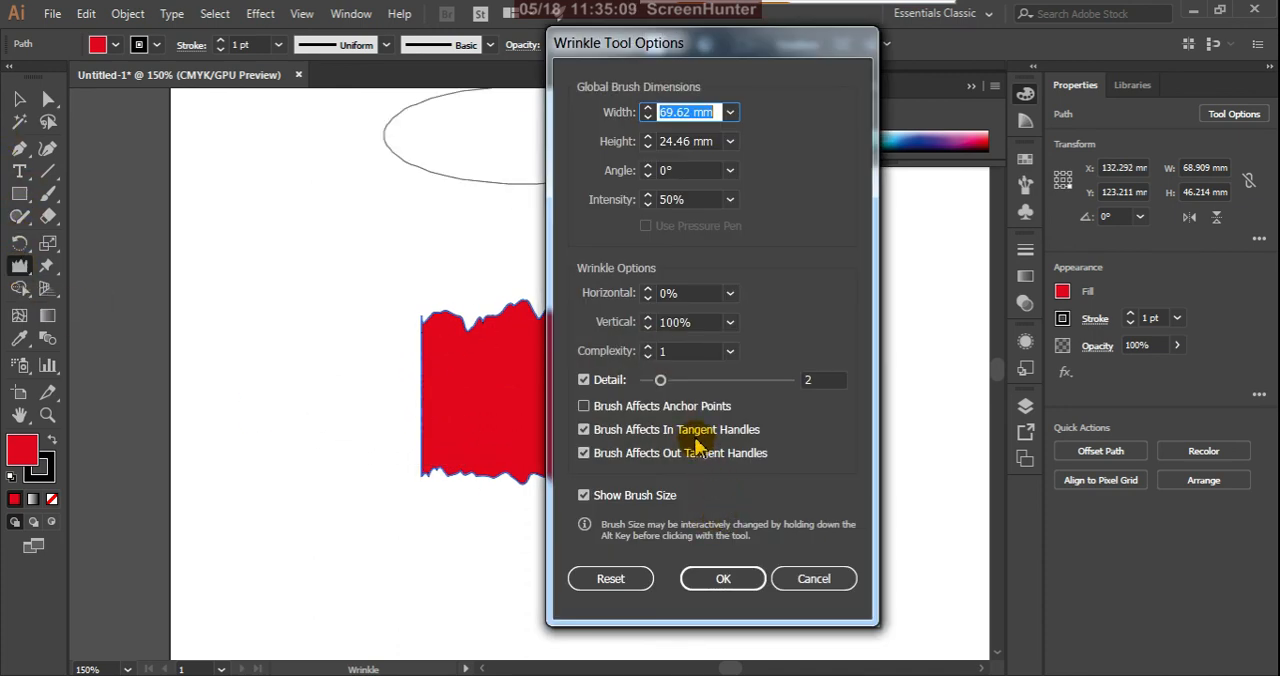
{"action": "left_click", "coordinate": [605, 580]}
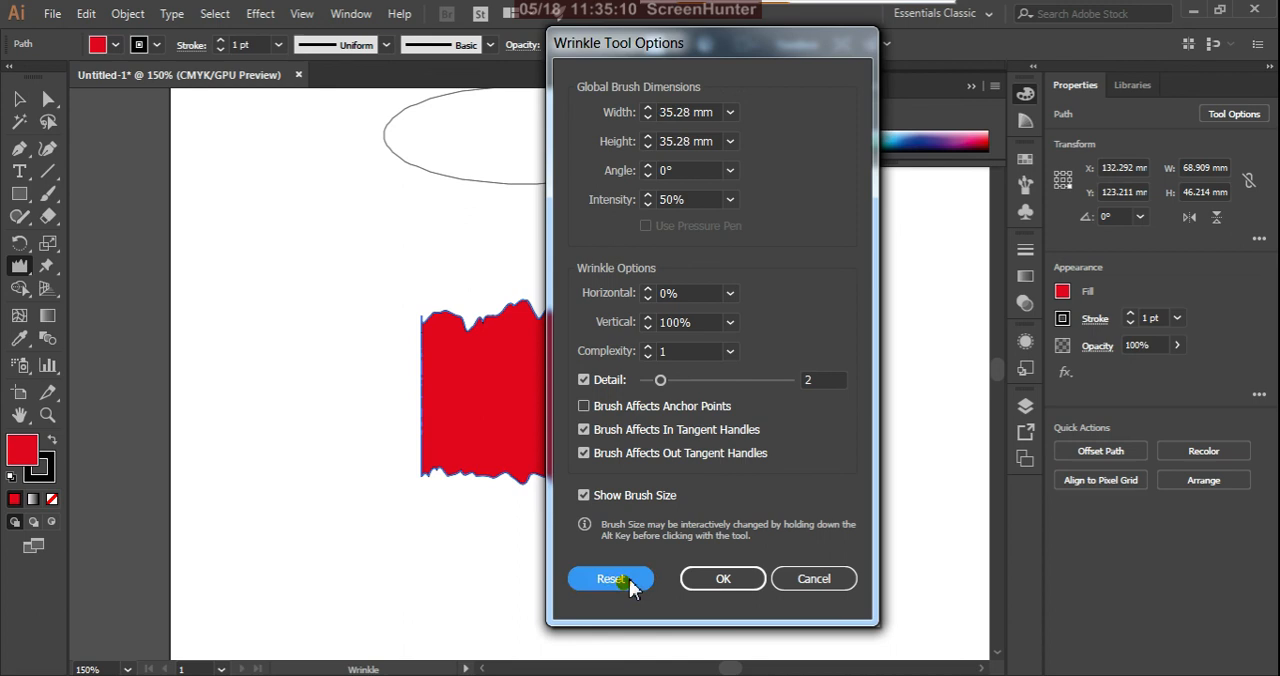
{"action": "left_click", "coordinate": [737, 582]}
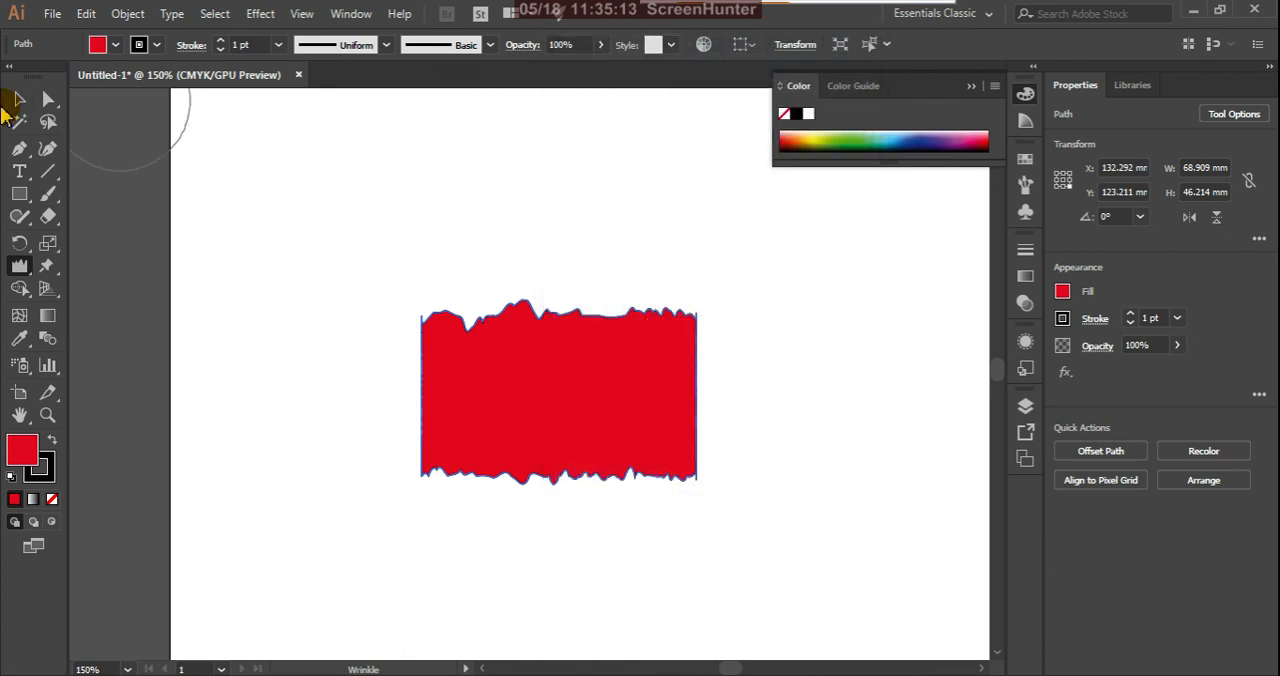
Step: Delete the wrinkled shape and move the red and green swirl ornament onto the artboard
{"action": "scroll", "coordinate": [568, 345], "scroll_direction": "down", "scroll_amount": 2}
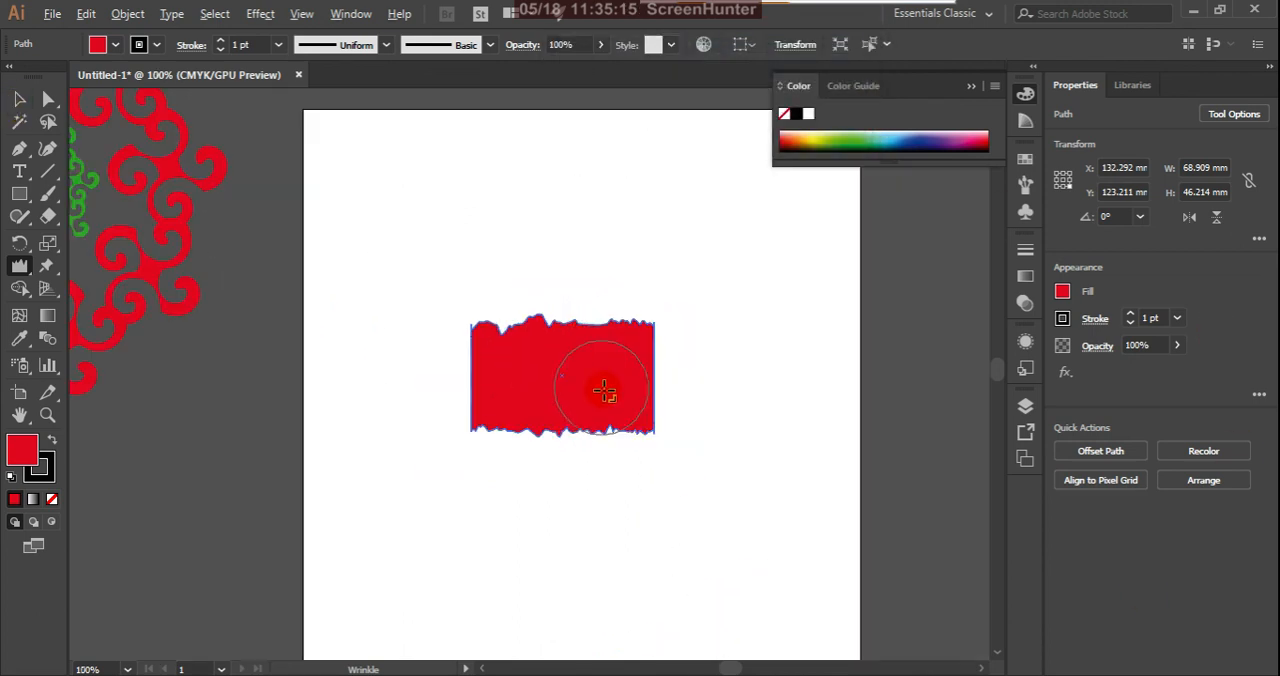
{"action": "scroll", "coordinate": [583, 397], "scroll_direction": "up", "scroll_amount": 1}
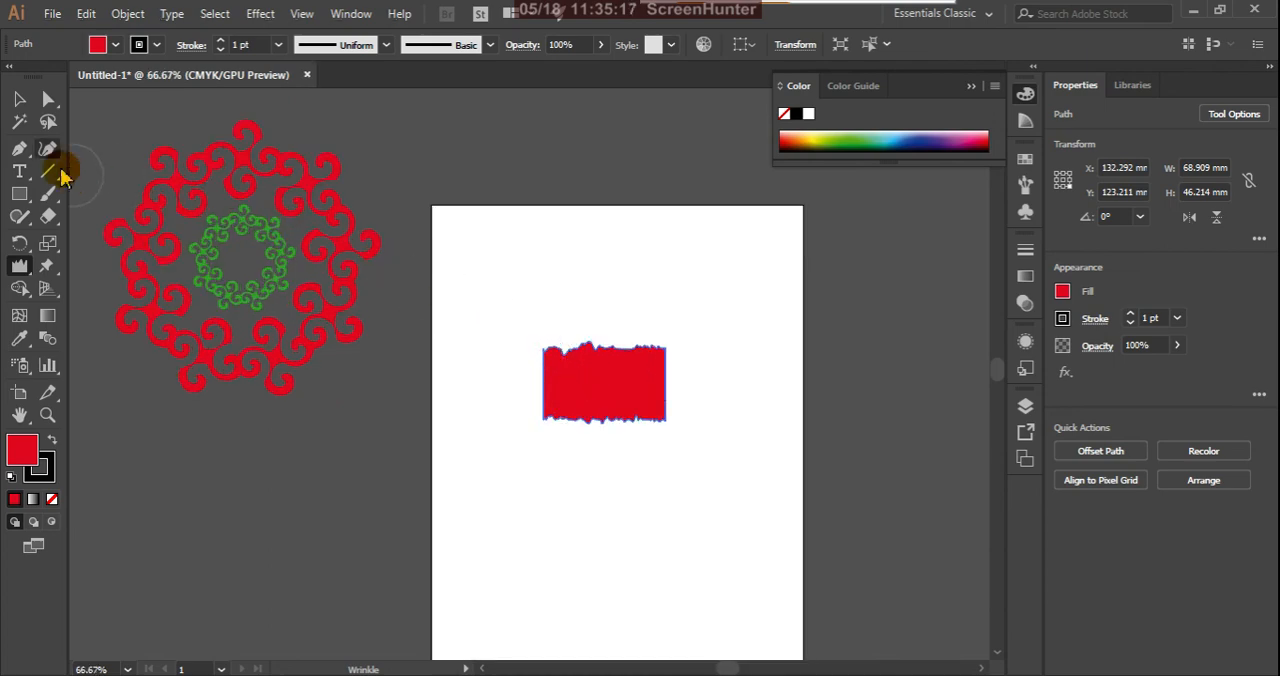
{"action": "left_click", "coordinate": [19, 98]}
{"action": "key", "text": "Delete"}
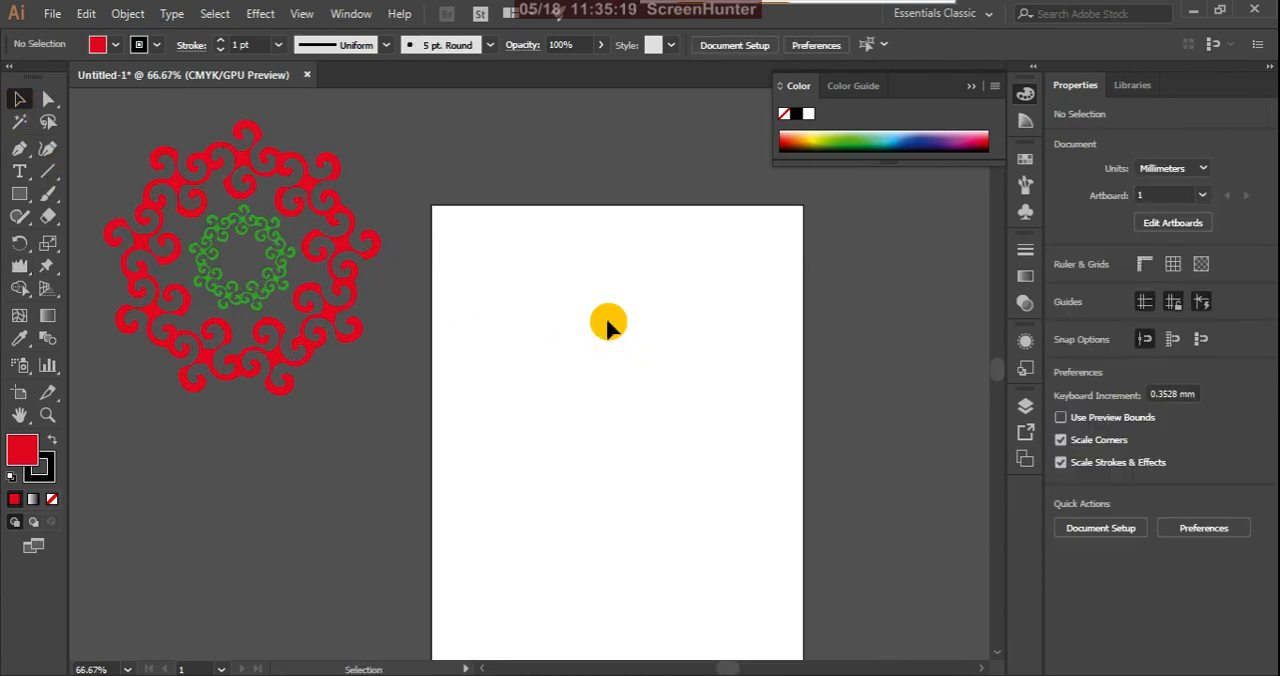
{"action": "left_click", "coordinate": [342, 295]}
{"action": "left_click_drag", "start_coordinate": [340, 250], "coordinate": [716, 392]}
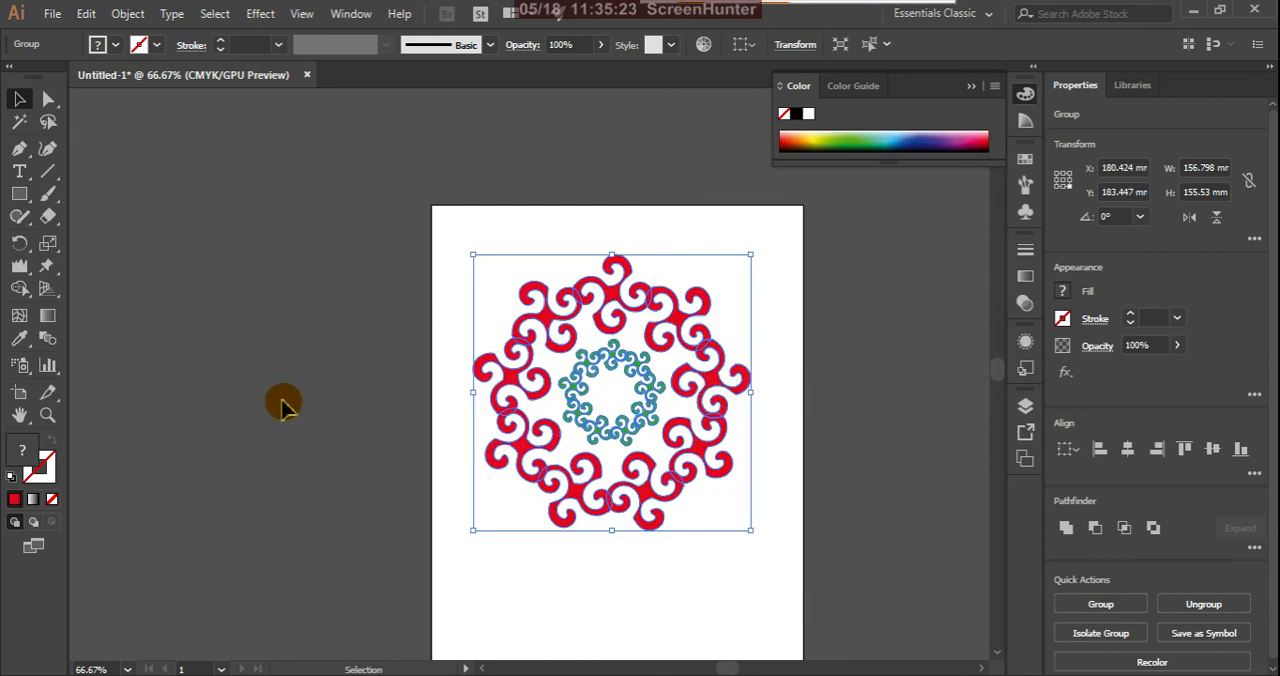
Step: Try to adjust the grouped swirl ornament's outlines with the Width tool
{"action": "left_click", "coordinate": [25, 270]}
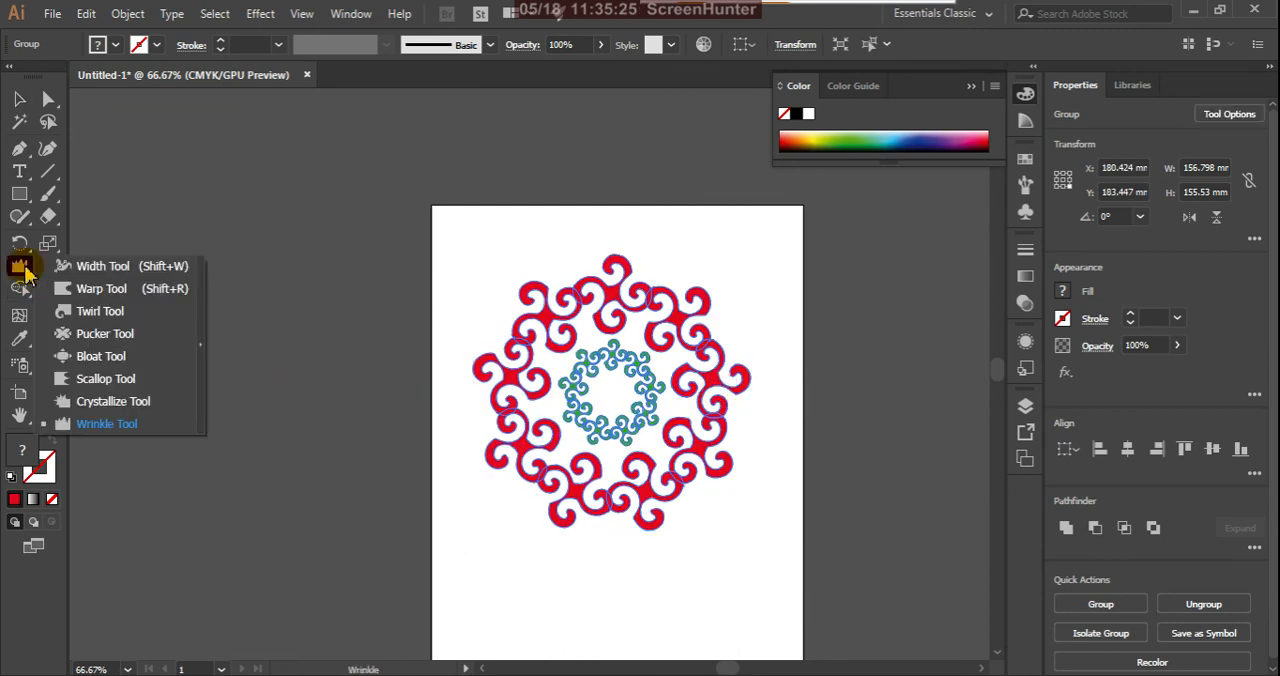
{"action": "left_click", "coordinate": [64, 266]}
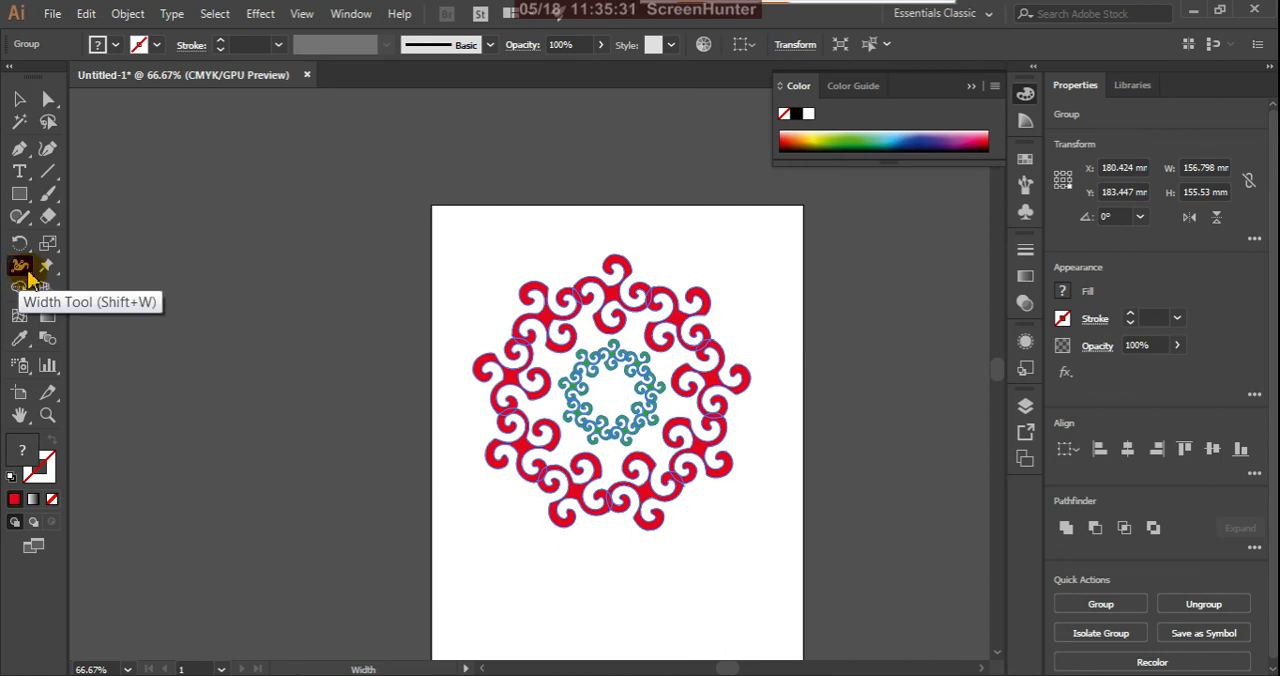
{"action": "left_click", "coordinate": [22, 268]}
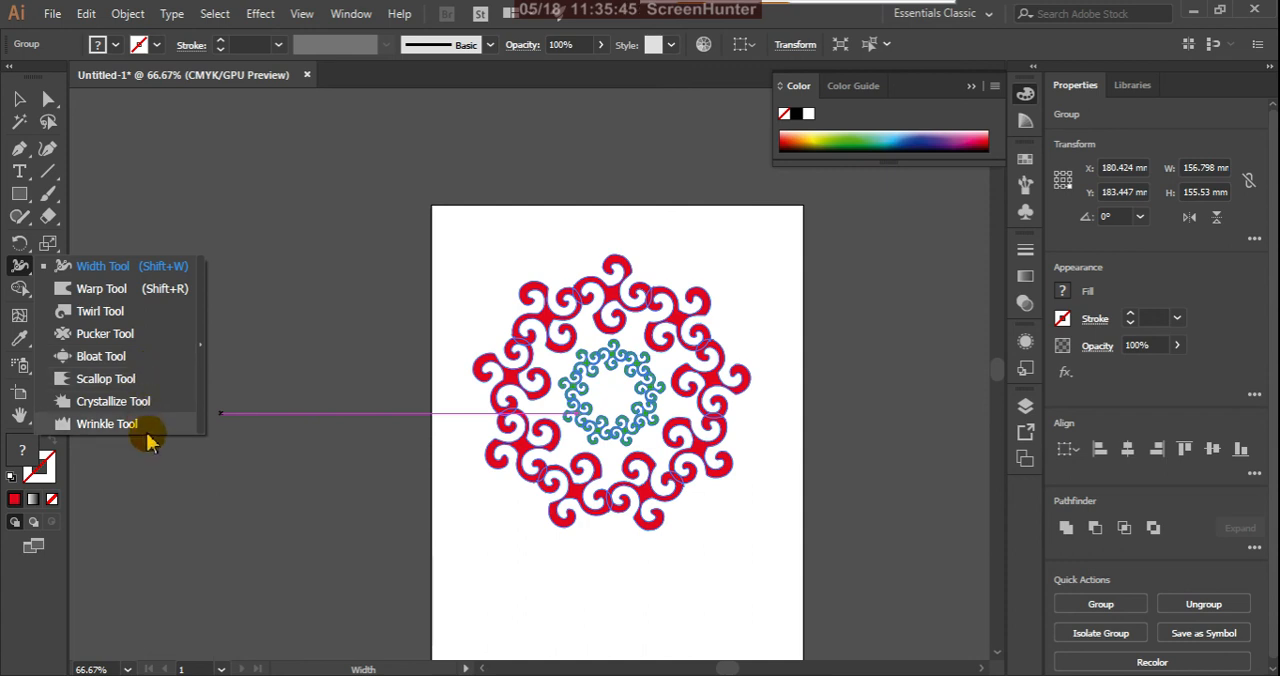
{"action": "left_click", "coordinate": [138, 267]}
{"action": "left_click_drag", "start_coordinate": [649, 494], "coordinate": [652, 582]}
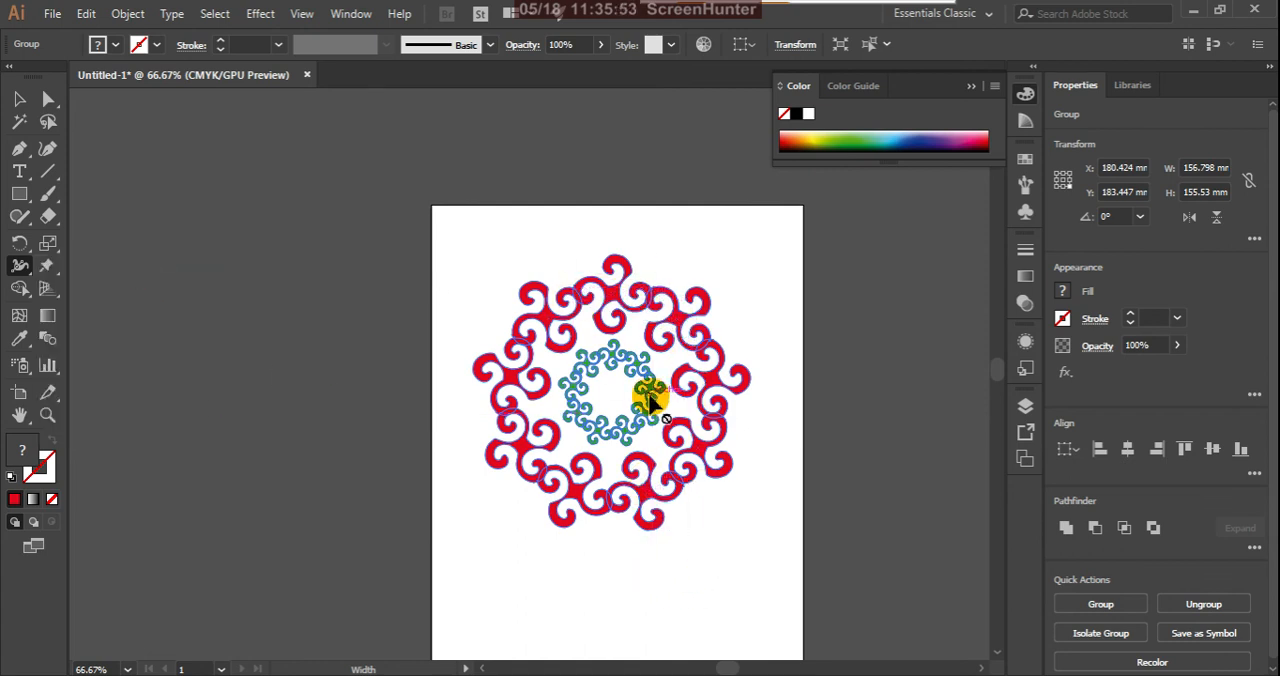
{"action": "scroll", "coordinate": [694, 523], "scroll_direction": "up", "scroll_amount": 1}
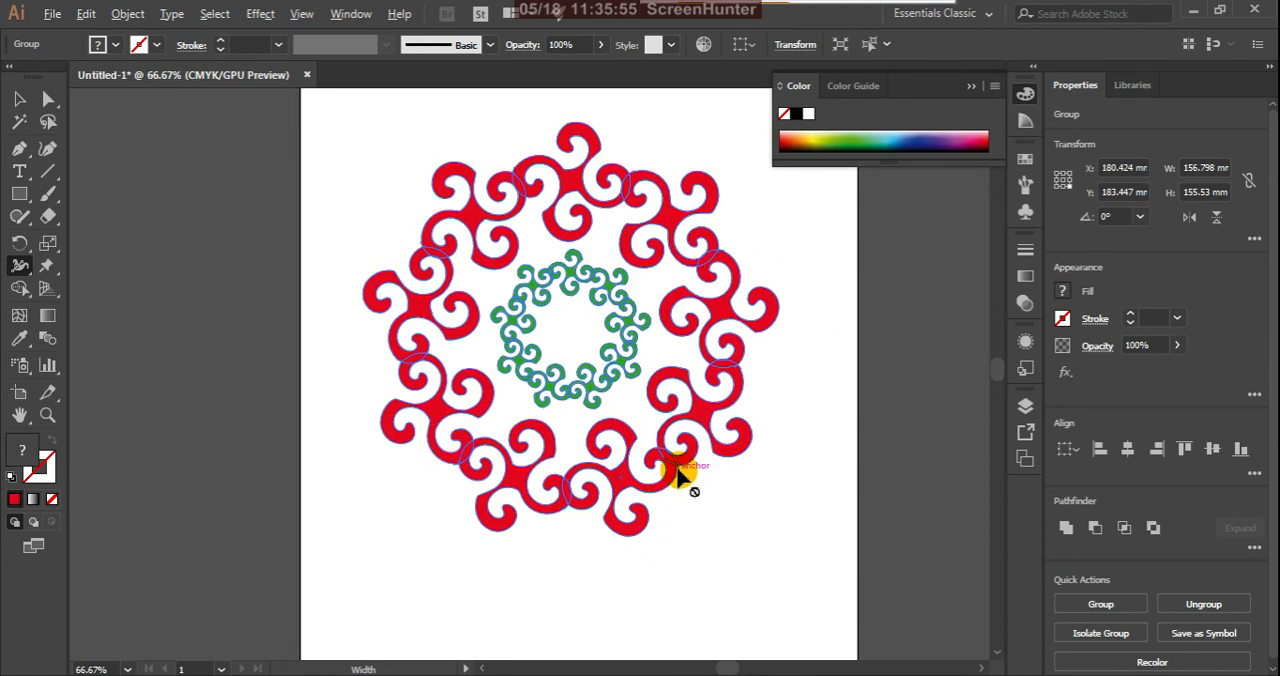